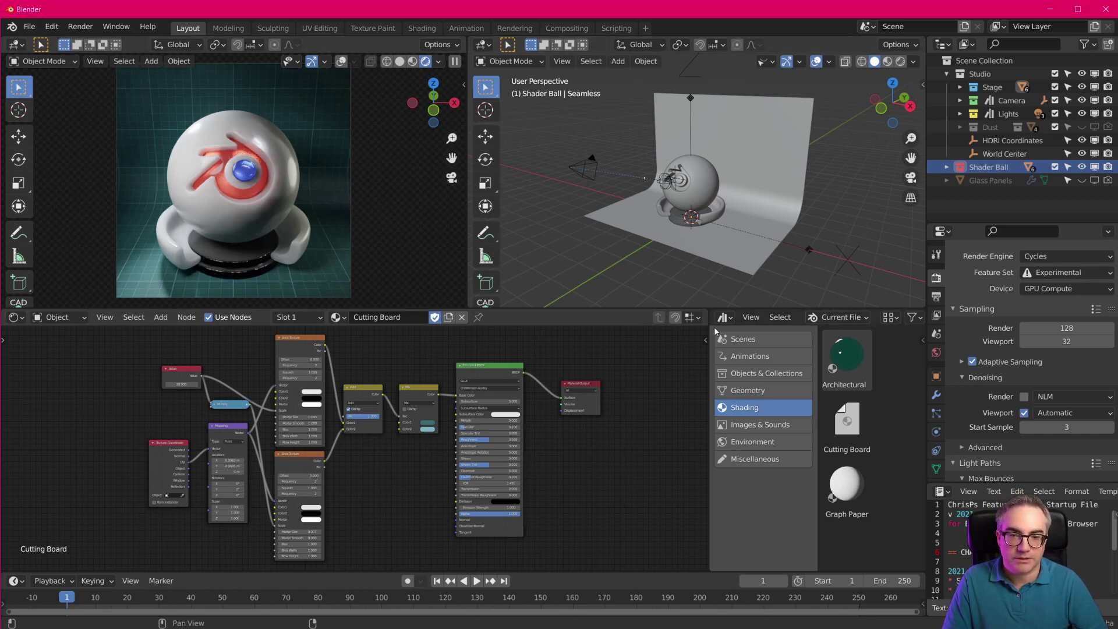
Reduce the workspace to one 3D viewport above a single enlarged node area, and switch that area to the Geometry Node Editor
{"action": "left_click_drag", "start_coordinate": [705, 313], "coordinate": [751, 337]}
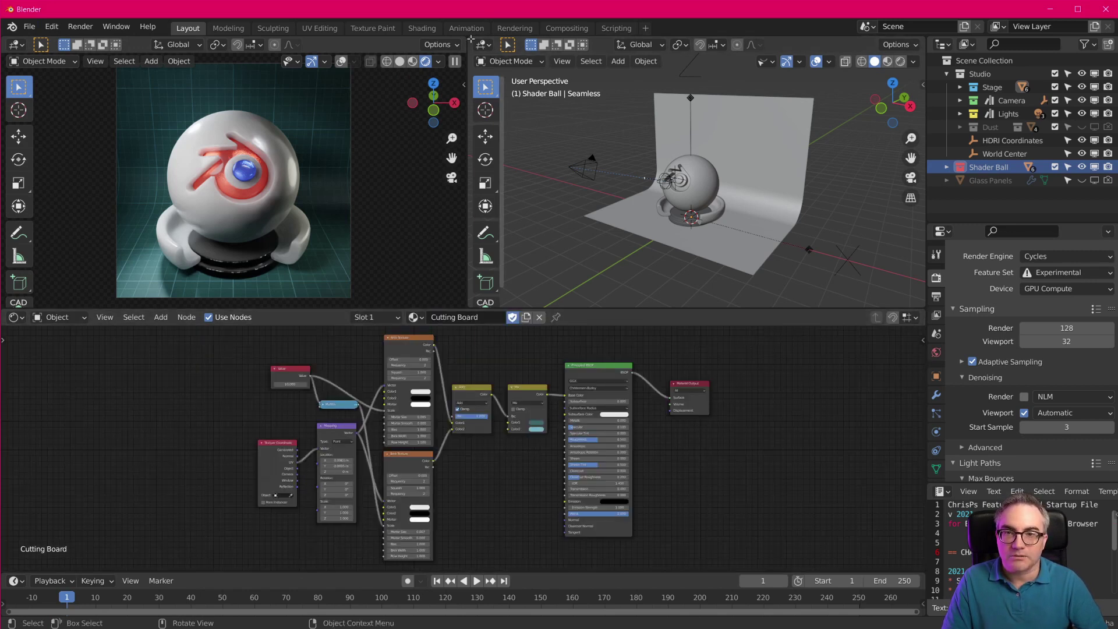
{"action": "left_click_drag", "start_coordinate": [397, 37], "coordinate": [402, 40]}
{"action": "scroll", "coordinate": [508, 219], "scroll_direction": "up", "scroll_amount": 1}
{"action": "middle_click_drag", "start_coordinate": [515, 228], "coordinate": [512, 177], "text": "shift"}
{"action": "left_click_drag", "start_coordinate": [601, 306], "coordinate": [601, 277]}
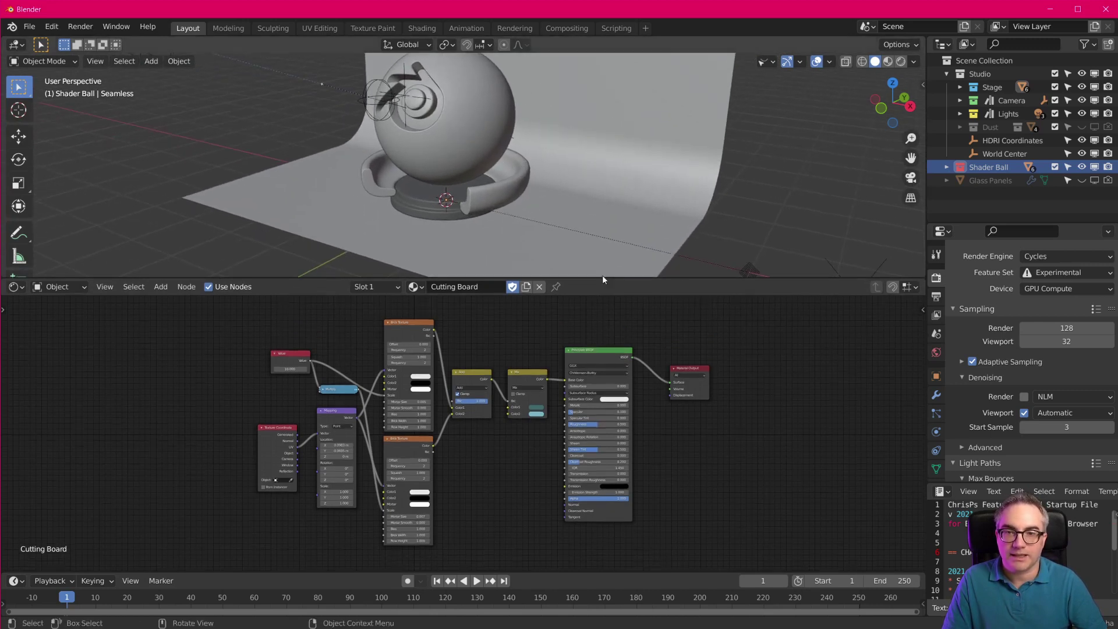
{"action": "left_click", "coordinate": [17, 287]}
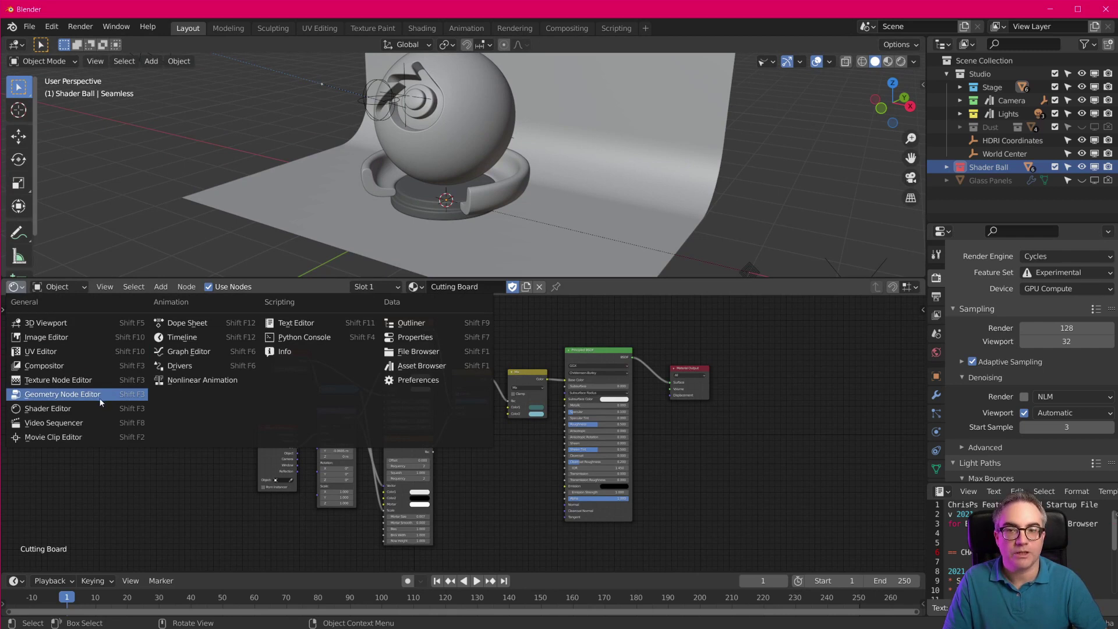
{"action": "left_click", "coordinate": [73, 395]}
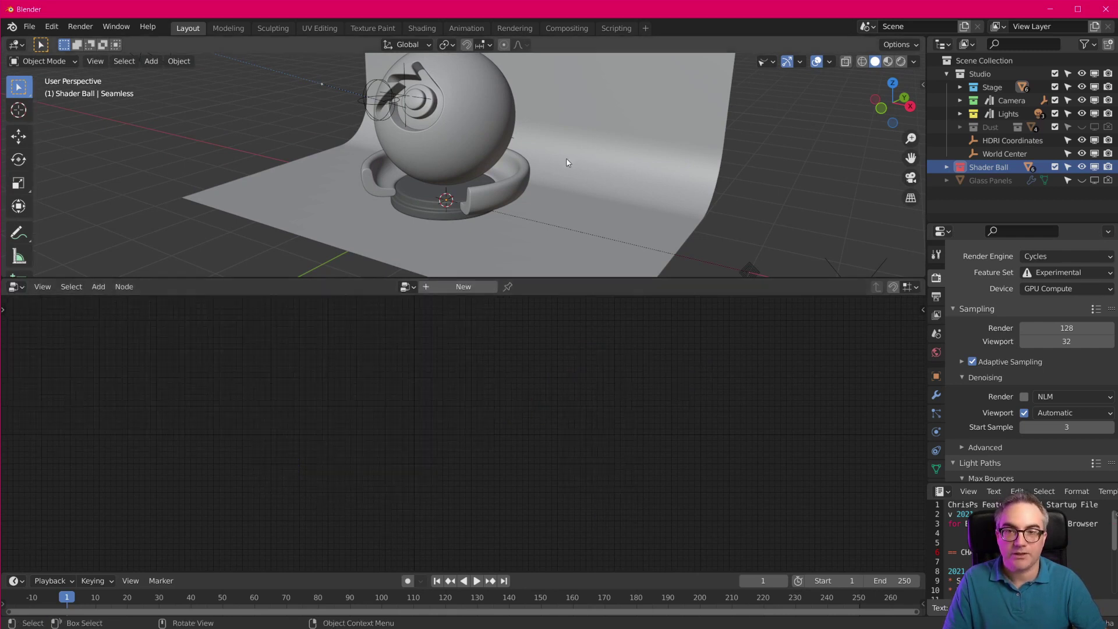
Select the Preview Orb in the scene, then collapse the Studio collection and expand the Shader Ball collection
{"action": "middle_click_drag", "start_coordinate": [514, 167], "coordinate": [556, 197]}
{"action": "scroll", "coordinate": [559, 198], "scroll_direction": "up", "scroll_amount": 4}
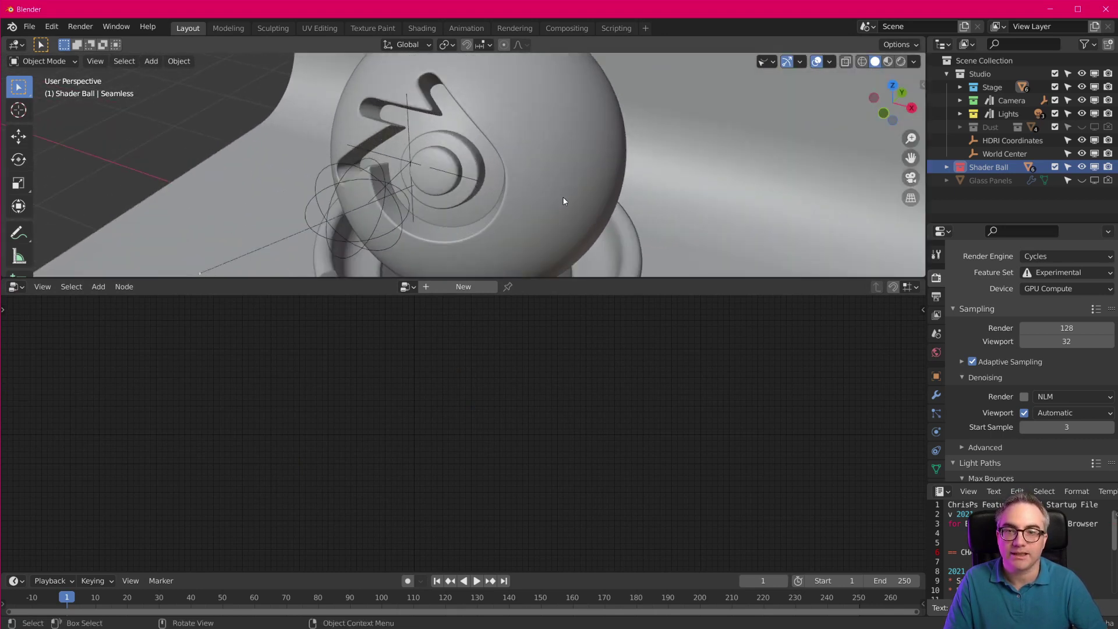
{"action": "scroll", "coordinate": [563, 198], "scroll_direction": "down", "scroll_amount": 2}
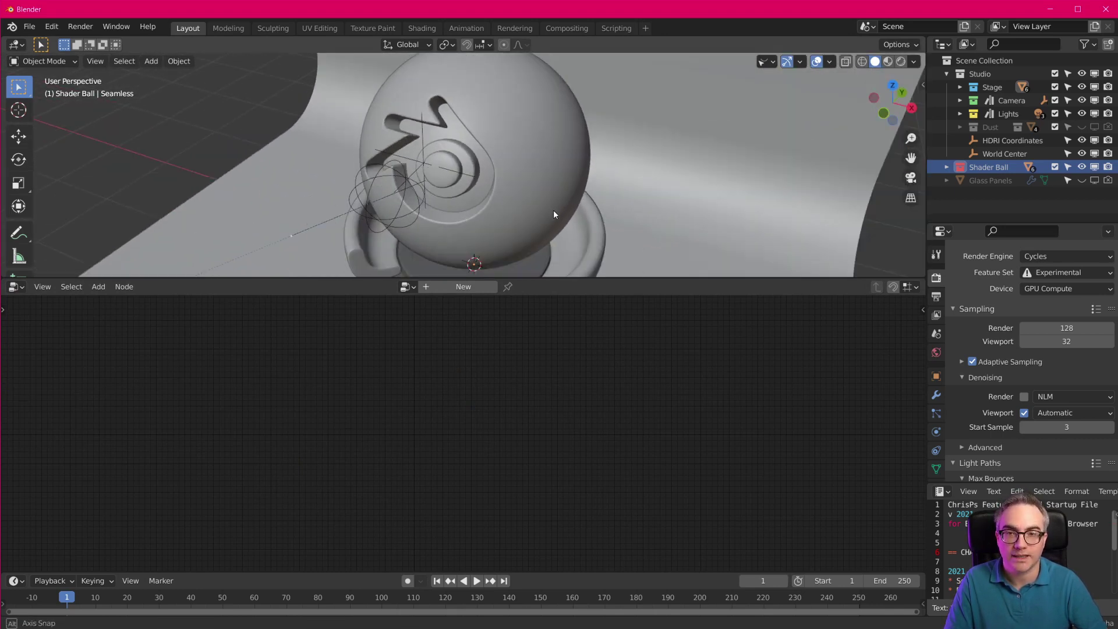
{"action": "middle_click_drag", "start_coordinate": [553, 212], "coordinate": [553, 198]}
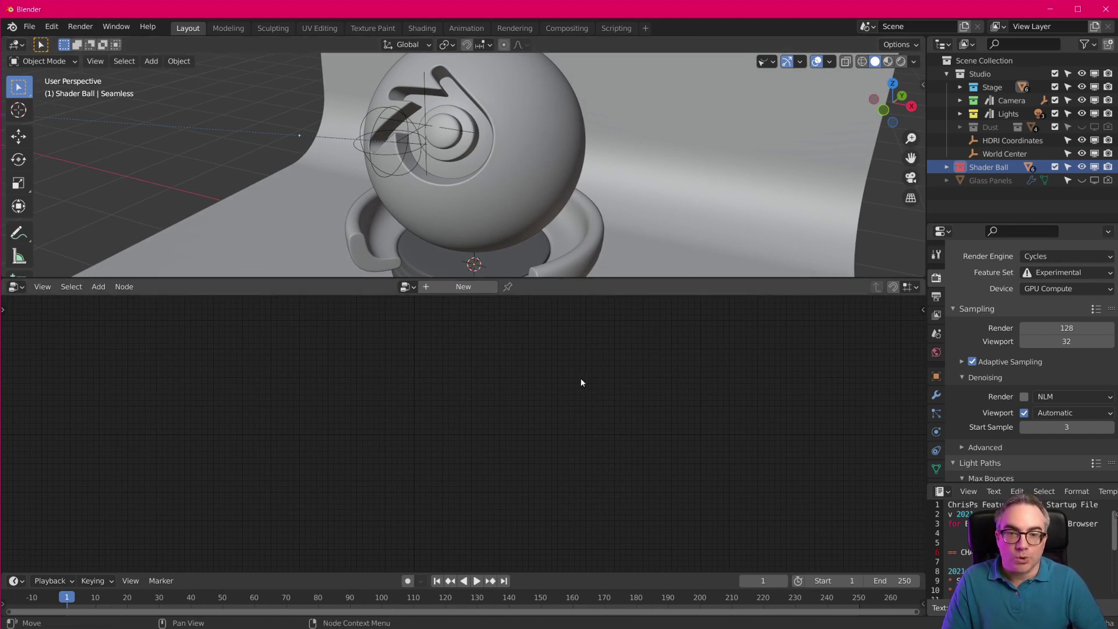
{"action": "left_click", "coordinate": [533, 155]}
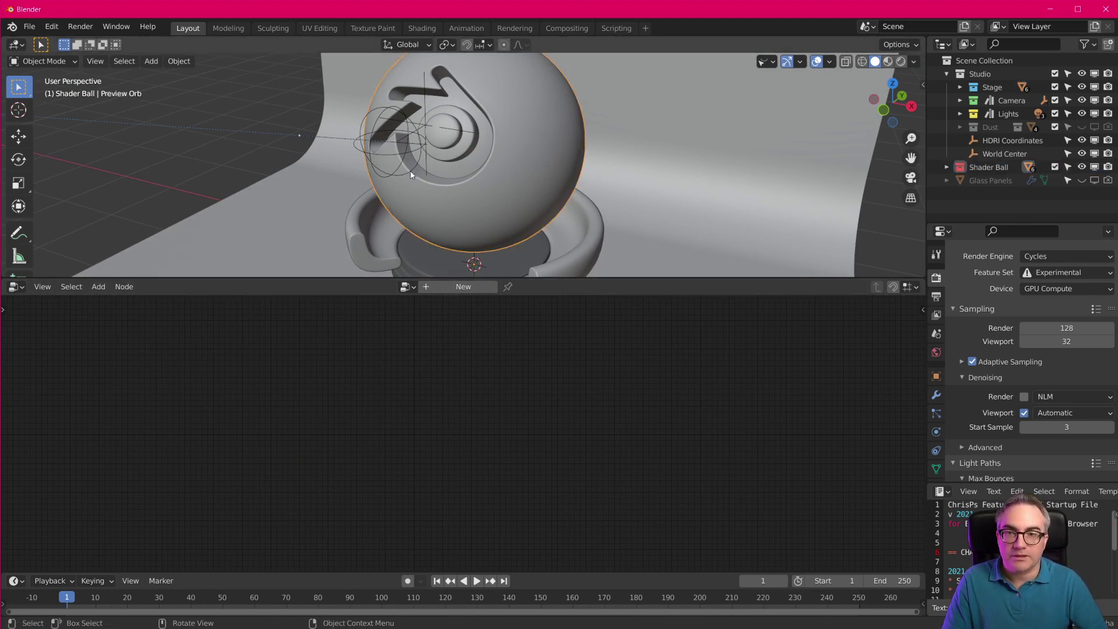
{"action": "left_click", "coordinate": [948, 73]}
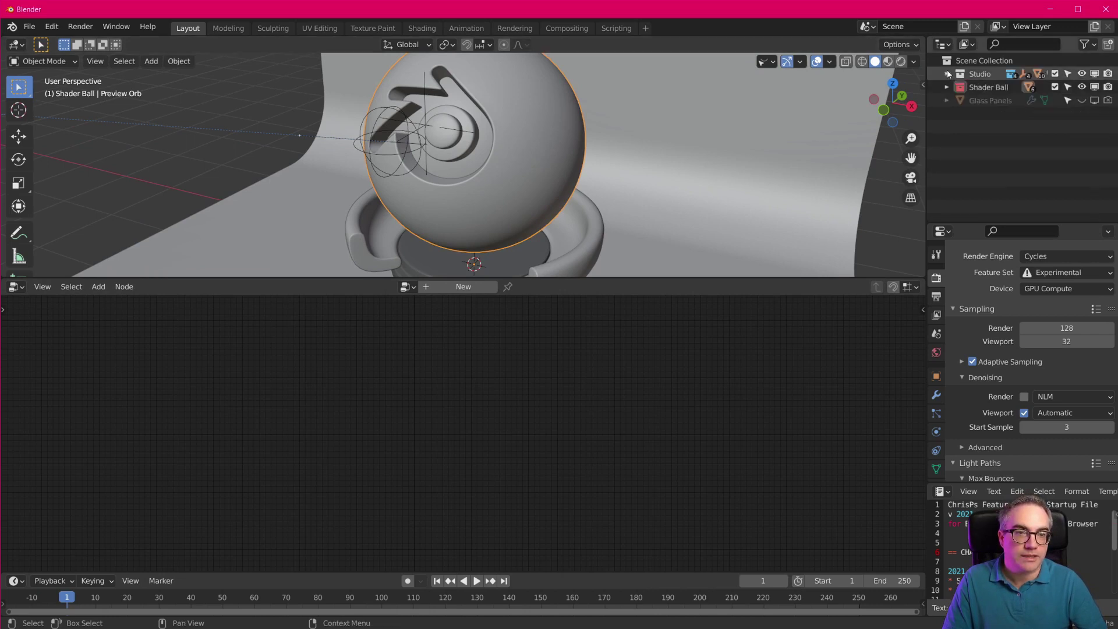
{"action": "left_click", "coordinate": [945, 85]}
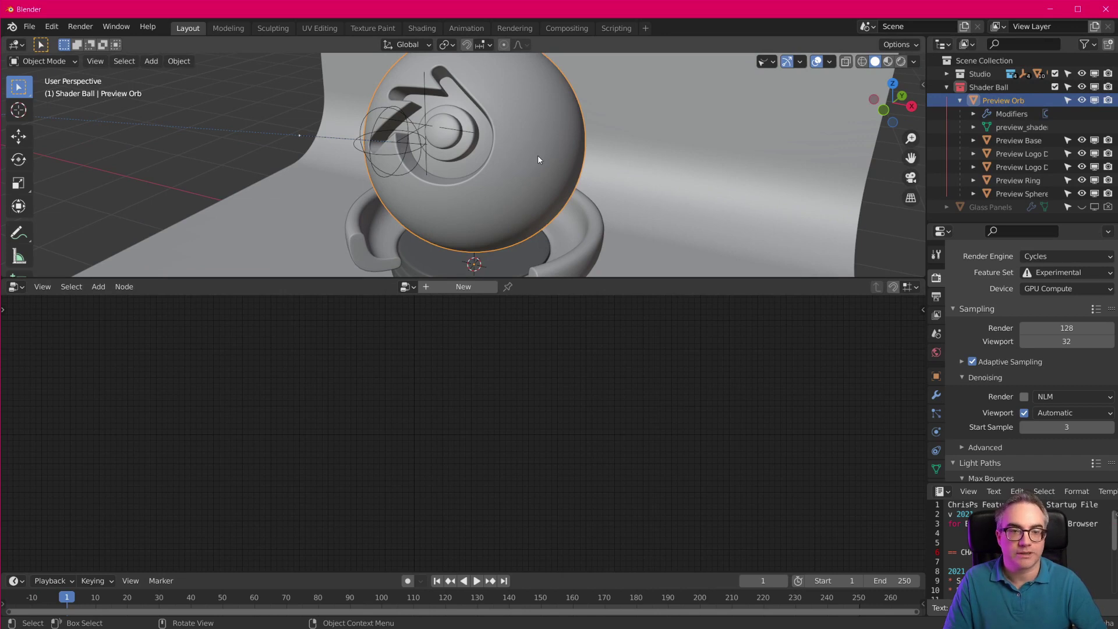
Create a new geometry node tree on the Preview Orb and move its Group Input and Group Output nodes far apart
{"action": "left_click", "coordinate": [451, 288]}
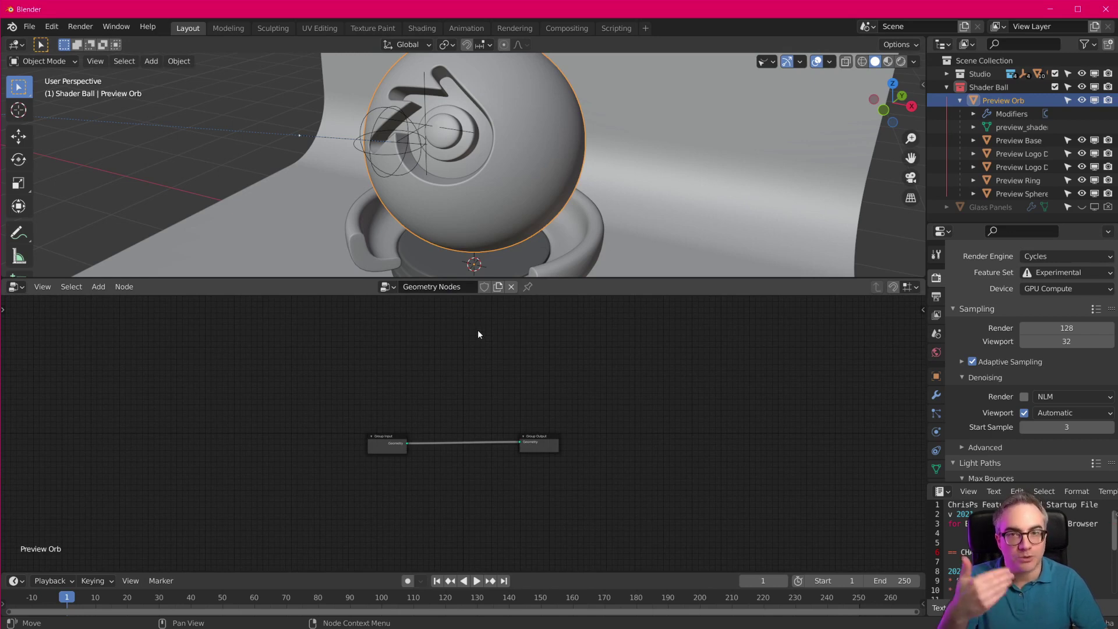
{"action": "scroll", "coordinate": [459, 393], "scroll_direction": "up", "scroll_amount": 5}
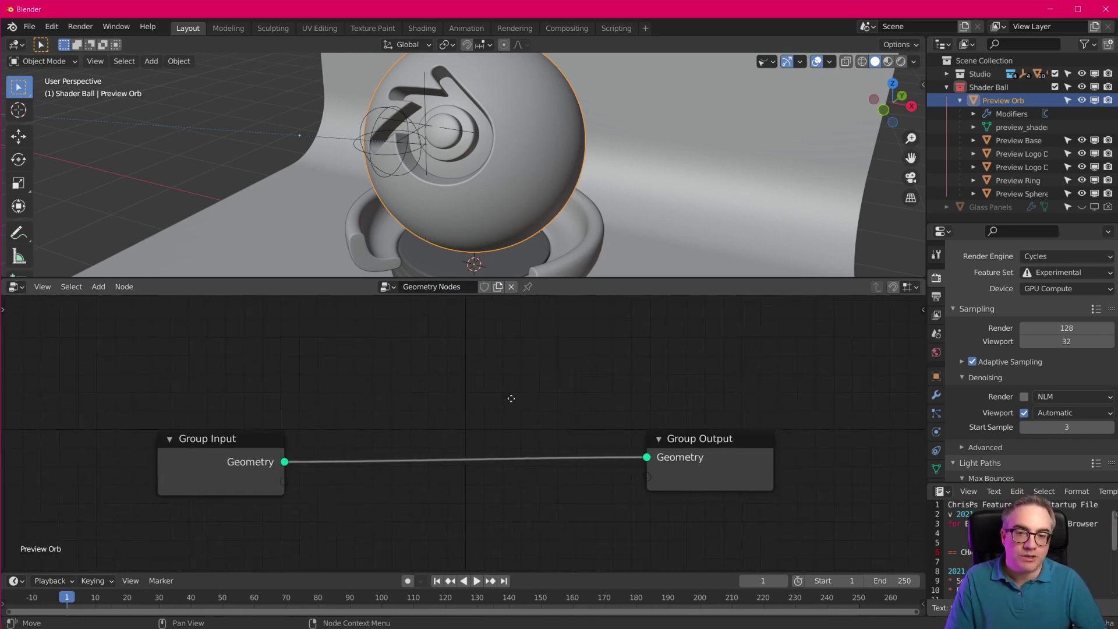
{"action": "scroll", "coordinate": [502, 375], "scroll_direction": "down", "scroll_amount": 1}
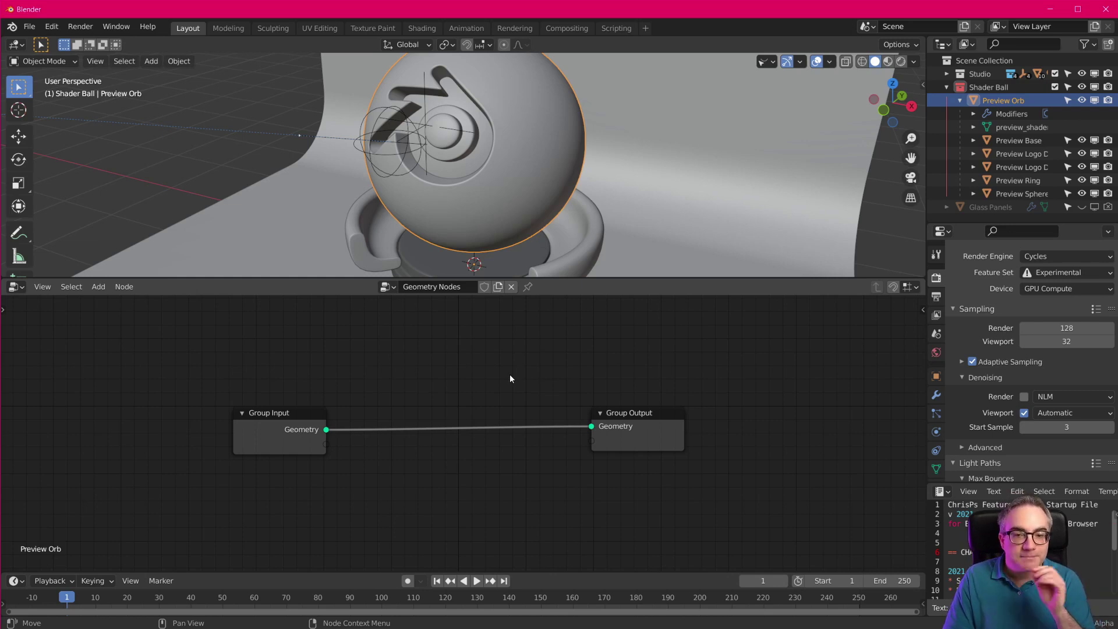
{"action": "scroll", "coordinate": [518, 380], "scroll_direction": "down", "scroll_amount": 1}
{"action": "scroll", "coordinate": [518, 380], "scroll_direction": "up", "scroll_amount": 1}
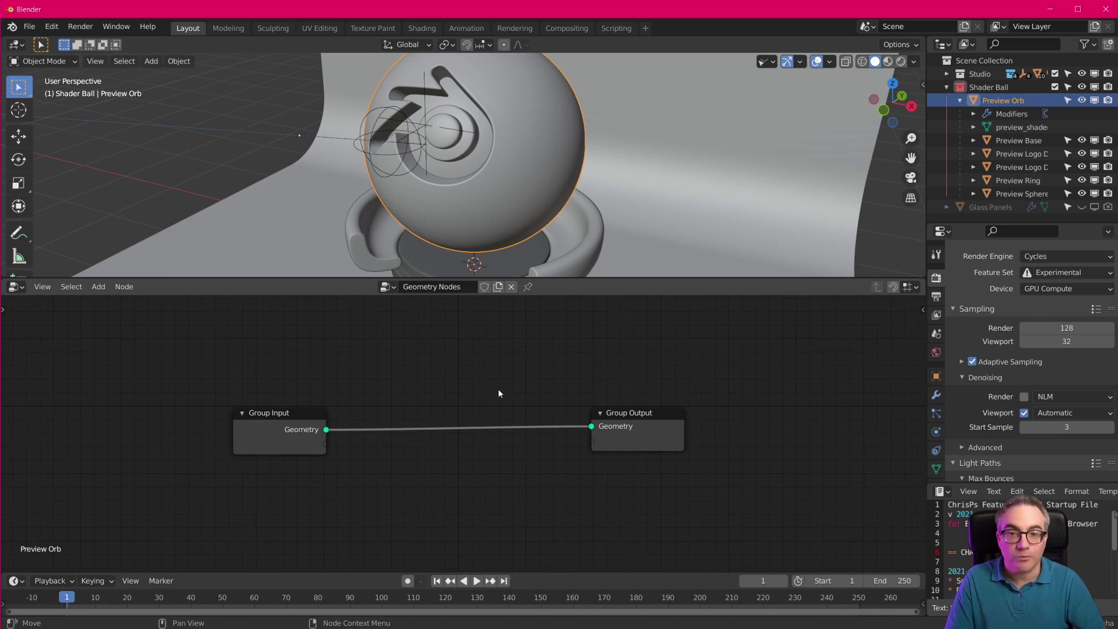
{"action": "left_click_drag", "start_coordinate": [286, 417], "coordinate": [89, 409]}
{"action": "left_click_drag", "start_coordinate": [621, 417], "coordinate": [836, 418]}
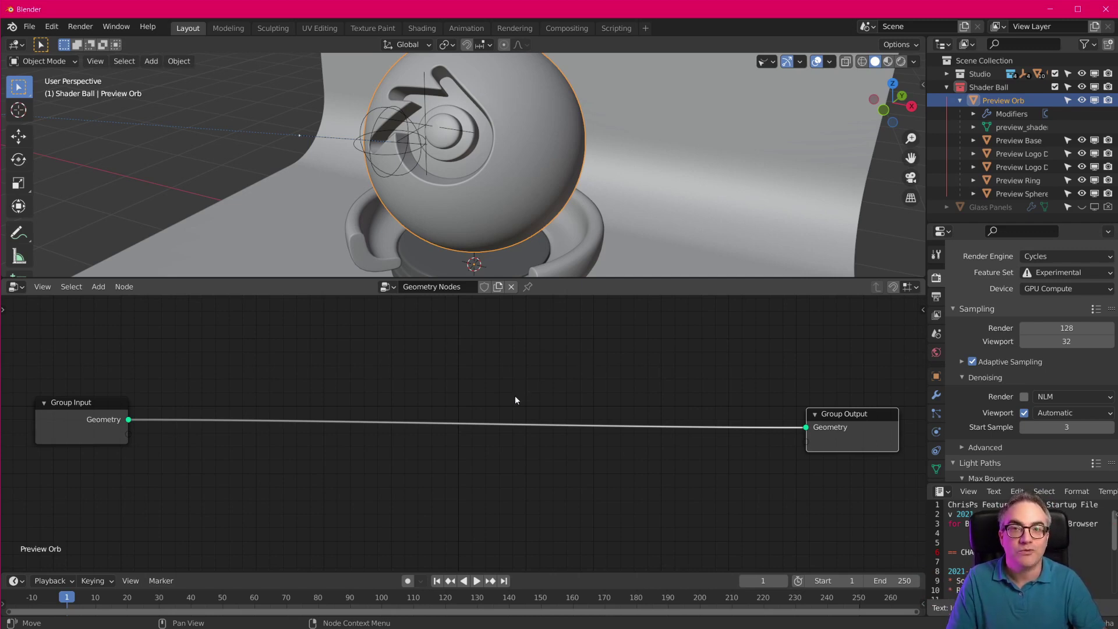
Remove the Subdivision modifier from the Preview Orb, keeping only the GeometryNodes modifier
{"action": "scroll", "coordinate": [433, 414], "scroll_direction": "down", "scroll_amount": 2}
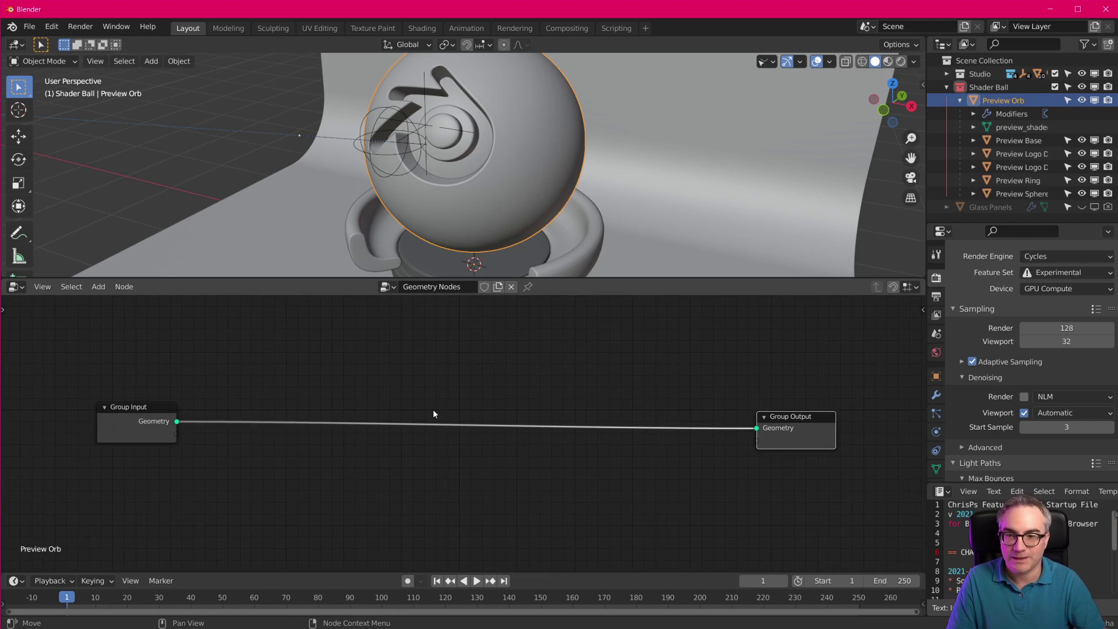
{"action": "scroll", "coordinate": [444, 389], "scroll_direction": "up", "scroll_amount": 1}
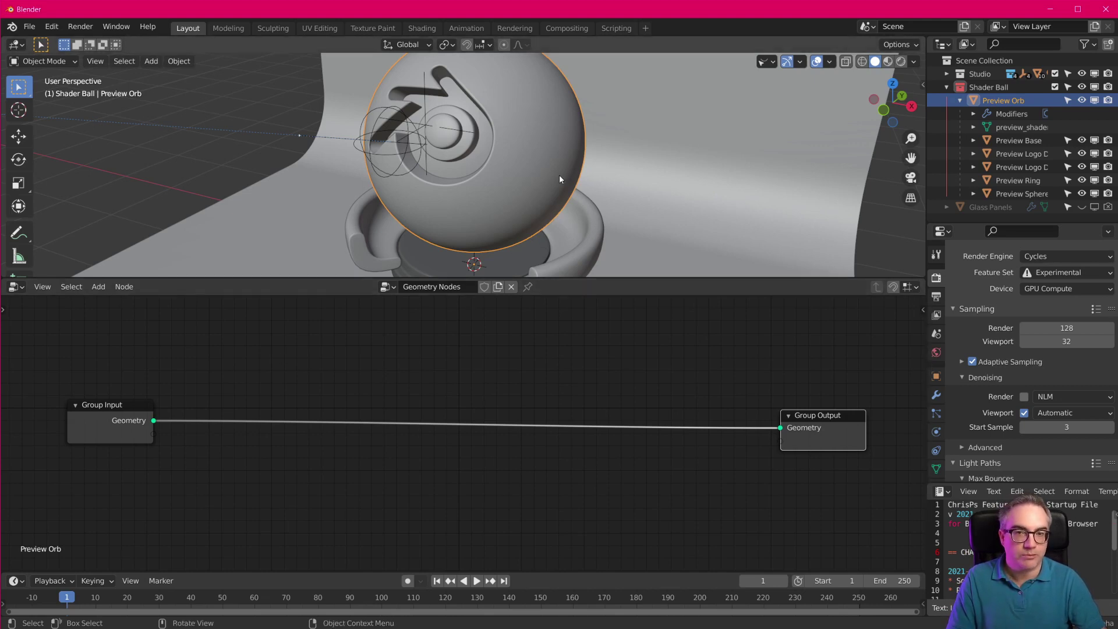
{"action": "left_click", "coordinate": [937, 394]}
{"action": "left_click", "coordinate": [955, 278]}
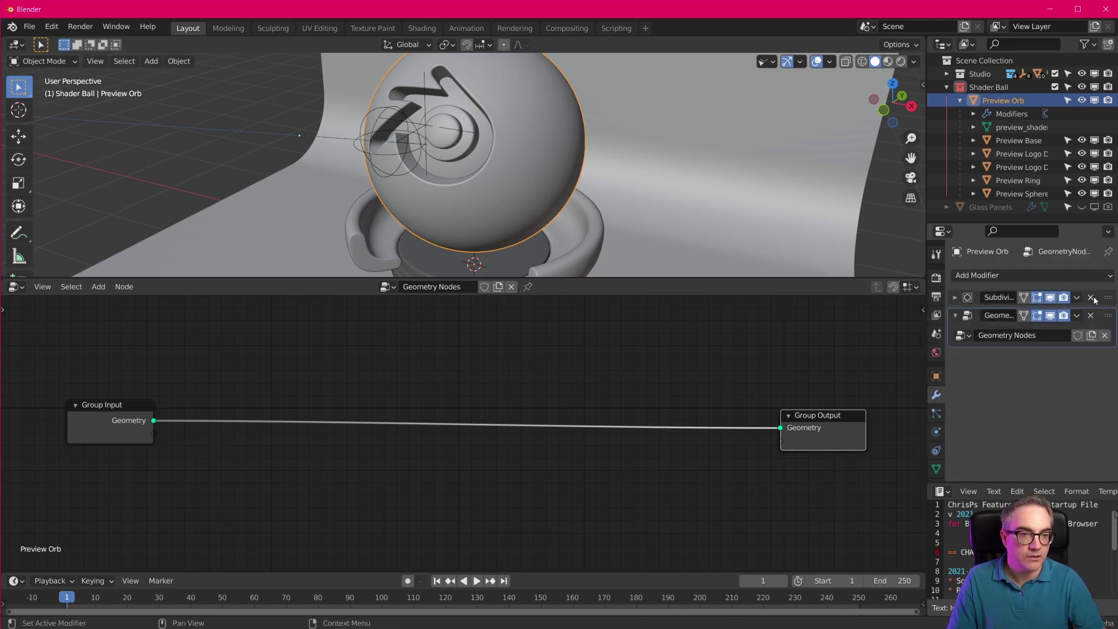
{"action": "left_click", "coordinate": [1090, 297]}
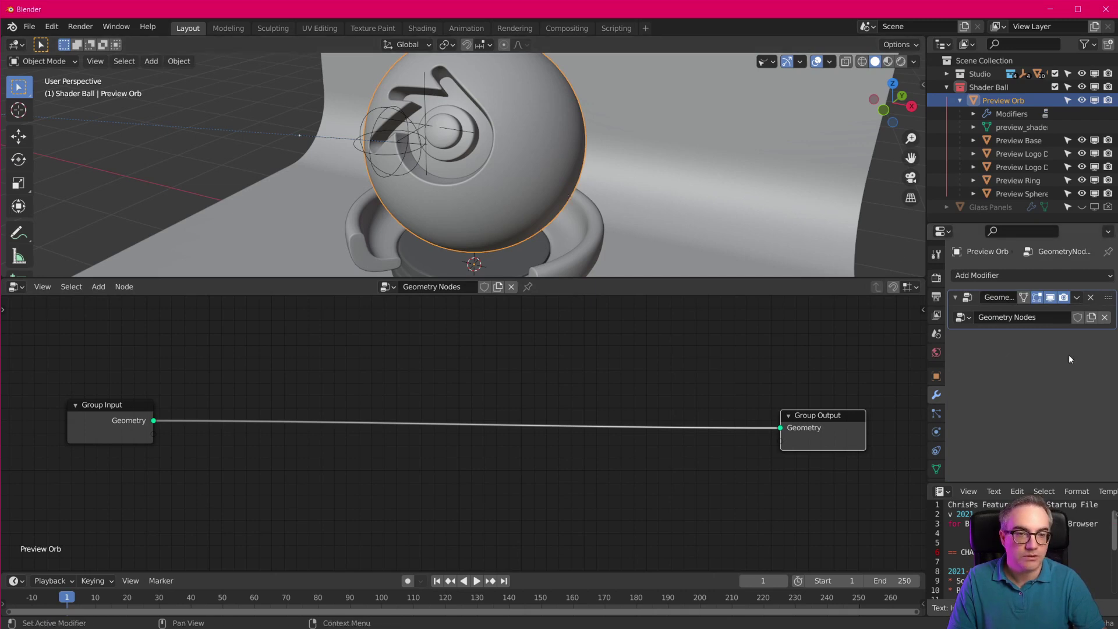
Widen the properties area and rename the geometry node tree to GN1
{"action": "left_click_drag", "start_coordinate": [923, 361], "coordinate": [885, 355]}
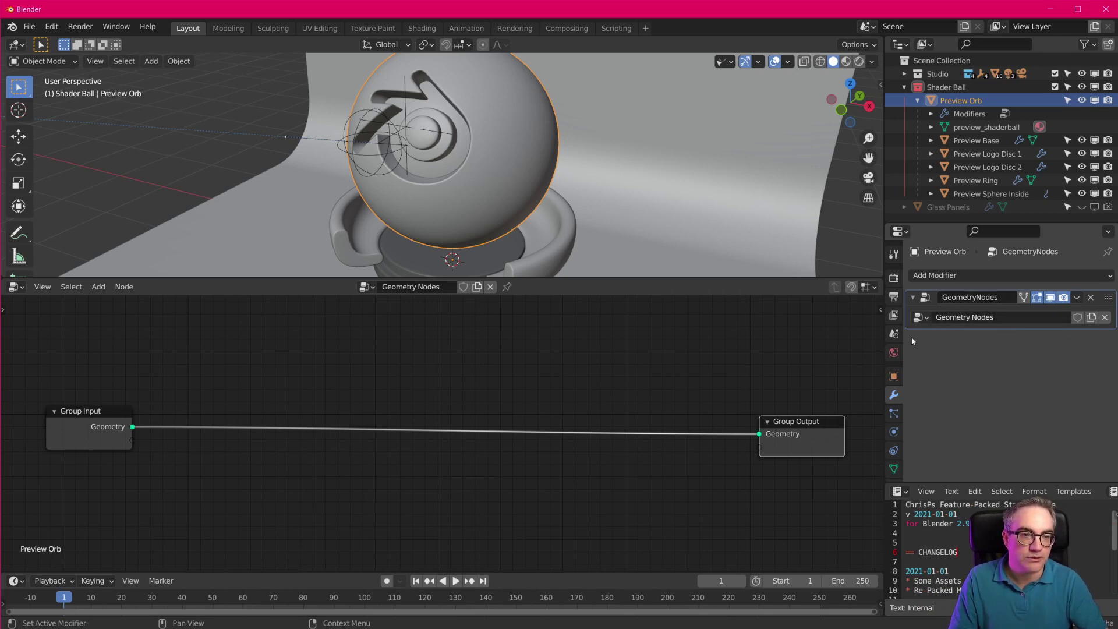
{"action": "left_click", "coordinate": [439, 287]}
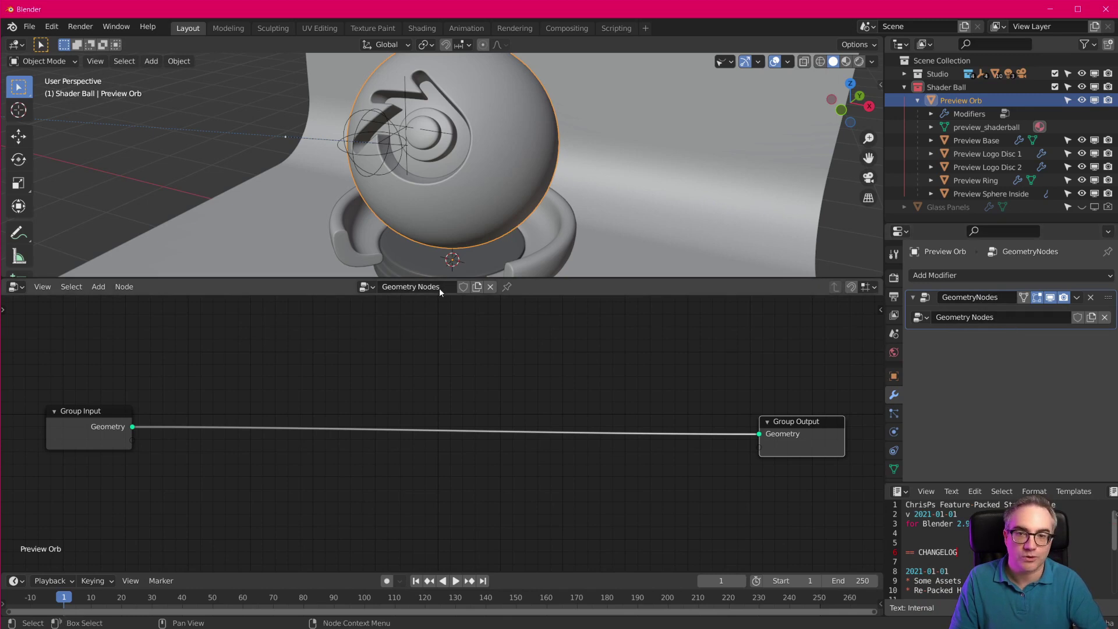
{"action": "type", "text": "GN1"}
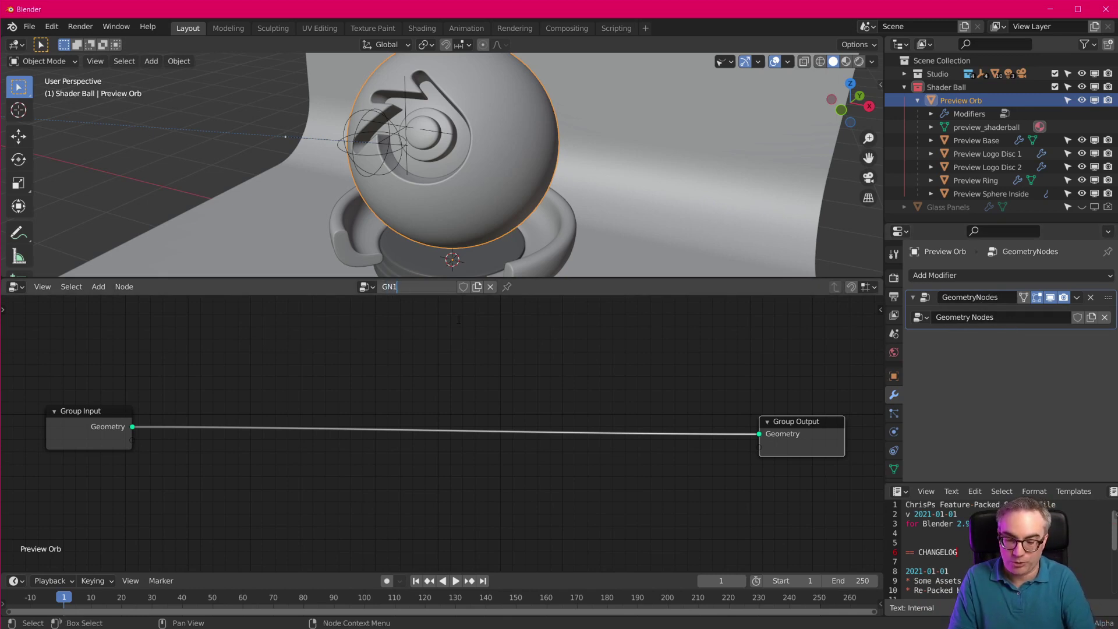
{"action": "key", "text": "Return"}
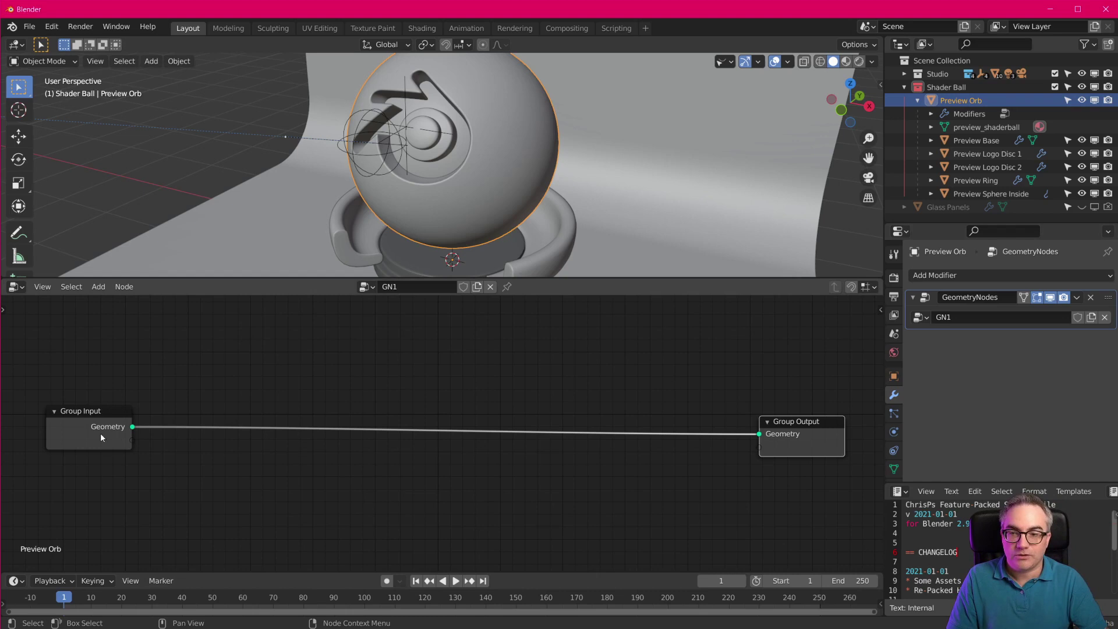
Add a Transform node on the link between Group Input and Group Output, placing it close to Group Input
{"action": "left_click", "coordinate": [94, 414]}
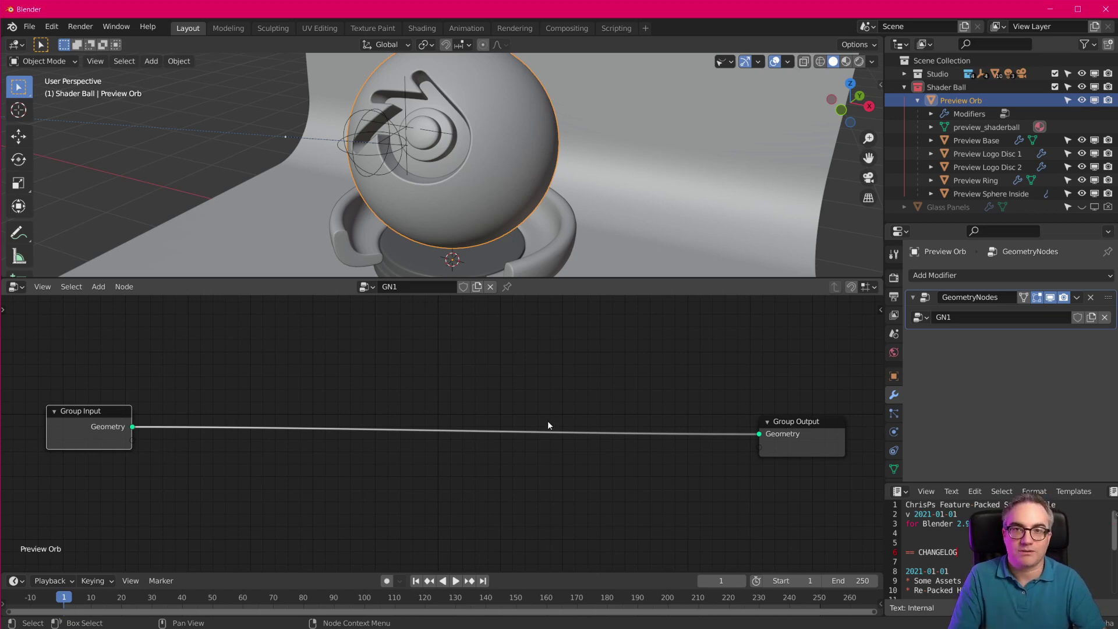
{"action": "key", "text": "shift+a"}
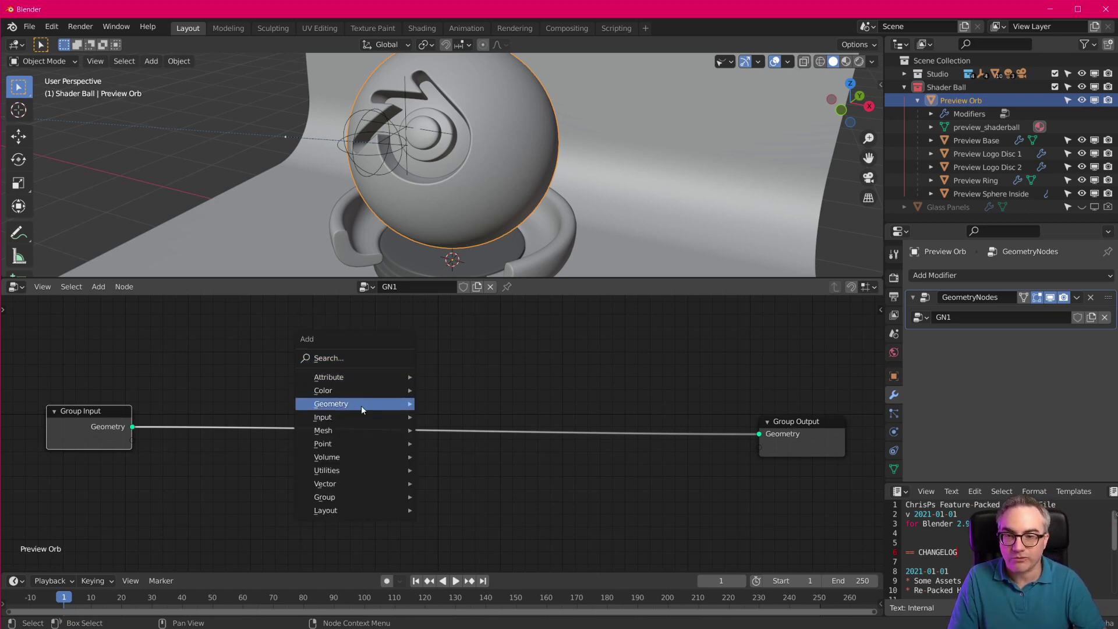
{"action": "mouse_move", "coordinate": [379, 404]}
{"action": "left_click", "coordinate": [459, 419]}
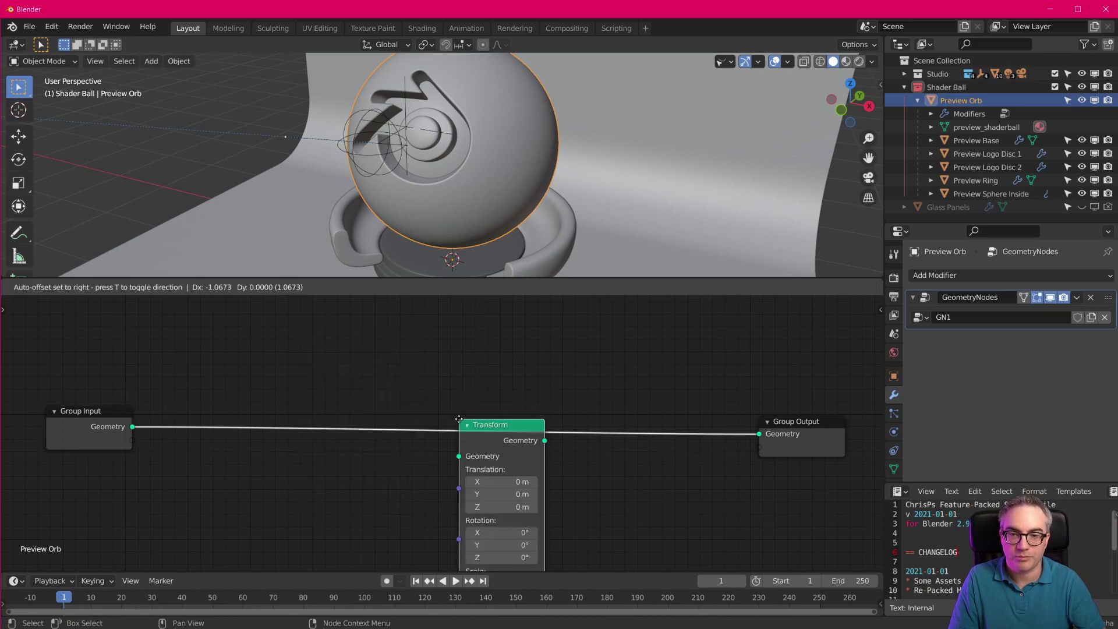
{"action": "left_click", "coordinate": [201, 327]}
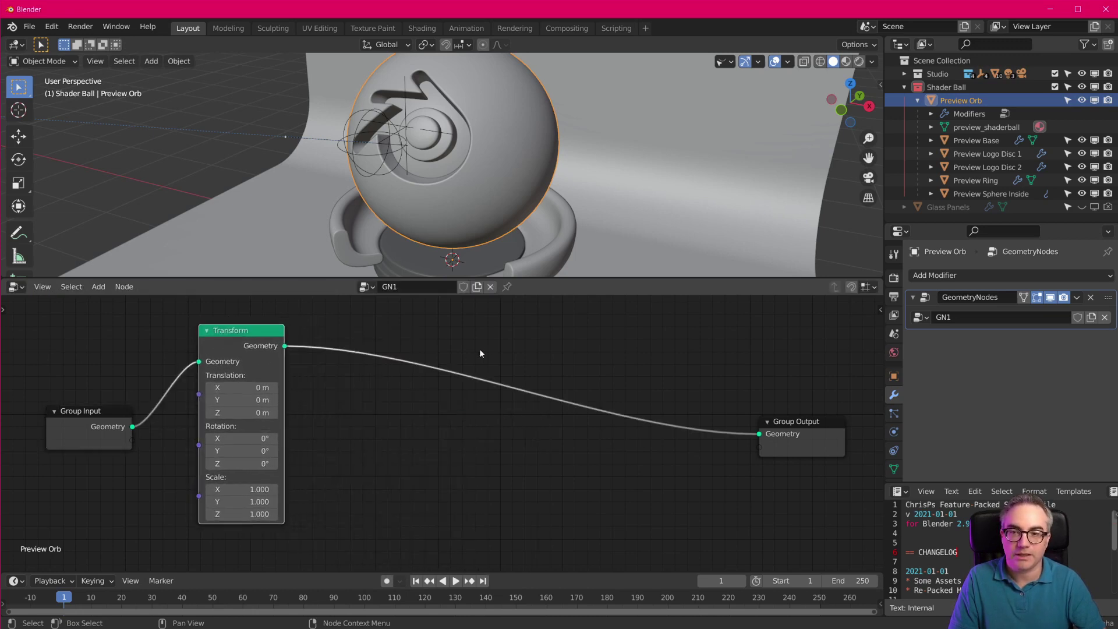
Enable the Screencast Keys display in the 3D viewport
{"action": "key", "text": "shift+a"}
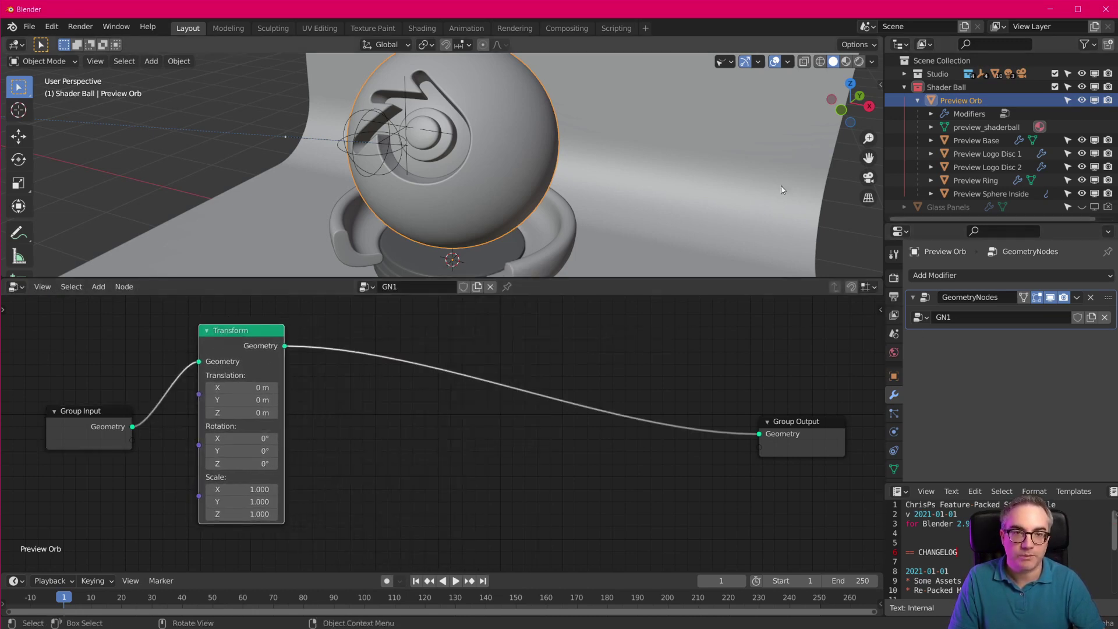
{"action": "key", "text": "n"}
{"action": "scroll", "coordinate": [734, 76], "scroll_direction": "up", "scroll_amount": 2}
{"action": "left_click", "coordinate": [704, 78]}
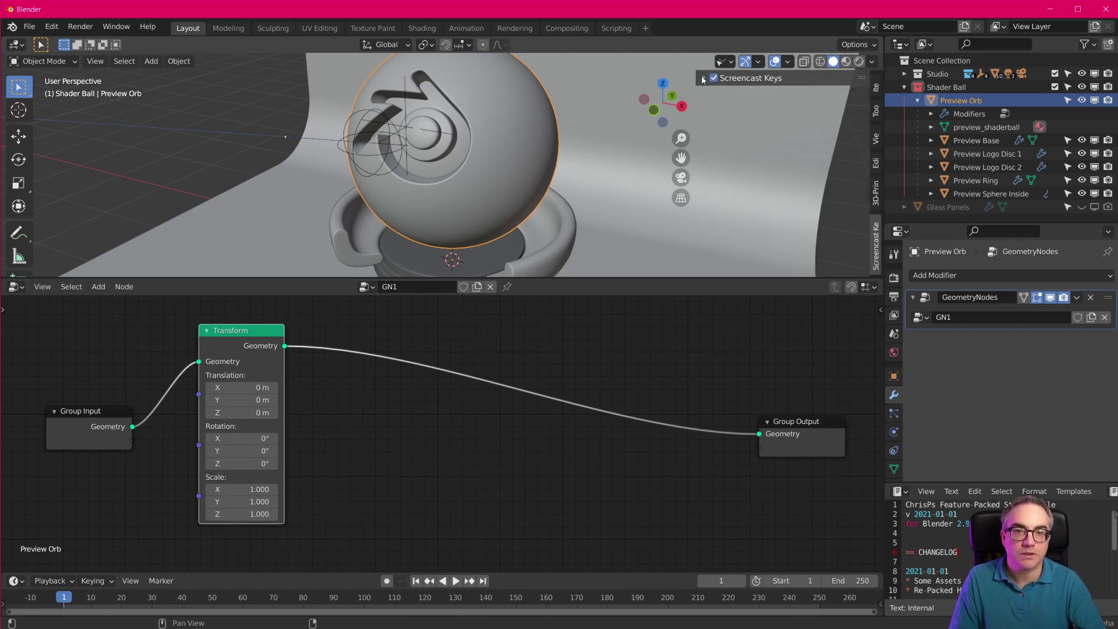
{"action": "key", "text": "n"}
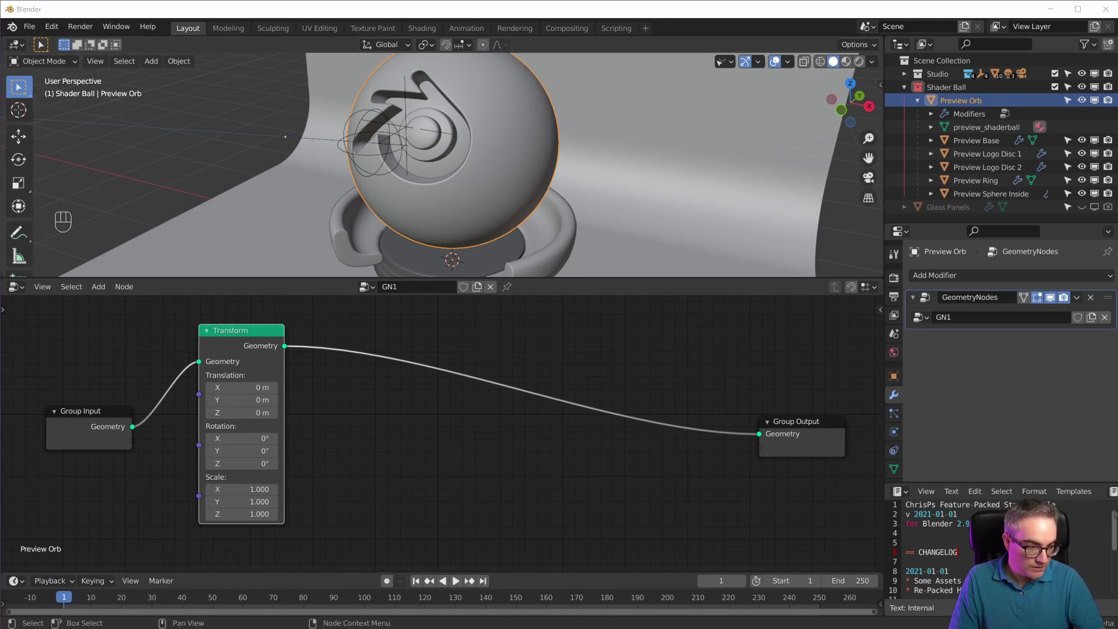
{"action": "left_click", "coordinate": [653, 179]}
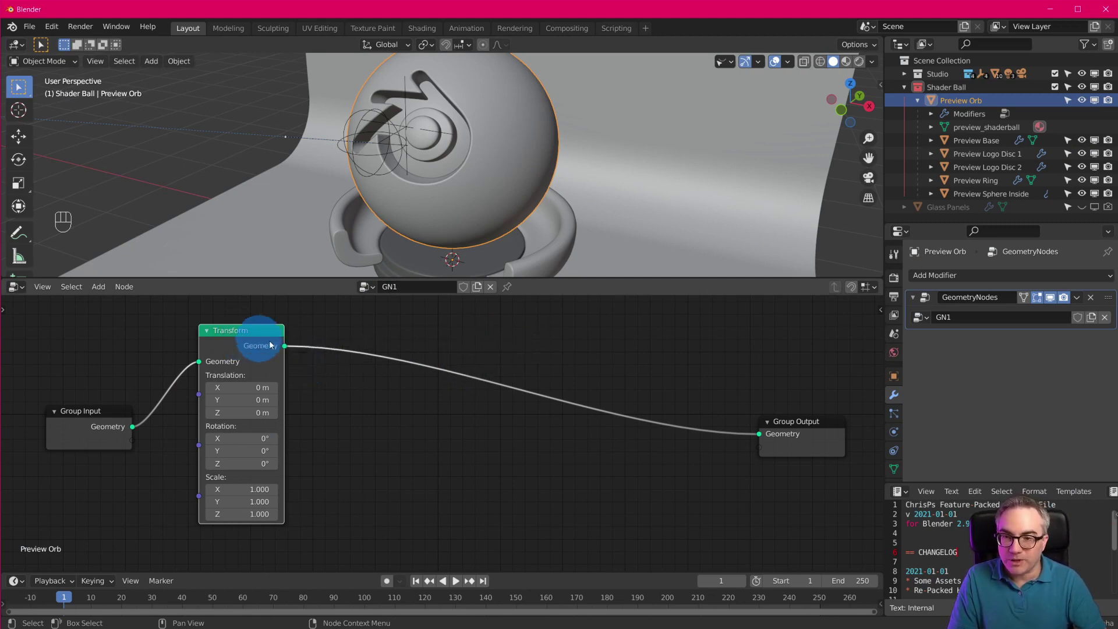
Nudge the Transform node away from Group Input and set its Translation to X 1.6 m and Z 0.5 m
{"action": "left_click_drag", "start_coordinate": [244, 332], "coordinate": [264, 331]}
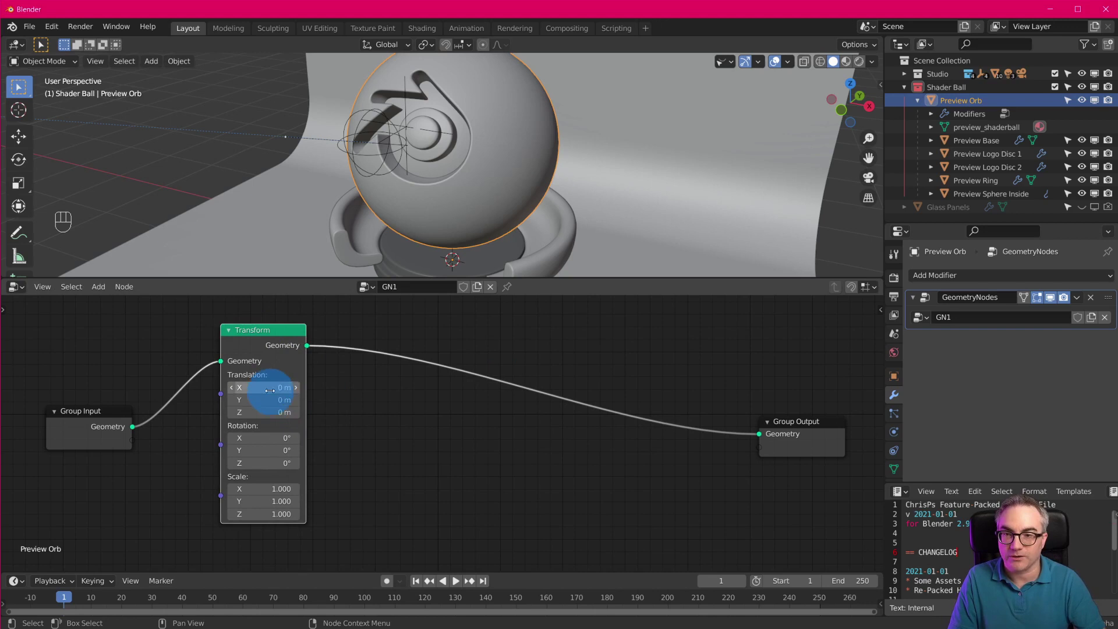
{"action": "left_click_drag", "start_coordinate": [264, 389], "coordinate": [253, 410]}
{"action": "middle_click_drag", "start_coordinate": [588, 181], "coordinate": [630, 198]}
{"action": "scroll", "coordinate": [579, 215], "scroll_direction": "down", "scroll_amount": 4}
{"action": "middle_click_drag", "start_coordinate": [576, 230], "coordinate": [596, 208], "text": "shift"}
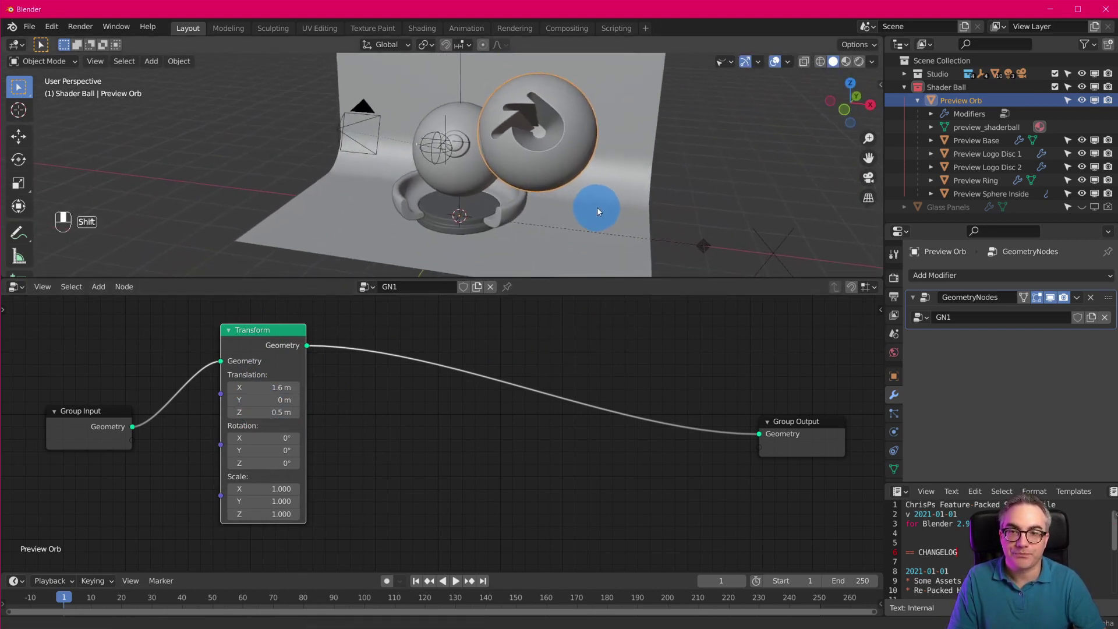
Try shifting the Preview Orb along X in its object transform and set its Location X back to 0 m
{"action": "scroll", "coordinate": [595, 210], "scroll_direction": "up", "scroll_amount": 3}
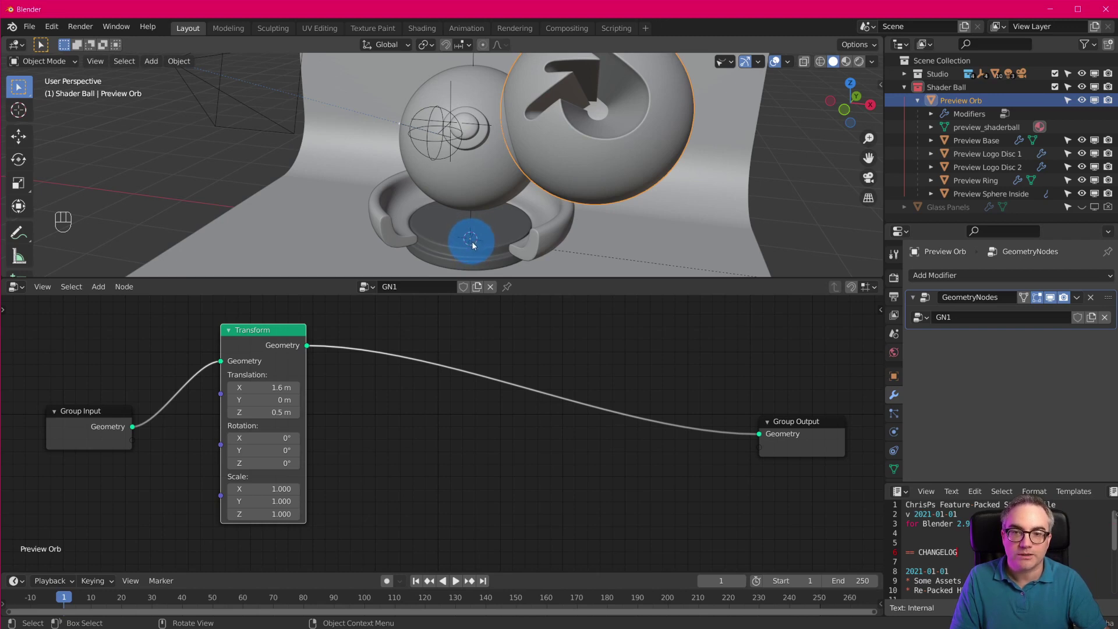
{"action": "left_click", "coordinate": [893, 375]}
{"action": "mouse_move", "coordinate": [1035, 314]}
{"action": "left_mouse_down"}
{"action": "mouse_move", "coordinate": [1068, 316]}
{"action": "mouse_move", "coordinate": [1010, 316]}
{"action": "mouse_move", "coordinate": [1048, 317]}
{"action": "left_mouse_up"}
{"action": "left_click", "coordinate": [1030, 315]}
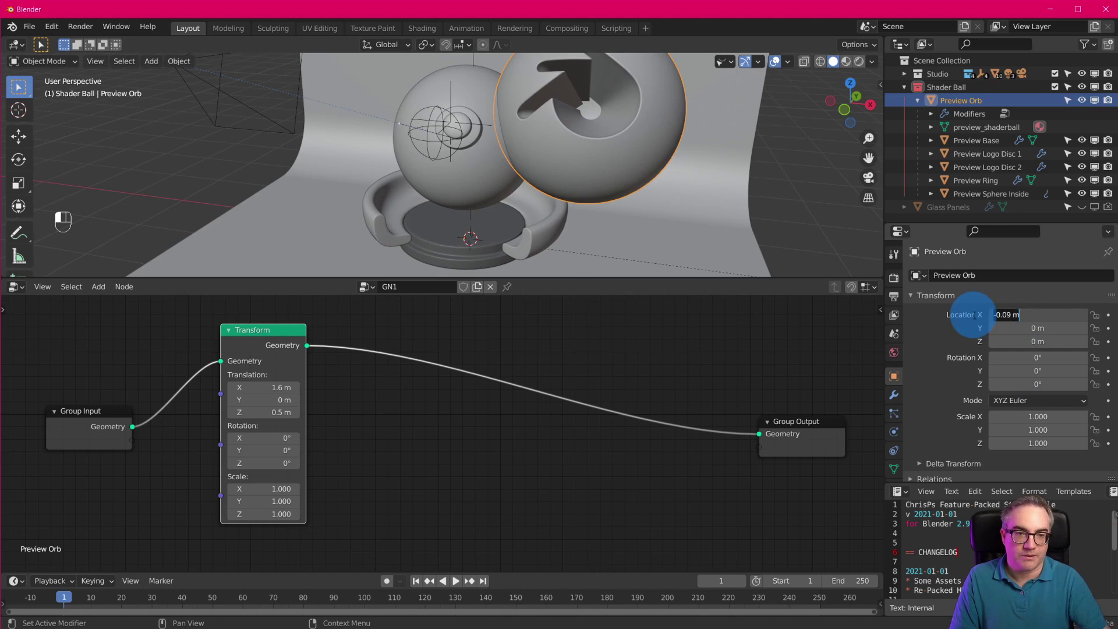
{"action": "type", "text": "0"}
{"action": "key", "text": "Return"}
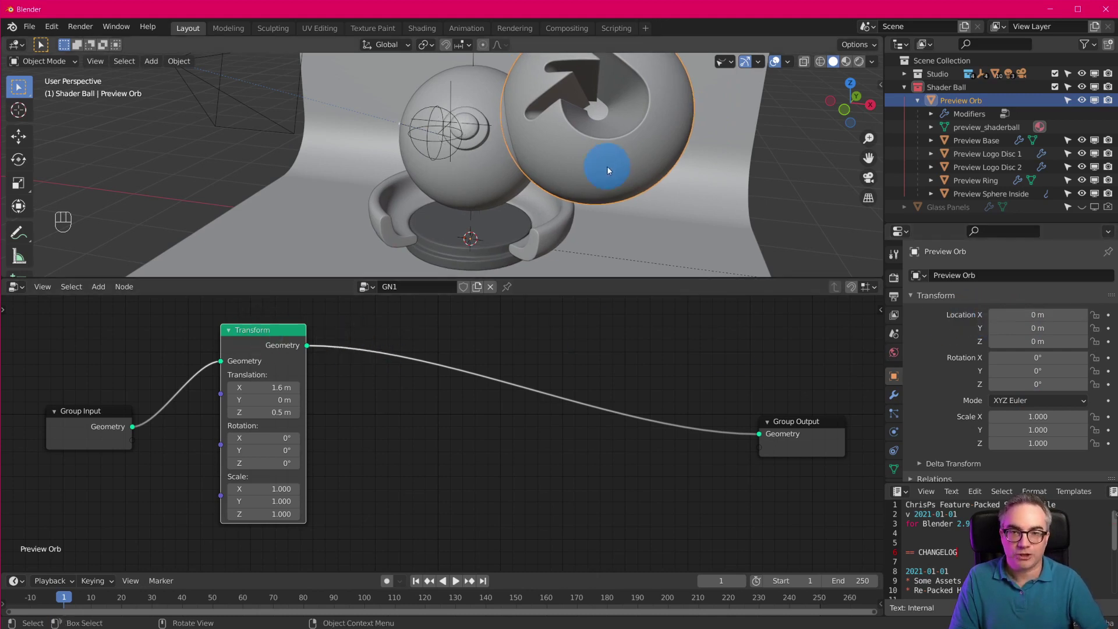
Select the whole mesh of the Preview Orb in Edit Mode and keep the object in Edit Mode
{"action": "key", "text": "Tab"}
{"action": "key", "text": "a"}
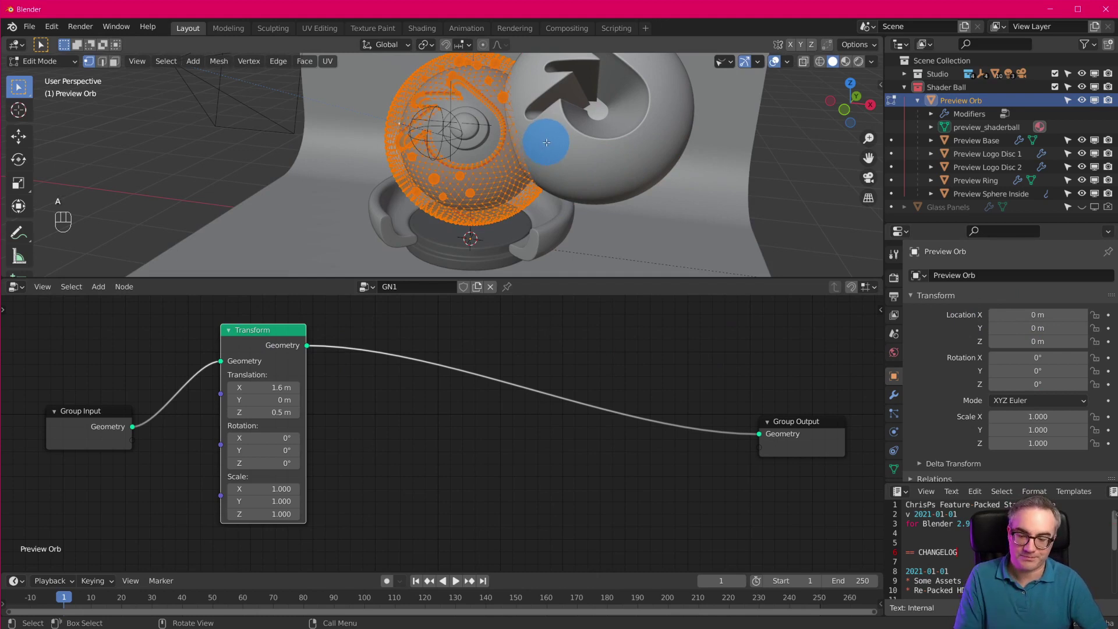
{"action": "key", "text": "Tab"}
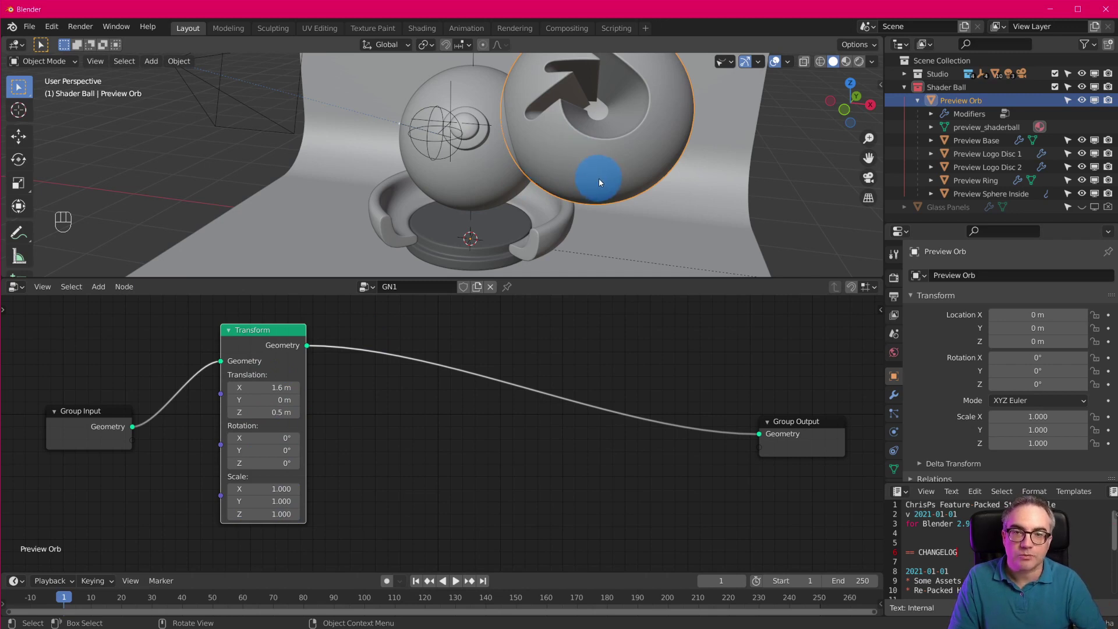
{"action": "key", "text": "Tab"}
Examine the Preview Orb's original editable mesh next to the geometry displaced by the node tree
{"action": "middle_click_drag", "start_coordinate": [527, 215], "coordinate": [568, 211]}
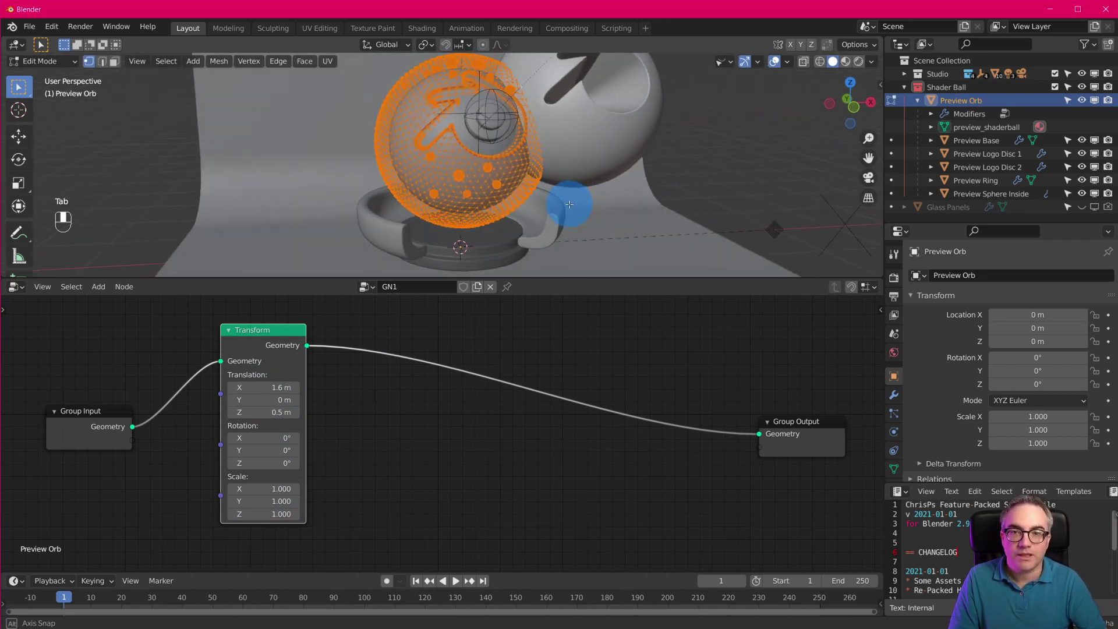
{"action": "scroll", "coordinate": [465, 170], "scroll_direction": "up", "scroll_amount": 3}
{"action": "scroll", "coordinate": [465, 170], "scroll_direction": "down", "scroll_amount": 2}
{"action": "middle_click_drag", "start_coordinate": [463, 175], "coordinate": [505, 167]}
{"action": "scroll", "coordinate": [480, 180], "scroll_direction": "up", "scroll_amount": 2}
{"action": "scroll", "coordinate": [505, 166], "scroll_direction": "up", "scroll_amount": 1}
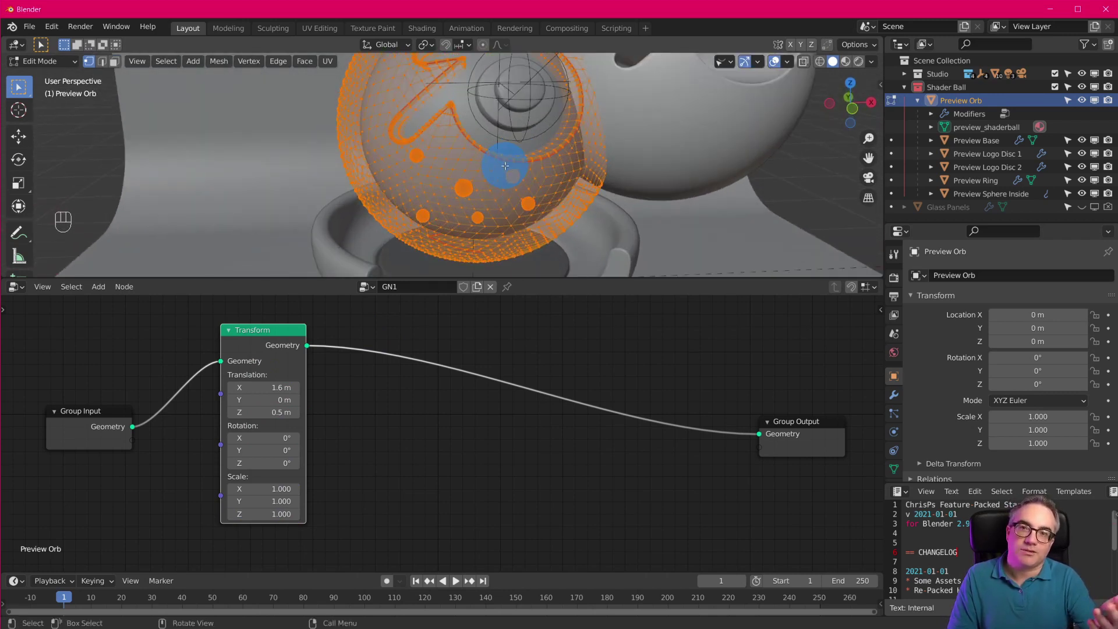
{"action": "scroll", "coordinate": [509, 167], "scroll_direction": "down", "scroll_amount": 3}
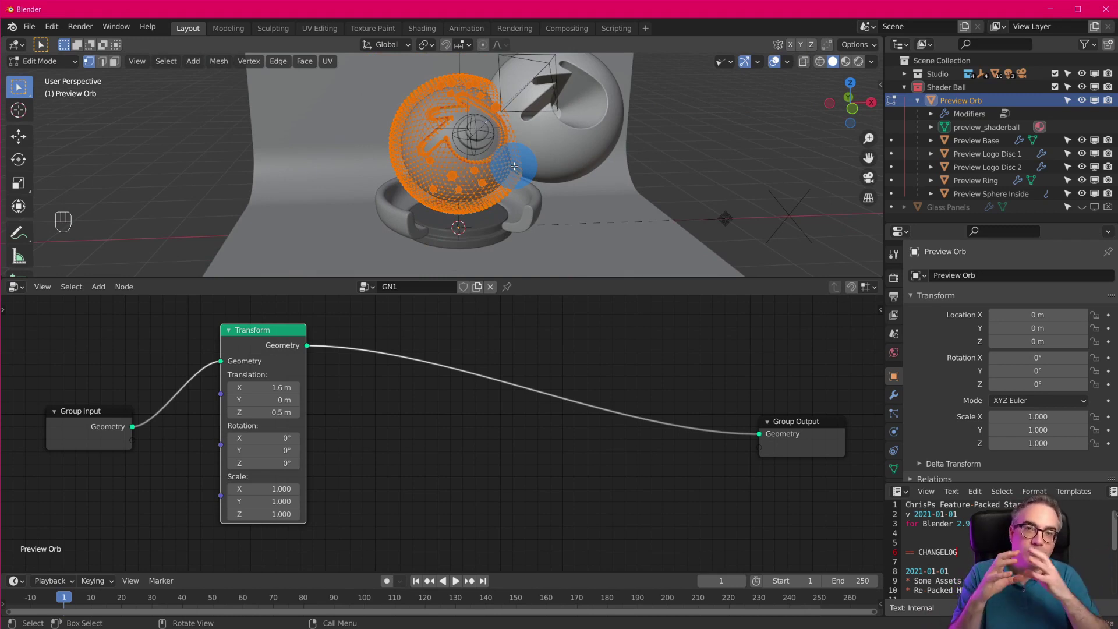
{"action": "scroll", "coordinate": [514, 166], "scroll_direction": "up", "scroll_amount": 2}
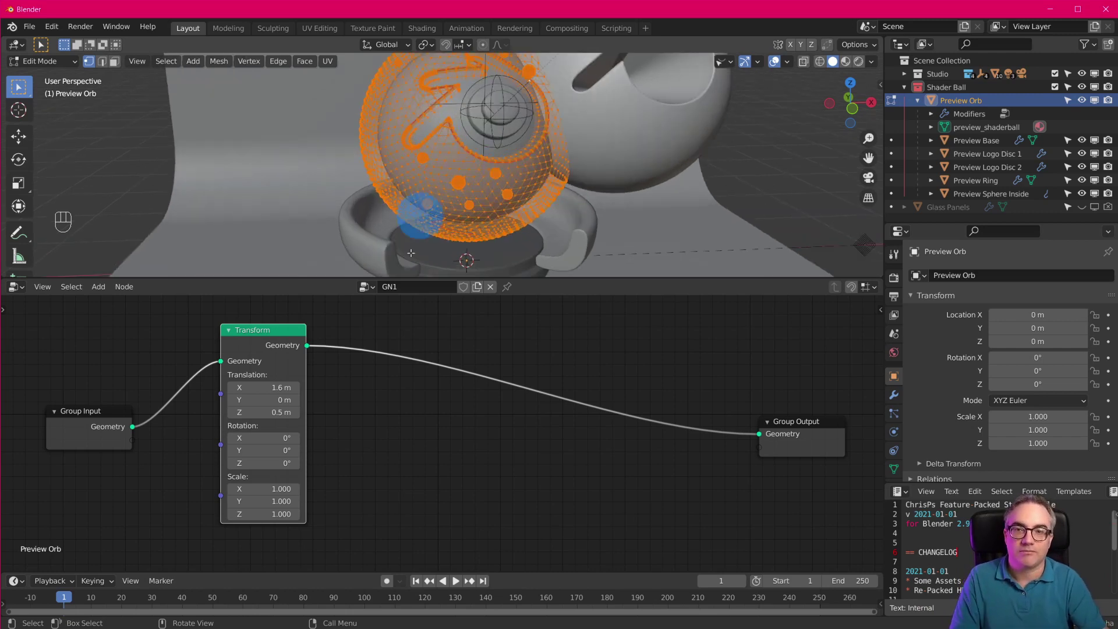
{"action": "scroll", "coordinate": [466, 165], "scroll_direction": "down", "scroll_amount": 2}
Display the Preview Orb's modifier properties and reposition the Transform node slightly closer to Group Input
{"action": "left_click_drag", "start_coordinate": [276, 334], "coordinate": [304, 333]}
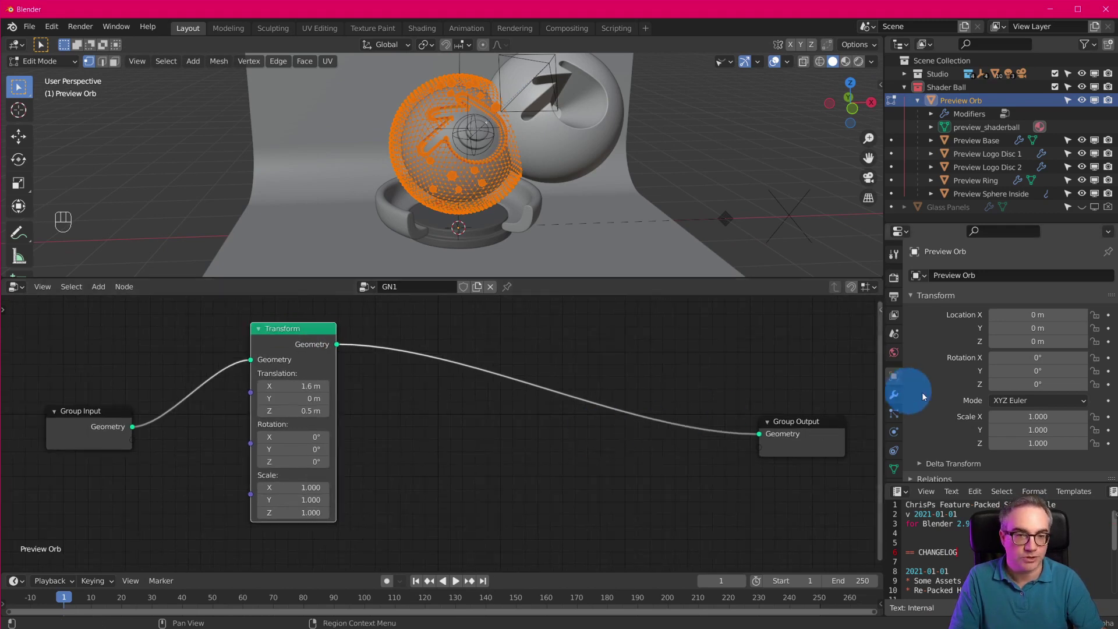
{"action": "left_click", "coordinate": [895, 394]}
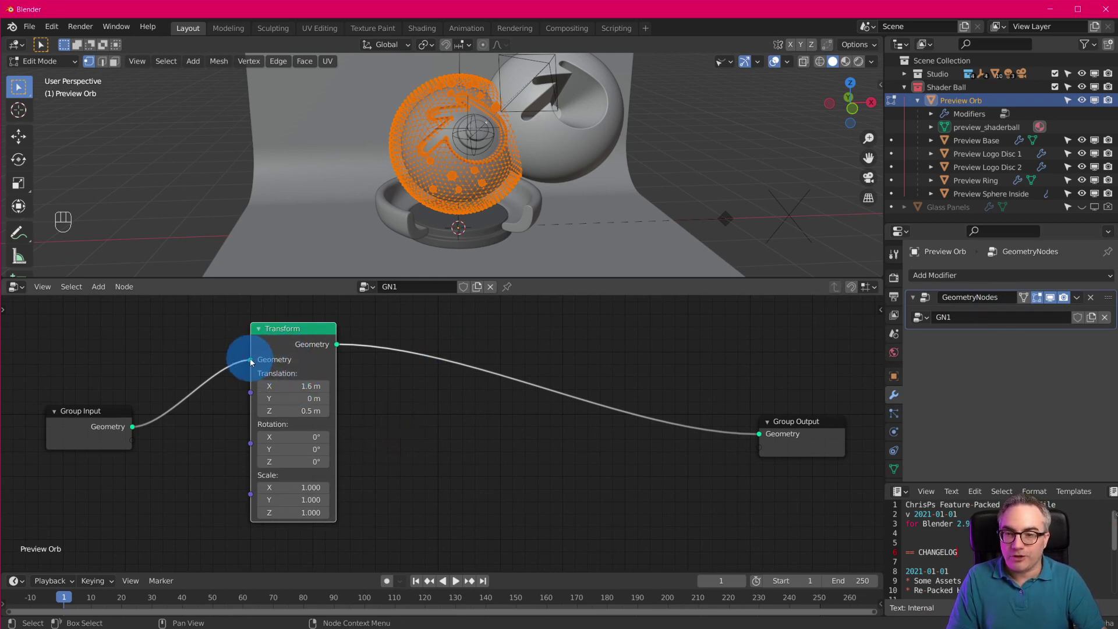
{"action": "left_click_drag", "start_coordinate": [297, 325], "coordinate": [289, 319]}
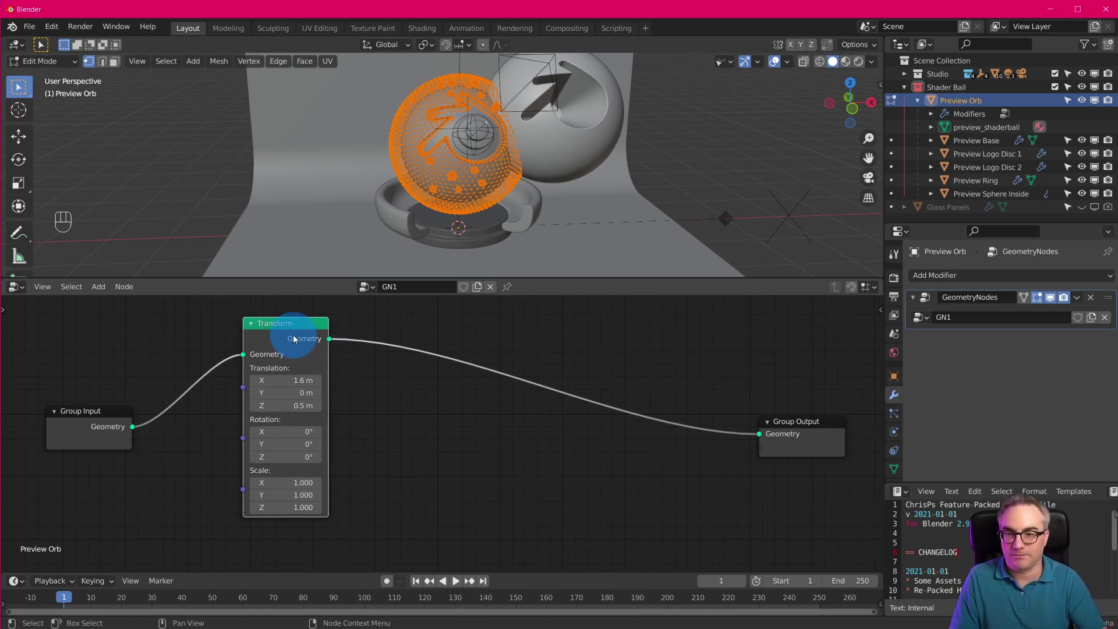
{"action": "left_click_drag", "start_coordinate": [295, 332], "coordinate": [257, 339]}
Add a Join Geometry node below the link between the Transform node and Group Output
{"action": "key", "text": "shift+a"}
{"action": "mouse_move", "coordinate": [463, 352]}
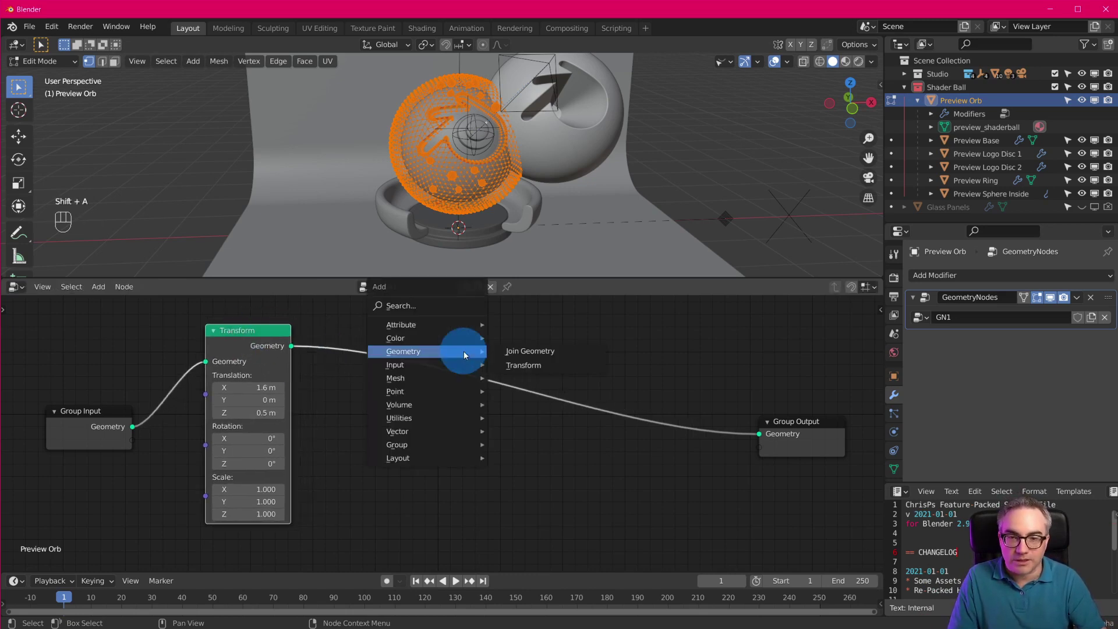
{"action": "mouse_move", "coordinate": [455, 329]}
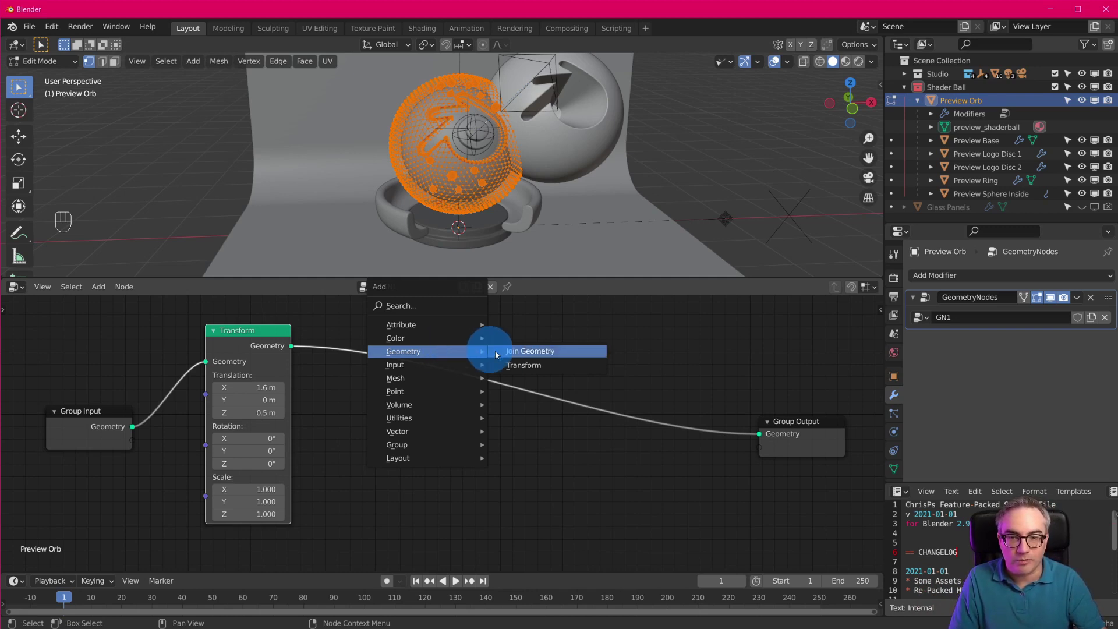
{"action": "left_click", "coordinate": [530, 351]}
{"action": "left_click", "coordinate": [500, 430]}
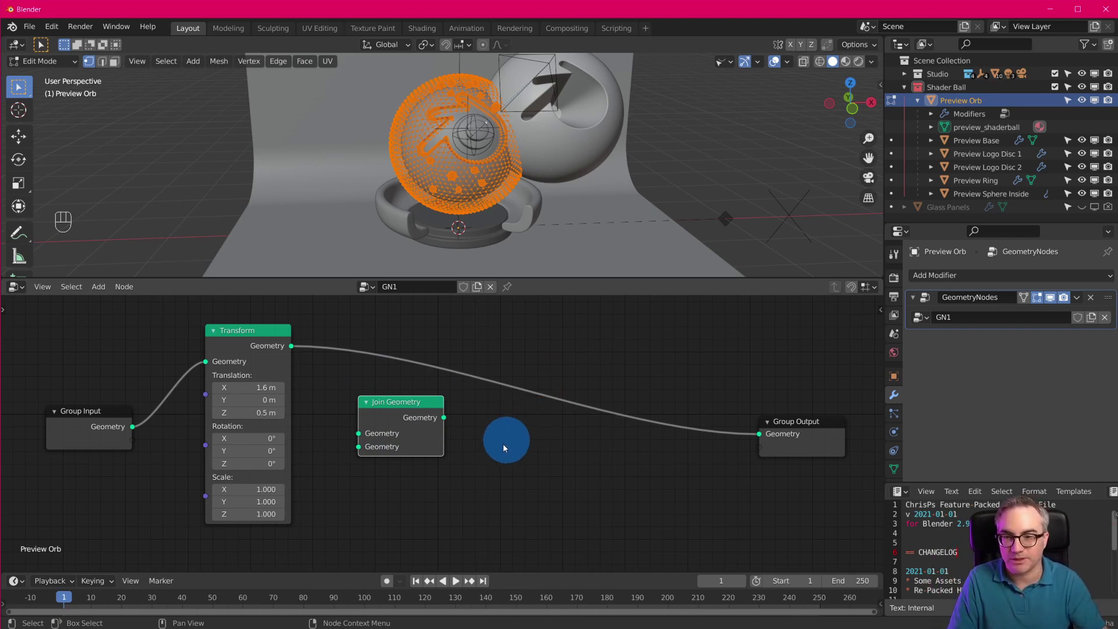
Place the Join Geometry node below the Transform node and move Group Input slightly away from them
{"action": "scroll", "coordinate": [496, 466], "scroll_direction": "down", "scroll_amount": 1}
{"action": "middle_click_drag", "start_coordinate": [518, 473], "coordinate": [533, 445]}
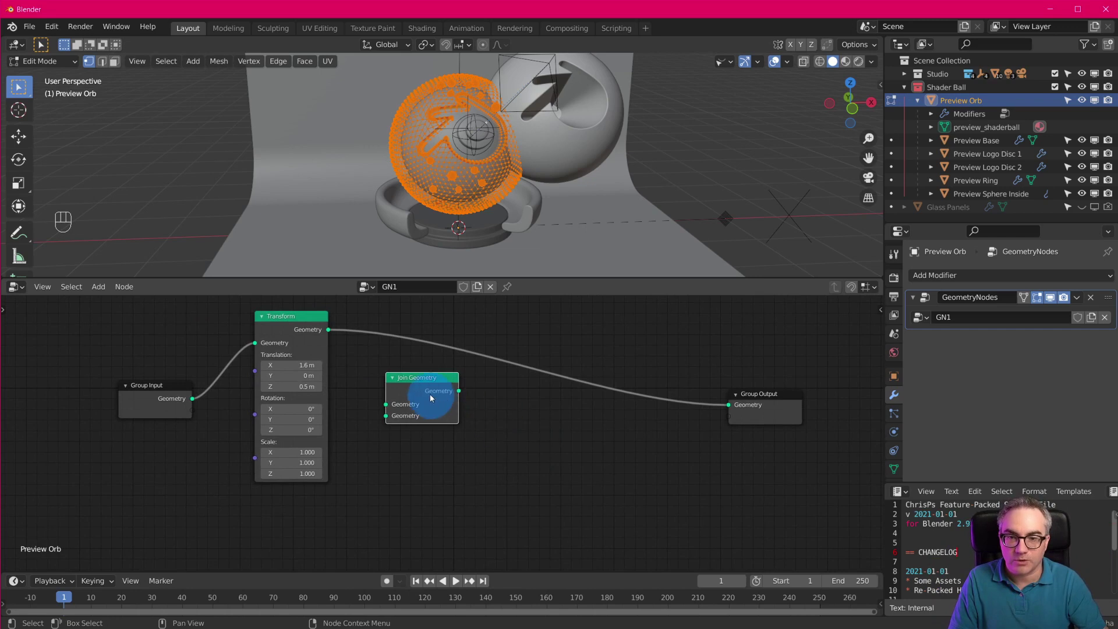
{"action": "left_click_drag", "start_coordinate": [416, 394], "coordinate": [283, 521]}
{"action": "left_click_drag", "start_coordinate": [155, 386], "coordinate": [146, 386]}
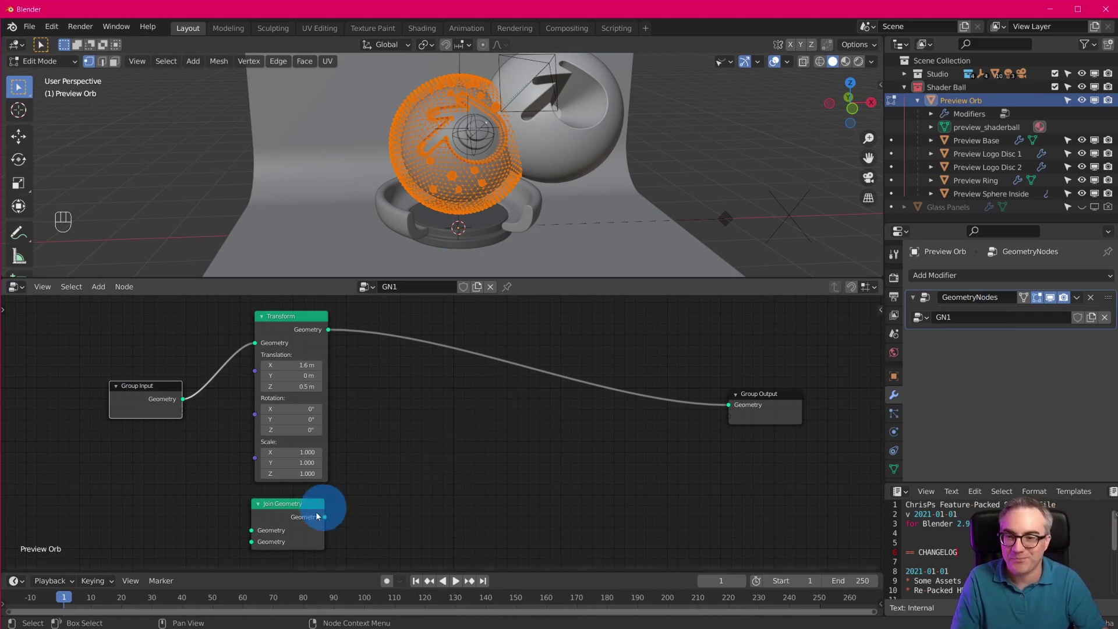
{"action": "left_click_drag", "start_coordinate": [283, 515], "coordinate": [347, 512]}
{"action": "scroll", "coordinate": [461, 498], "scroll_direction": "down", "scroll_amount": 2}
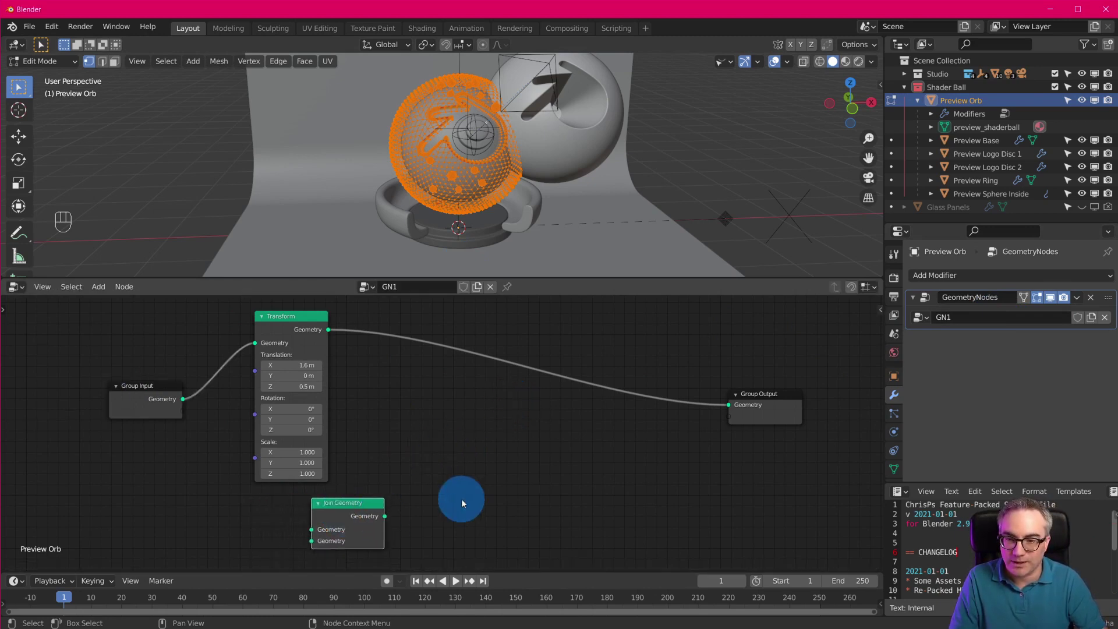
{"action": "scroll", "coordinate": [448, 460], "scroll_direction": "up", "scroll_amount": 1}
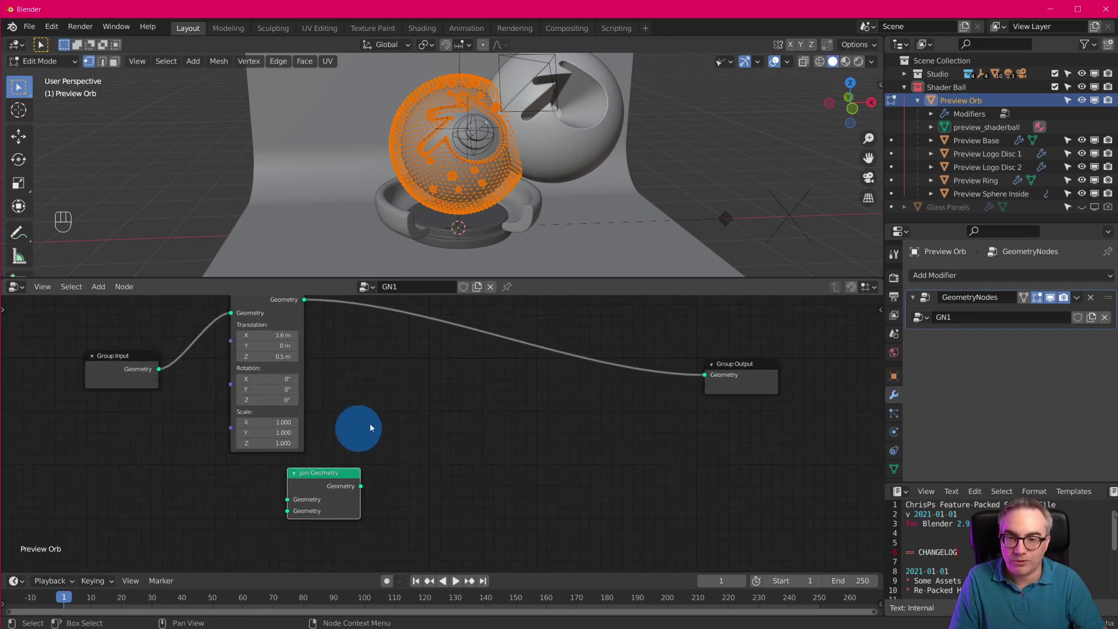
Add an Object Info node beside the inputs of the Join Geometry node
{"action": "key", "text": "shift+a"}
{"action": "mouse_move", "coordinate": [405, 402]}
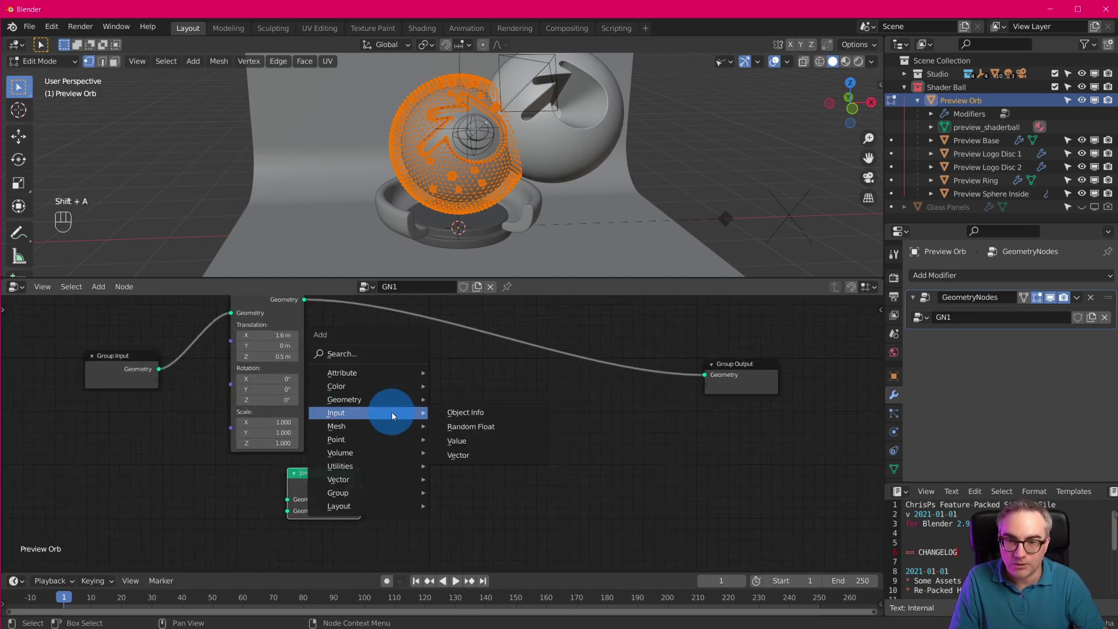
{"action": "left_click", "coordinate": [466, 412]}
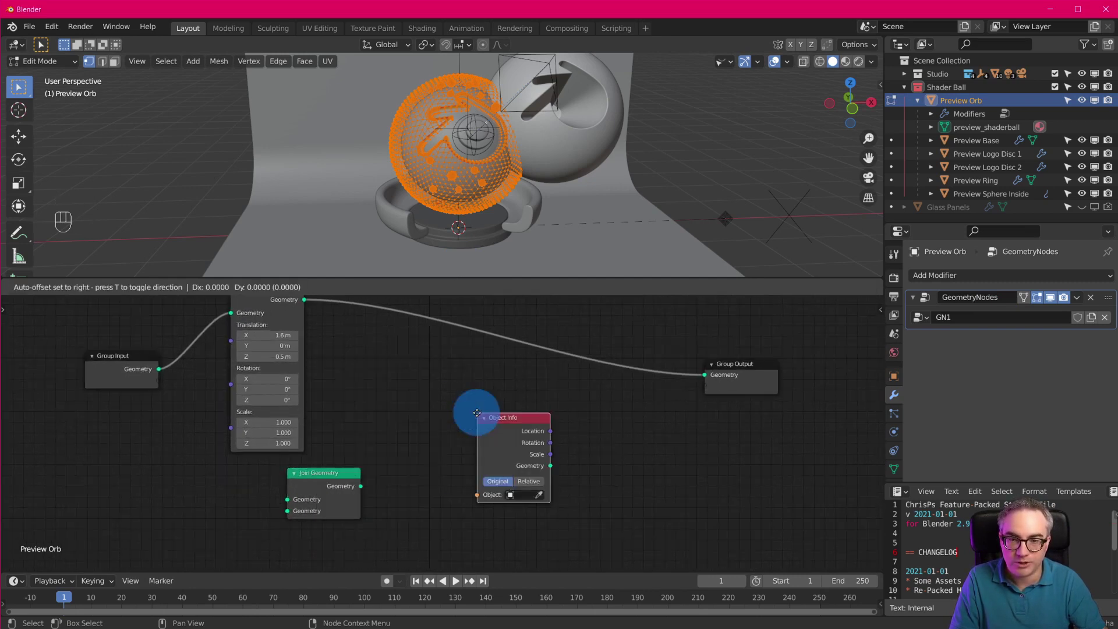
{"action": "left_click", "coordinate": [211, 463]}
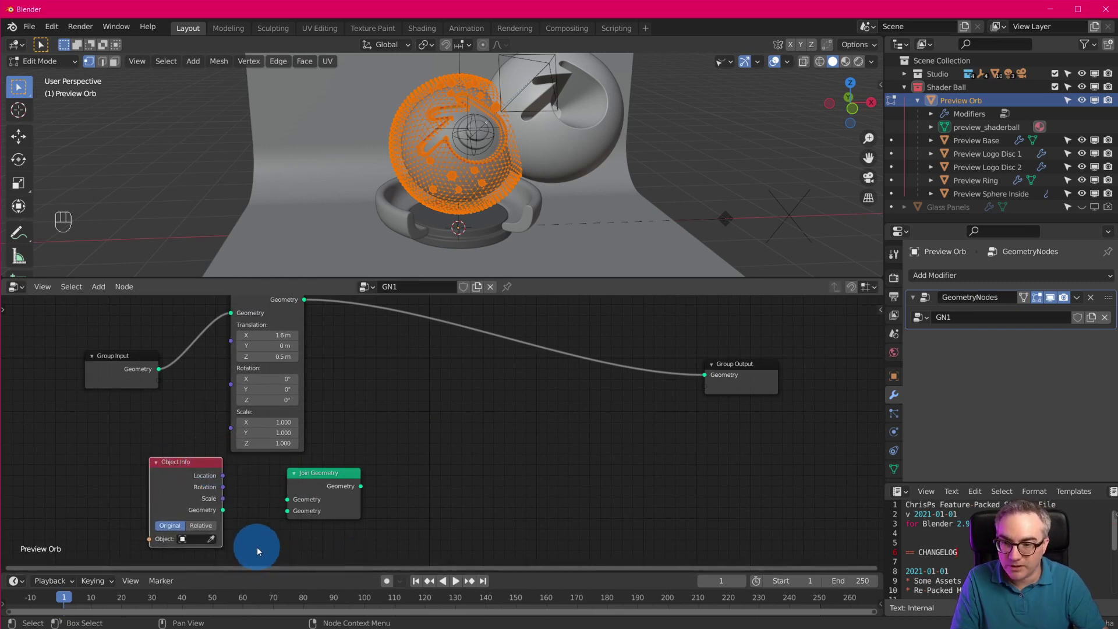
Link the Geometry outputs of Object Info and Group Input to the two inputs of Join Geometry
{"action": "left_click_drag", "start_coordinate": [222, 510], "coordinate": [289, 511]}
{"action": "left_click_drag", "start_coordinate": [162, 367], "coordinate": [233, 420]}
{"action": "left_click_drag", "start_coordinate": [157, 370], "coordinate": [207, 401]}
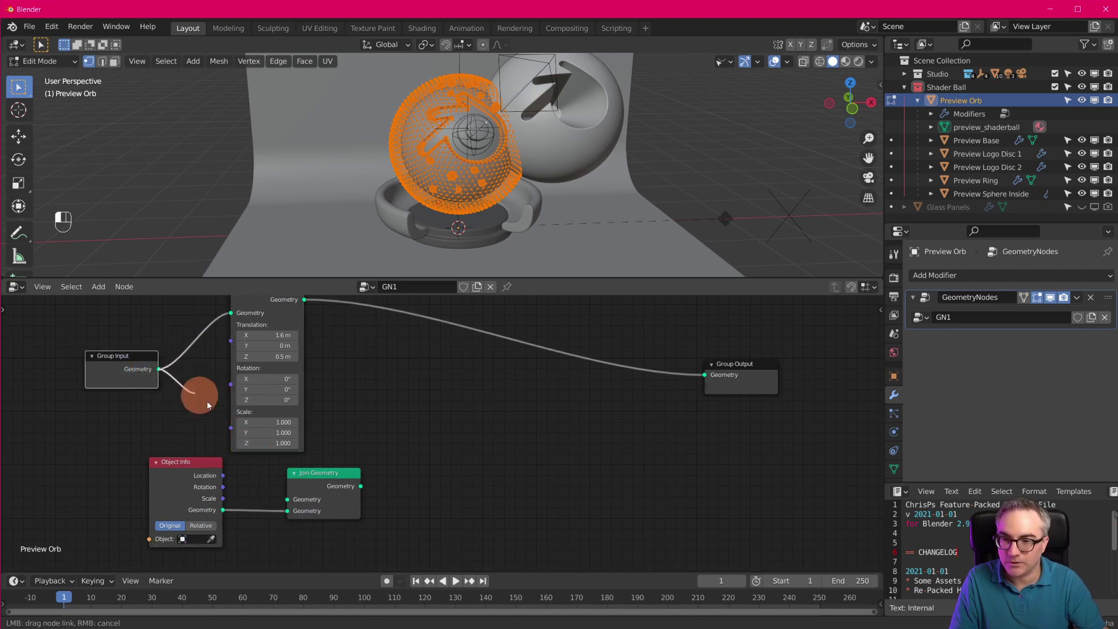
{"action": "left_click_drag", "start_coordinate": [280, 496], "coordinate": [286, 500]}
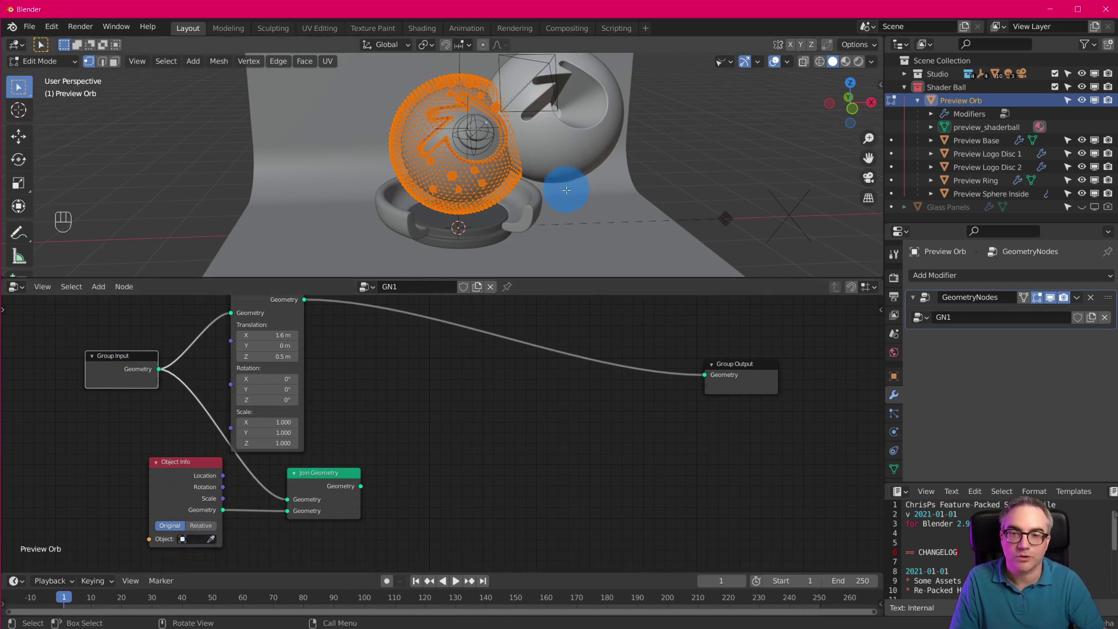
Pick the Preview Base as the Object Info node's object and widen that node
{"action": "scroll", "coordinate": [567, 189], "scroll_direction": "up", "scroll_amount": 2}
{"action": "scroll", "coordinate": [566, 188], "scroll_direction": "down", "scroll_amount": 1}
{"action": "mouse_move", "coordinate": [553, 234]}
{"action": "middle_mouse_down", "text": "shift"}
{"action": "mouse_move", "coordinate": [564, 209]}
{"action": "mouse_move", "coordinate": [560, 222]}
{"action": "middle_mouse_up", "text": "shift"}
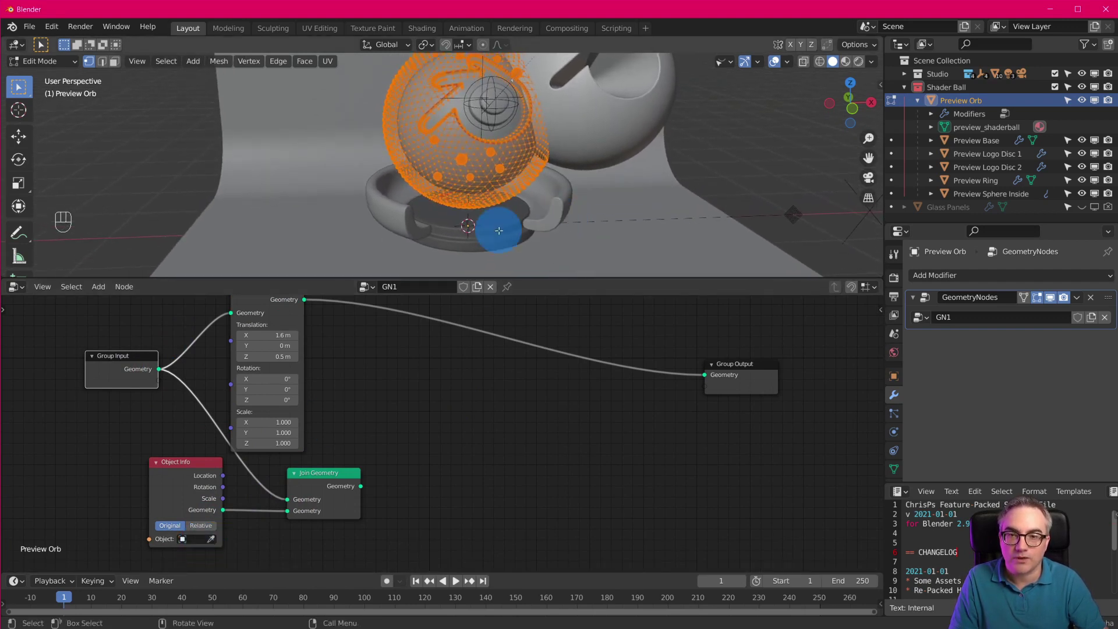
{"action": "left_click", "coordinate": [499, 231]}
{"action": "left_click", "coordinate": [213, 537]}
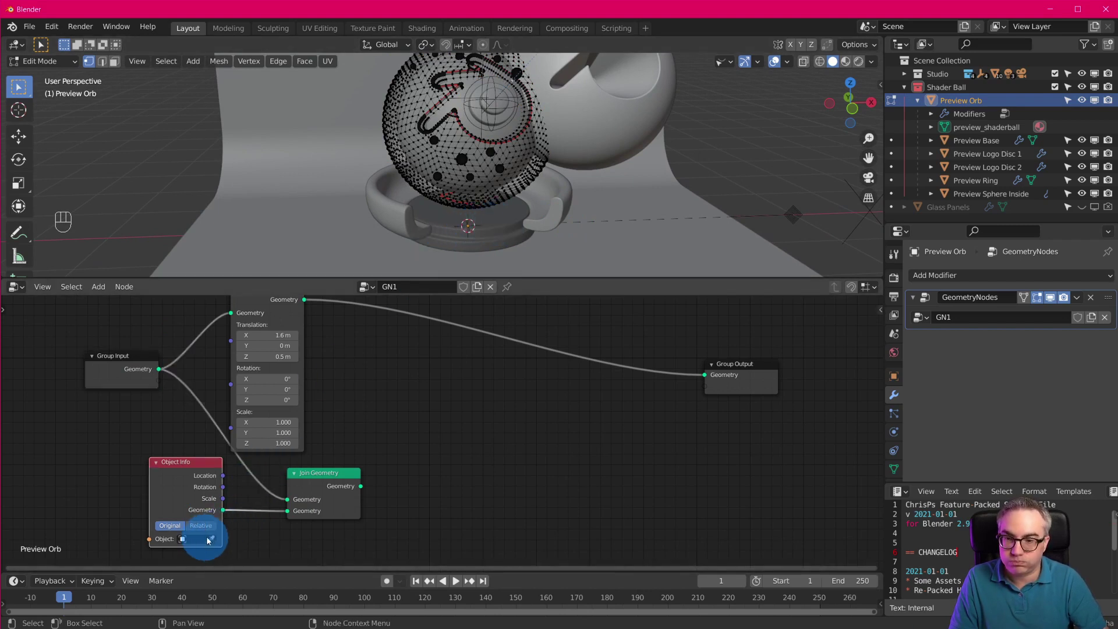
{"action": "left_click", "coordinate": [503, 212]}
{"action": "left_click_drag", "start_coordinate": [153, 495], "coordinate": [121, 495]}
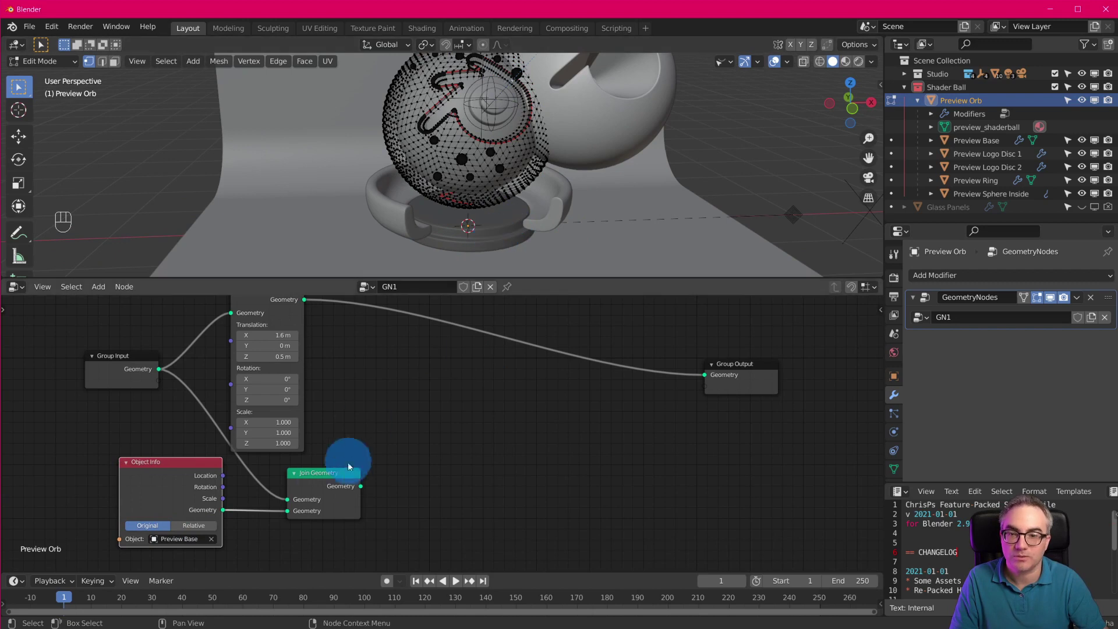
Move the Transform node above Join Geometry and link the Join Geometry output directly to Group Output
{"action": "scroll", "coordinate": [390, 421], "scroll_direction": "down", "scroll_amount": 1}
{"action": "left_click_drag", "start_coordinate": [303, 320], "coordinate": [354, 312]}
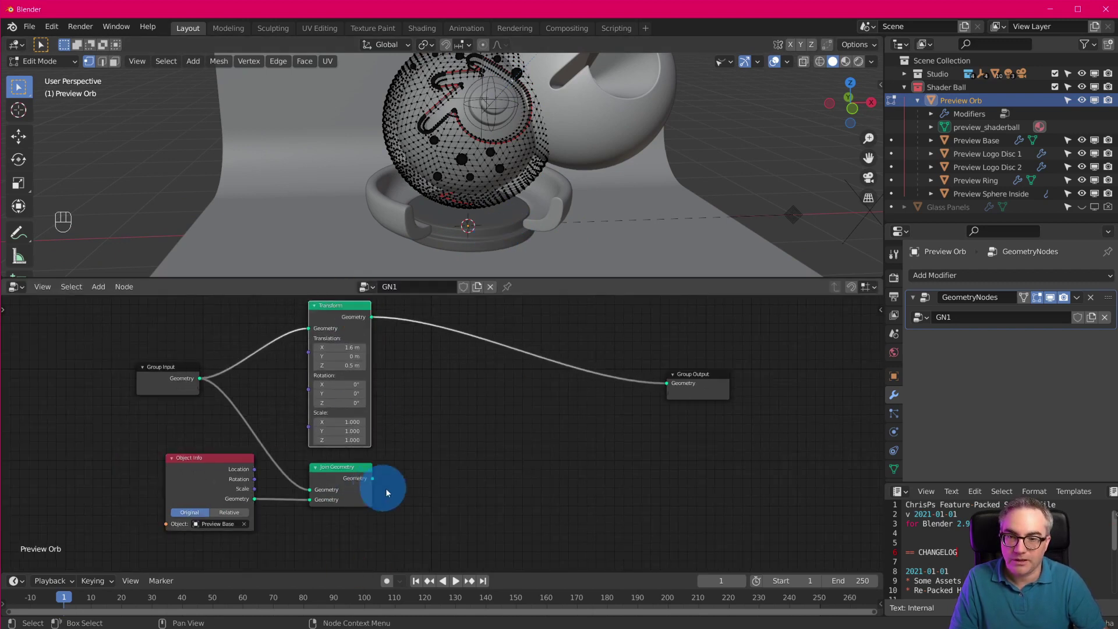
{"action": "scroll", "coordinate": [388, 487], "scroll_direction": "up", "scroll_amount": 1}
{"action": "left_click_drag", "start_coordinate": [354, 490], "coordinate": [726, 370]}
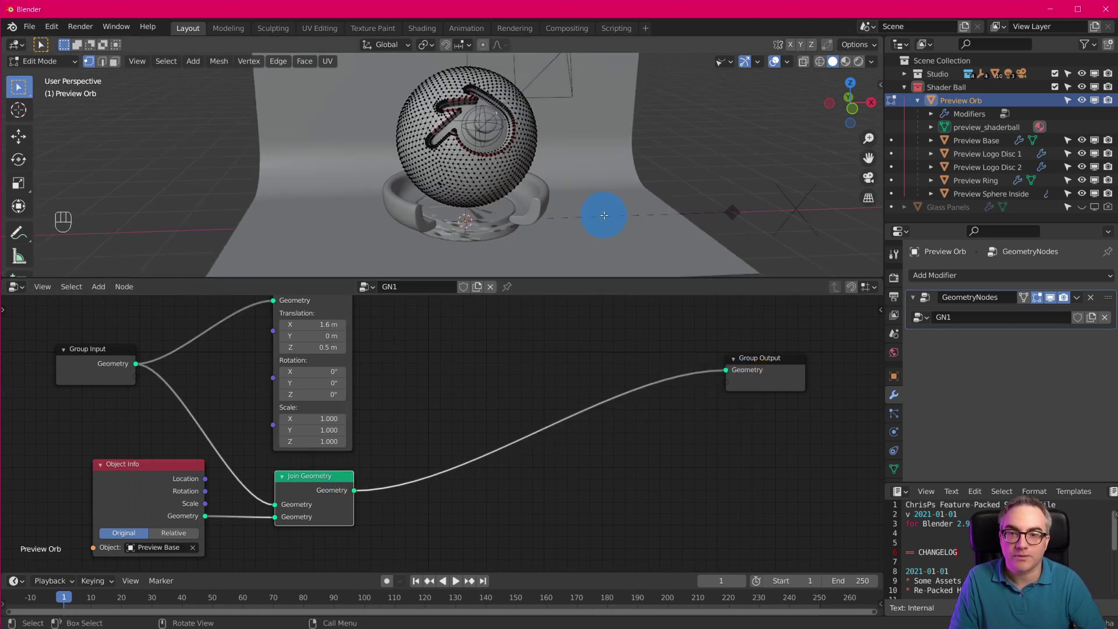
Move the Transform node between Join Geometry and Group Output and route the joined geometry through it to the output
{"action": "scroll", "coordinate": [401, 404], "scroll_direction": "down", "scroll_amount": 1}
{"action": "left_click_drag", "start_coordinate": [336, 306], "coordinate": [499, 369]}
{"action": "left_click_drag", "start_coordinate": [370, 482], "coordinate": [432, 432]}
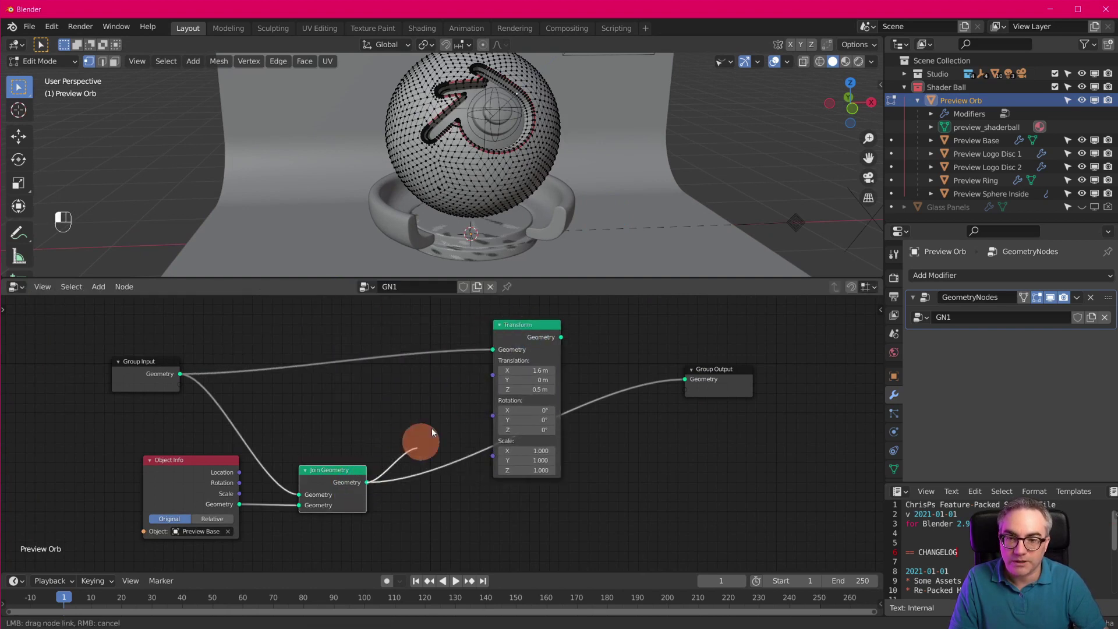
{"action": "left_click_drag", "start_coordinate": [493, 361], "coordinate": [686, 379]}
{"action": "mouse_move", "coordinate": [616, 210]}
{"action": "middle_mouse_down"}
{"action": "mouse_move", "coordinate": [656, 210]}
{"action": "mouse_move", "coordinate": [632, 212]}
{"action": "middle_mouse_up"}
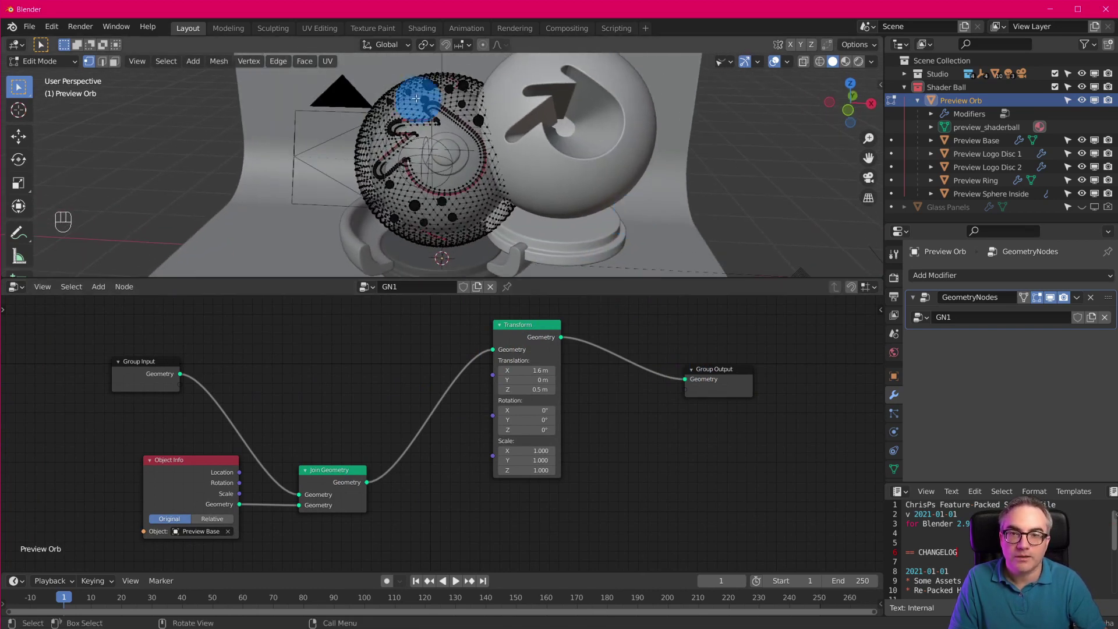
Set the Transform node's Translation X to 2.6 m, moving that node closer to Join Geometry and Group Input slightly up
{"action": "mouse_move", "coordinate": [157, 360]}
{"action": "left_mouse_down"}
{"action": "mouse_move", "coordinate": [167, 356]}
{"action": "mouse_move", "coordinate": [158, 349]}
{"action": "left_mouse_up"}
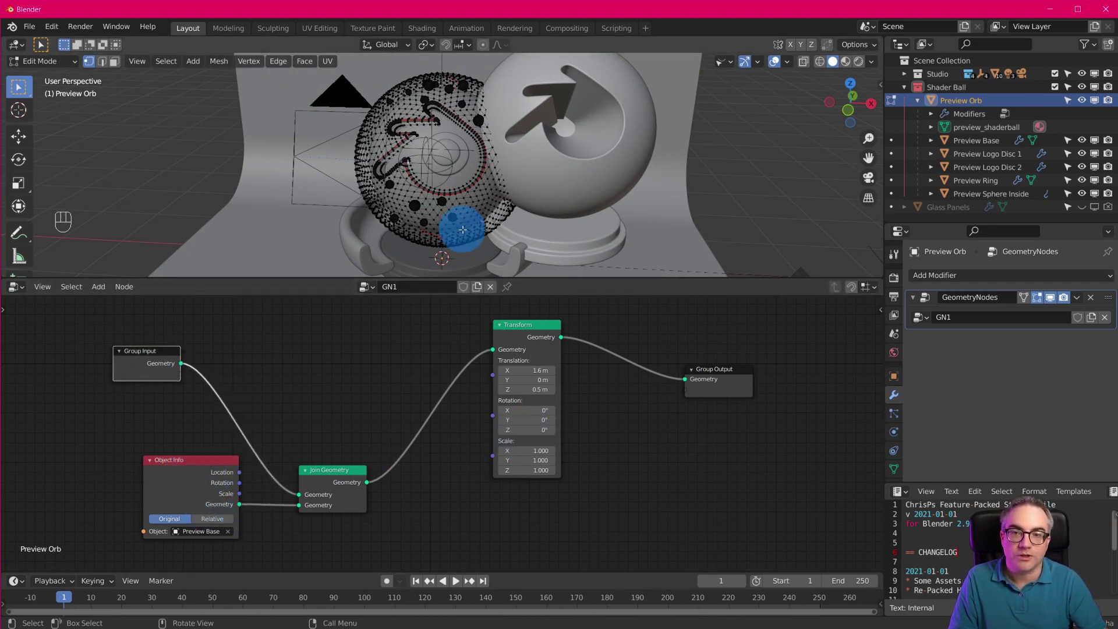
{"action": "middle_click_drag", "start_coordinate": [462, 243], "coordinate": [435, 254], "text": "shift"}
{"action": "left_click_drag", "start_coordinate": [521, 330], "coordinate": [522, 364]}
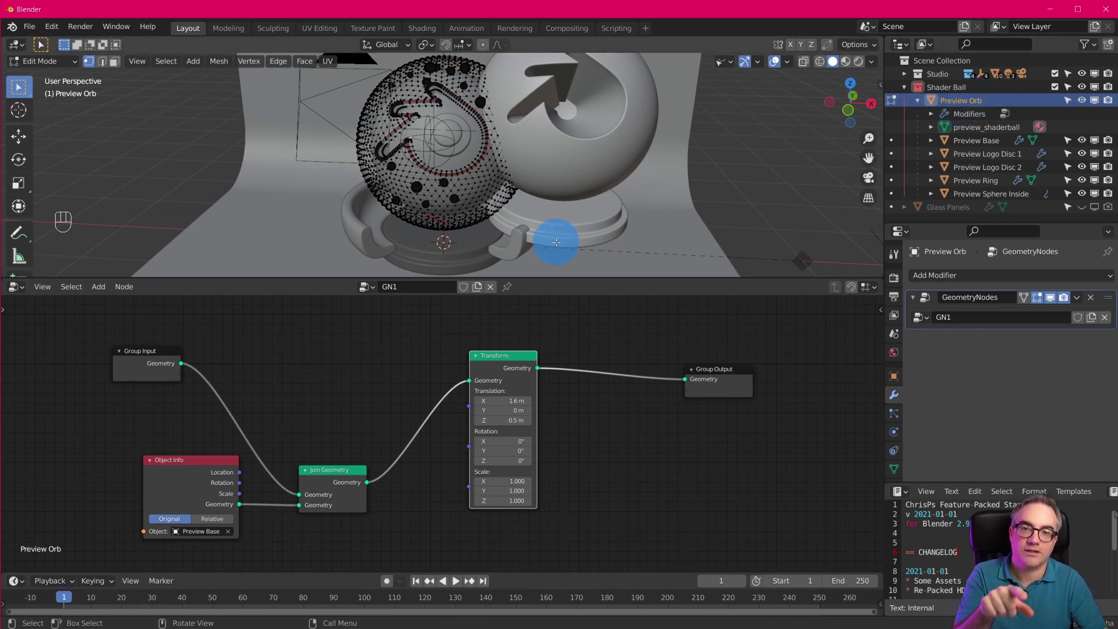
{"action": "left_click_drag", "start_coordinate": [506, 400], "coordinate": [506, 400]}
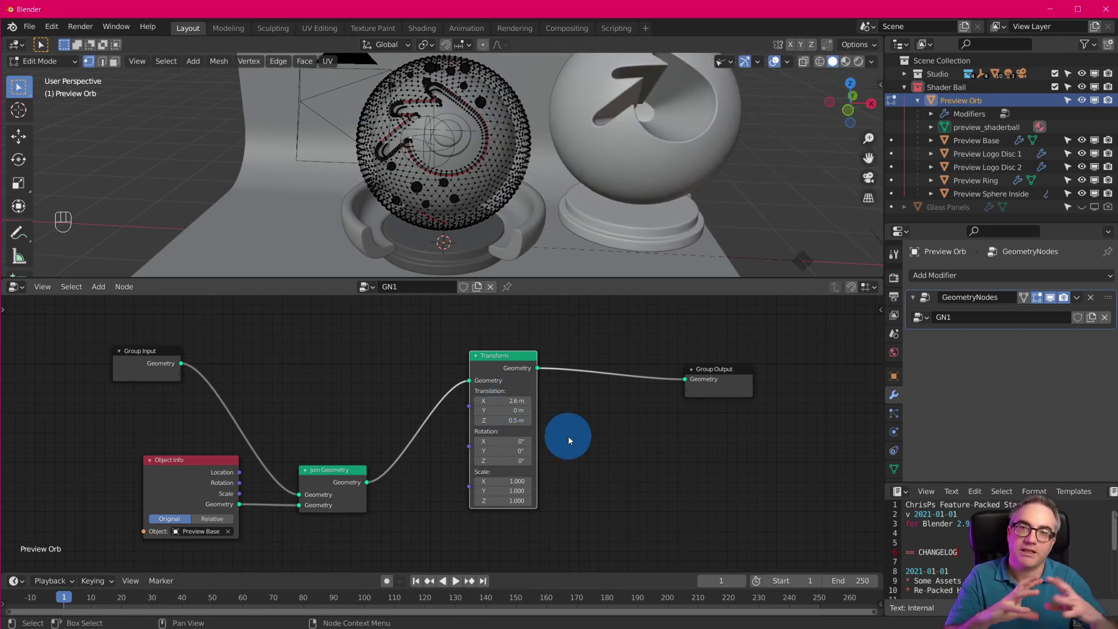
{"action": "left_click_drag", "start_coordinate": [494, 372], "coordinate": [420, 381]}
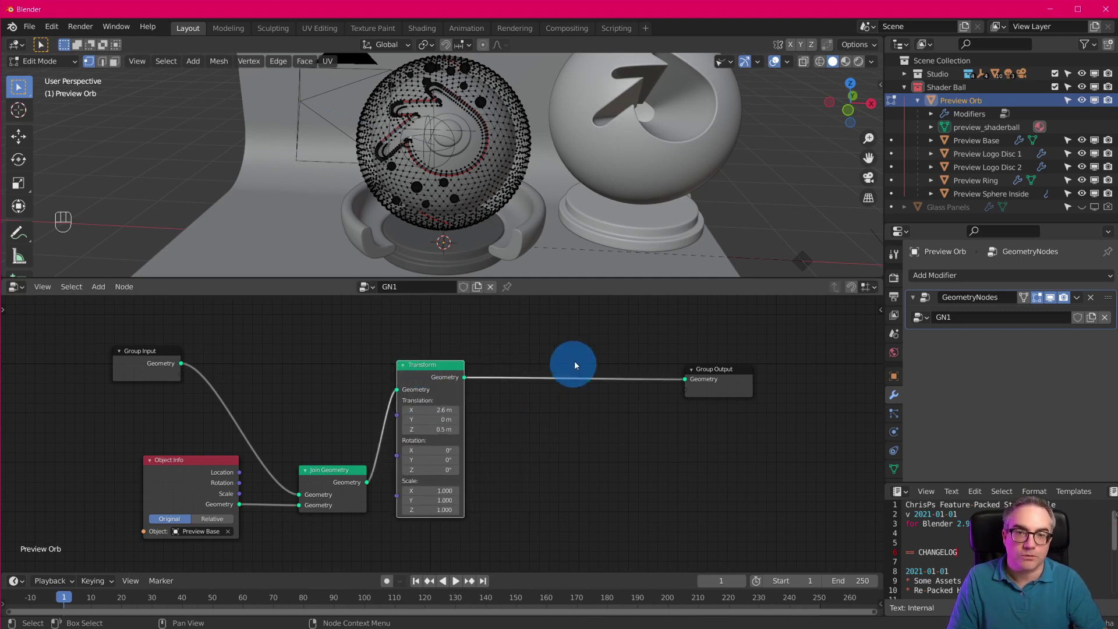
Move the Join Geometry node up between the Group Input and Object Info links and display the Preview Orb's object transform properties
{"action": "mouse_move", "coordinate": [629, 237]}
{"action": "middle_mouse_down"}
{"action": "mouse_move", "coordinate": [636, 182]}
{"action": "mouse_move", "coordinate": [620, 247]}
{"action": "middle_mouse_up"}
{"action": "left_click_drag", "start_coordinate": [329, 472], "coordinate": [313, 433]}
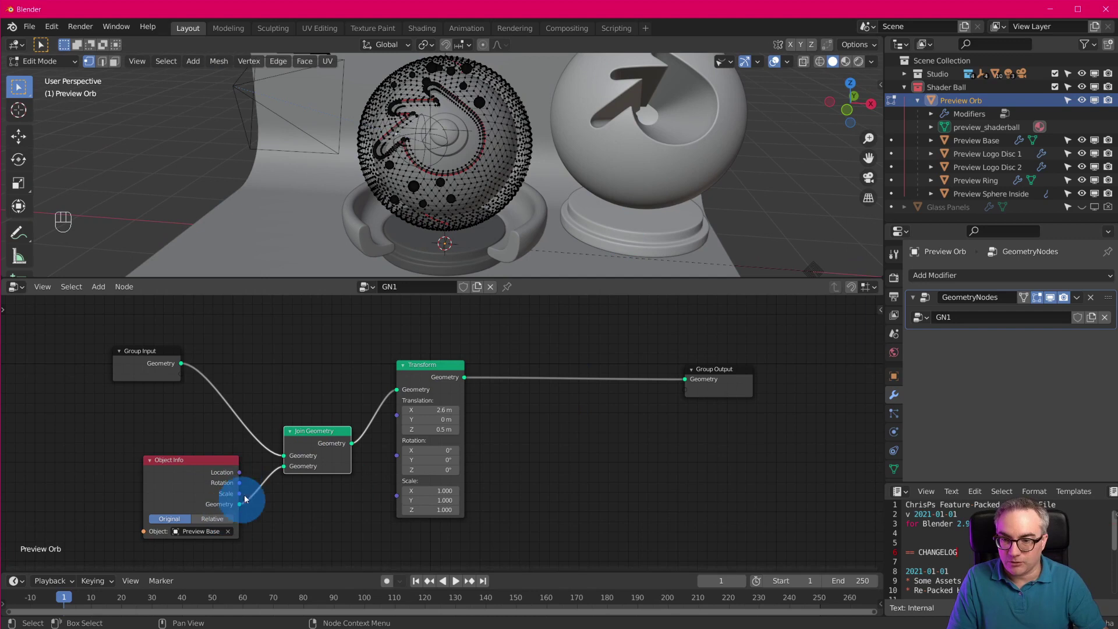
{"action": "left_click", "coordinate": [894, 376]}
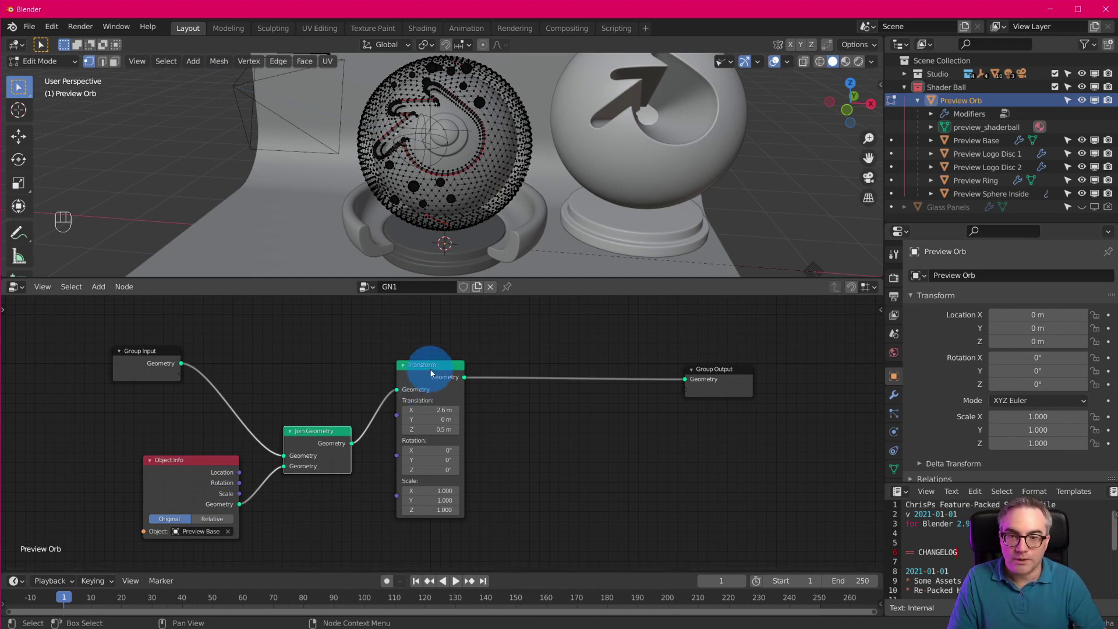
Add a Random Float node beside the Transform node and a Value input node next to it
{"action": "left_click_drag", "start_coordinate": [429, 368], "coordinate": [420, 365]}
{"action": "key", "text": "shift+a"}
{"action": "mouse_move", "coordinate": [552, 327]}
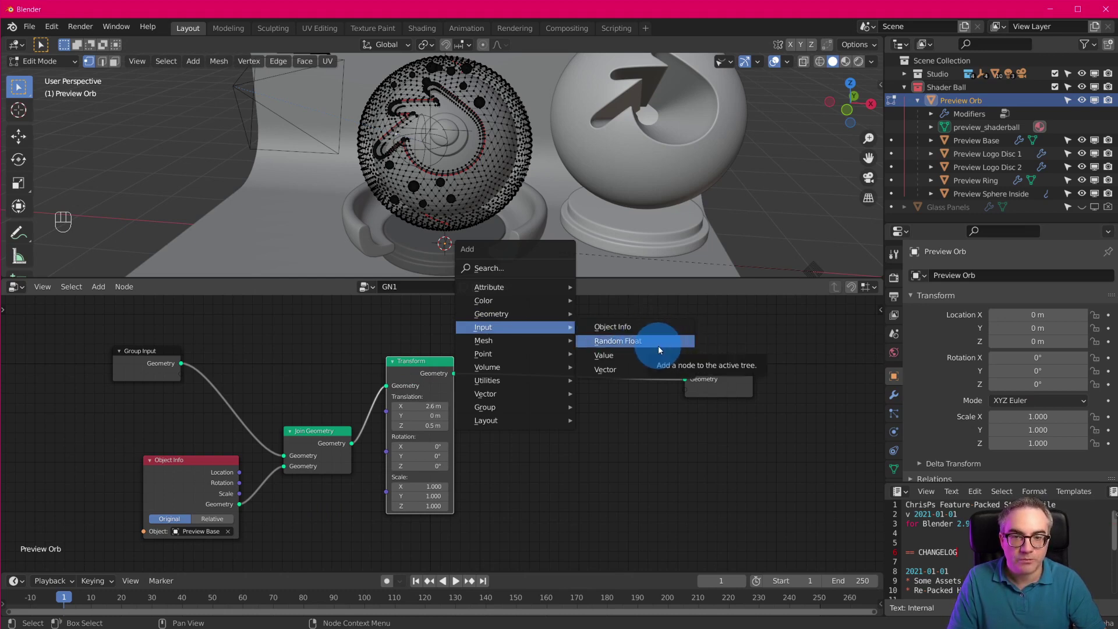
{"action": "left_click", "coordinate": [663, 344]}
{"action": "left_click", "coordinate": [478, 459]}
{"action": "key", "text": "shift+a"}
{"action": "mouse_move", "coordinate": [655, 431]}
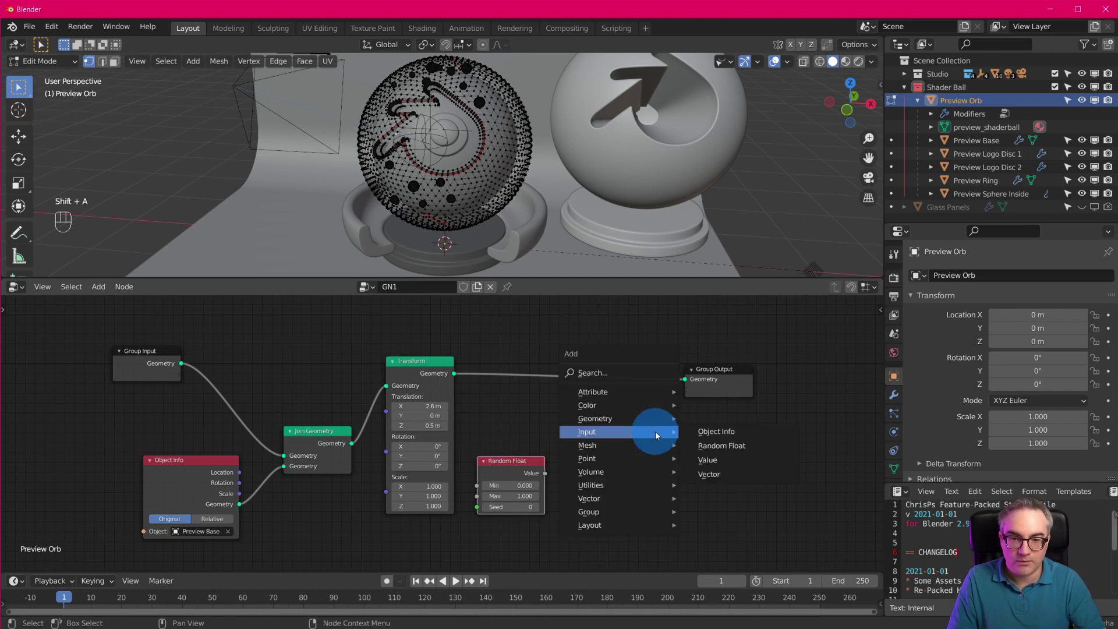
{"action": "left_click", "coordinate": [748, 462]}
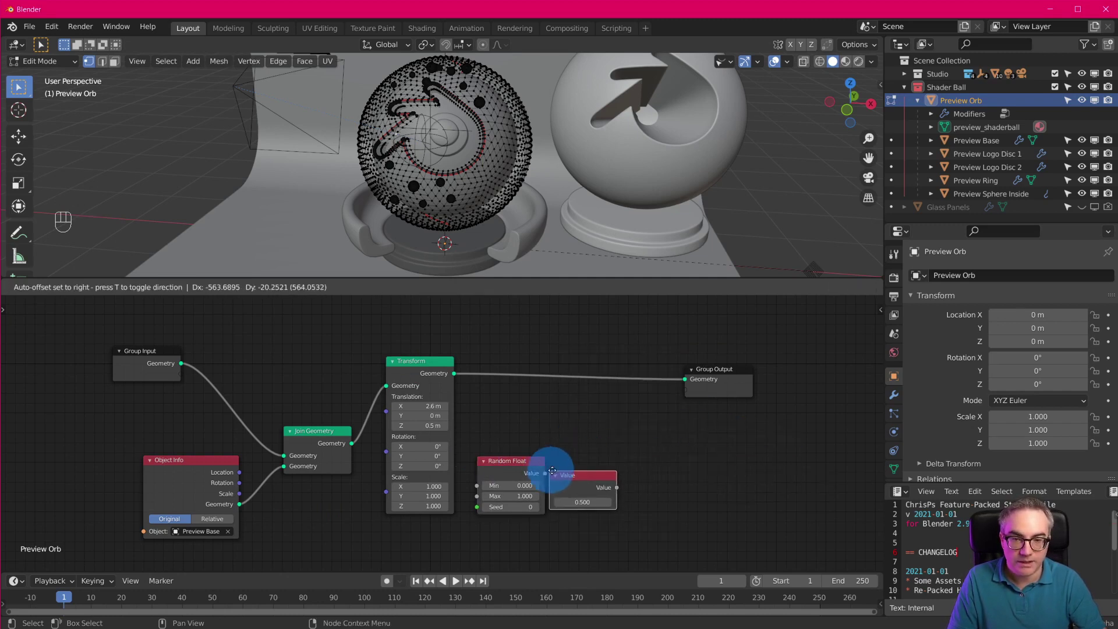
{"action": "left_click", "coordinate": [593, 477]}
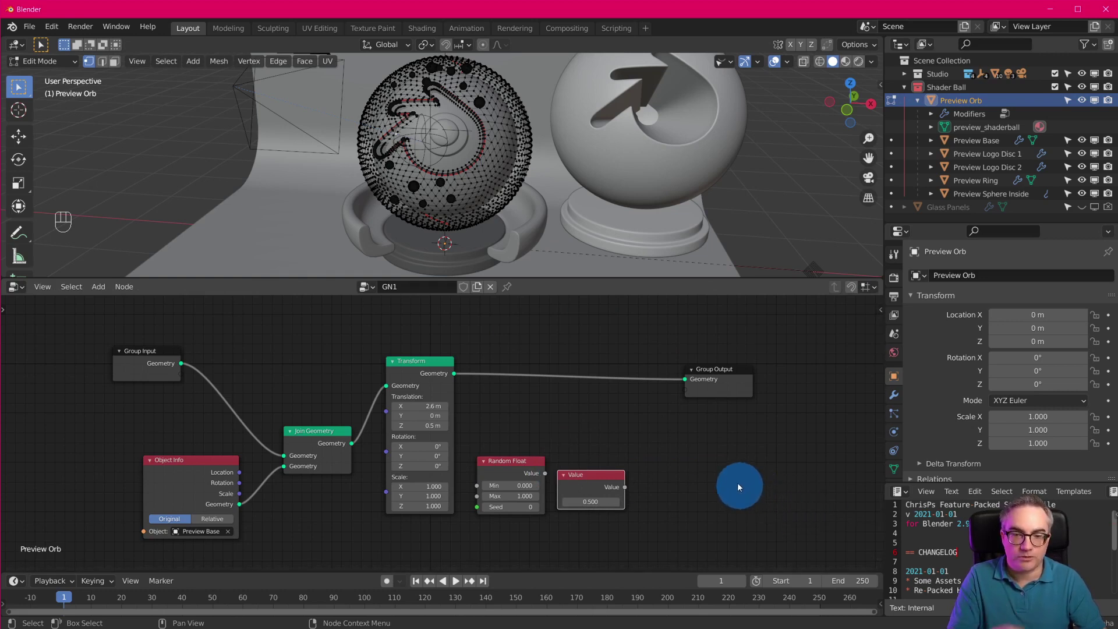
Add a Vector input node beside the Value node
{"action": "key", "text": "shift+a"}
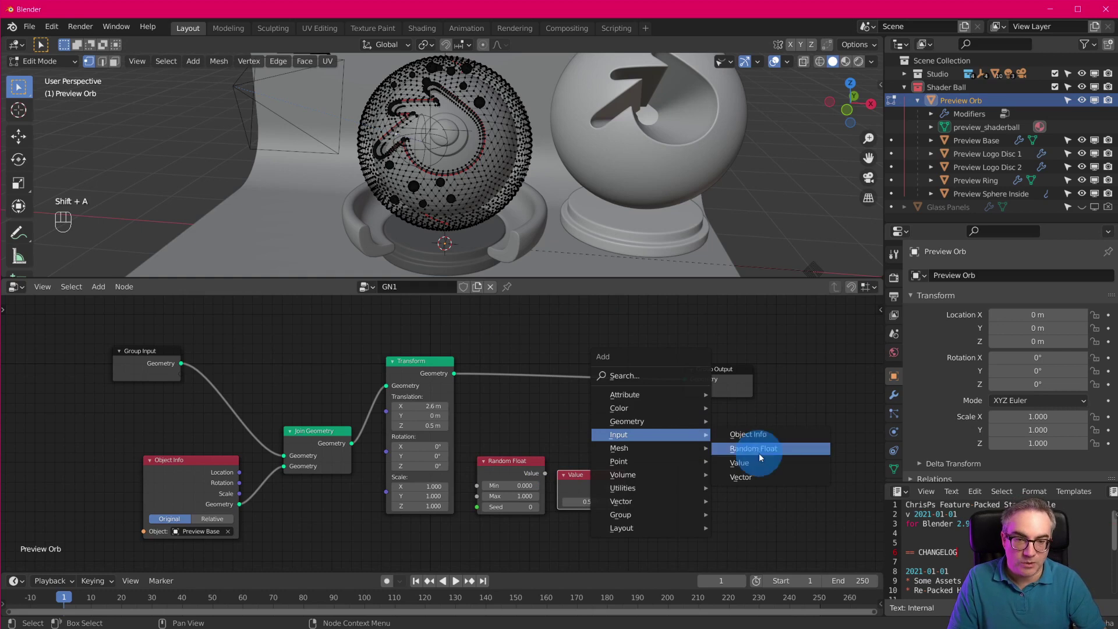
{"action": "left_click", "coordinate": [740, 477]}
{"action": "left_click", "coordinate": [635, 455]}
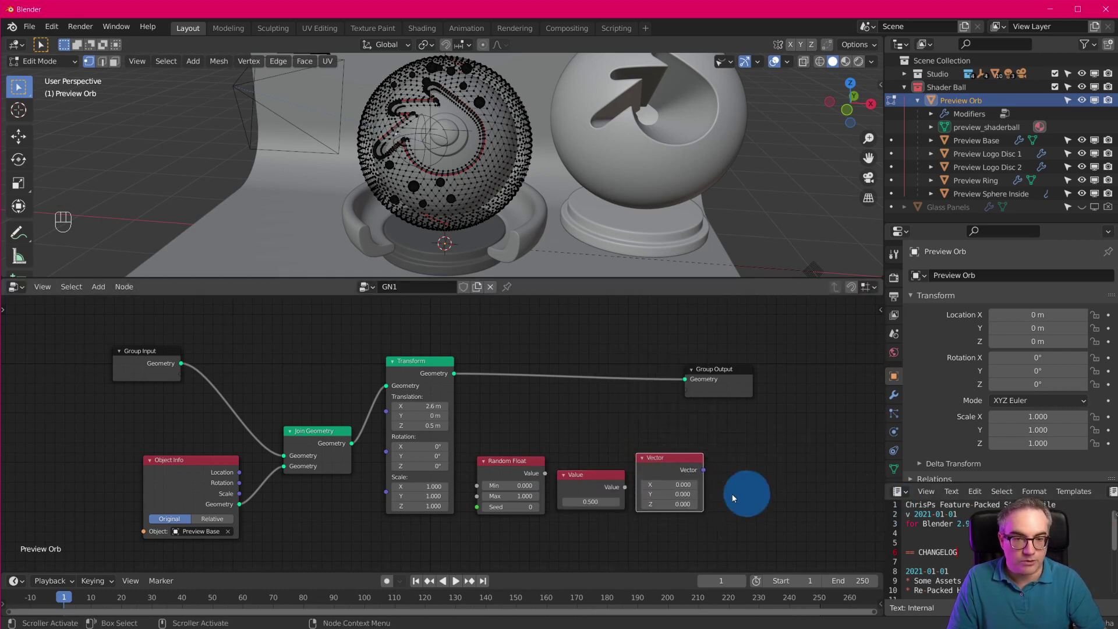
Add a Combine XYZ node directly below the Vector node
{"action": "middle_click_drag", "start_coordinate": [766, 507], "coordinate": [774, 422]}
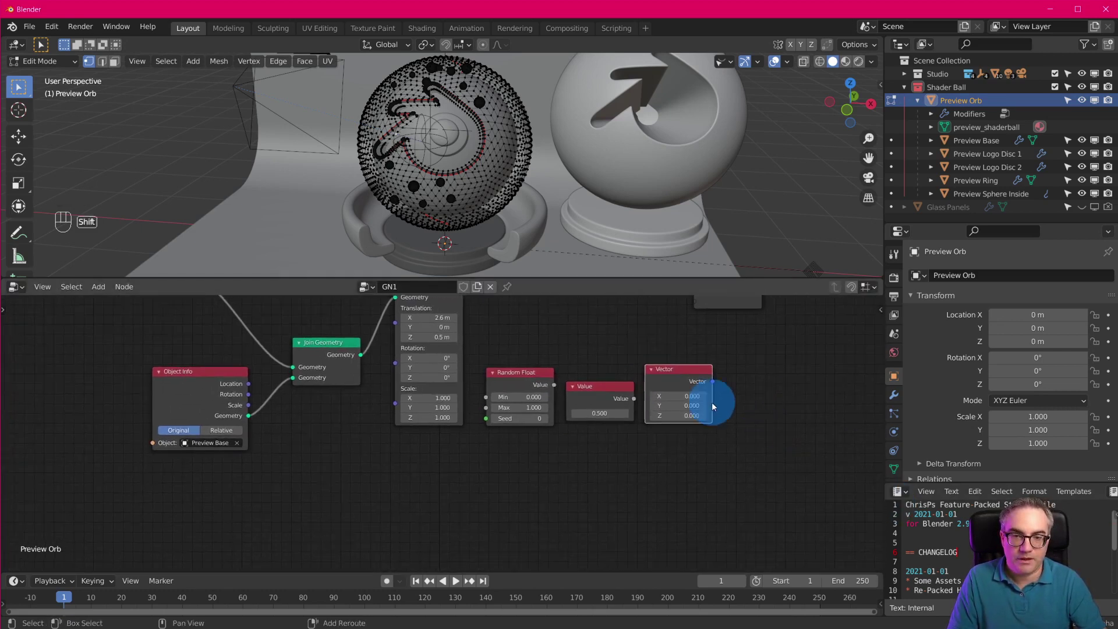
{"action": "key", "text": "shift+a"}
{"action": "mouse_move", "coordinate": [729, 431]}
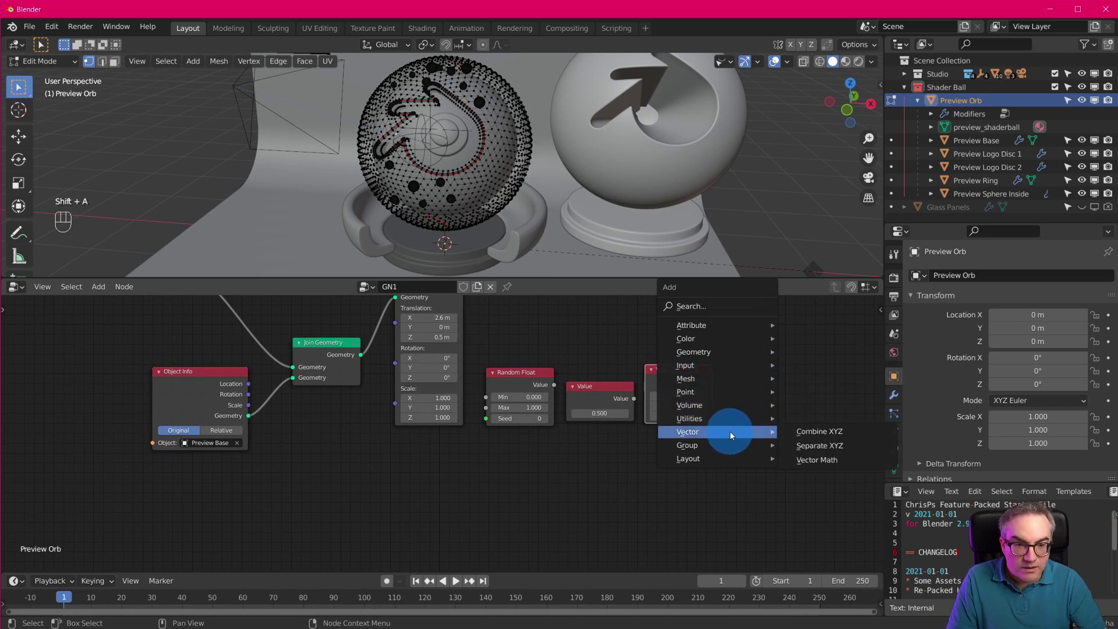
{"action": "left_click", "coordinate": [819, 431]}
{"action": "left_click", "coordinate": [649, 434]}
{"action": "scroll", "coordinate": [751, 437], "scroll_direction": "up", "scroll_amount": 3}
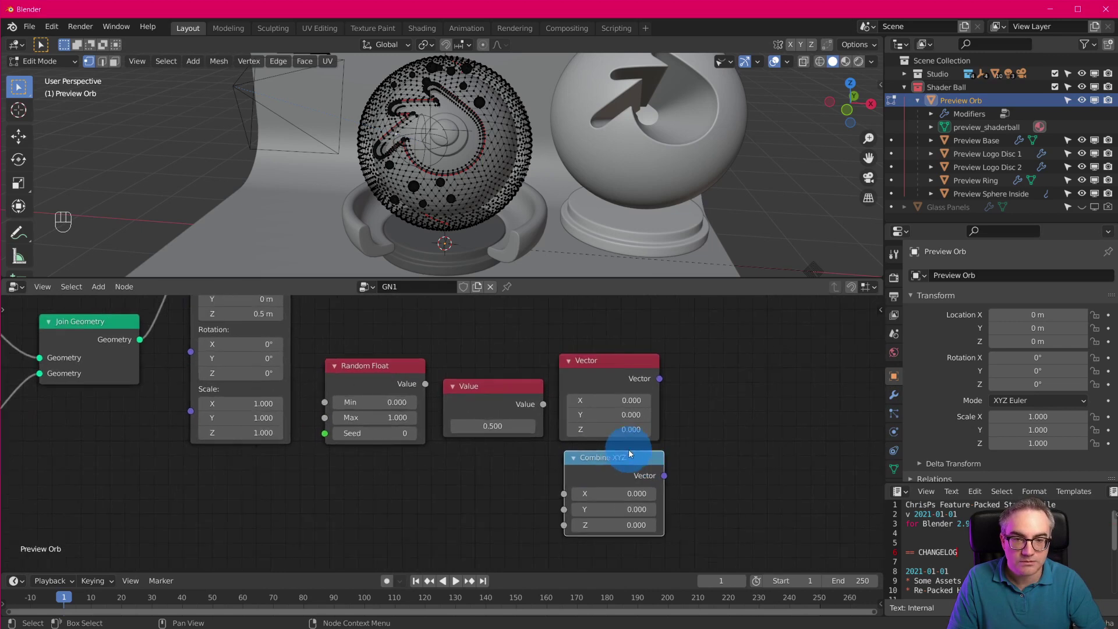
{"action": "scroll", "coordinate": [765, 444], "scroll_direction": "down", "scroll_amount": 2}
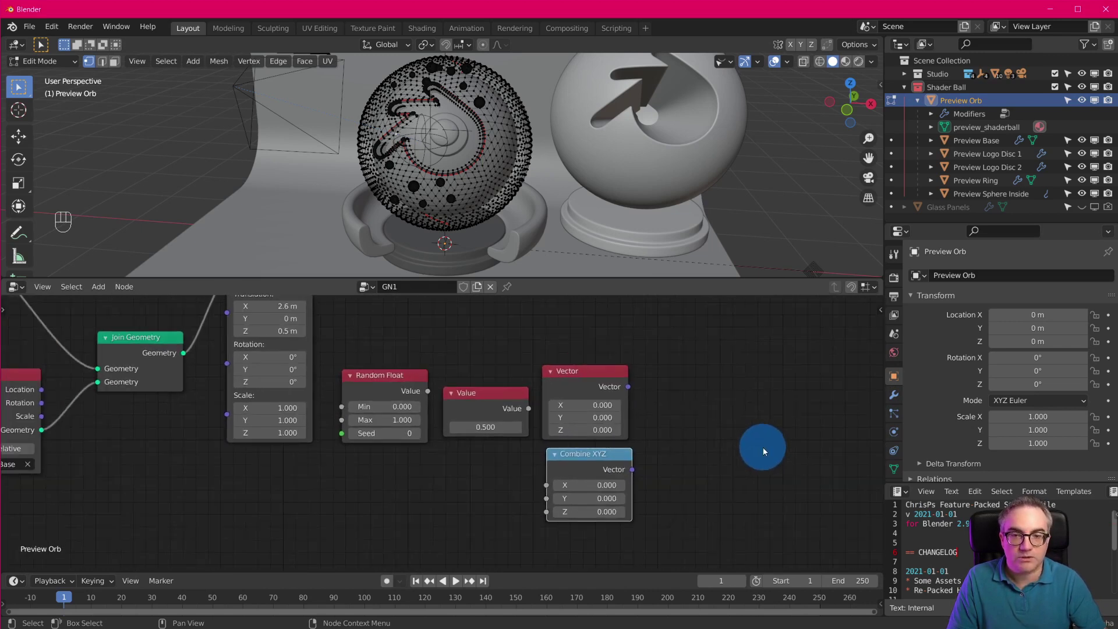
Delete the Vector node and move Combine XYZ into its place beside the Value node
{"action": "left_click_drag", "start_coordinate": [579, 392], "coordinate": [591, 364]}
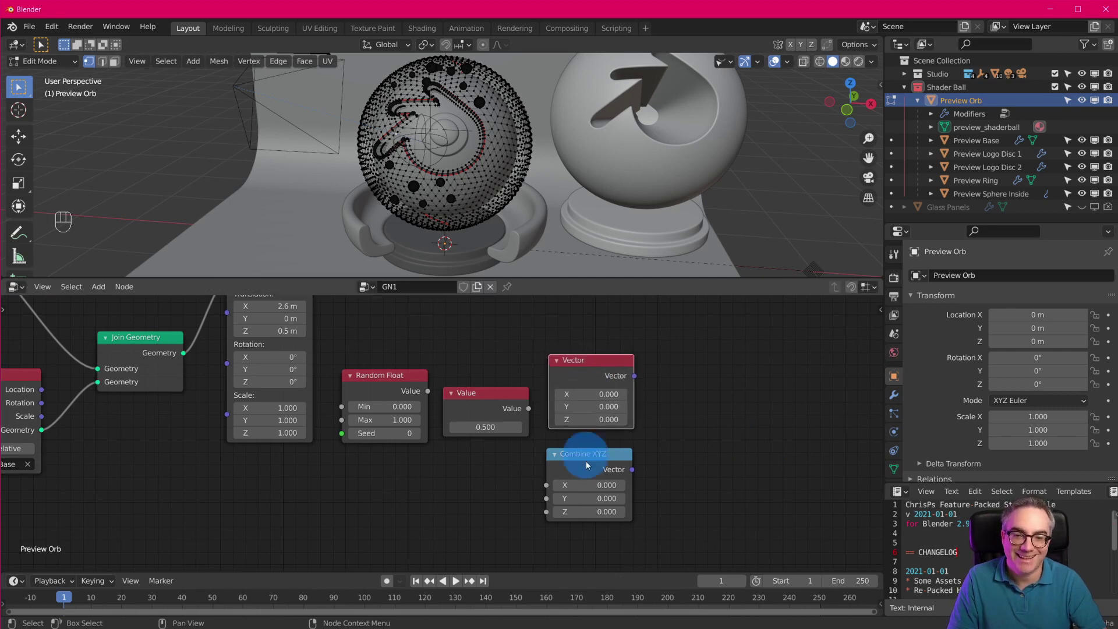
{"action": "left_click_drag", "start_coordinate": [593, 456], "coordinate": [596, 454]}
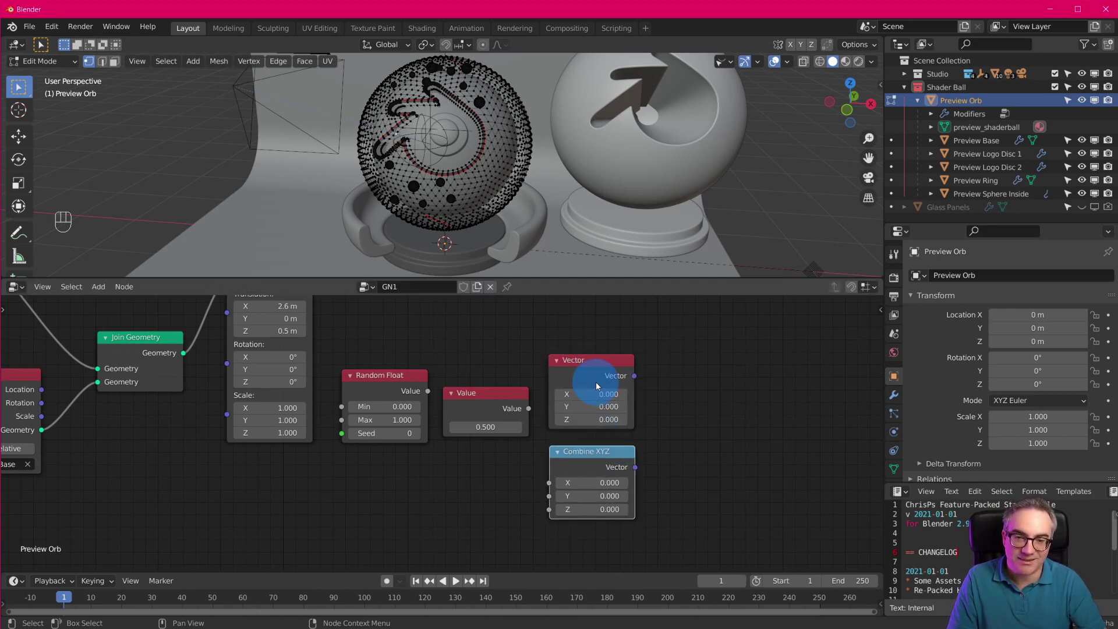
{"action": "left_click_drag", "start_coordinate": [548, 482], "coordinate": [507, 475]}
{"action": "left_click_drag", "start_coordinate": [594, 453], "coordinate": [602, 449]}
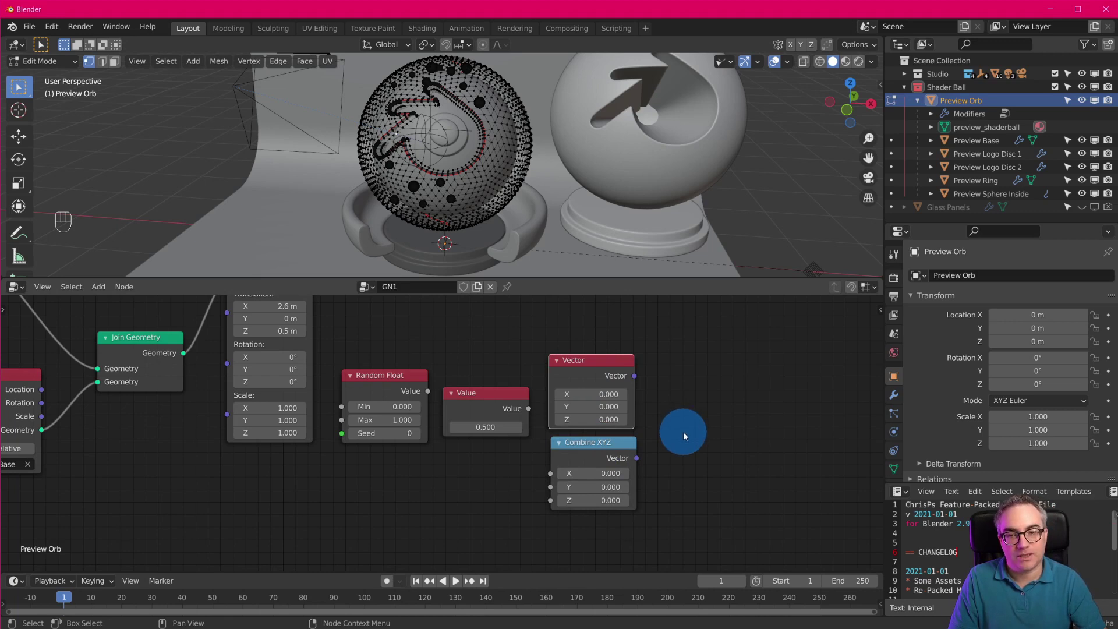
{"action": "key", "text": "x"}
{"action": "left_click_drag", "start_coordinate": [580, 451], "coordinate": [576, 382]}
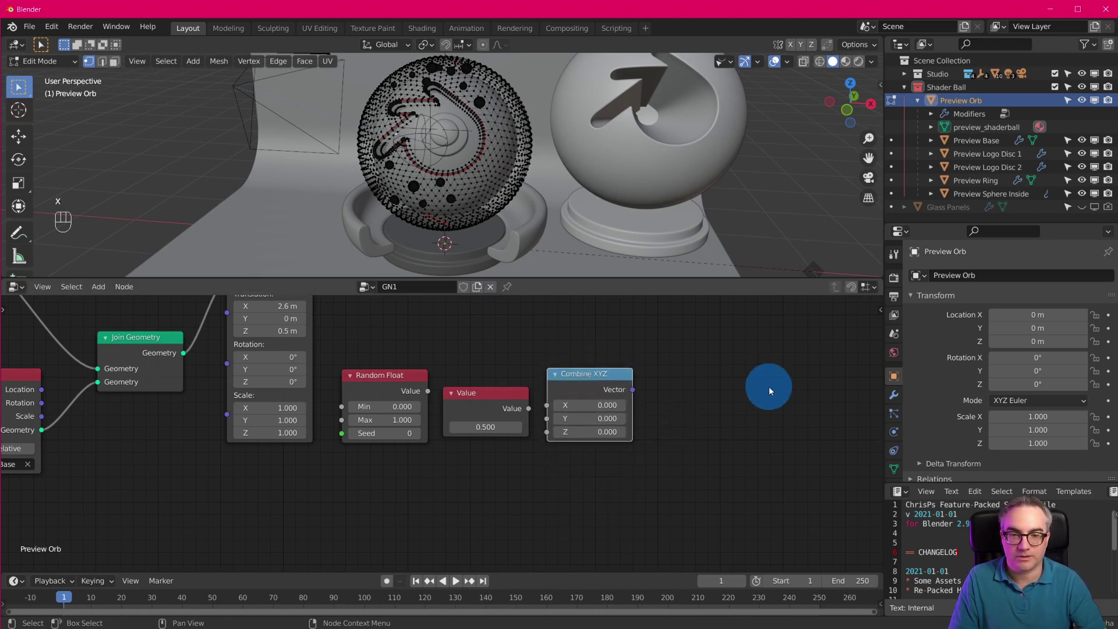
Add a Boolean mesh node and place it just below the link between Transform and Group Output
{"action": "key", "text": "shift+a"}
{"action": "mouse_move", "coordinate": [731, 332]}
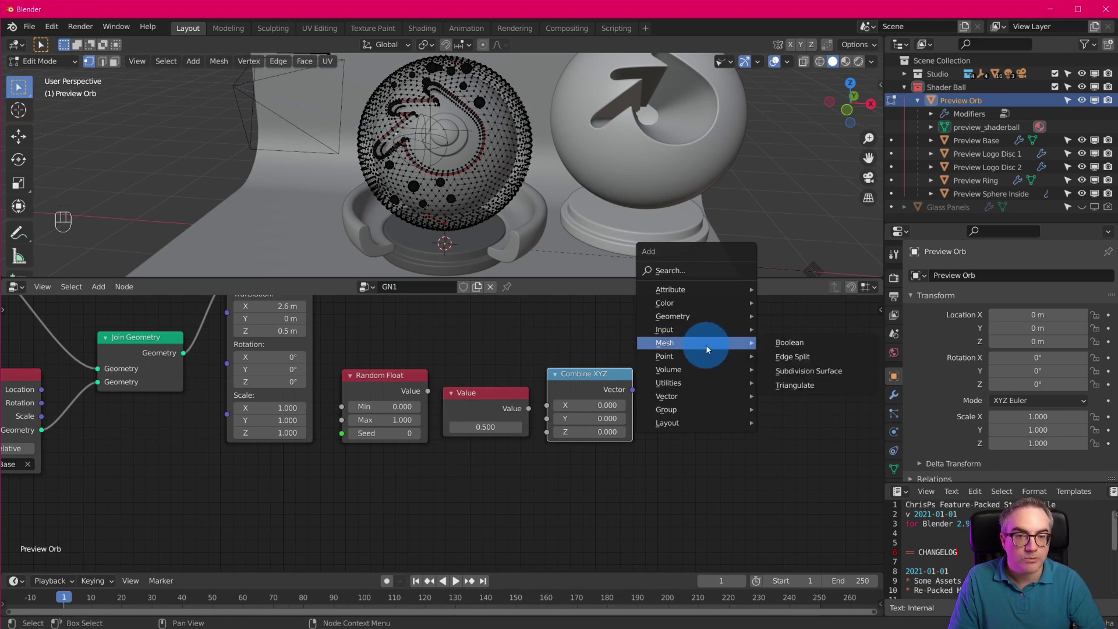
{"action": "left_click", "coordinate": [826, 343]}
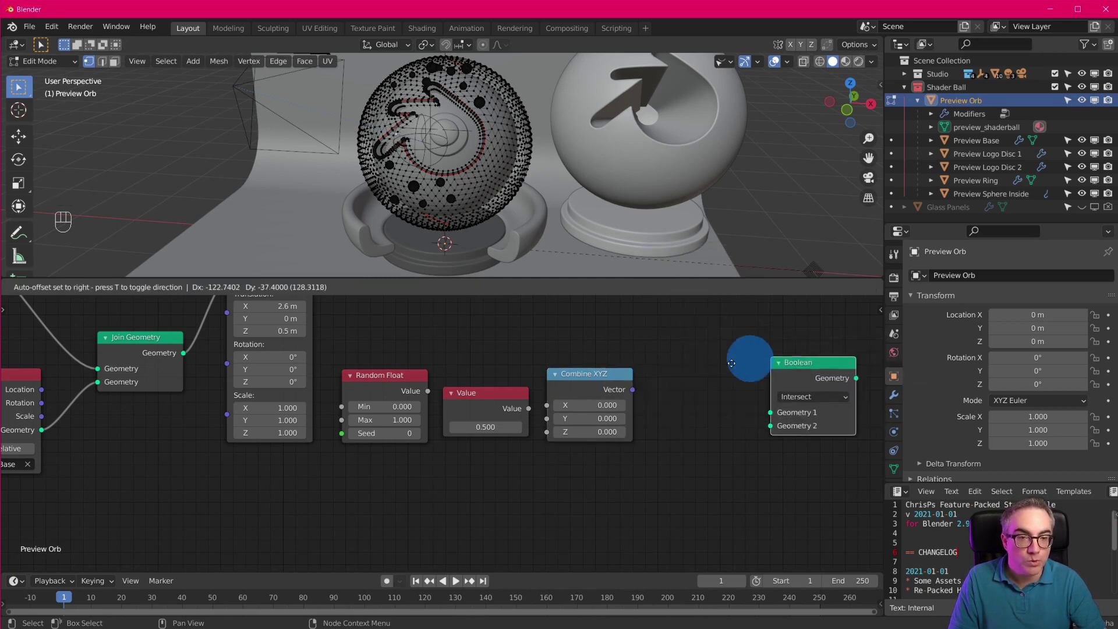
{"action": "left_click", "coordinate": [652, 366]}
{"action": "middle_click_drag", "start_coordinate": [588, 349], "coordinate": [645, 418]}
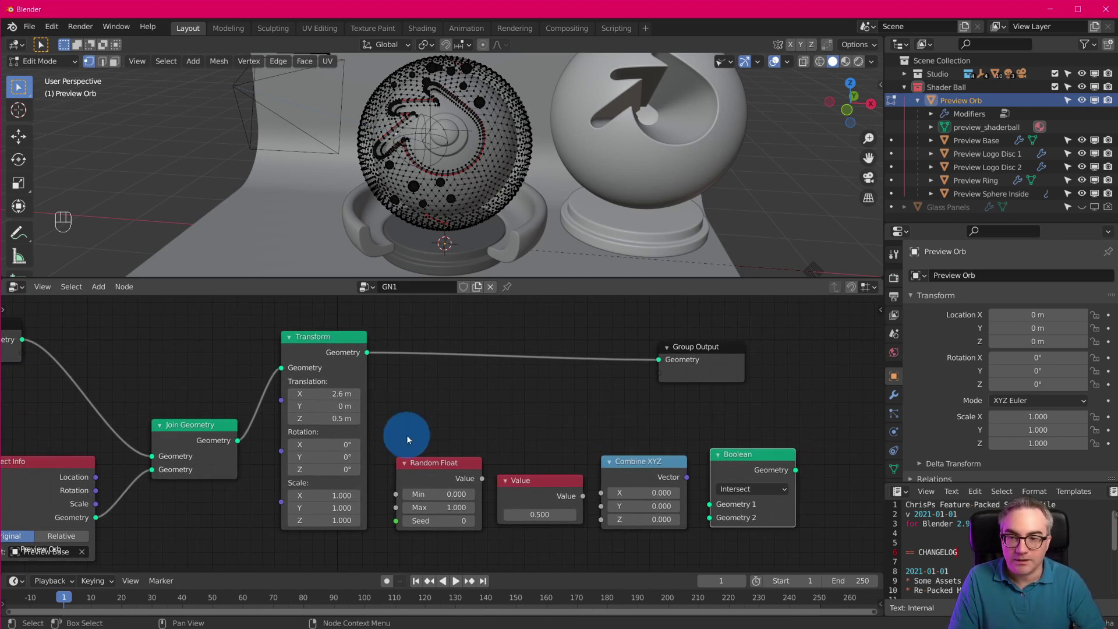
{"action": "left_click_drag", "start_coordinate": [193, 441], "coordinate": [192, 429]}
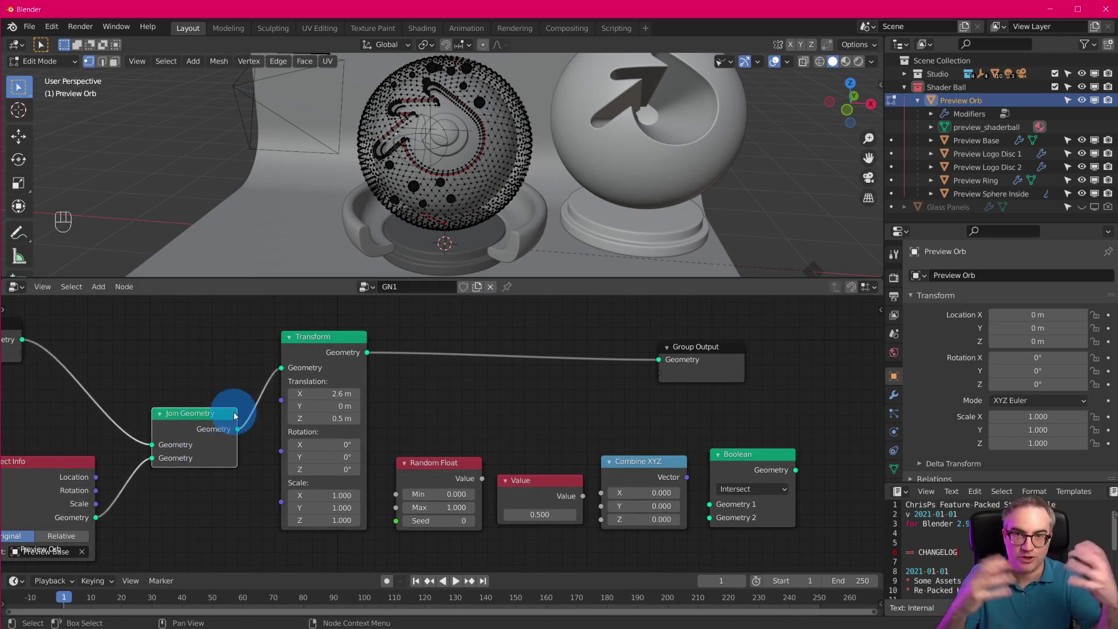
{"action": "left_click_drag", "start_coordinate": [759, 459], "coordinate": [568, 382]}
Show the Preview Orb's modifiers and examine the available modifiers and the Boolean node's operation choices
{"action": "left_click", "coordinate": [894, 394]}
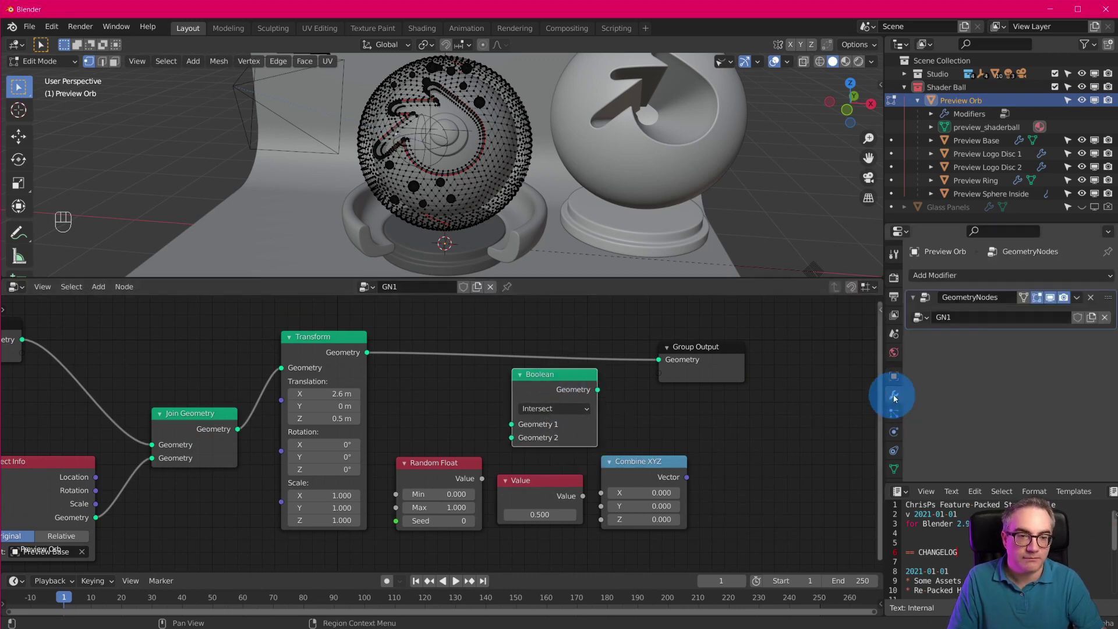
{"action": "left_click", "coordinate": [975, 276]}
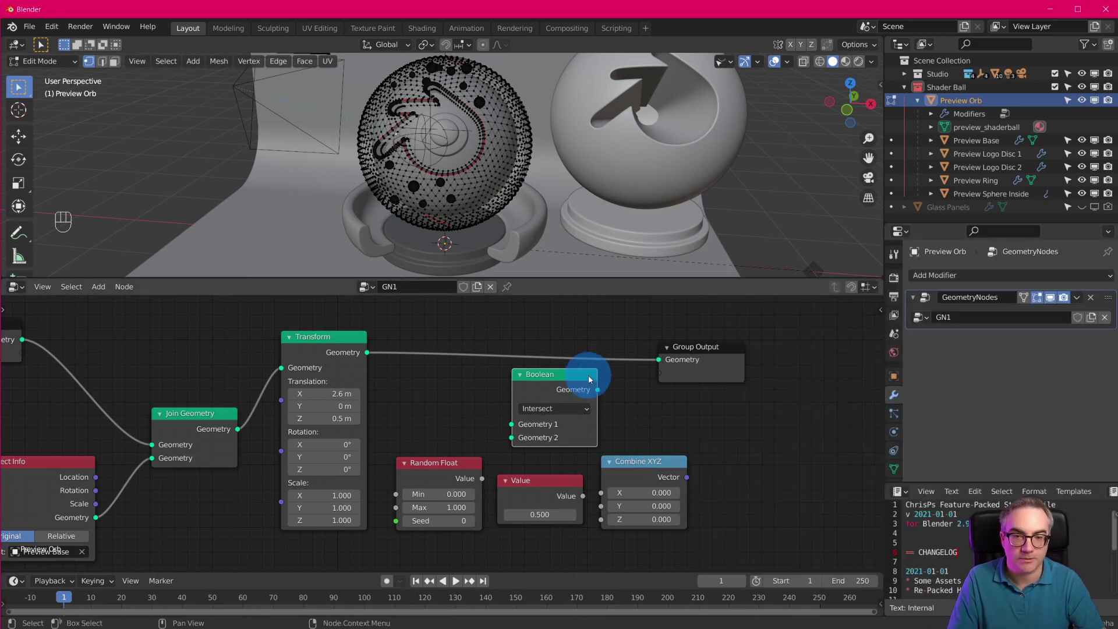
{"action": "left_click", "coordinate": [556, 407]}
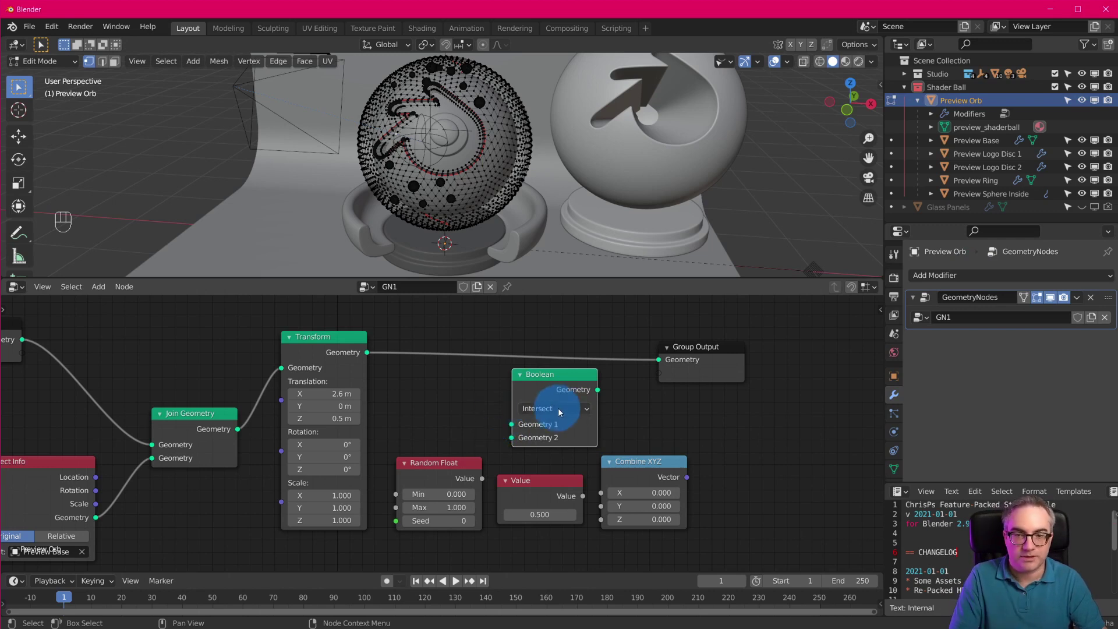
Delete the Object Info and Join Geometry nodes and move the Boolean node between Group Input and Transform
{"action": "key", "text": "Home"}
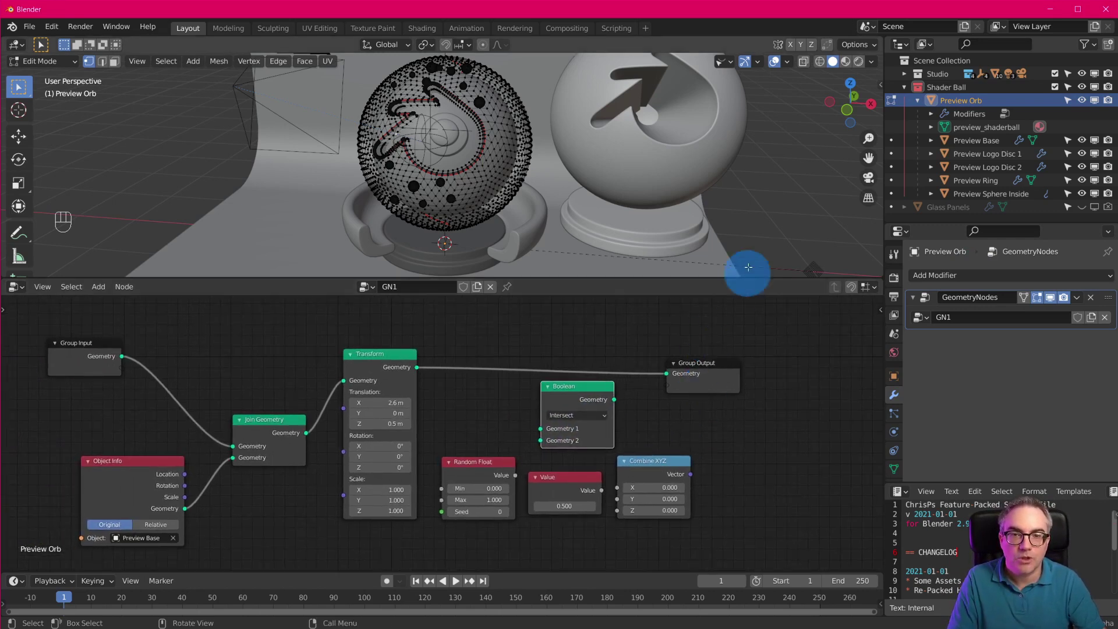
{"action": "scroll", "coordinate": [748, 267], "scroll_direction": "down", "scroll_amount": 2}
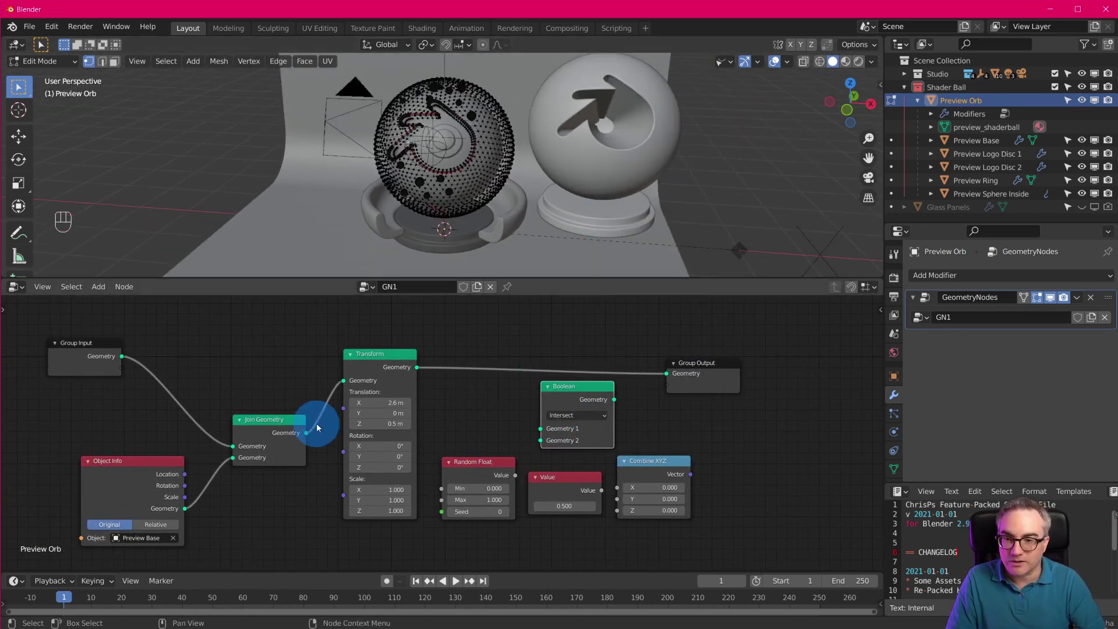
{"action": "left_click", "coordinate": [153, 466]}
{"action": "left_click", "coordinate": [263, 430], "text": "shift"}
{"action": "key", "text": "x"}
{"action": "left_click", "coordinate": [354, 394]}
{"action": "left_click_drag", "start_coordinate": [384, 354], "coordinate": [384, 327]}
{"action": "left_click_drag", "start_coordinate": [581, 388], "coordinate": [249, 408]}
{"action": "key", "text": "shift+a"}
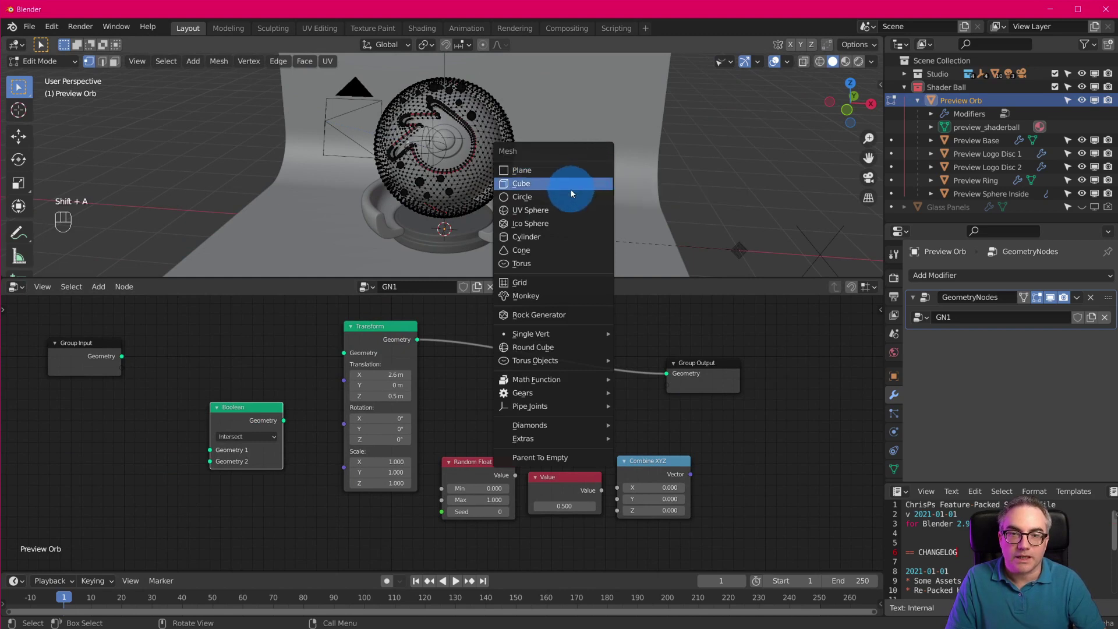
{"action": "left_click", "coordinate": [572, 186]}
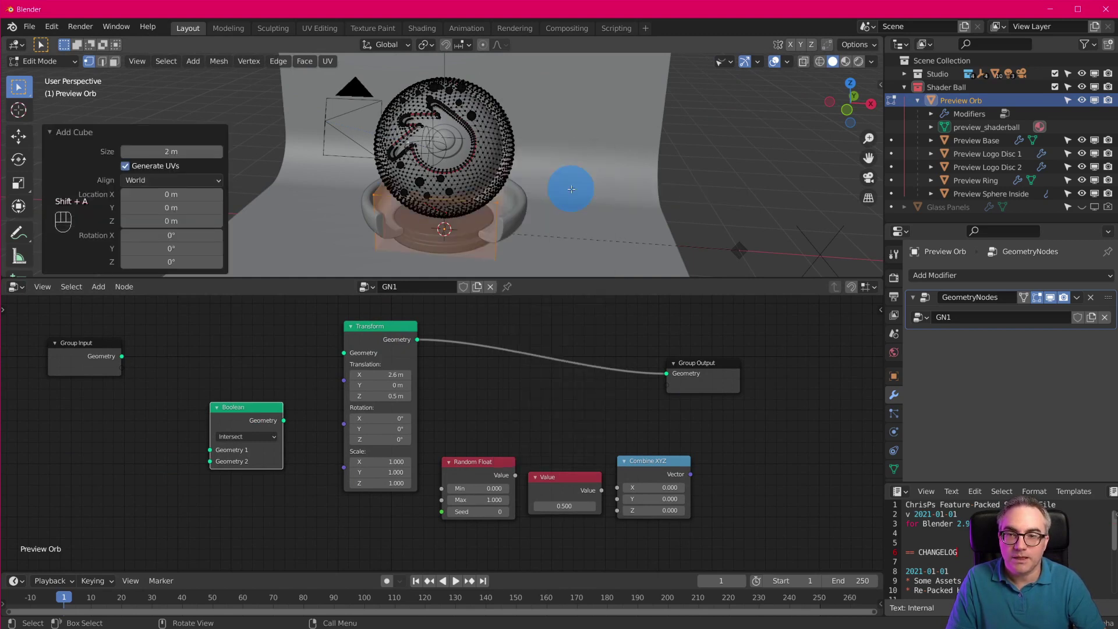
{"action": "key", "text": "Tab"}
{"action": "key", "text": "Tab"}
{"action": "key", "text": "x"}
{"action": "left_click", "coordinate": [555, 199]}
Leave Edit Mode and add a 2 m cube as a separate object at the world origin
{"action": "key", "text": "Tab"}
{"action": "key", "text": "shift+a"}
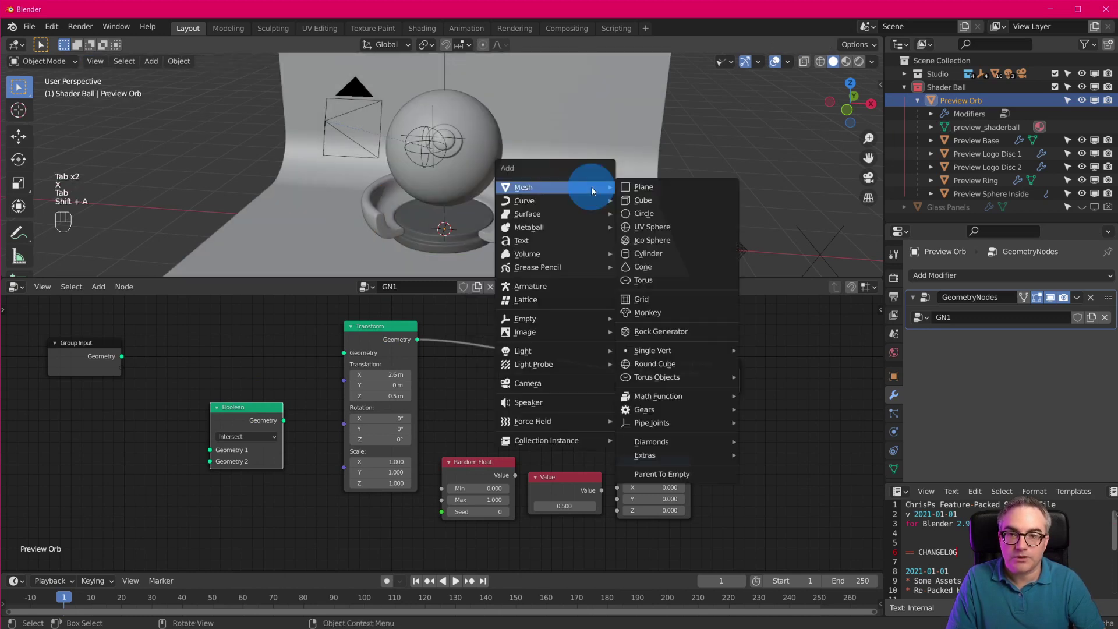
{"action": "left_click", "coordinate": [658, 200]}
{"action": "mouse_move", "coordinate": [555, 205]}
{"action": "middle_mouse_down", "text": "shift"}
{"action": "mouse_move", "coordinate": [617, 176]}
{"action": "mouse_move", "coordinate": [605, 202]}
{"action": "mouse_move", "coordinate": [571, 210]}
{"action": "middle_mouse_up", "text": "shift"}
{"action": "scroll", "coordinate": [605, 203], "scroll_direction": "up", "scroll_amount": 4}
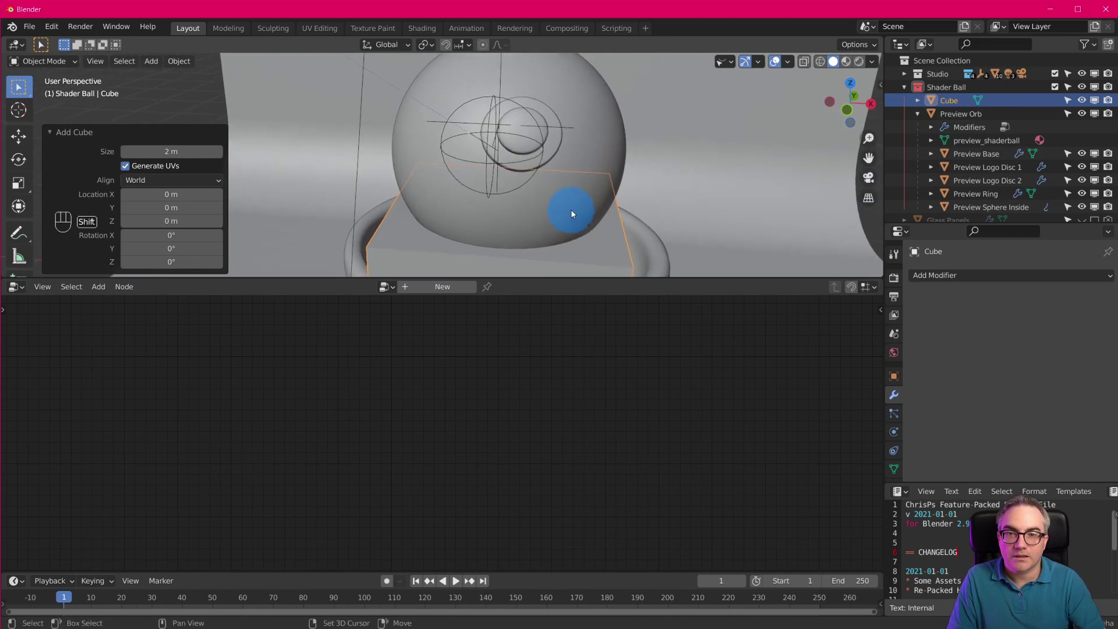
Select the Preview Orb and link its tree's Group Input geometry directly to Group Output
{"action": "left_click", "coordinate": [583, 127]}
{"action": "left_click", "coordinate": [462, 380]}
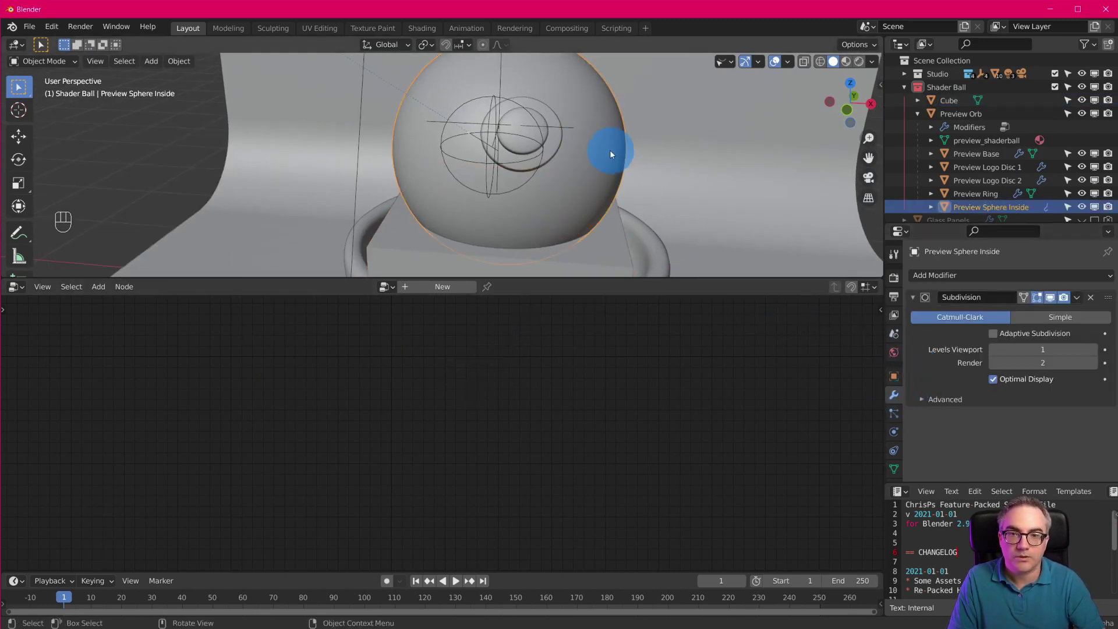
{"action": "key", "text": "KP_Decimal"}
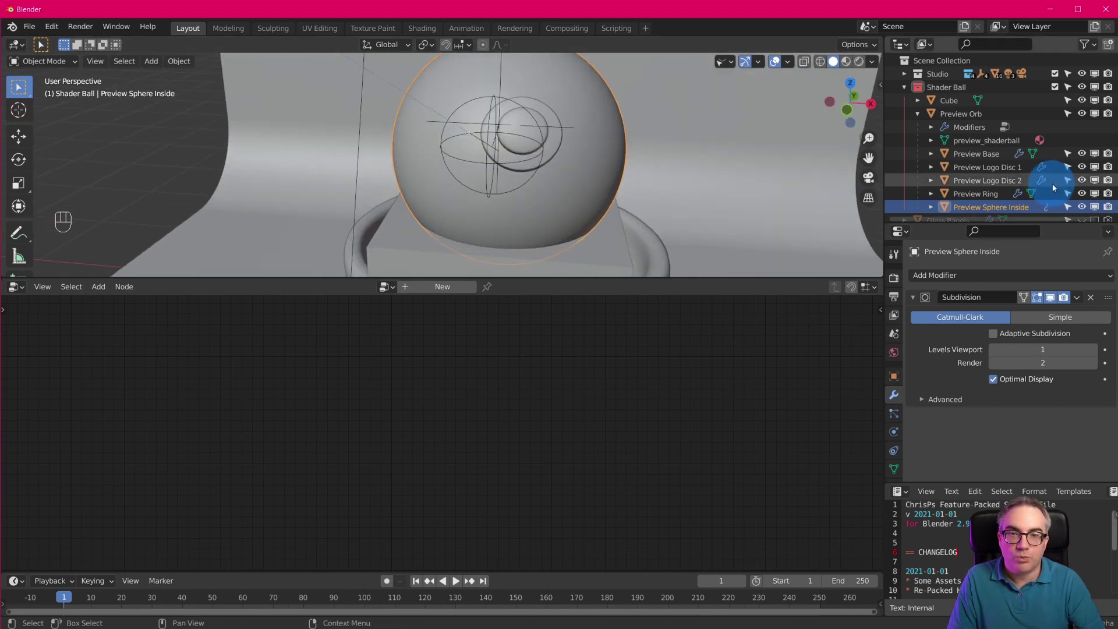
{"action": "left_click", "coordinate": [958, 113]}
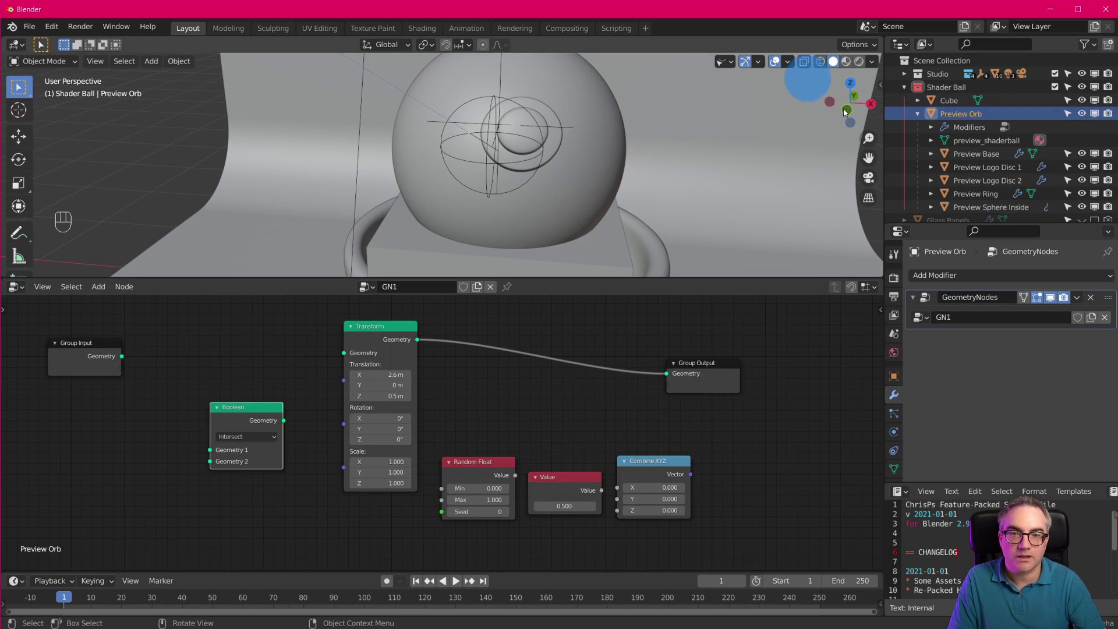
{"action": "left_click_drag", "start_coordinate": [142, 356], "coordinate": [668, 374]}
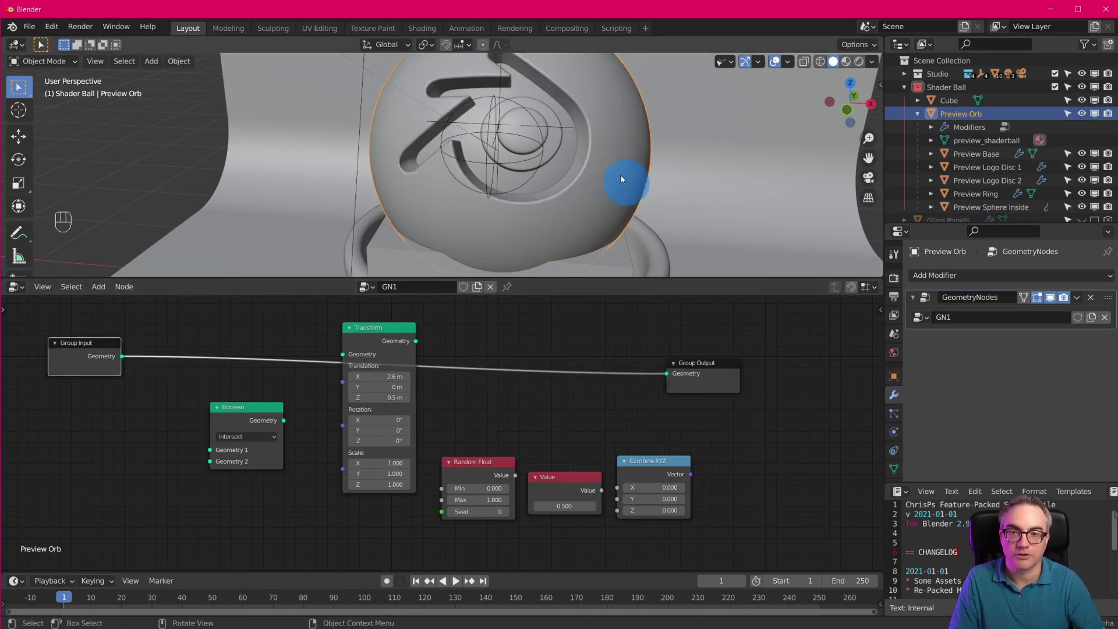
{"action": "middle_click_drag", "start_coordinate": [630, 182], "coordinate": [669, 237]}
Add an Object Info node below Group Input and set its object to the Cube
{"action": "left_click_drag", "start_coordinate": [248, 407], "coordinate": [262, 404]}
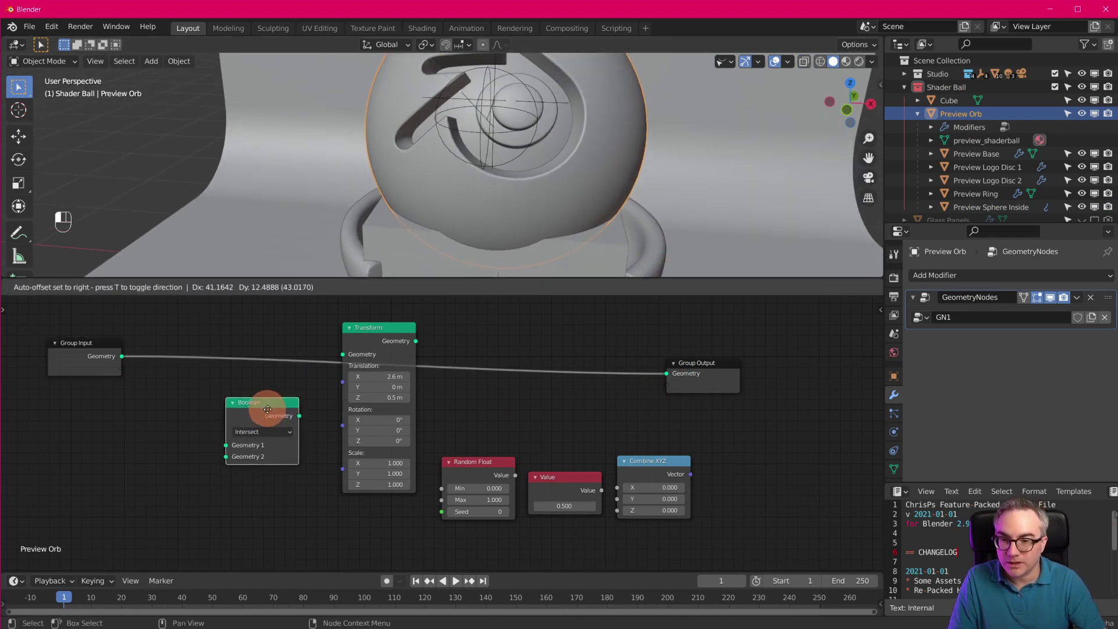
{"action": "key", "text": "shift+a"}
{"action": "mouse_move", "coordinate": [252, 366]}
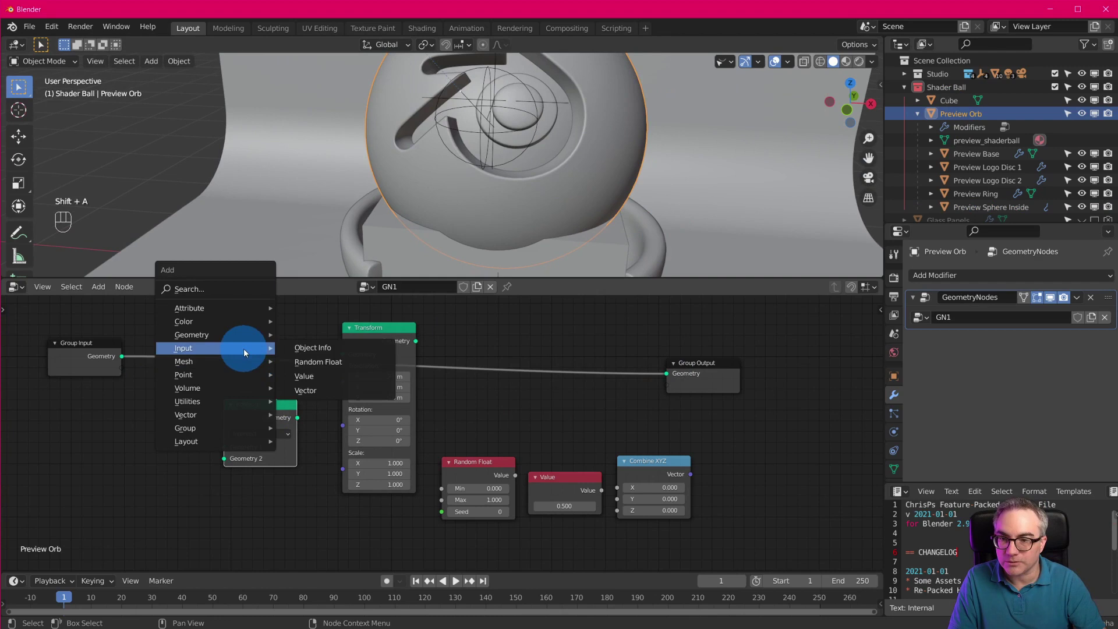
{"action": "left_click", "coordinate": [327, 345]}
{"action": "left_click", "coordinate": [179, 504]}
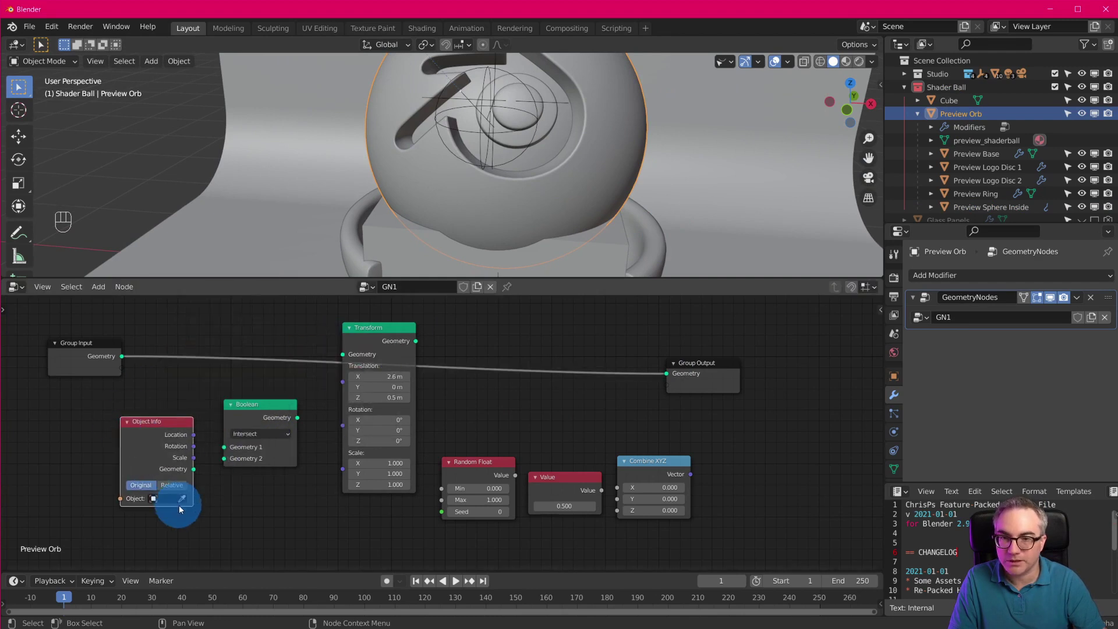
{"action": "left_click", "coordinate": [405, 242]}
Feed Group Input and Object Info geometry into the Boolean node and chain it through Transform to Group Output
{"action": "left_click_drag", "start_coordinate": [193, 469], "coordinate": [123, 356]}
{"action": "left_click_drag", "start_coordinate": [260, 408], "coordinate": [345, 353]}
{"action": "left_click_drag", "start_coordinate": [417, 341], "coordinate": [670, 373]}
{"action": "mouse_move", "coordinate": [623, 201]}
{"action": "middle_mouse_down"}
{"action": "mouse_move", "coordinate": [532, 184]}
{"action": "mouse_move", "coordinate": [651, 210]}
{"action": "mouse_move", "coordinate": [654, 195]}
{"action": "mouse_move", "coordinate": [646, 198]}
{"action": "middle_mouse_up"}
{"action": "left_click_drag", "start_coordinate": [255, 388], "coordinate": [253, 374]}
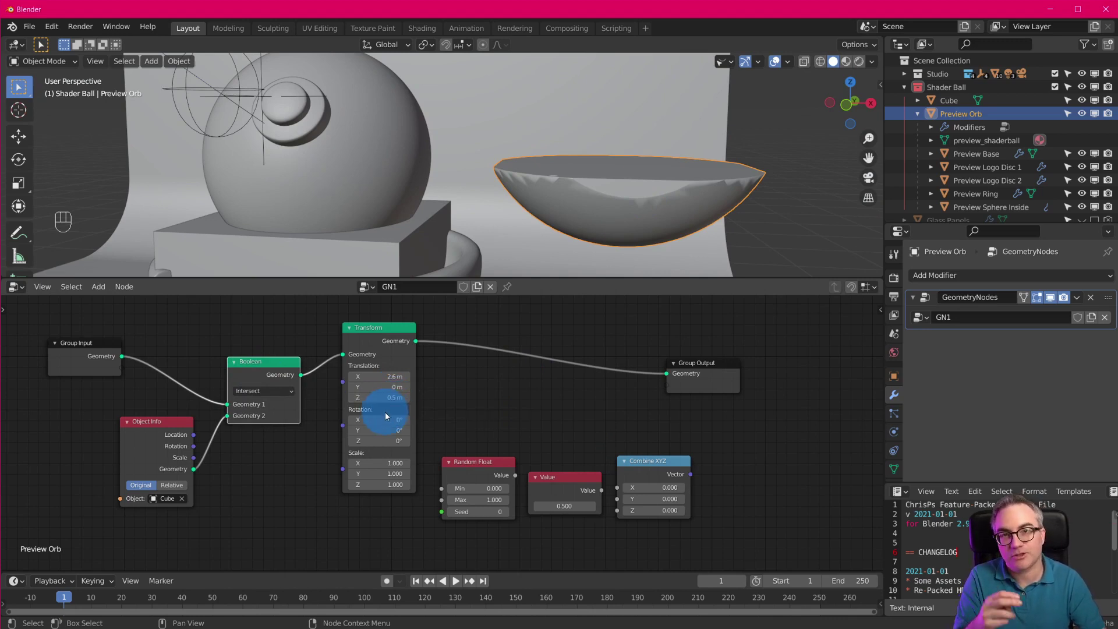
Set the Transform node's X translation to 2.7 m
{"action": "scroll", "coordinate": [295, 445], "scroll_direction": "up", "scroll_amount": 1}
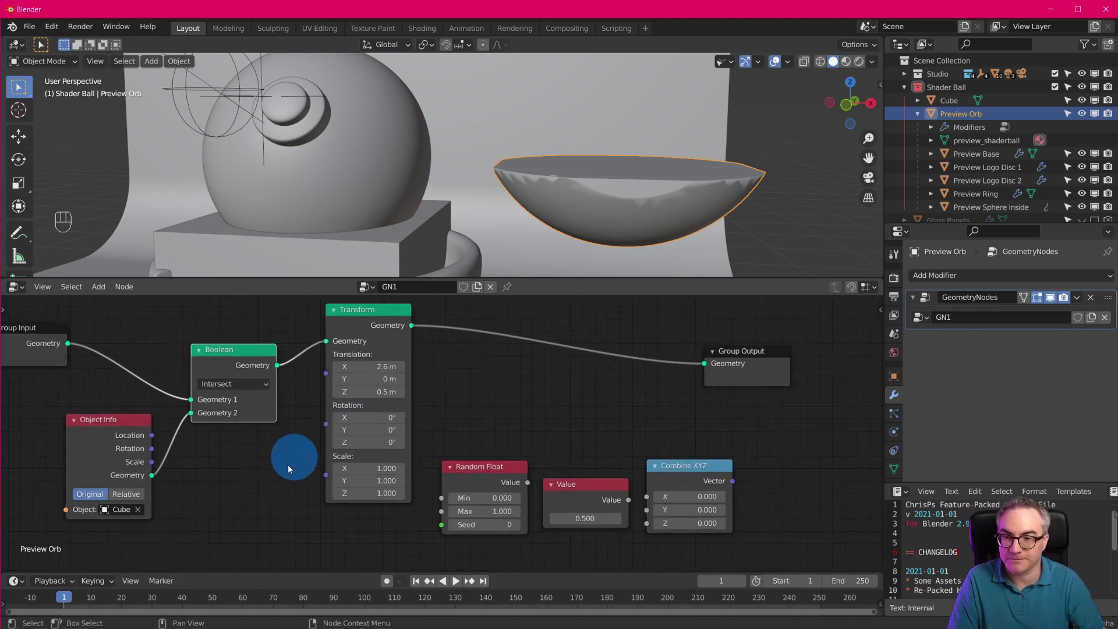
{"action": "left_click_drag", "start_coordinate": [373, 367], "coordinate": [379, 367]}
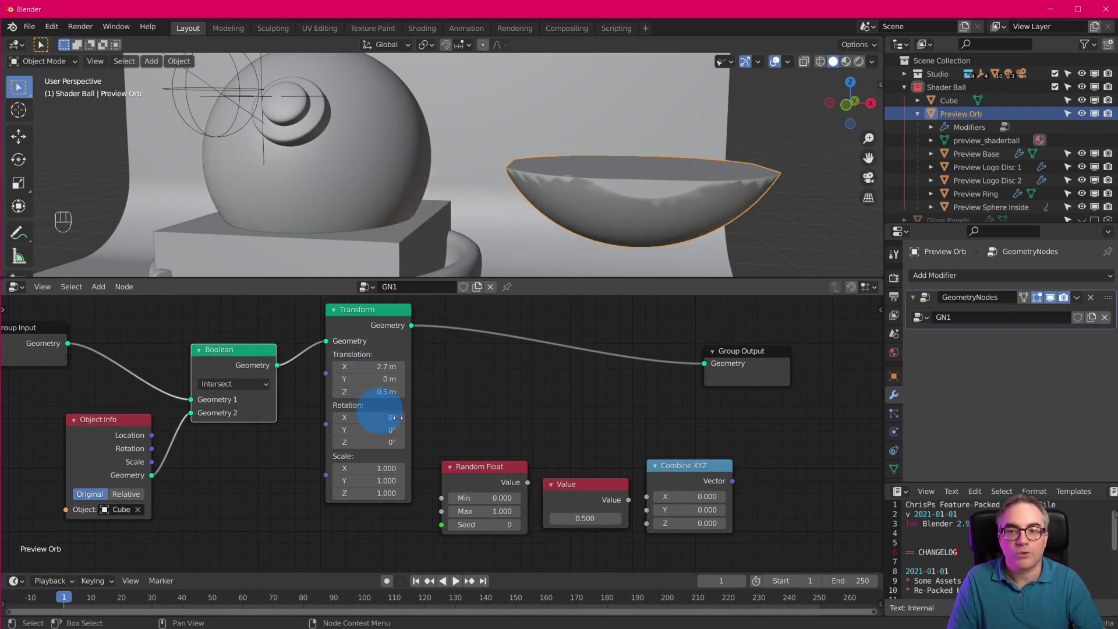
{"action": "scroll", "coordinate": [459, 406], "scroll_direction": "down", "scroll_amount": 1}
{"action": "scroll", "coordinate": [456, 408], "scroll_direction": "up", "scroll_amount": 1}
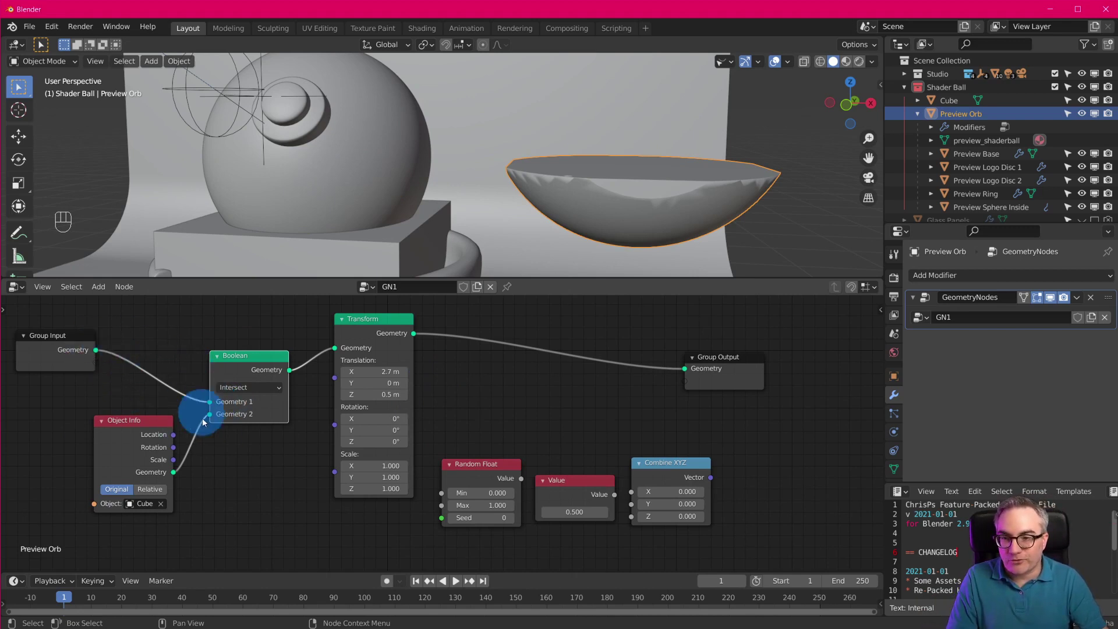
Reorder the nodes so Group Input geometry passes through Transform, into Boolean's Geometry 1, and on to Group Output
{"action": "mouse_move", "coordinate": [249, 355]}
{"action": "left_mouse_down"}
{"action": "mouse_move", "coordinate": [253, 367]}
{"action": "mouse_move", "coordinate": [249, 358]}
{"action": "left_mouse_up"}
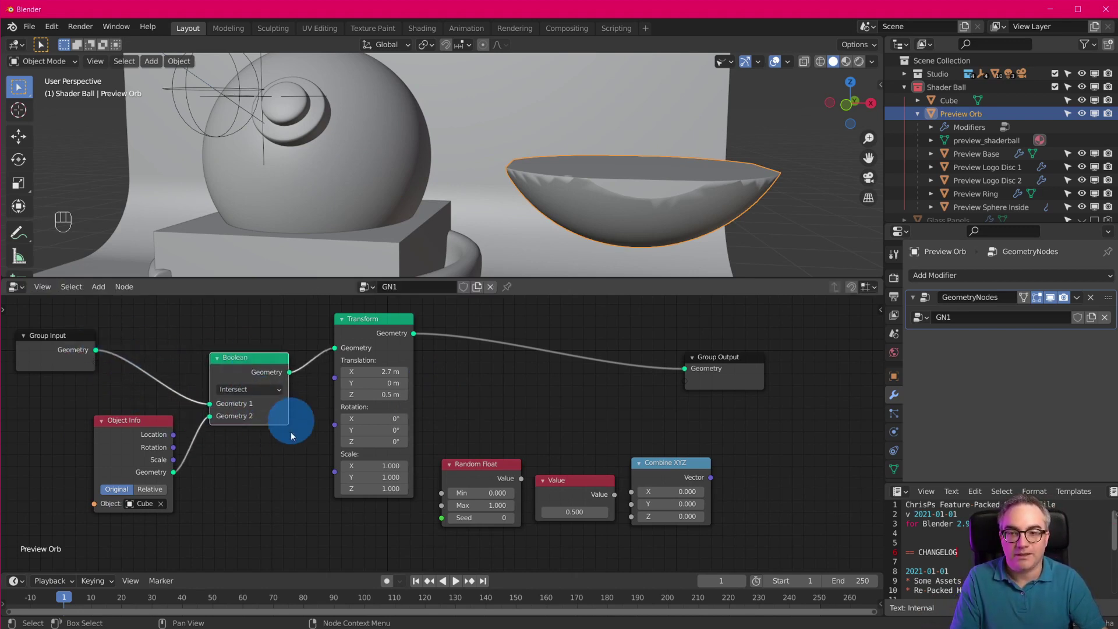
{"action": "mouse_move", "coordinate": [382, 317]}
{"action": "left_mouse_down"}
{"action": "mouse_move", "coordinate": [398, 311]}
{"action": "mouse_move", "coordinate": [387, 319]}
{"action": "left_mouse_up"}
{"action": "left_click_drag", "start_coordinate": [260, 362], "coordinate": [421, 366]}
{"action": "left_click_drag", "start_coordinate": [388, 332], "coordinate": [282, 337]}
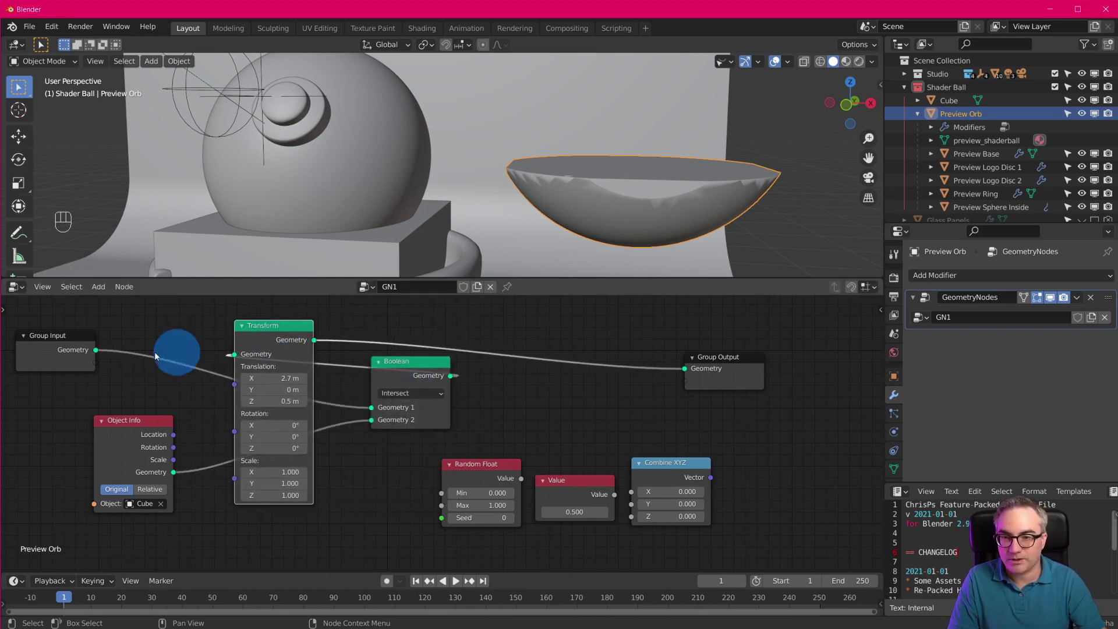
{"action": "left_click_drag", "start_coordinate": [96, 349], "coordinate": [234, 353]}
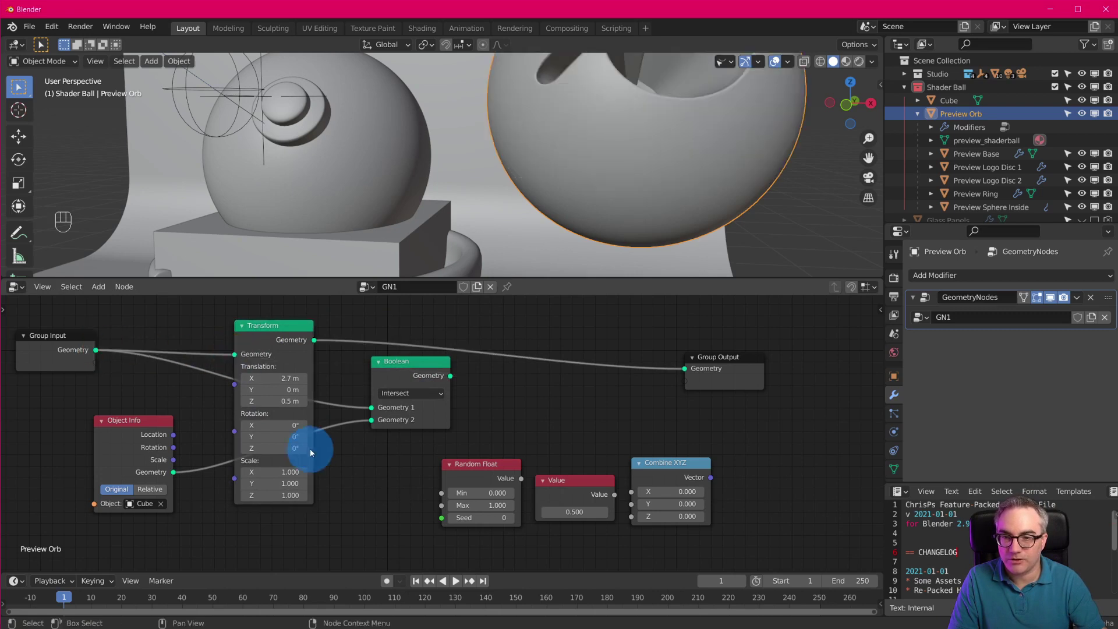
{"action": "left_click_drag", "start_coordinate": [313, 340], "coordinate": [371, 407]}
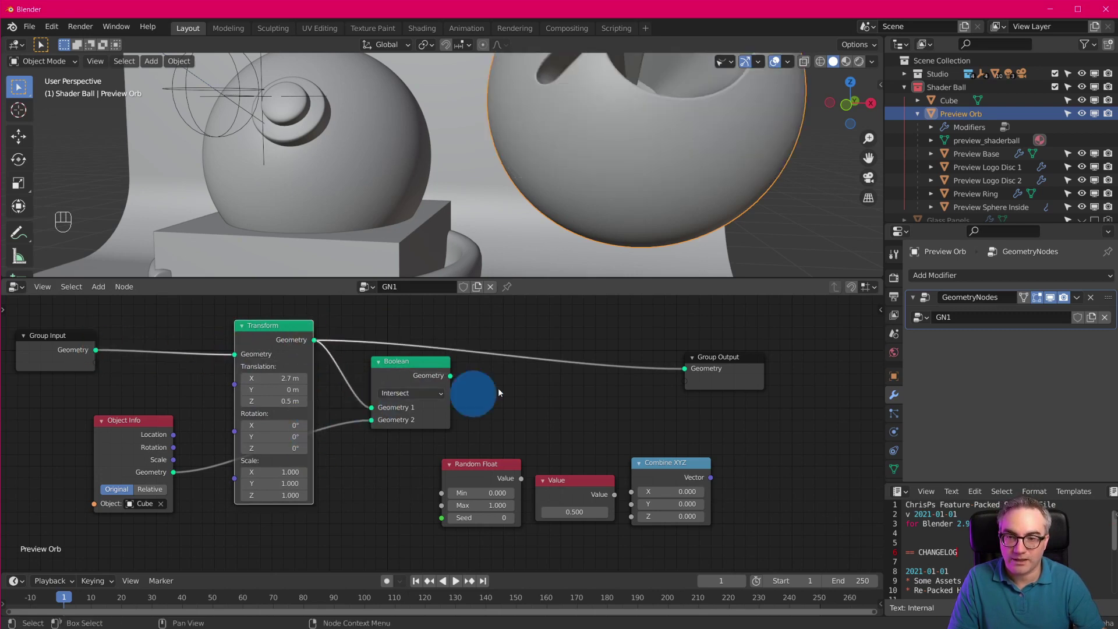
{"action": "left_click_drag", "start_coordinate": [450, 373], "coordinate": [685, 369]}
Set the Transform node's X translation to 1 m and reduce it to 0.73 m
{"action": "scroll", "coordinate": [484, 233], "scroll_direction": "down", "scroll_amount": 3}
{"action": "middle_click_drag", "start_coordinate": [480, 219], "coordinate": [548, 241], "text": "shift"}
{"action": "left_click", "coordinate": [268, 378]}
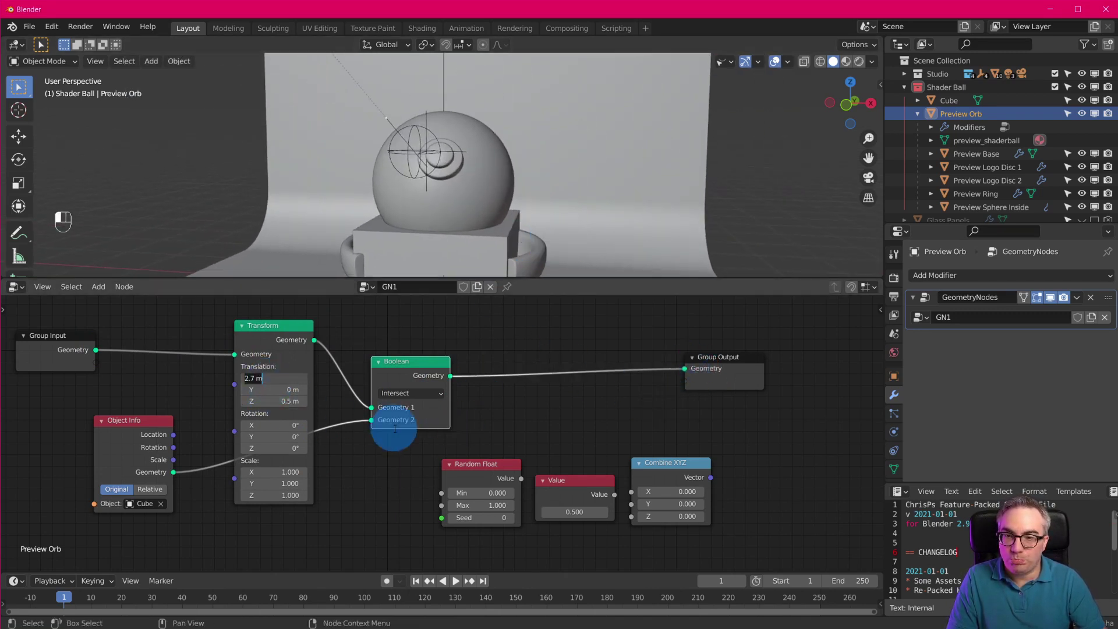
{"action": "type", "text": "1"}
{"action": "key", "text": "Return"}
{"action": "middle_click_drag", "start_coordinate": [550, 140], "coordinate": [594, 247], "text": "shift"}
{"action": "scroll", "coordinate": [545, 214], "scroll_direction": "up", "scroll_amount": 3}
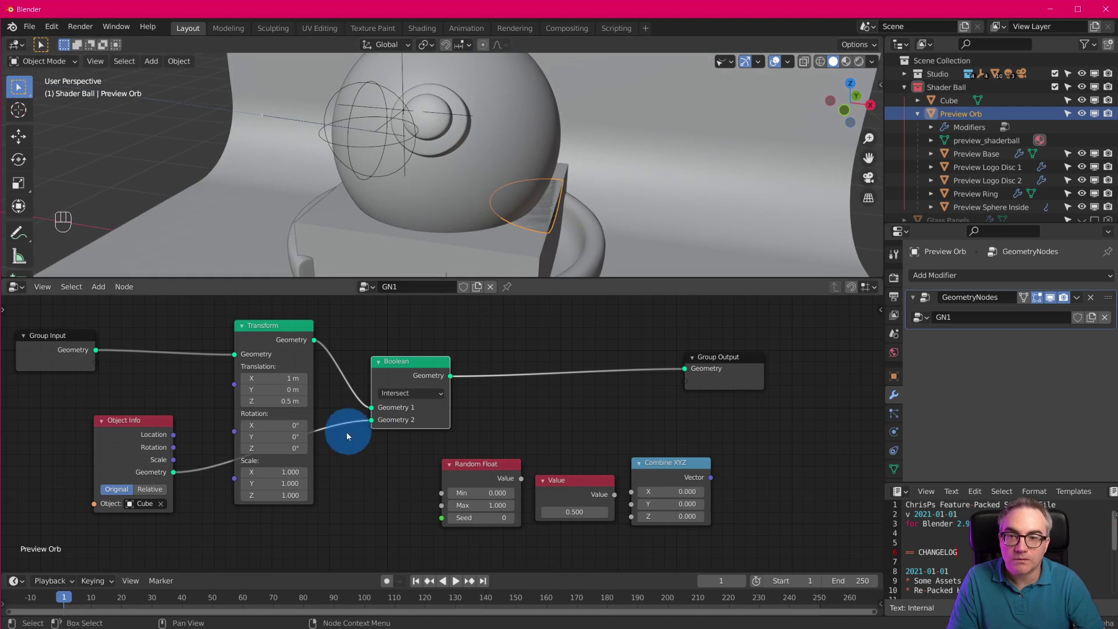
{"action": "mouse_move", "coordinate": [283, 379]}
{"action": "left_mouse_down", "text": "shift"}
{"action": "mouse_move", "coordinate": [228, 380]}
{"action": "mouse_move", "coordinate": [282, 387]}
{"action": "mouse_move", "coordinate": [262, 381]}
{"action": "left_mouse_up", "text": "shift"}
{"action": "middle_click_drag", "start_coordinate": [631, 127], "coordinate": [524, 151]}
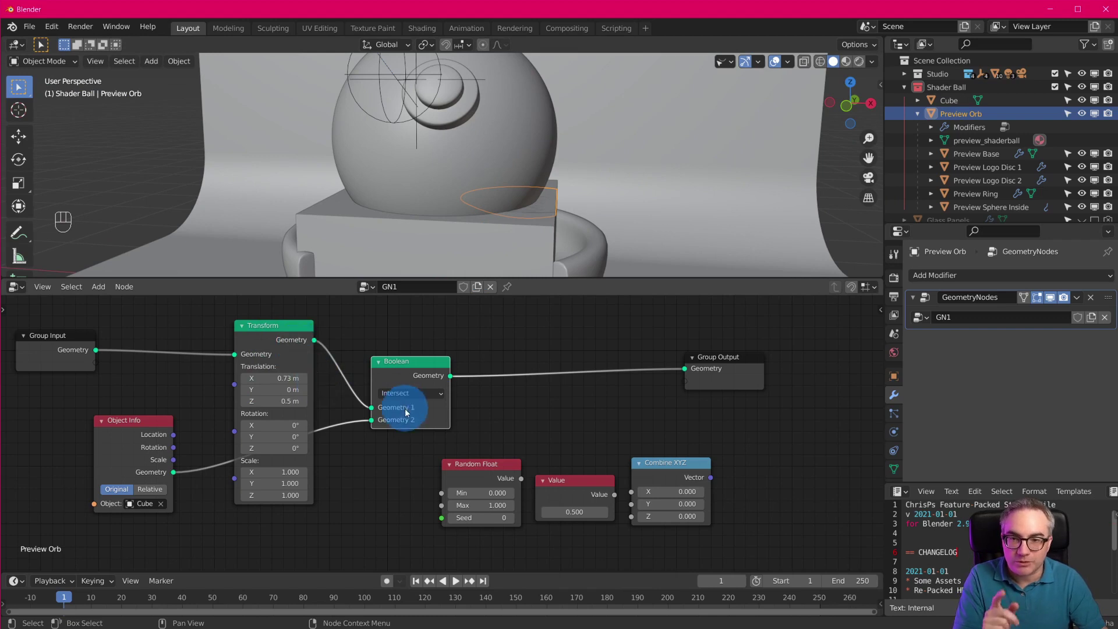
Move the cube in the negative direction along the X axis
{"action": "middle_click_drag", "start_coordinate": [544, 271], "coordinate": [504, 264]}
{"action": "left_click", "coordinate": [563, 252]}
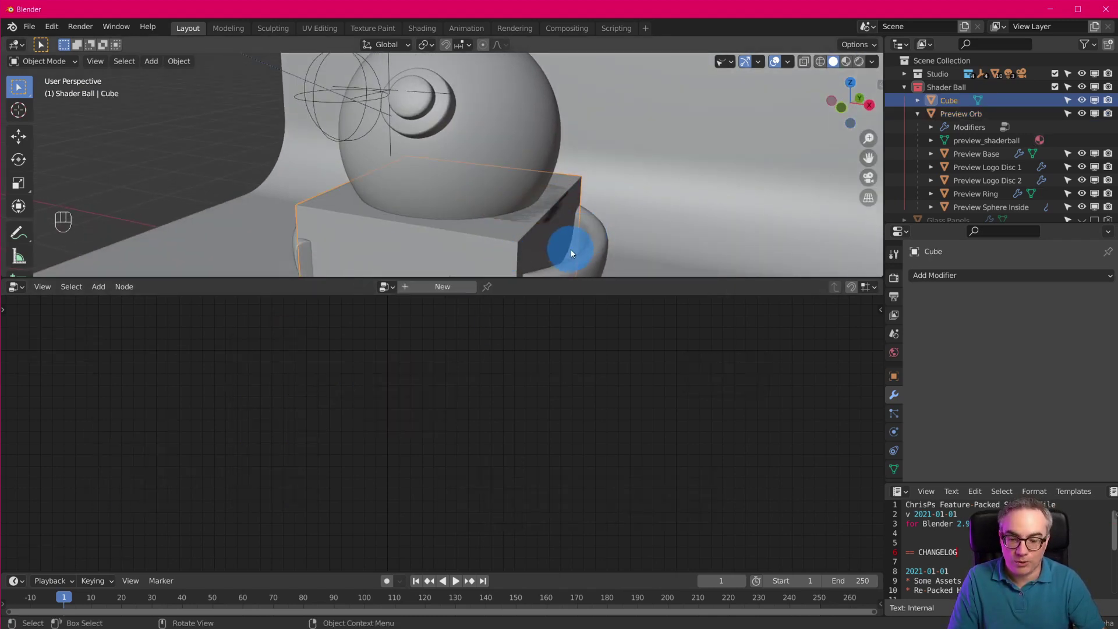
{"action": "key", "text": "g"}
{"action": "key", "text": "x"}
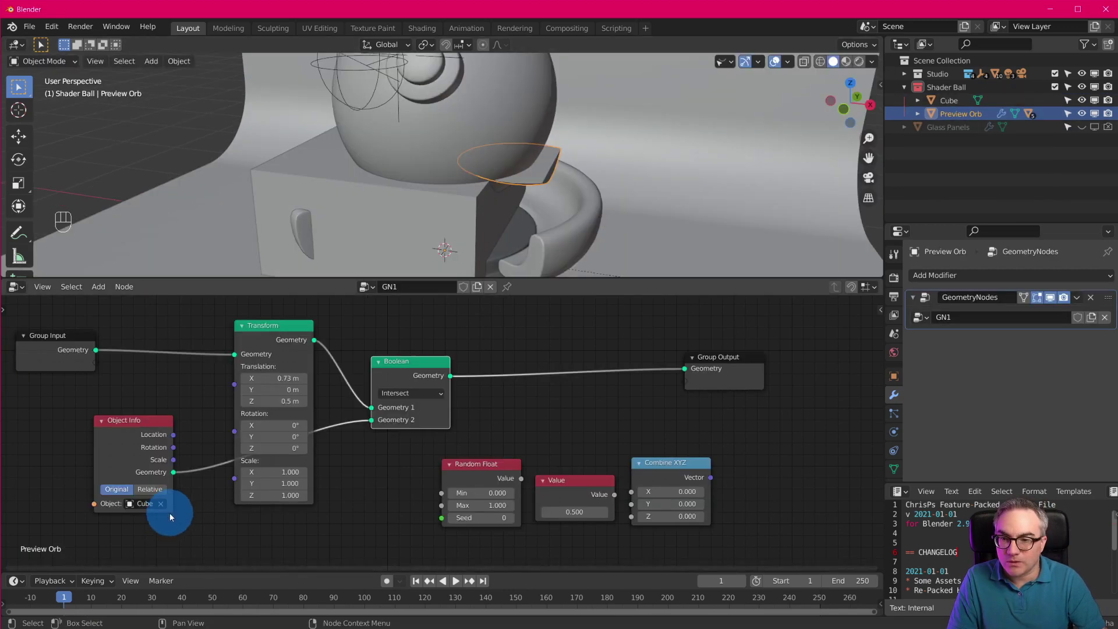
Toggle the Object Info node between Relative and Original, finishing with Relative
{"action": "left_click", "coordinate": [147, 490]}
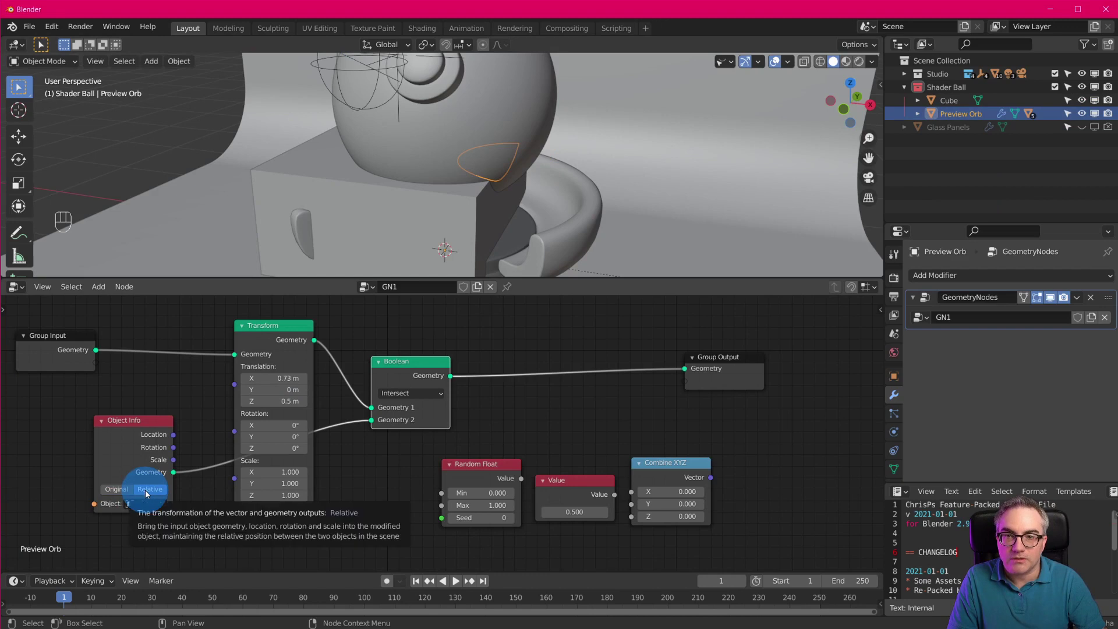
{"action": "left_click", "coordinate": [117, 489]}
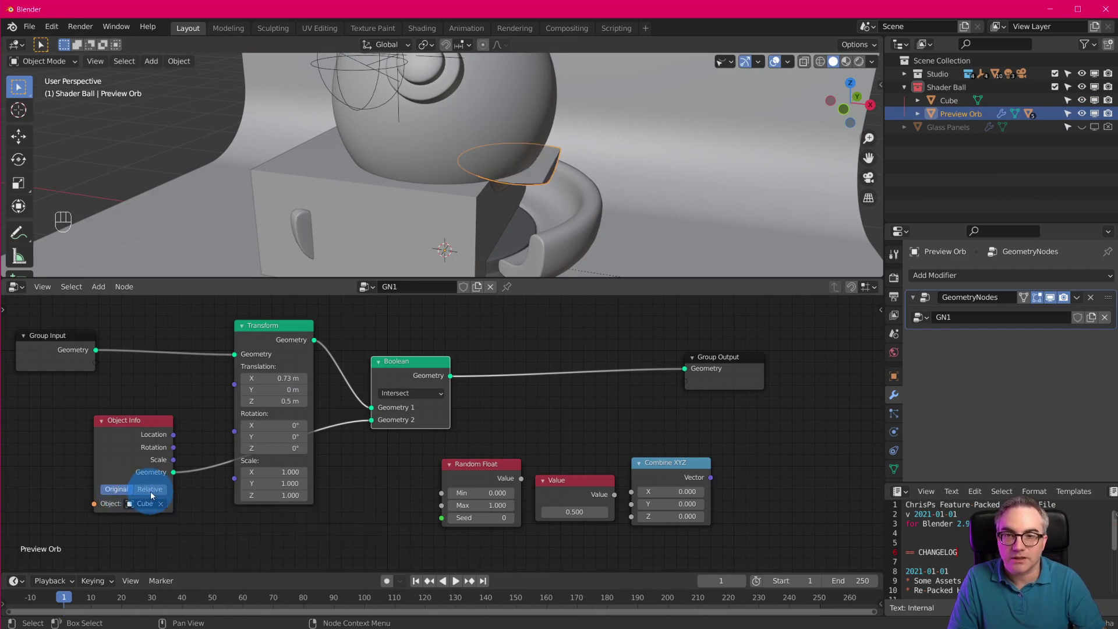
{"action": "left_click", "coordinate": [150, 490]}
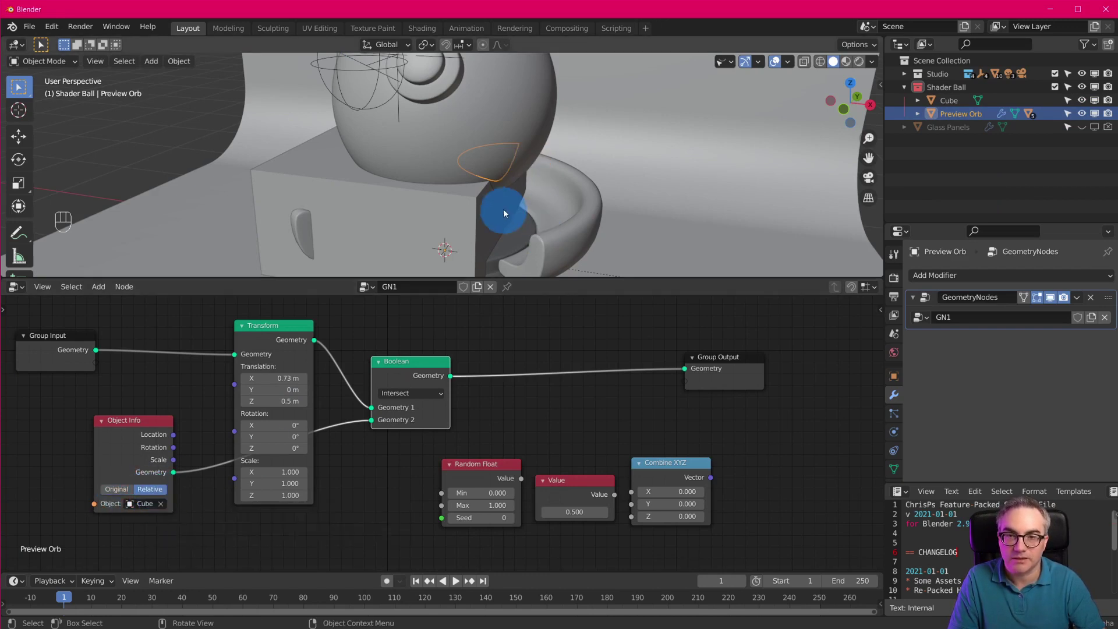
Move the cube about 0.76 m along the global X axis
{"action": "left_click", "coordinate": [474, 219]}
{"action": "key", "text": "g"}
{"action": "key", "text": "x"}
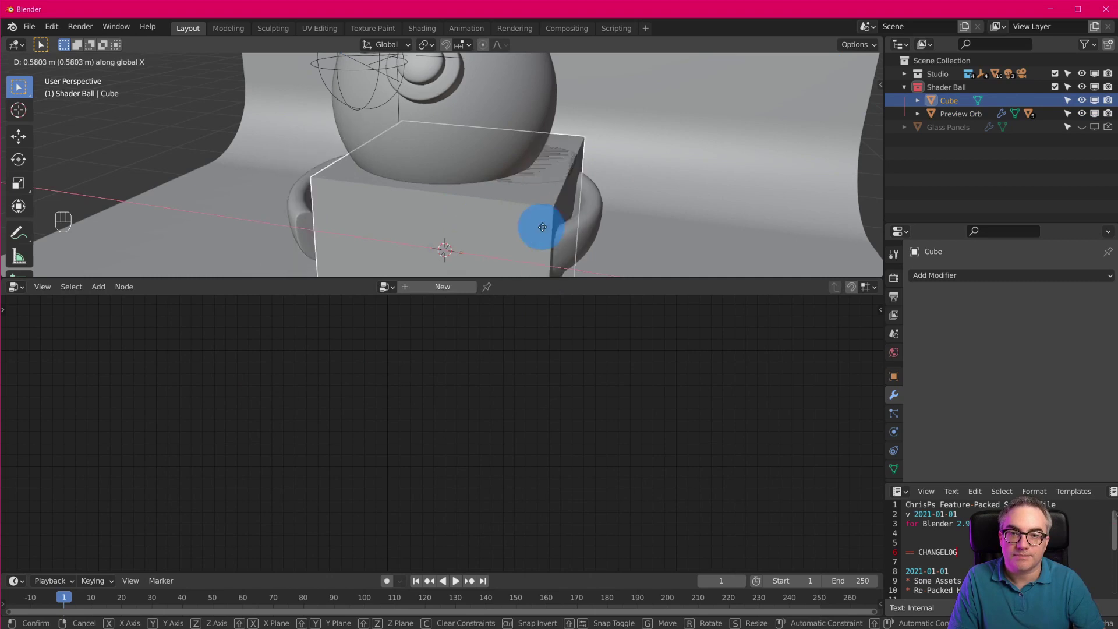
{"action": "left_click", "coordinate": [529, 235]}
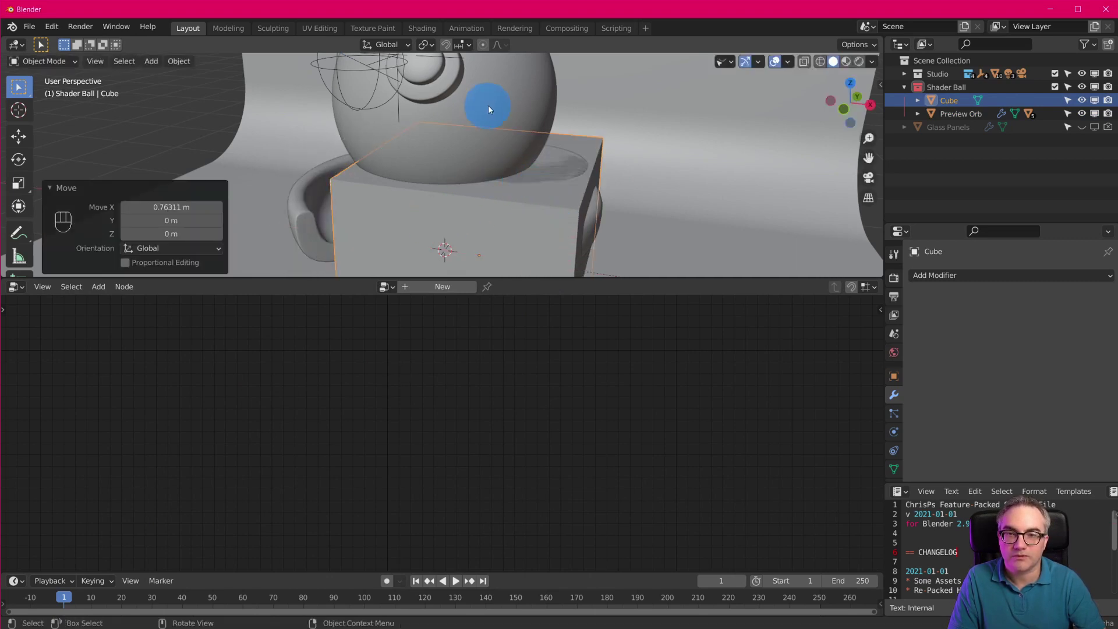
Select the Preview Orb and compare the Boolean result with Object Info set to Original and back to Relative
{"action": "left_click", "coordinate": [952, 114]}
{"action": "left_click", "coordinate": [362, 372]}
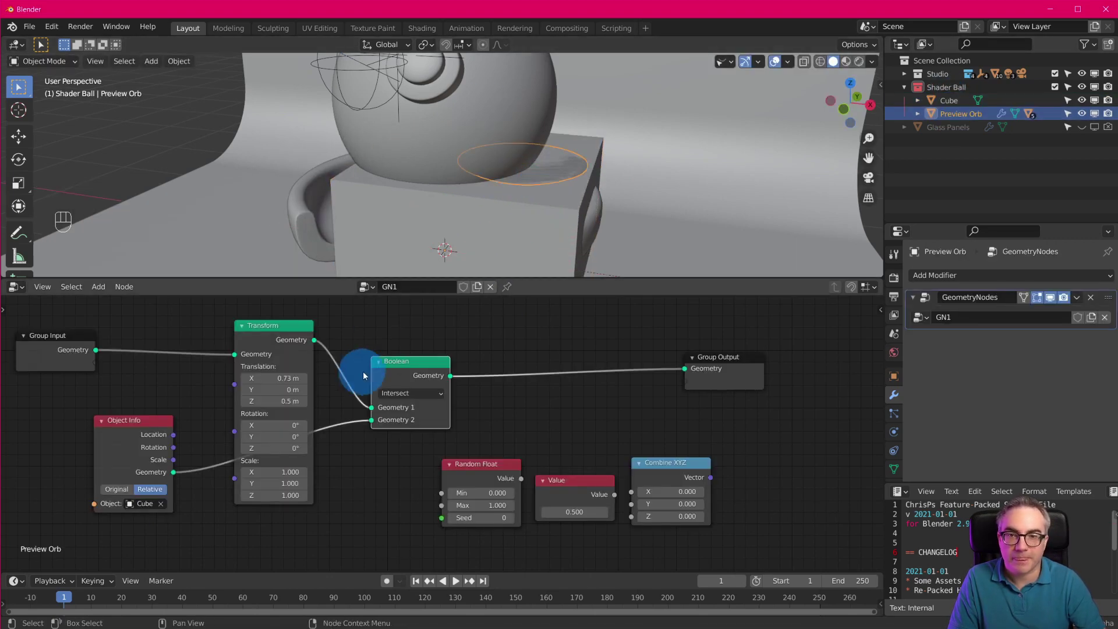
{"action": "scroll", "coordinate": [142, 523], "scroll_direction": "up", "scroll_amount": 1}
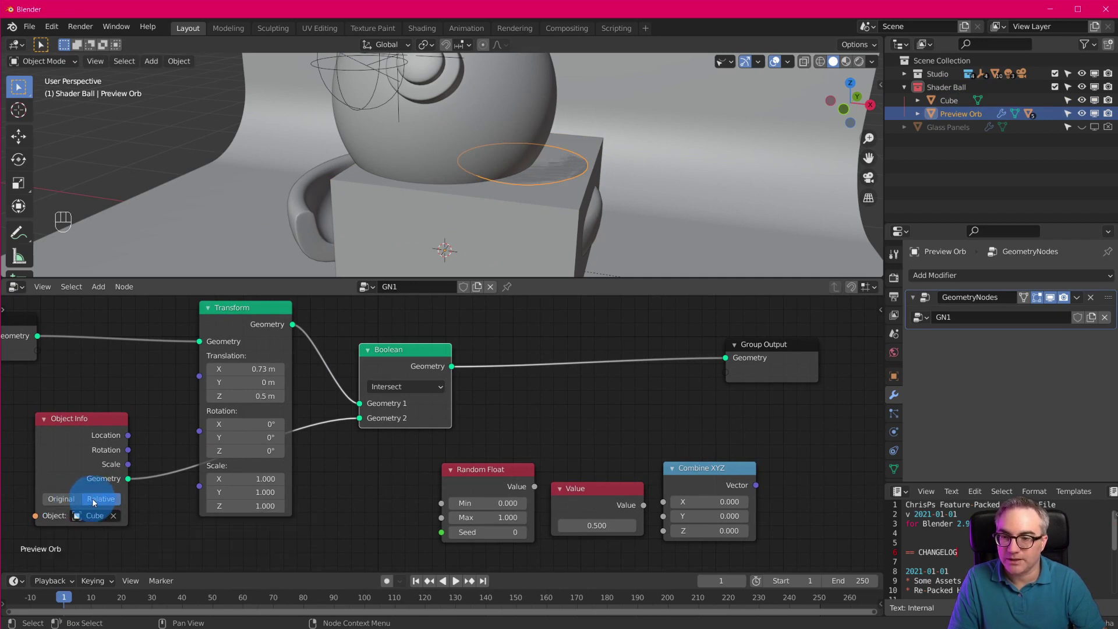
{"action": "left_click", "coordinate": [70, 499]}
{"action": "left_click", "coordinate": [101, 499]}
{"action": "middle_click_drag", "start_coordinate": [576, 192], "coordinate": [491, 152]}
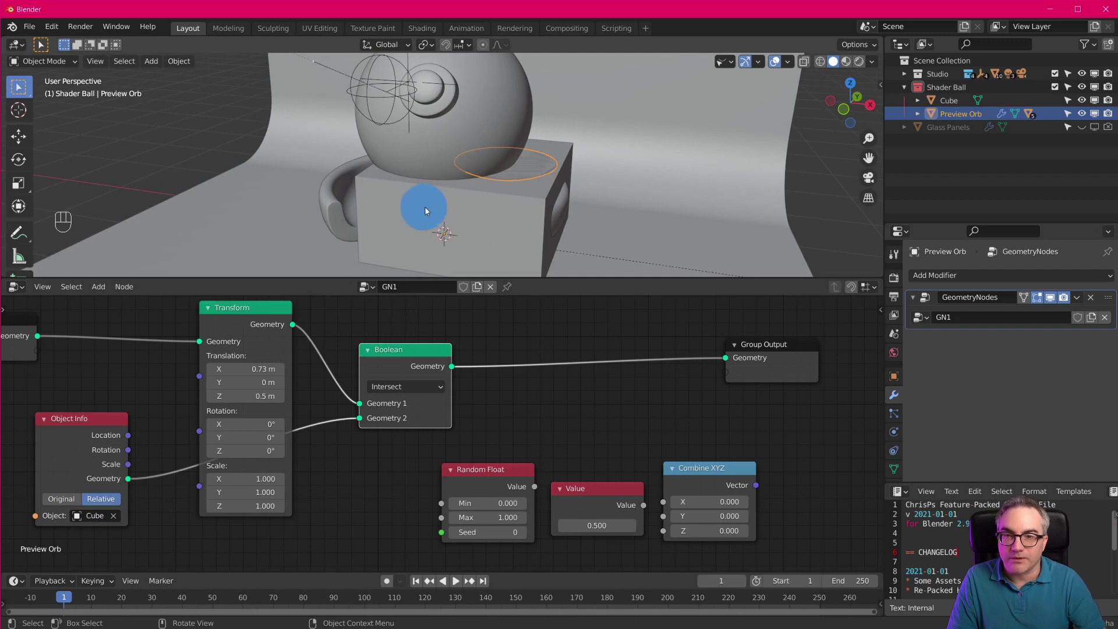
Place the Boolean node before Transform again and relink Group Input, Boolean, Transform and Group Output in that order
{"action": "left_click_drag", "start_coordinate": [400, 357], "coordinate": [323, 377]}
{"action": "left_click_drag", "start_coordinate": [37, 336], "coordinate": [290, 428]}
{"action": "left_click_drag", "start_coordinate": [323, 378], "coordinate": [218, 378]}
{"action": "left_click_drag", "start_coordinate": [285, 384], "coordinate": [366, 387]}
{"action": "left_click_drag", "start_coordinate": [277, 390], "coordinate": [311, 345]}
{"action": "left_click_drag", "start_coordinate": [403, 328], "coordinate": [726, 357]}
Set the Transform node's X translation to 0.43 m
{"action": "scroll", "coordinate": [655, 197], "scroll_direction": "up", "scroll_amount": 2}
{"action": "middle_click_drag", "start_coordinate": [653, 196], "coordinate": [634, 178], "text": "shift"}
{"action": "scroll", "coordinate": [606, 179], "scroll_direction": "down", "scroll_amount": 3}
{"action": "scroll", "coordinate": [518, 215], "scroll_direction": "up", "scroll_amount": 2}
{"action": "mouse_move", "coordinate": [351, 376]}
{"action": "left_mouse_down"}
{"action": "mouse_move", "coordinate": [367, 388]}
{"action": "mouse_move", "coordinate": [350, 369]}
{"action": "left_mouse_up"}
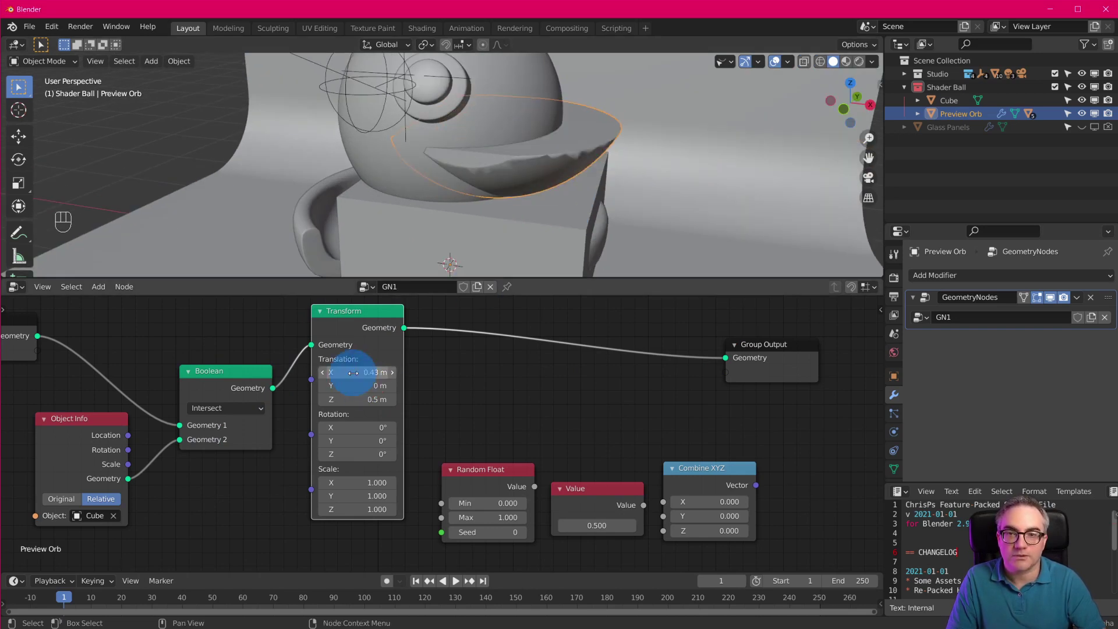
Move the cube about -0.73 m along the X axis and clear its location back to the world origin
{"action": "left_click", "coordinate": [574, 239]}
{"action": "key", "text": "g"}
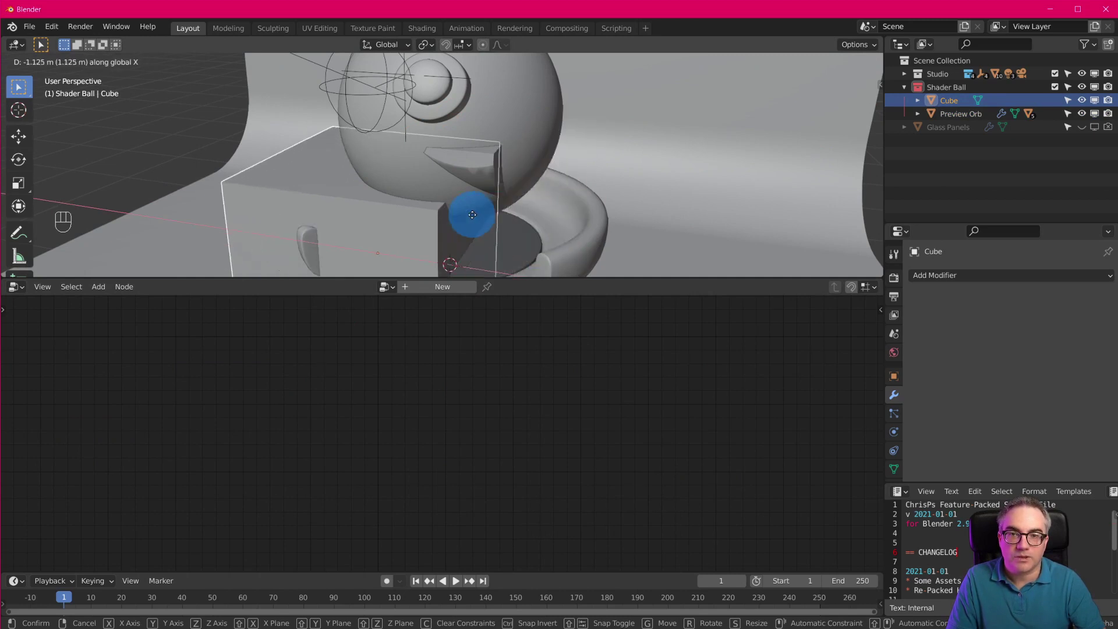
{"action": "left_click", "coordinate": [511, 227]}
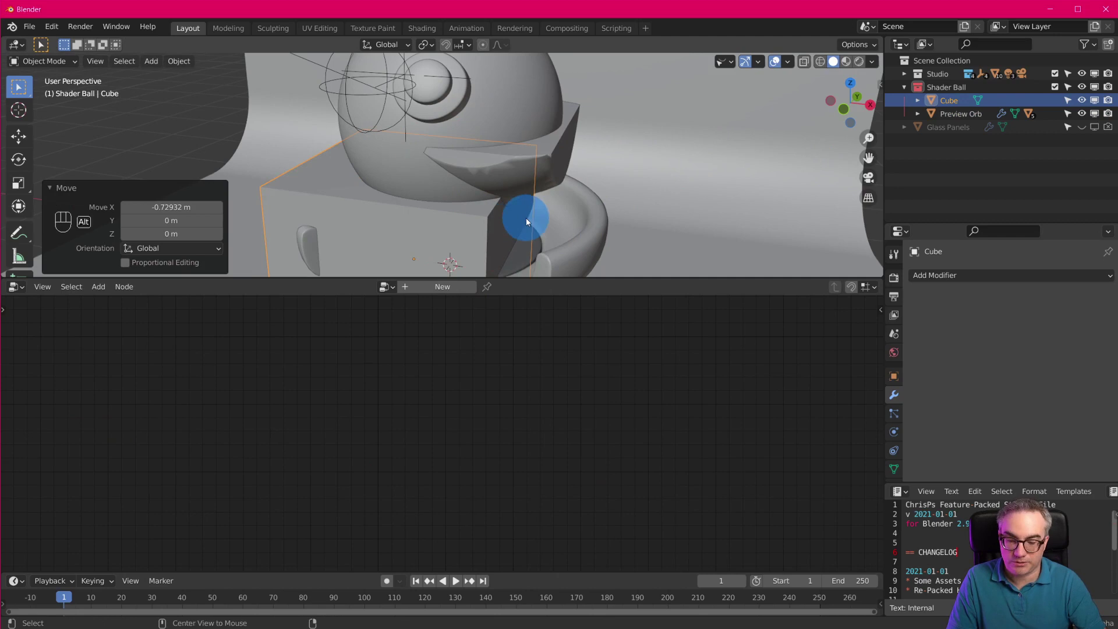
{"action": "key", "text": "alt+g"}
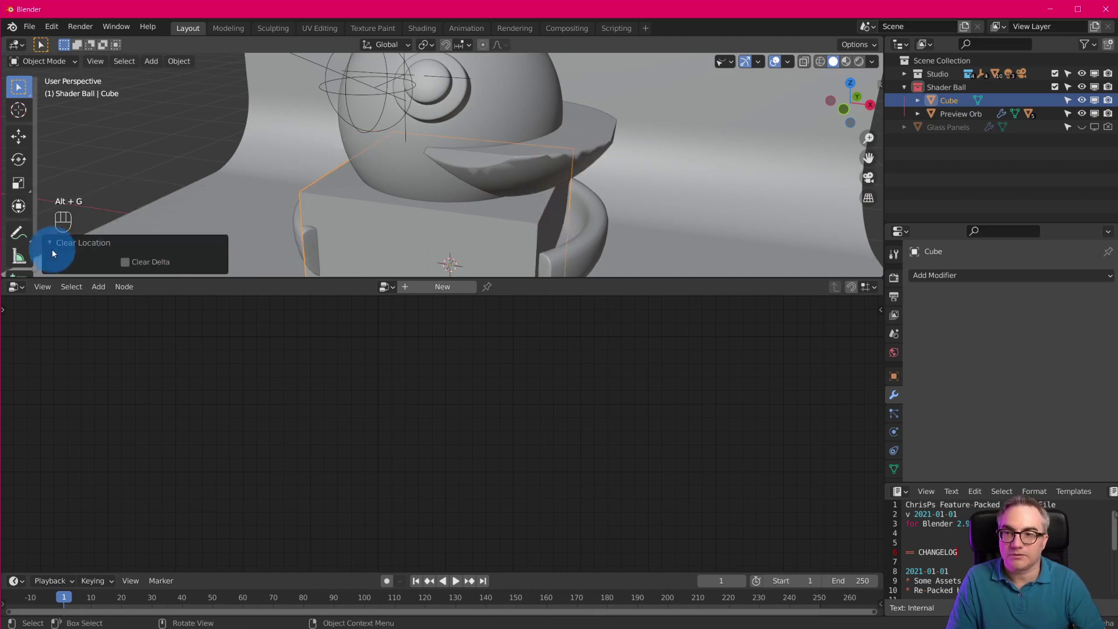
{"action": "left_click", "coordinate": [78, 241]}
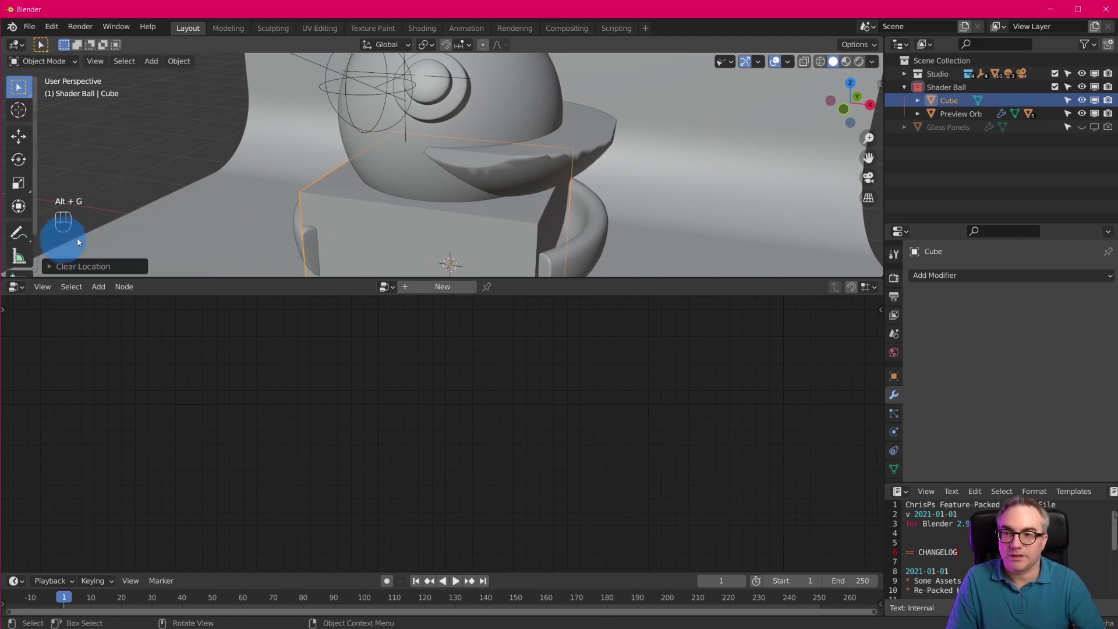
Add an Edge Split node to the Preview Orb's tree and insert it between Transform and Group Output
{"action": "left_click", "coordinate": [588, 130]}
{"action": "scroll", "coordinate": [525, 389], "scroll_direction": "down", "scroll_amount": 2}
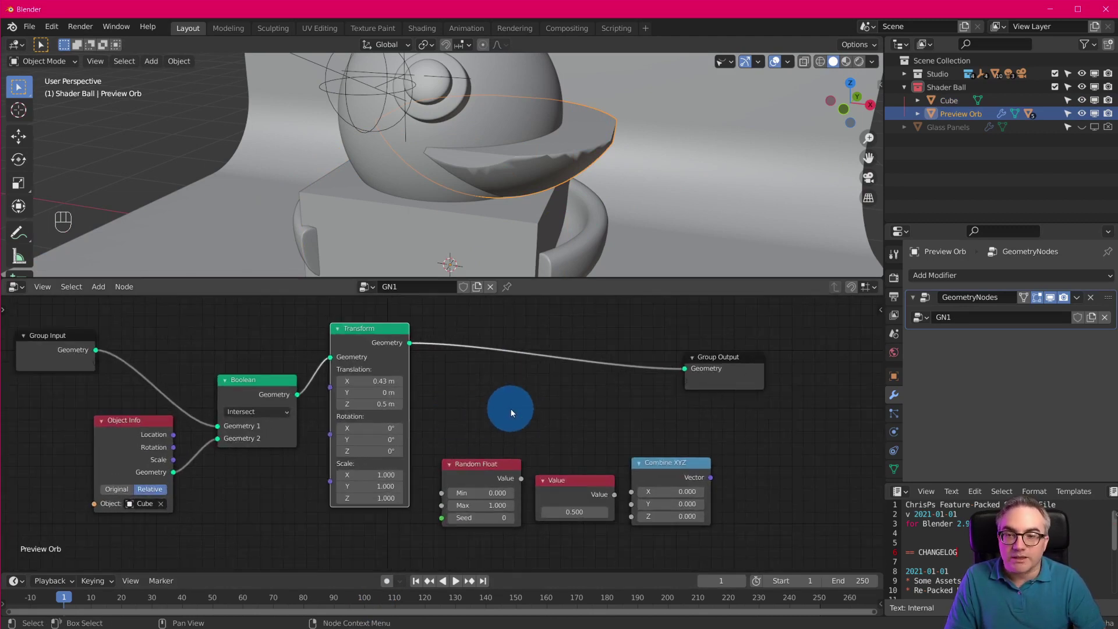
{"action": "key", "text": "shift+a"}
{"action": "mouse_move", "coordinate": [540, 389]}
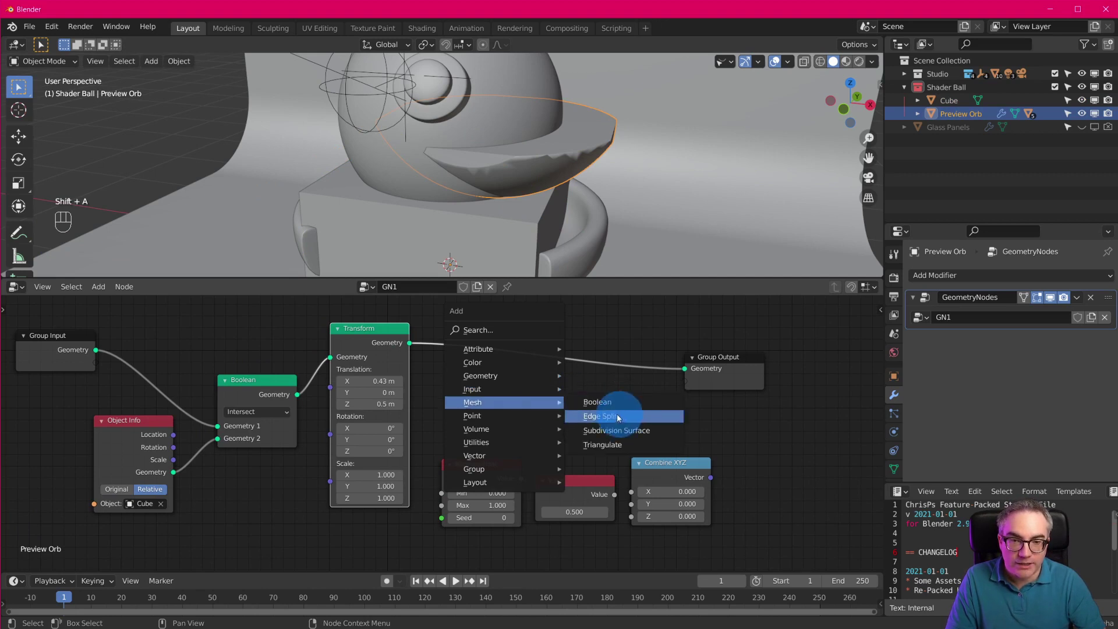
{"action": "left_click", "coordinate": [618, 417]}
{"action": "left_click", "coordinate": [445, 367]}
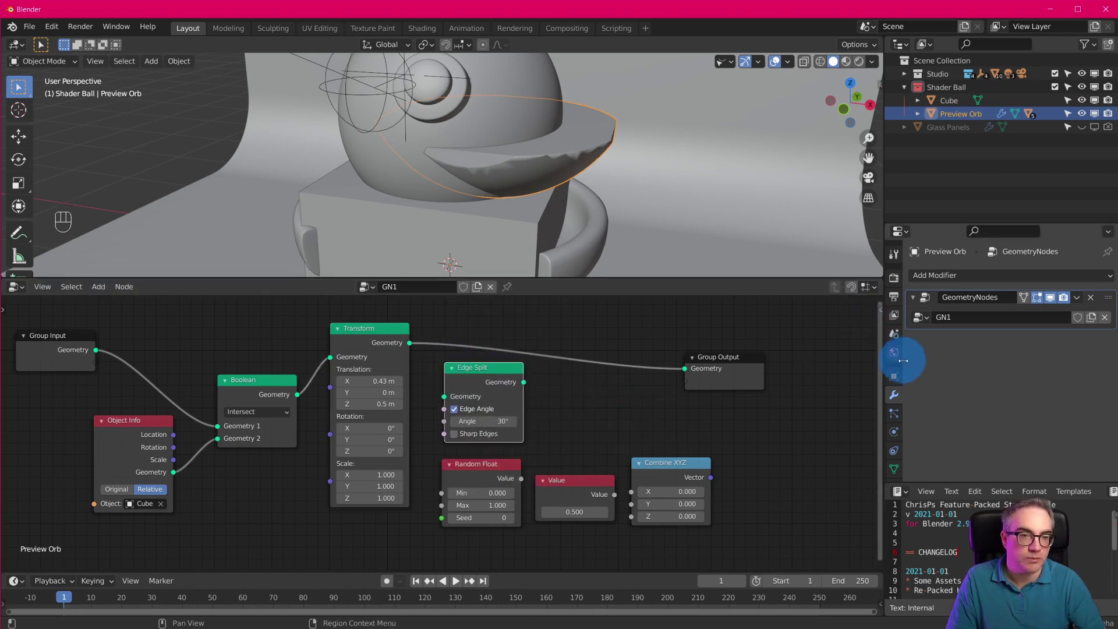
{"action": "left_click", "coordinate": [973, 273]}
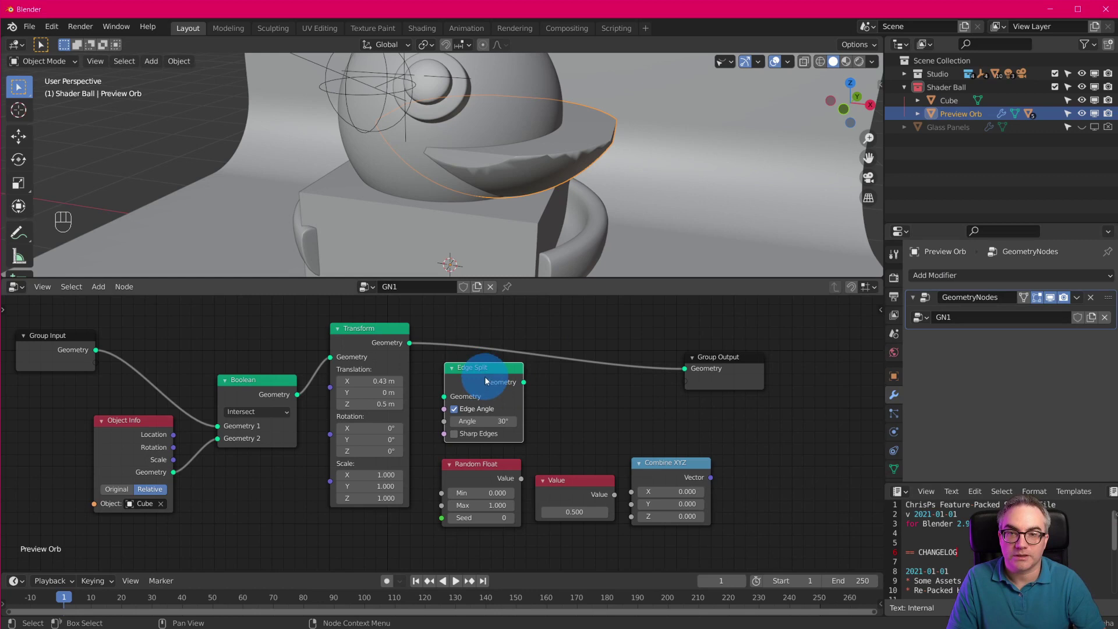
{"action": "left_click_drag", "start_coordinate": [473, 366], "coordinate": [463, 330]}
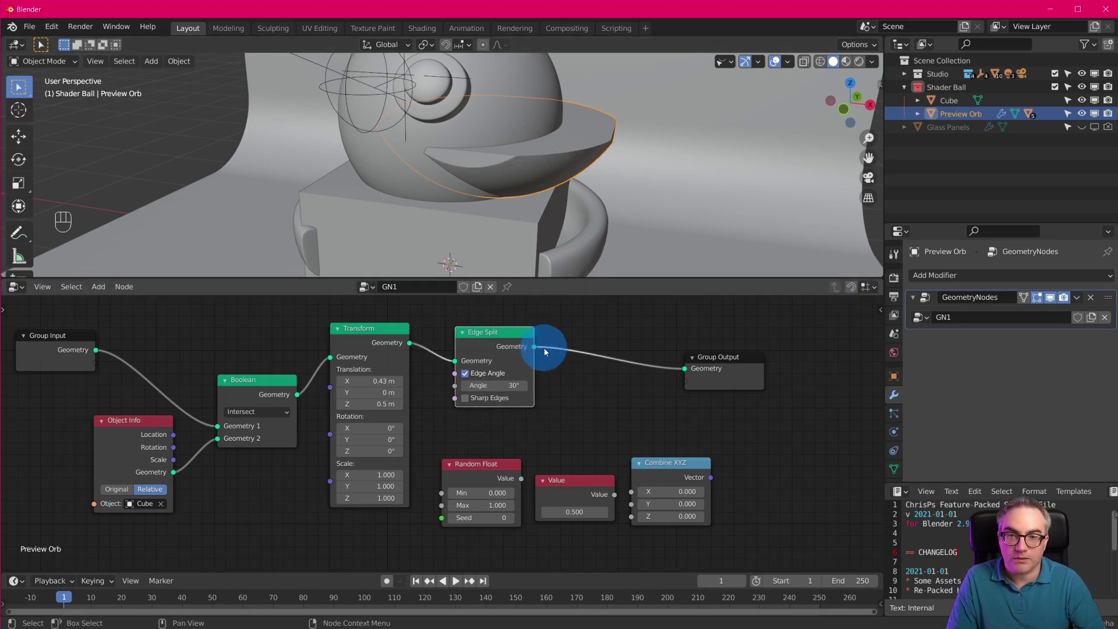
{"action": "middle_click_drag", "start_coordinate": [621, 237], "coordinate": [627, 261], "text": "shift"}
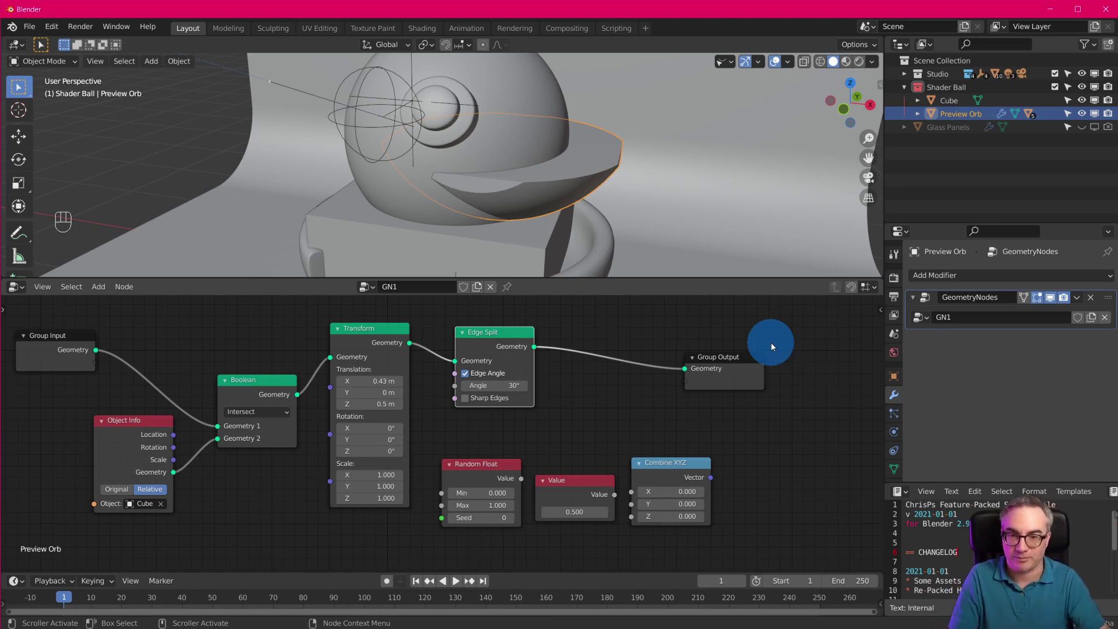
Set the viewport's solid shading lighting to MatCap and choose the blue-and-warm metallic matcap sphere
{"action": "scroll", "coordinate": [641, 169], "scroll_direction": "up", "scroll_amount": 4}
{"action": "mouse_move", "coordinate": [743, 216]}
{"action": "middle_mouse_down"}
{"action": "mouse_move", "coordinate": [680, 199]}
{"action": "mouse_move", "coordinate": [644, 222]}
{"action": "mouse_move", "coordinate": [729, 200]}
{"action": "mouse_move", "coordinate": [674, 220]}
{"action": "mouse_move", "coordinate": [678, 232]}
{"action": "mouse_move", "coordinate": [629, 217]}
{"action": "mouse_move", "coordinate": [711, 213]}
{"action": "mouse_move", "coordinate": [686, 205]}
{"action": "middle_mouse_up"}
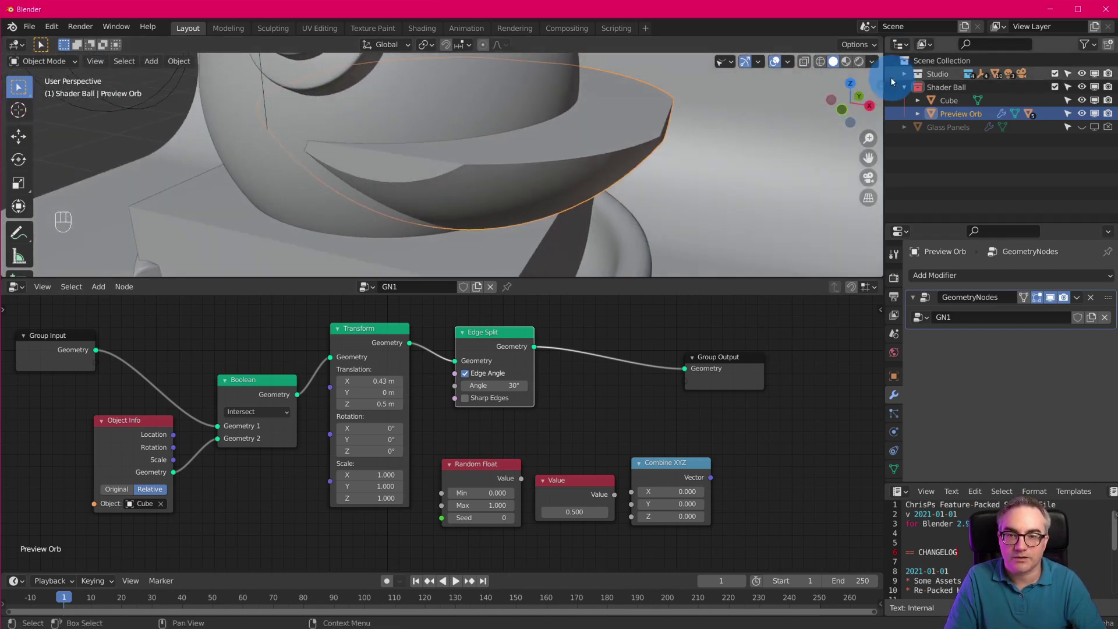
{"action": "left_click", "coordinate": [872, 61]}
{"action": "left_click", "coordinate": [876, 124]}
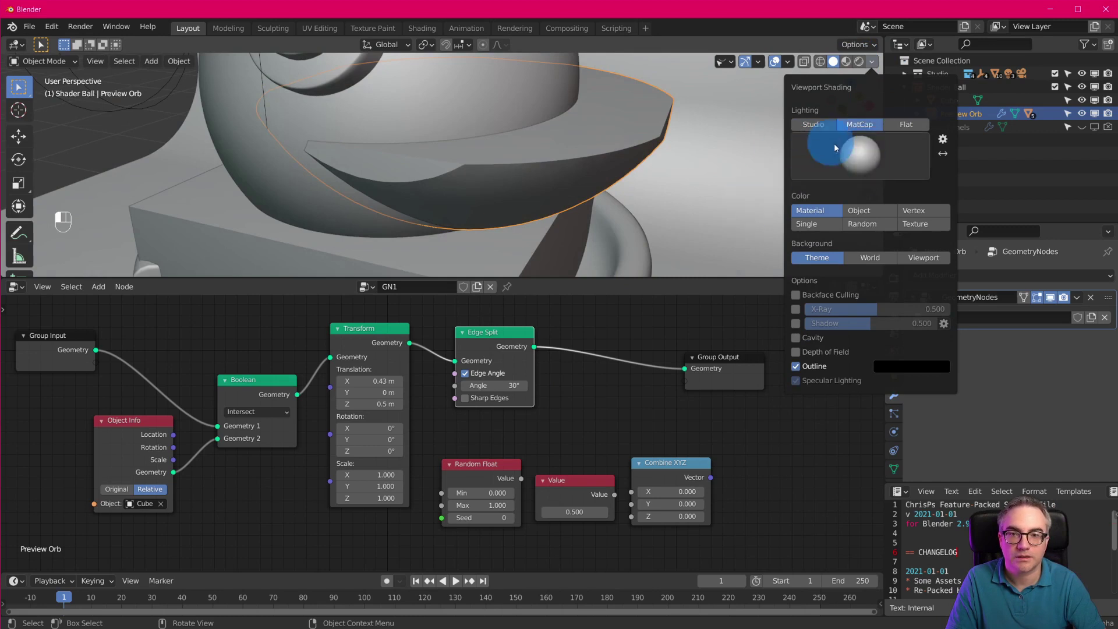
{"action": "left_click", "coordinate": [870, 163]}
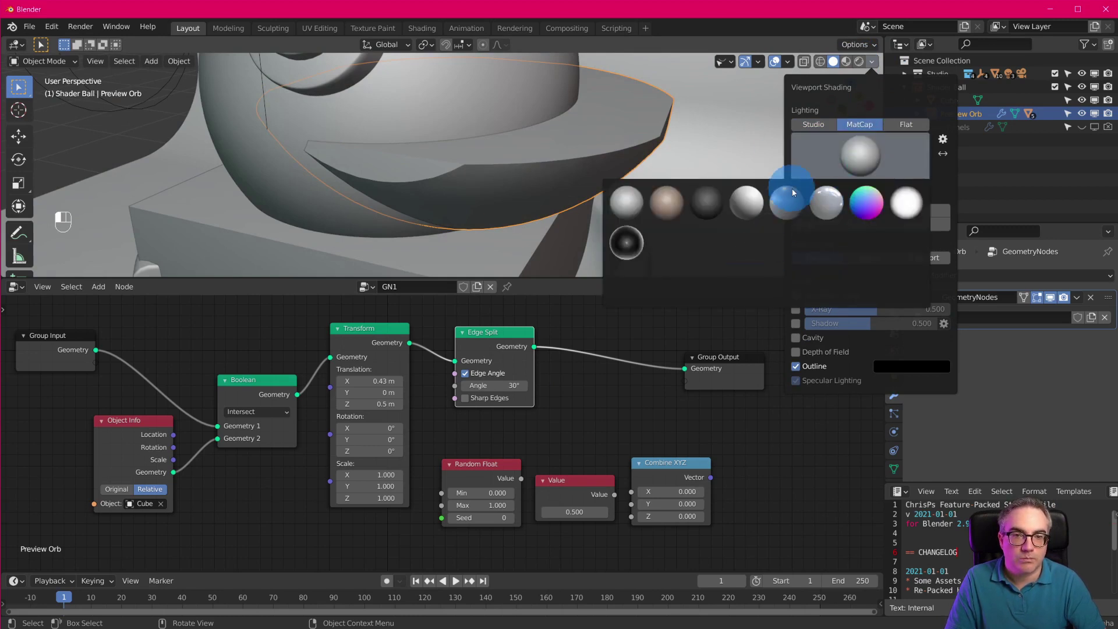
{"action": "left_click", "coordinate": [798, 209]}
{"action": "mouse_move", "coordinate": [702, 205]}
{"action": "middle_mouse_down"}
{"action": "mouse_move", "coordinate": [707, 149]}
{"action": "mouse_move", "coordinate": [690, 206]}
{"action": "mouse_move", "coordinate": [658, 236]}
{"action": "middle_mouse_up"}
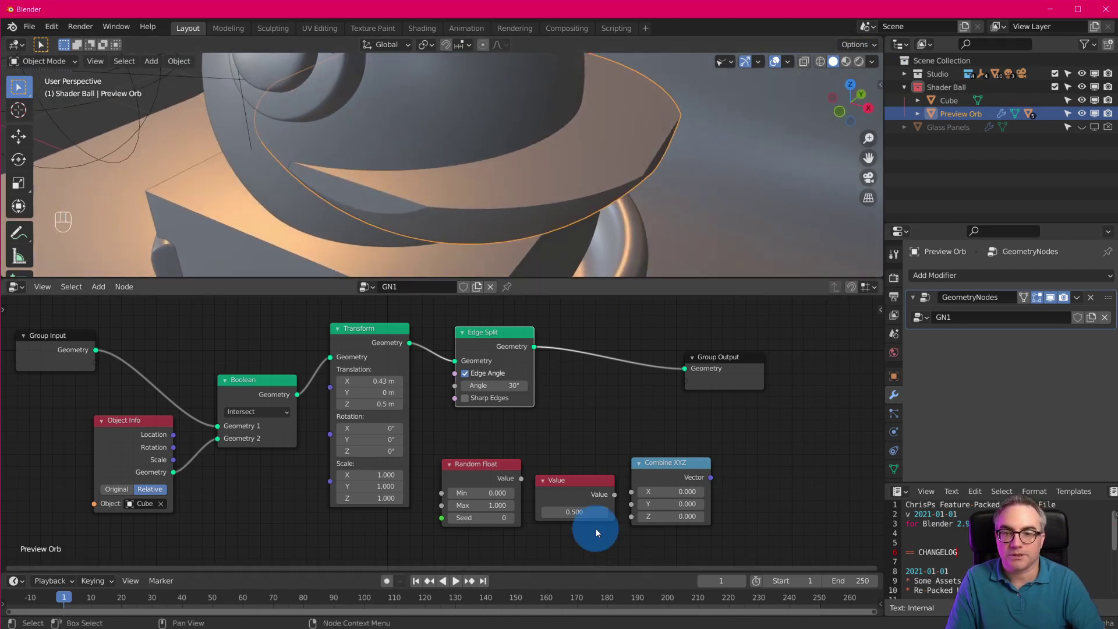
Enable the Wireframe geometry overlay at 1.000 in the viewport to show the mesh topology
{"action": "left_click", "coordinate": [788, 61]}
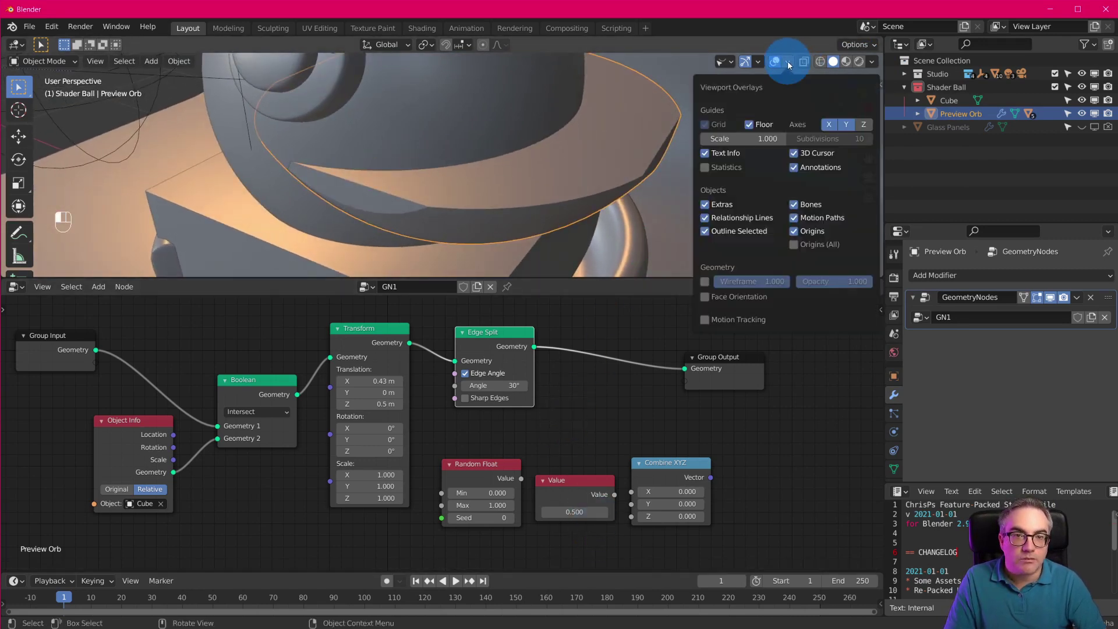
{"action": "left_click", "coordinate": [709, 283]}
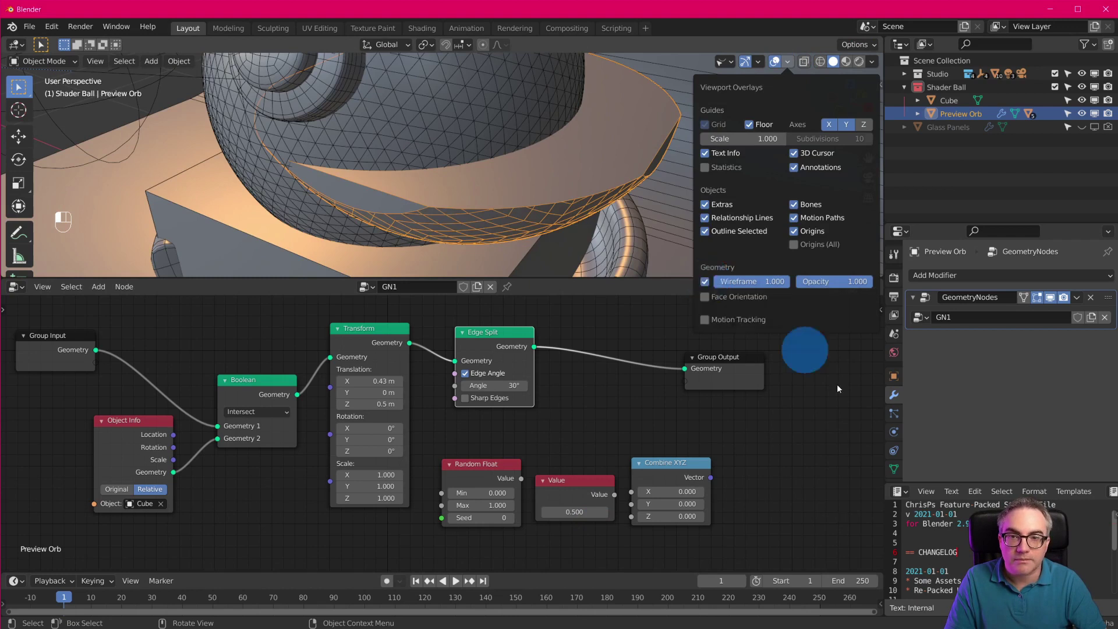
{"action": "middle_click_drag", "start_coordinate": [617, 159], "coordinate": [667, 177]}
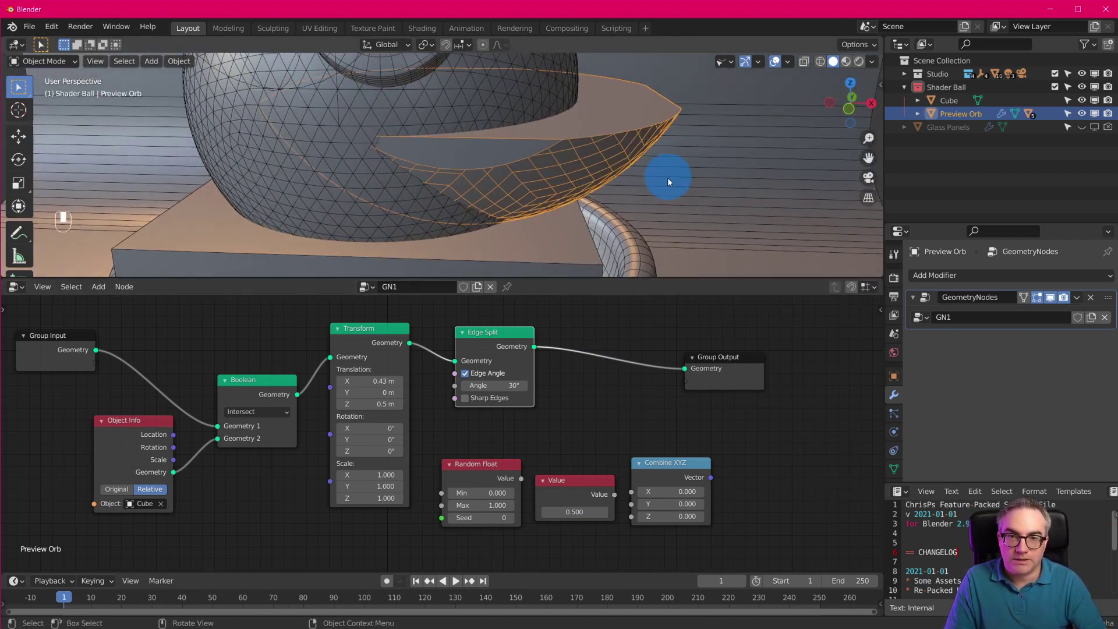
Add a Subdivision Surface node between Edge Split and Group Output in the GN1 tree
{"action": "key", "text": "shift+a"}
{"action": "mouse_move", "coordinate": [611, 337]}
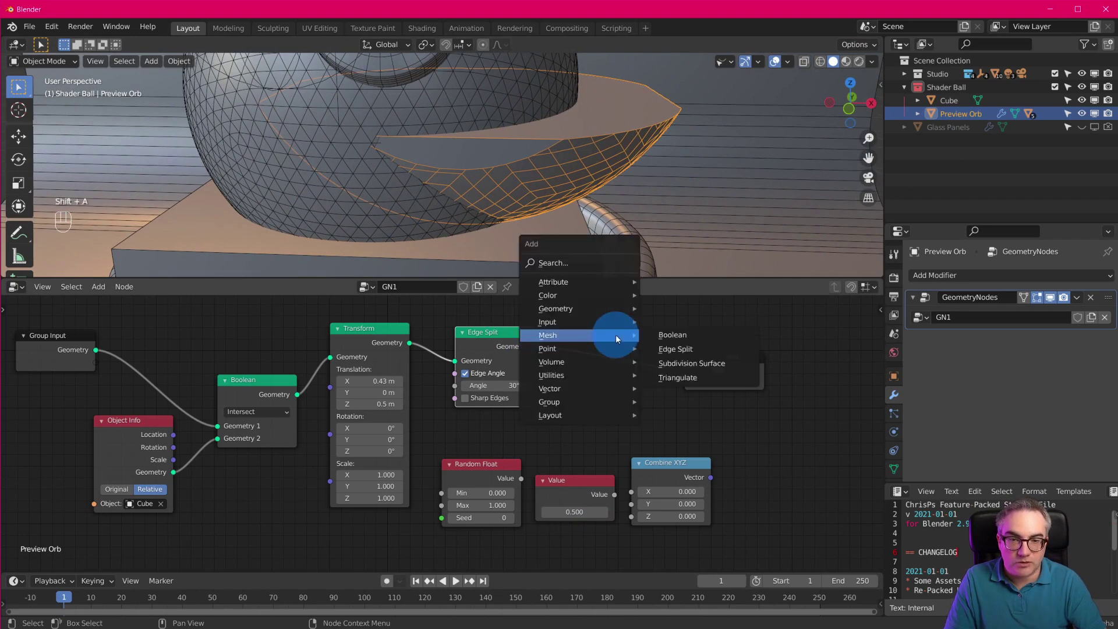
{"action": "left_click", "coordinate": [731, 368]}
{"action": "left_click", "coordinate": [568, 321]}
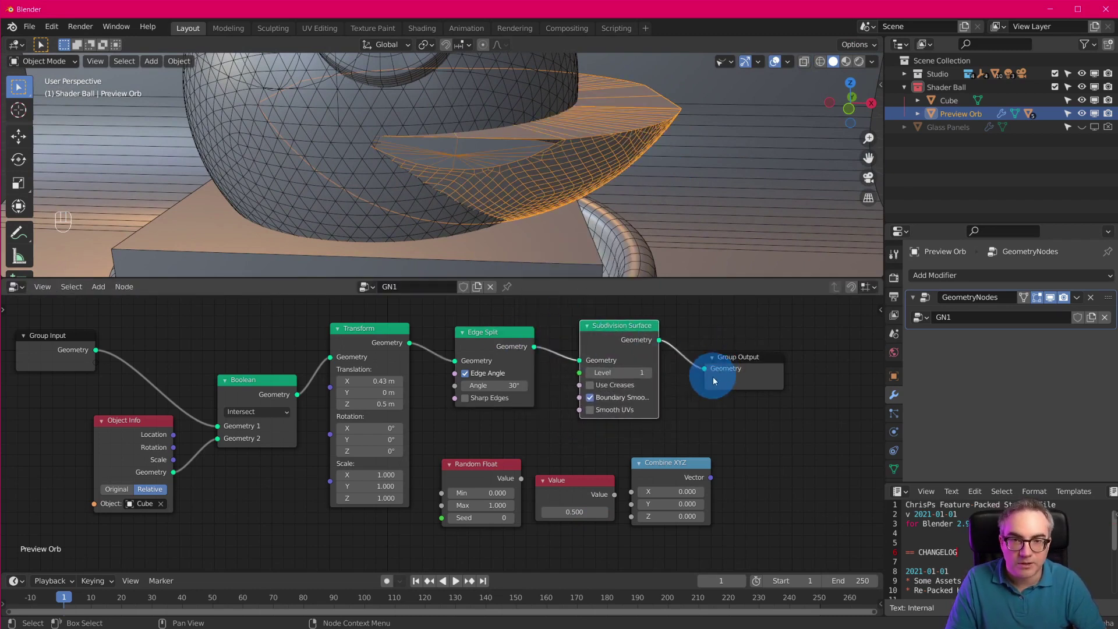
{"action": "middle_click_drag", "start_coordinate": [730, 402], "coordinate": [737, 411]}
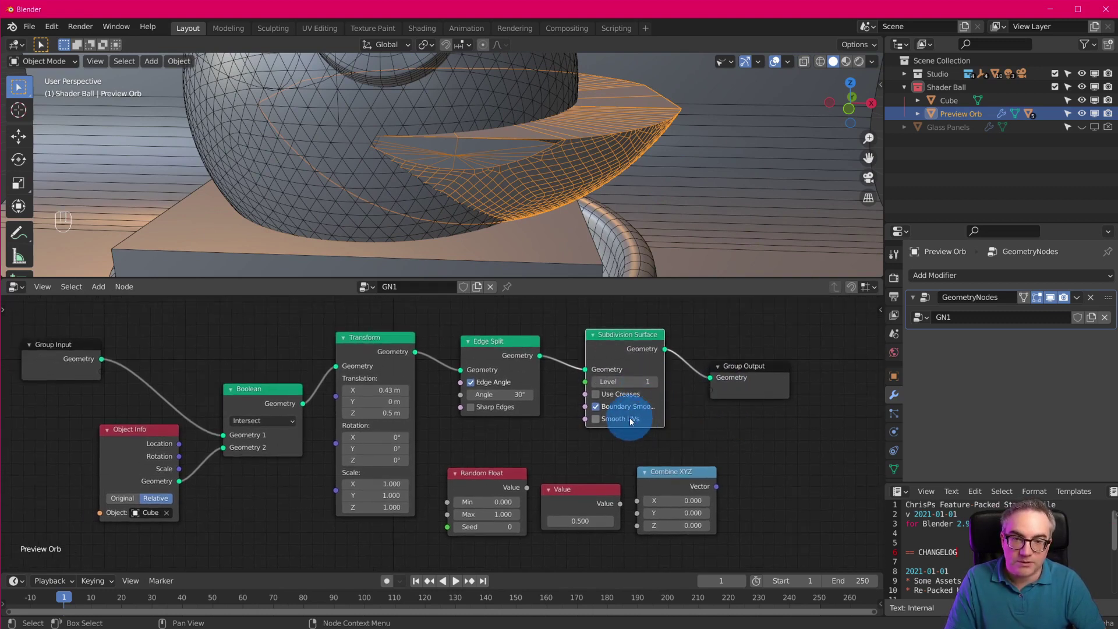
{"action": "left_click_drag", "start_coordinate": [644, 334], "coordinate": [630, 330]}
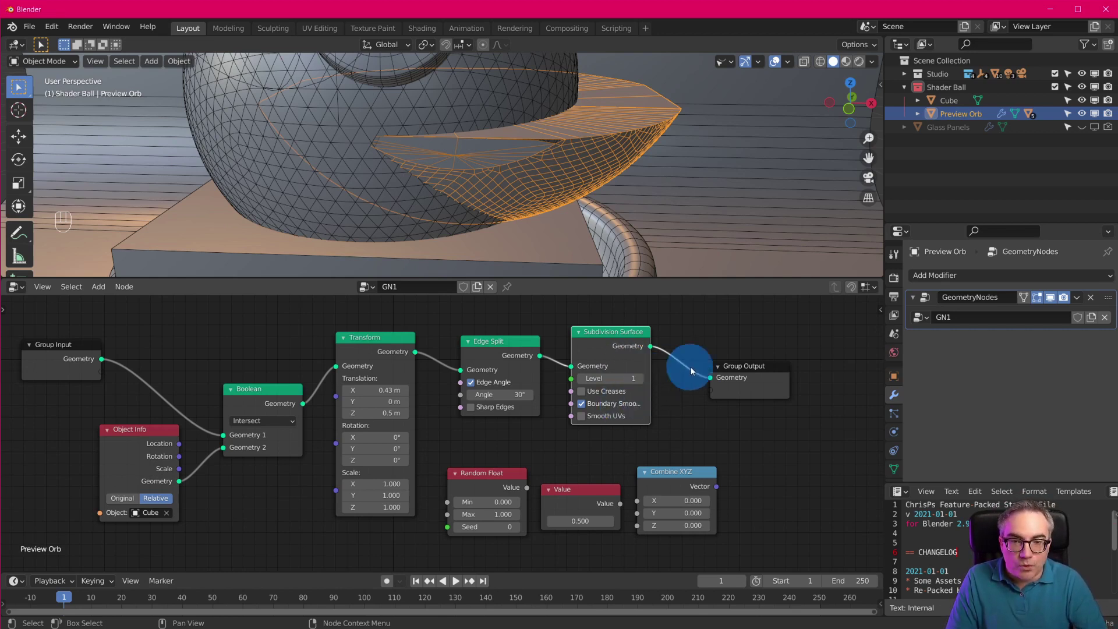
Add a Triangulate node between Subdivision Surface and Group Output
{"action": "key", "text": "shift+a"}
{"action": "mouse_move", "coordinate": [722, 341]}
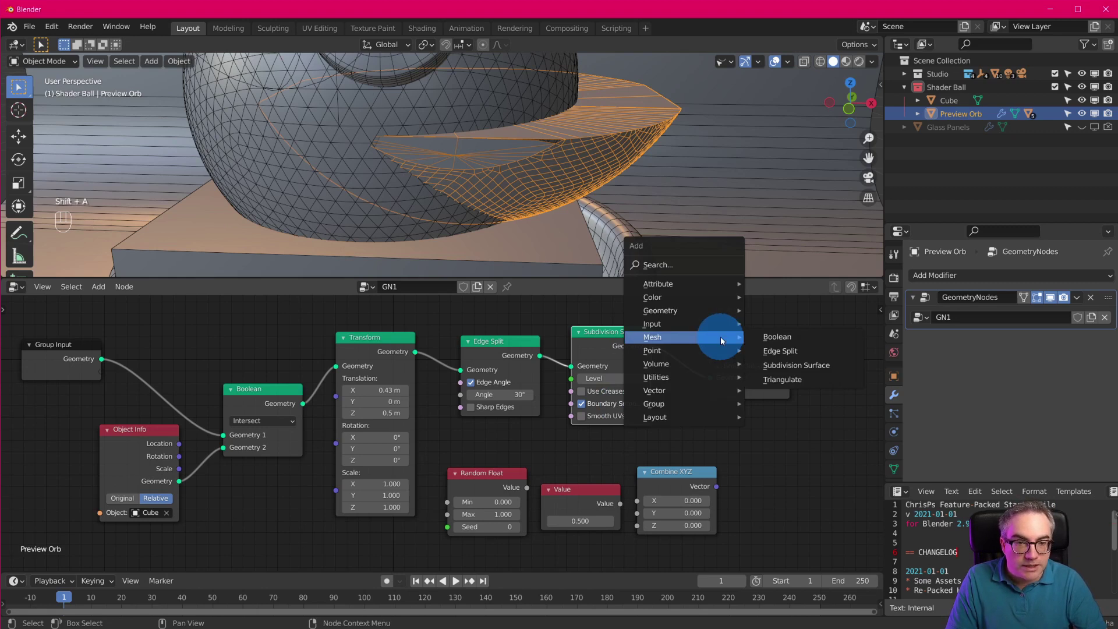
{"action": "left_click", "coordinate": [782, 379]}
{"action": "left_click", "coordinate": [666, 339]}
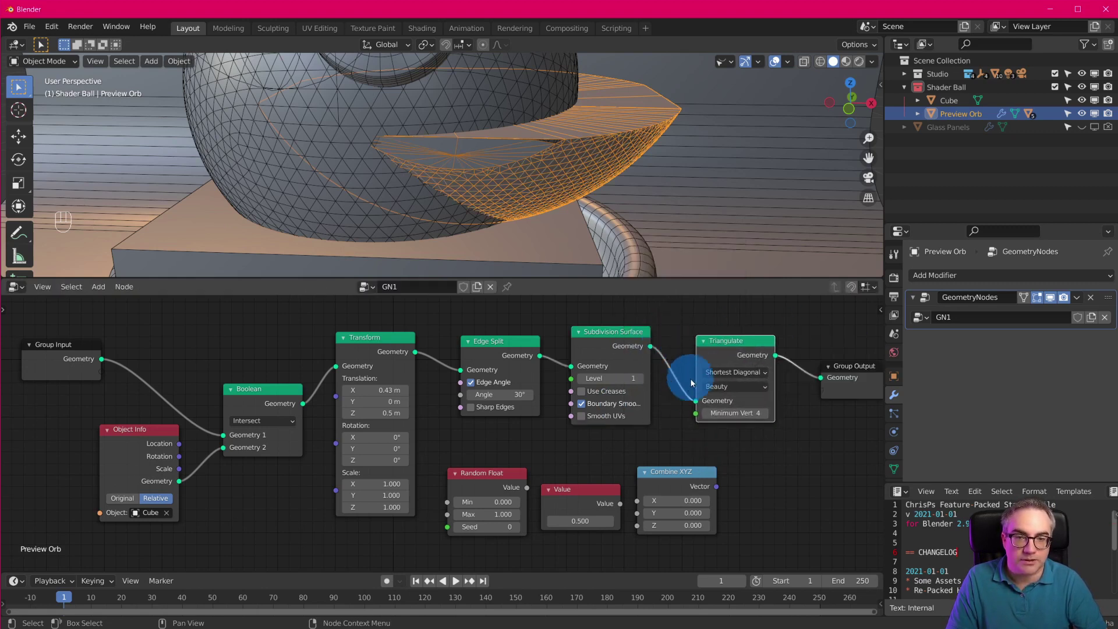
Mute and unmute the Triangulate node to compare the orb's mesh with and without triangulation
{"action": "scroll", "coordinate": [686, 403], "scroll_direction": "up", "scroll_amount": 1}
{"action": "left_click", "coordinate": [758, 346]}
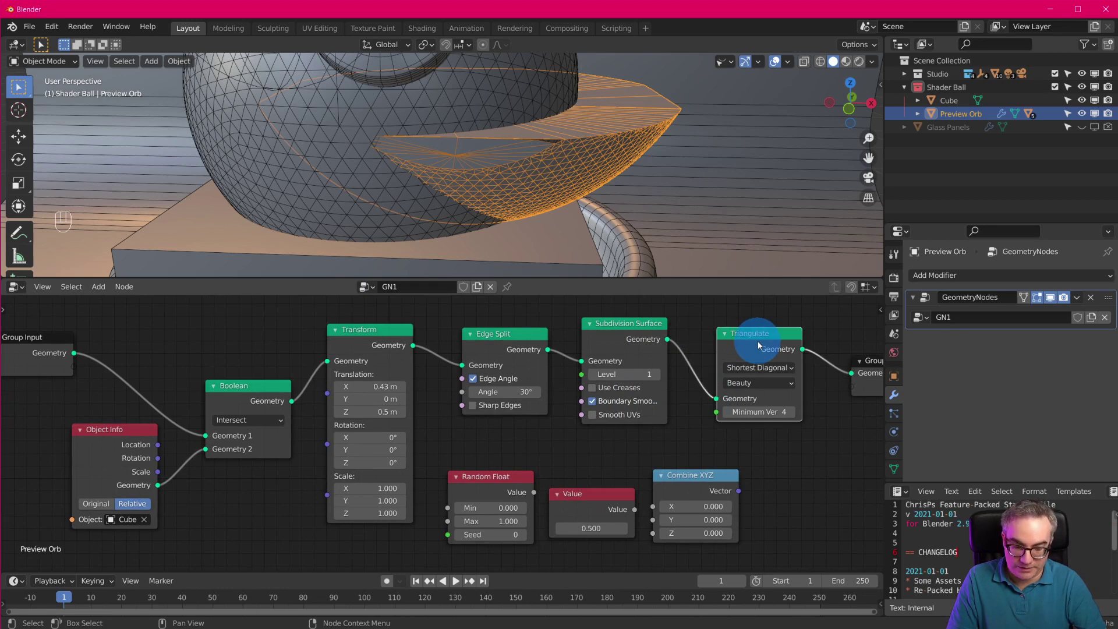
{"action": "key", "text": "m"}
{"action": "middle_click_drag", "start_coordinate": [419, 197], "coordinate": [449, 175]}
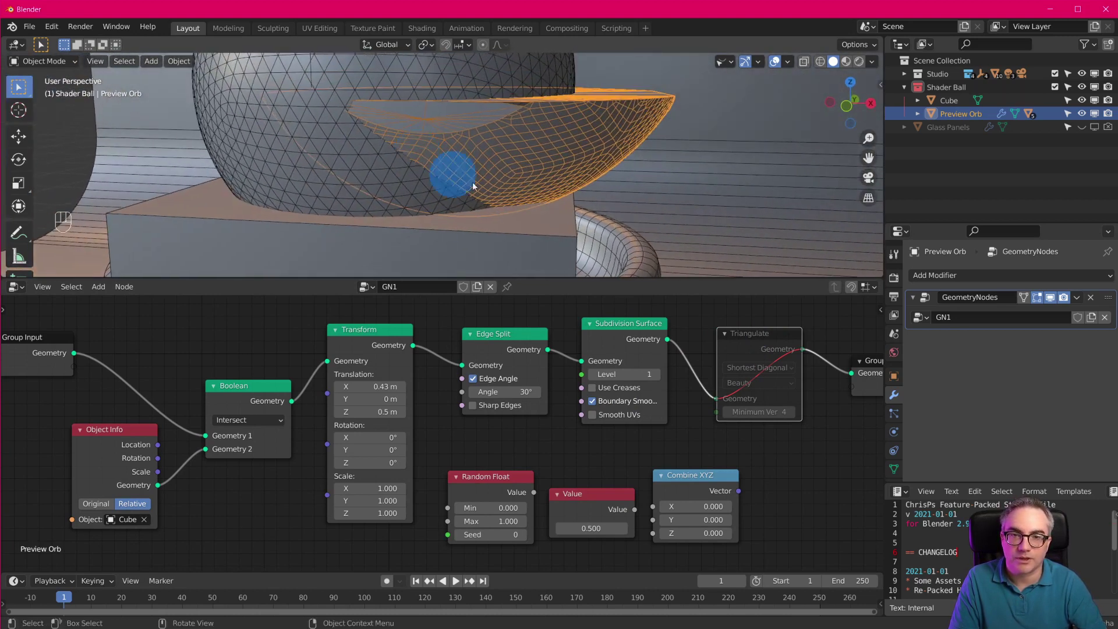
{"action": "key", "text": "m"}
{"action": "middle_click_drag", "start_coordinate": [607, 163], "coordinate": [569, 162]}
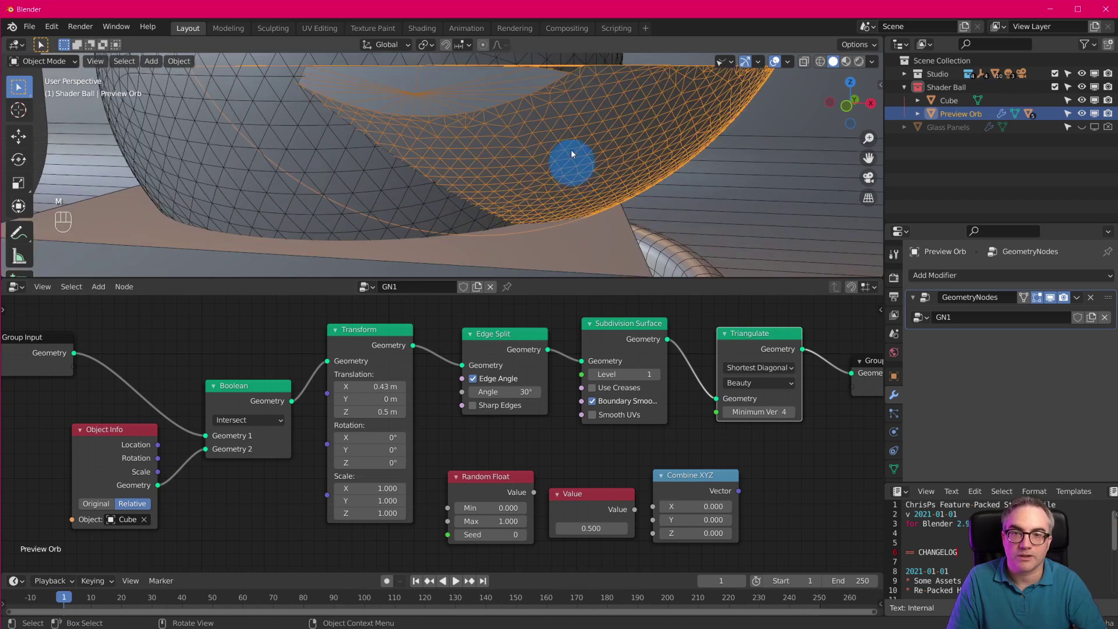
Delete the Edge Split, Subdivision Surface and Triangulate nodes and link Transform's geometry directly to Group Output
{"action": "scroll", "coordinate": [784, 472], "scroll_direction": "down", "scroll_amount": 1}
{"action": "middle_click_drag", "start_coordinate": [784, 473], "coordinate": [789, 451], "text": "shift"}
{"action": "left_click", "coordinate": [506, 331], "text": "shift"}
{"action": "left_click", "coordinate": [606, 328], "text": "shift"}
{"action": "left_click", "coordinate": [722, 336], "text": "shift"}
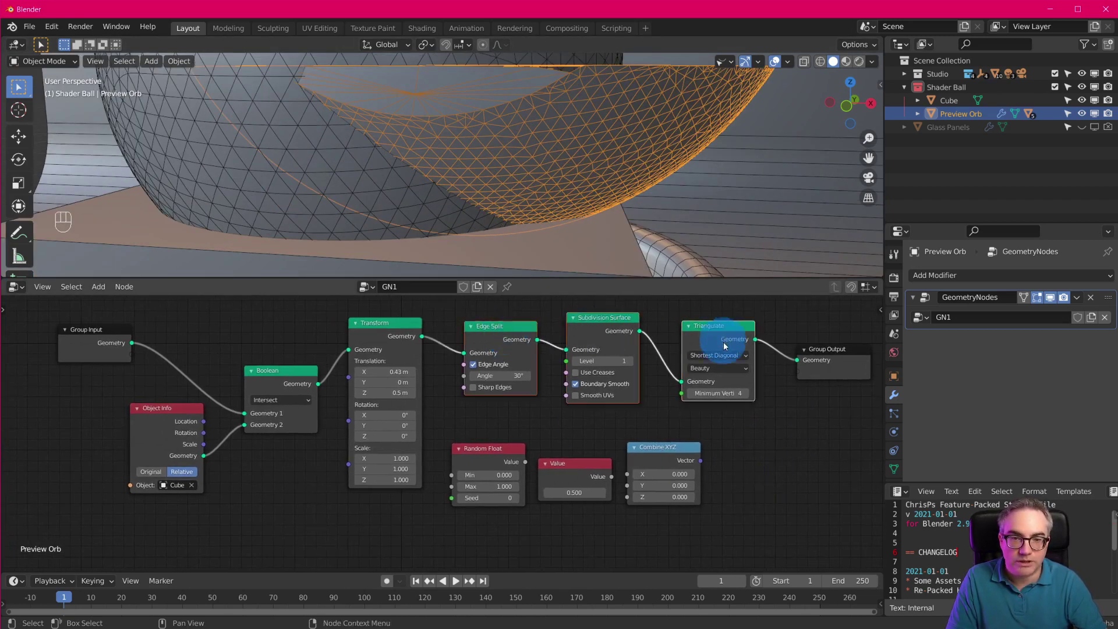
{"action": "key", "text": "x"}
{"action": "left_click", "coordinate": [498, 389]}
{"action": "left_click_drag", "start_coordinate": [434, 348], "coordinate": [803, 360]}
Switch the Boolean node's operation to Union and set the Transform node's X translation to 2.63 m
{"action": "scroll", "coordinate": [605, 192], "scroll_direction": "down", "scroll_amount": 5}
{"action": "scroll", "coordinate": [625, 181], "scroll_direction": "up", "scroll_amount": 2}
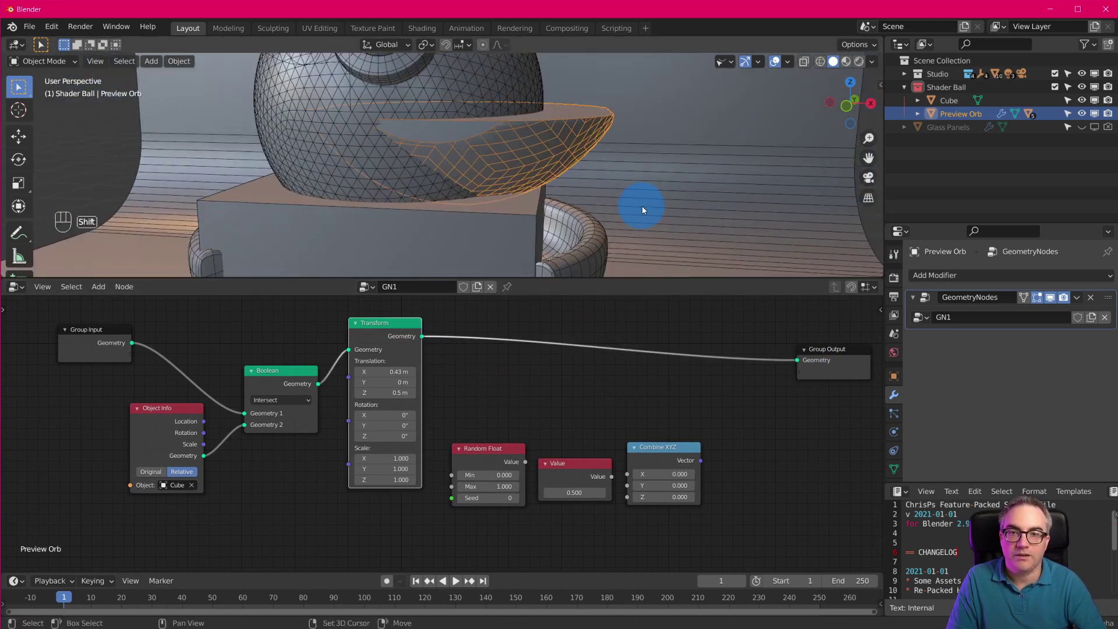
{"action": "middle_click_drag", "start_coordinate": [642, 205], "coordinate": [644, 232], "text": "shift"}
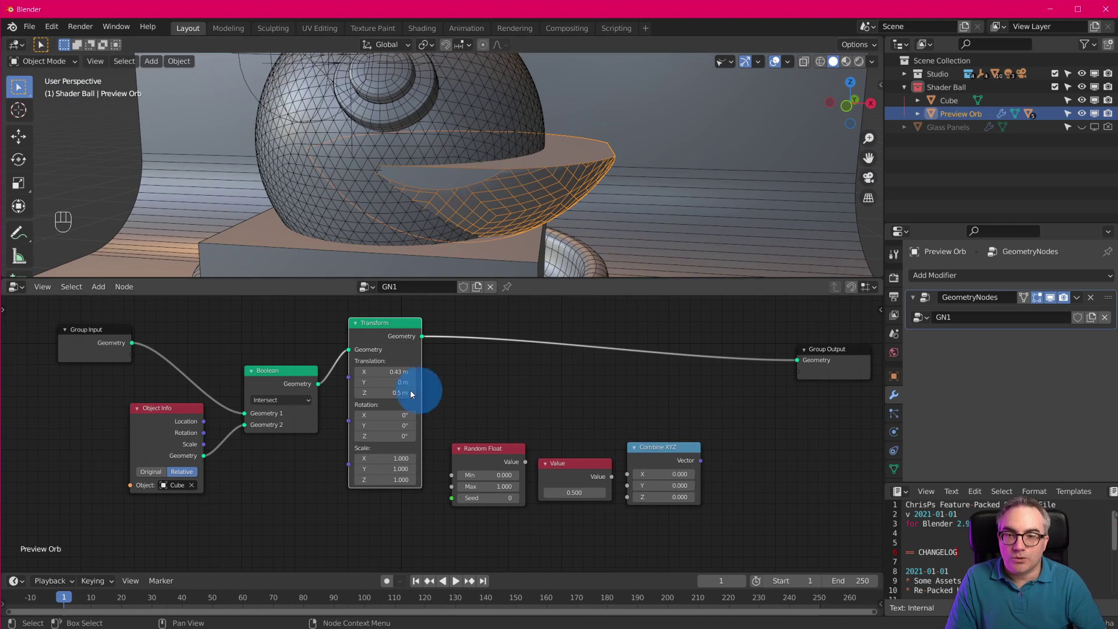
{"action": "left_click", "coordinate": [282, 423]}
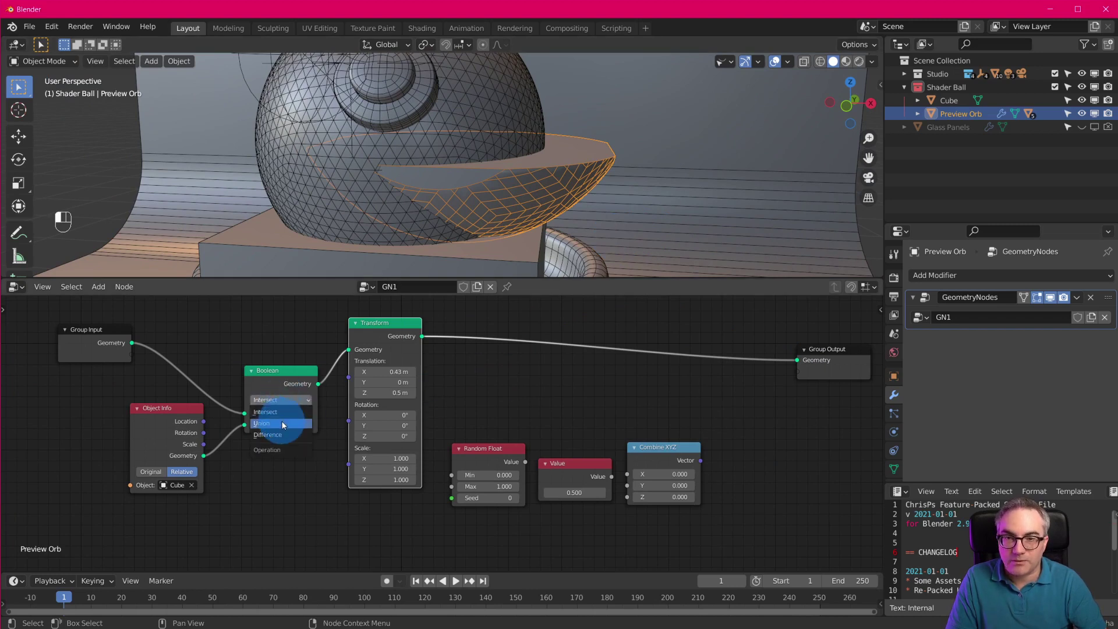
{"action": "middle_click_drag", "start_coordinate": [573, 198], "coordinate": [585, 188]}
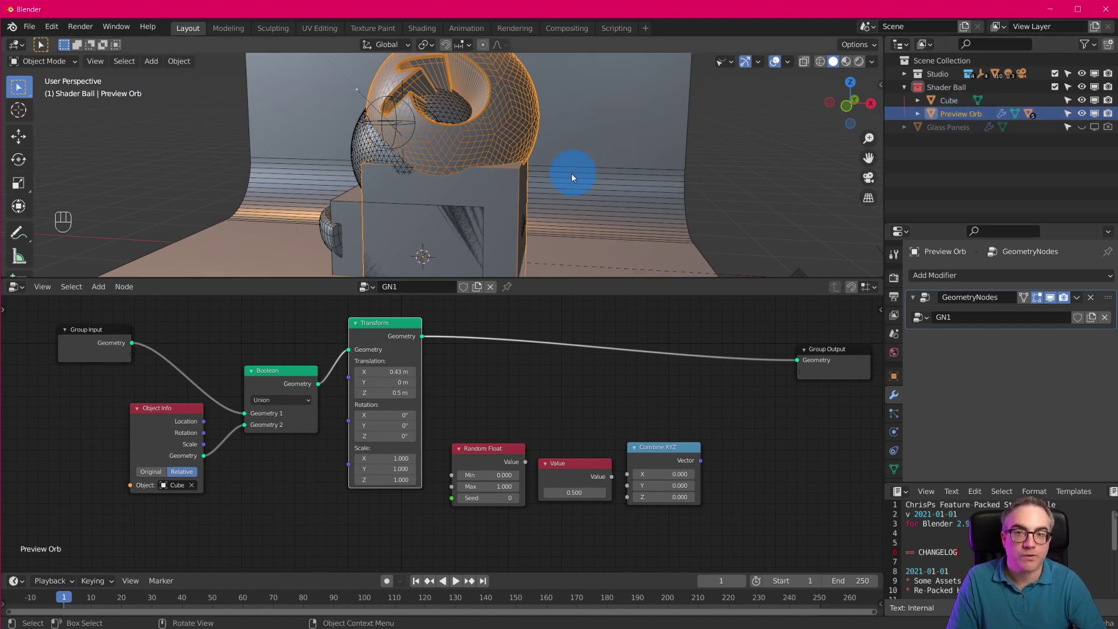
{"action": "mouse_move", "coordinate": [389, 374]}
{"action": "left_mouse_down"}
{"action": "mouse_move", "coordinate": [420, 382]}
{"action": "mouse_move", "coordinate": [399, 379]}
{"action": "left_mouse_up"}
{"action": "middle_click_drag", "start_coordinate": [674, 170], "coordinate": [694, 190]}
Set the Boolean node's operation to Difference and inspect the cut on the underside of the orb
{"action": "left_click", "coordinate": [294, 400]}
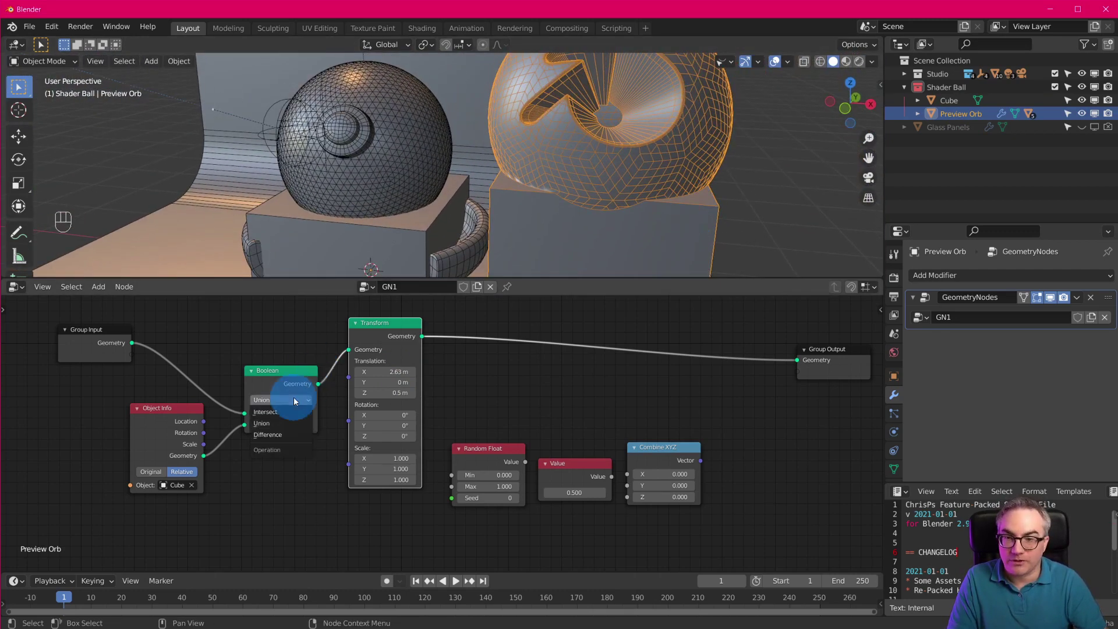
{"action": "left_click", "coordinate": [291, 435]}
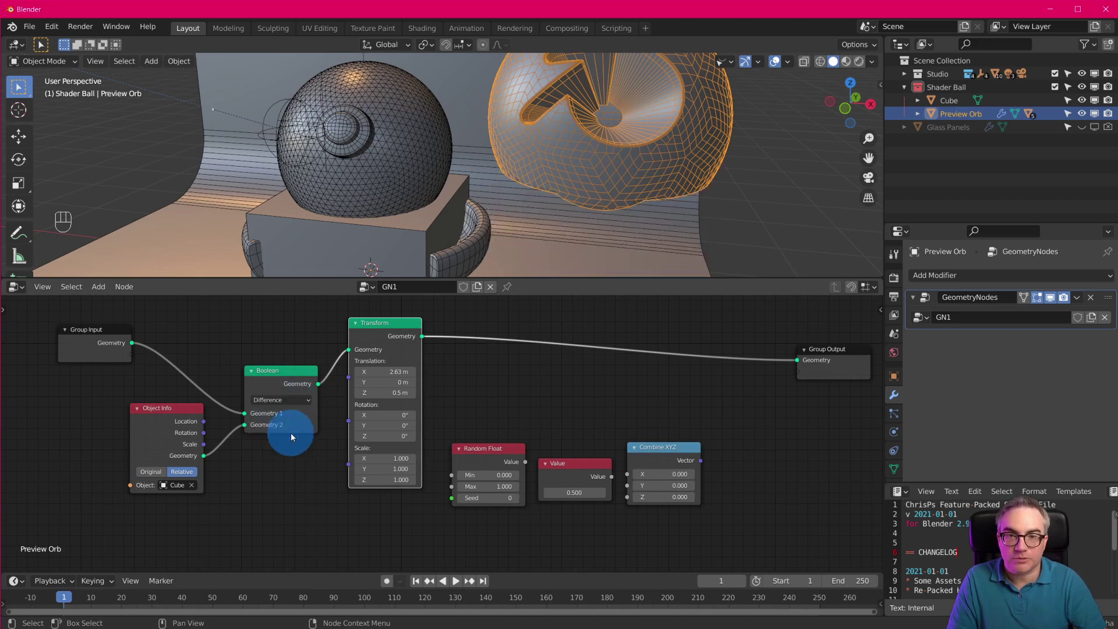
{"action": "middle_click_drag", "start_coordinate": [672, 229], "coordinate": [662, 179]}
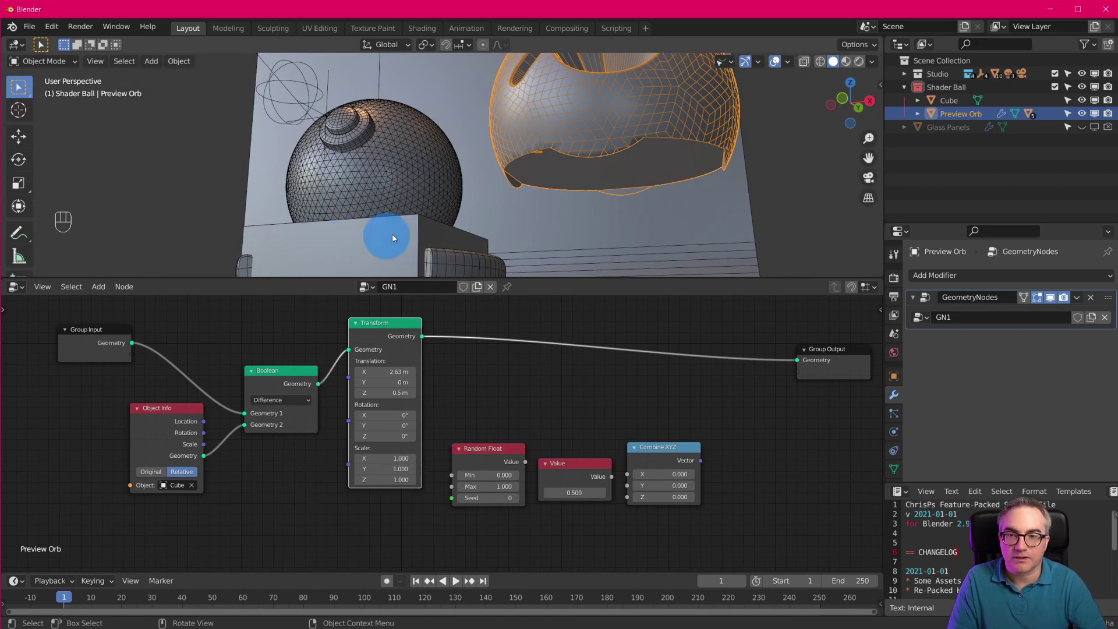
{"action": "middle_click_drag", "start_coordinate": [675, 141], "coordinate": [666, 177]}
Scale the cube under the orb down and raise it along the Z axis so it cuts higher into the orb
{"action": "middle_click_drag", "start_coordinate": [570, 225], "coordinate": [492, 210]}
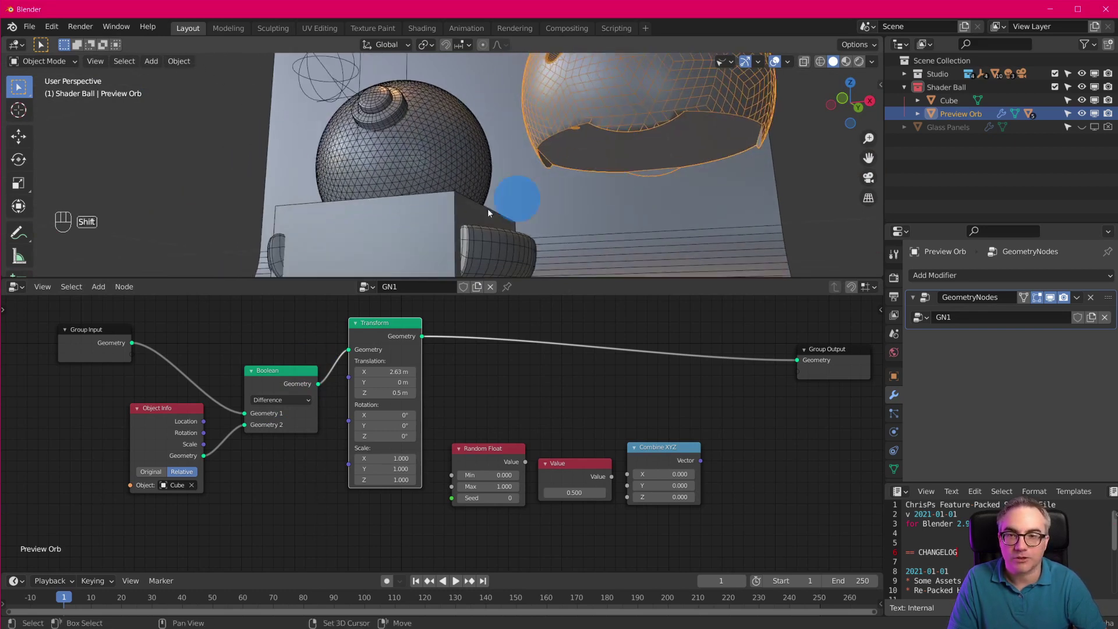
{"action": "left_click", "coordinate": [491, 211]}
{"action": "key", "text": "s"}
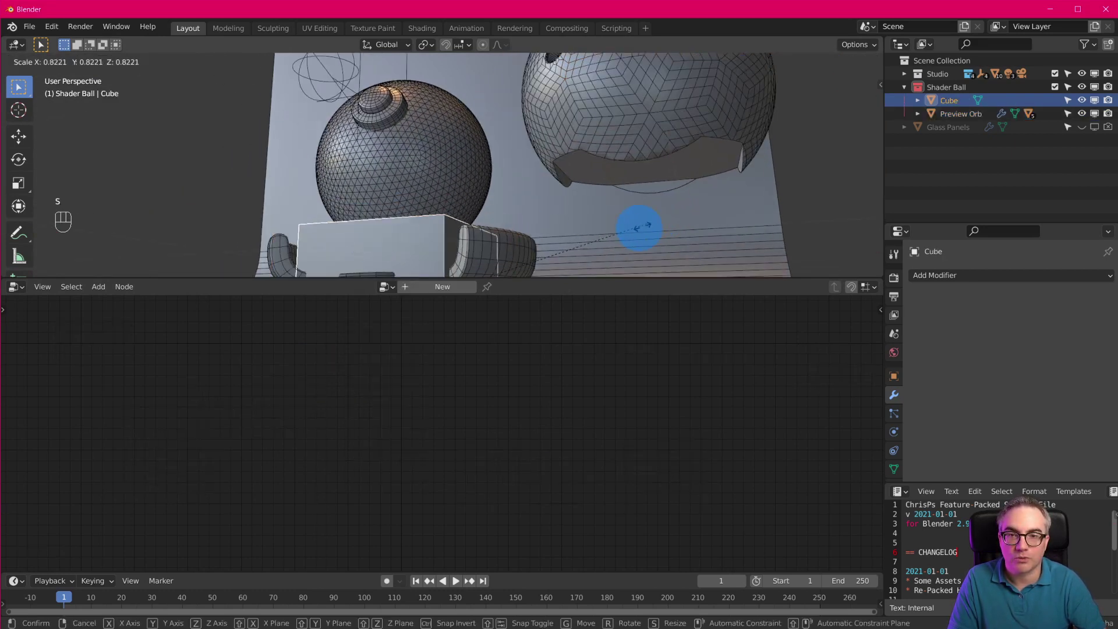
{"action": "left_click", "coordinate": [599, 240]}
{"action": "key", "text": "g"}
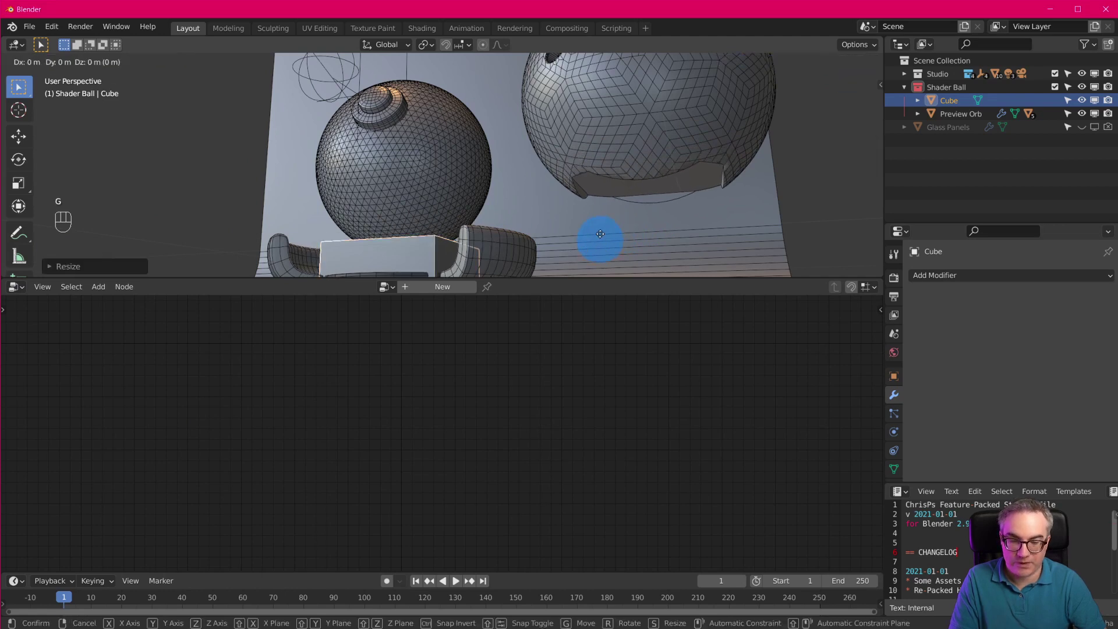
{"action": "key", "text": "z"}
{"action": "left_click", "coordinate": [683, 171]}
{"action": "middle_click_drag", "start_coordinate": [683, 171], "coordinate": [651, 204]}
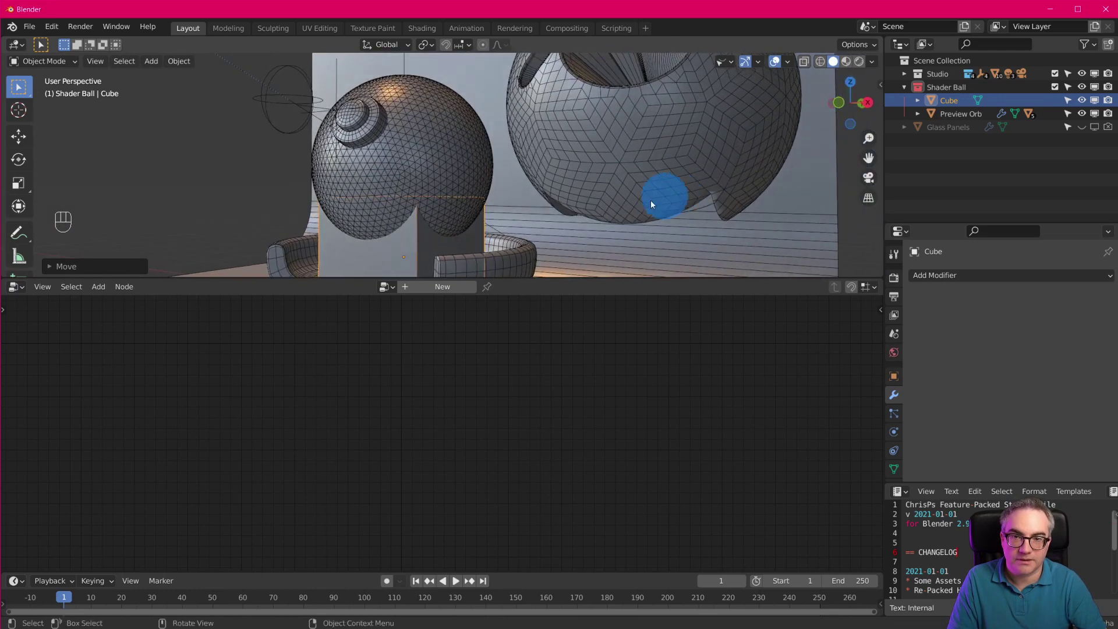
Move the cube about half a metre in the negative Y direction
{"action": "key", "text": "g"}
{"action": "key", "text": "y"}
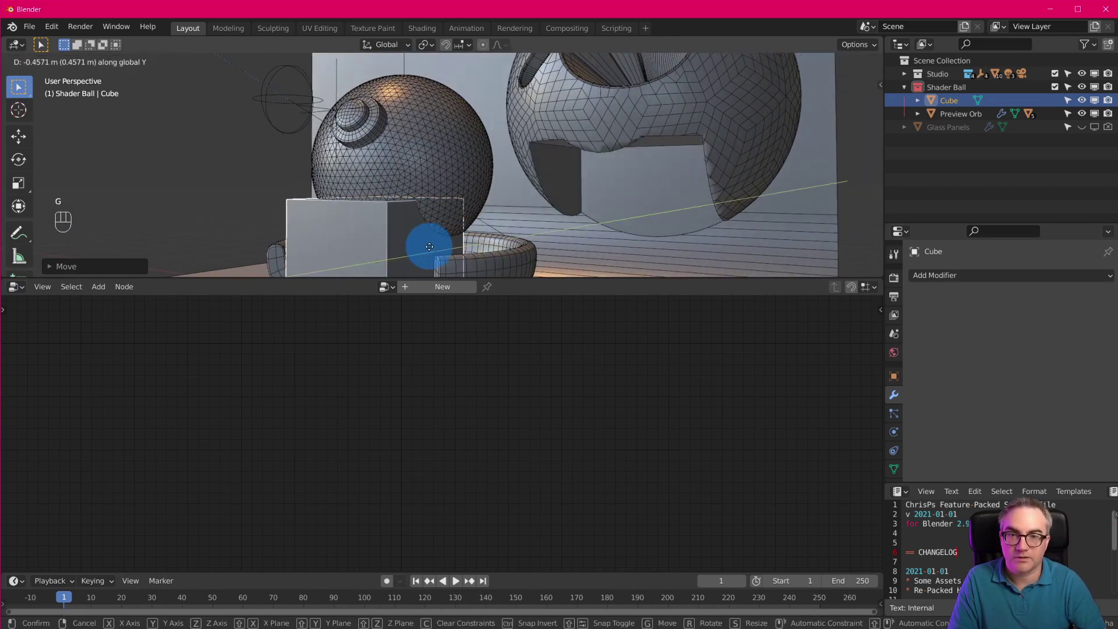
{"action": "left_click", "coordinate": [412, 245]}
{"action": "middle_click_drag", "start_coordinate": [411, 244], "coordinate": [700, 158]}
Delete the unused Random Float, Value and Combine XYZ nodes from the Preview Orb's node tree
{"action": "left_click", "coordinate": [699, 158]}
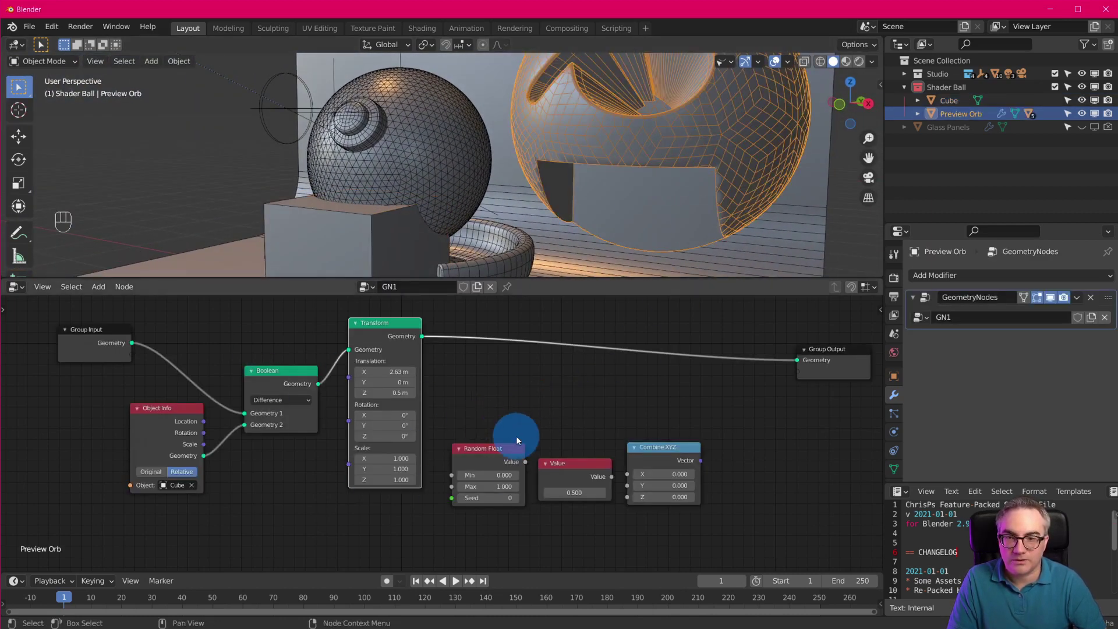
{"action": "left_click", "coordinate": [490, 458]}
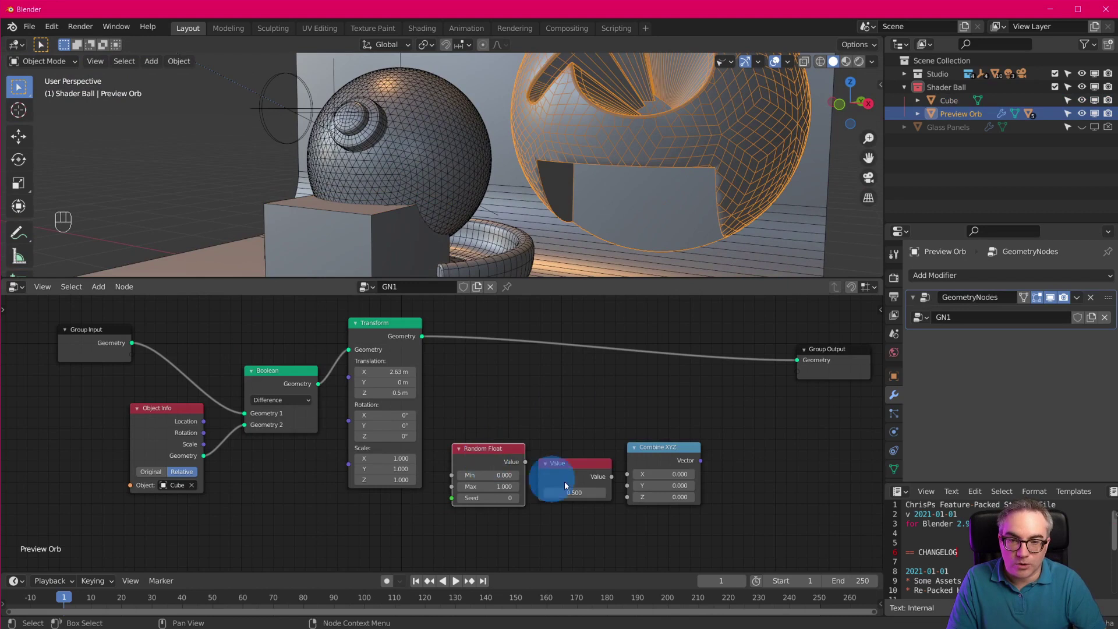
{"action": "left_click", "coordinate": [609, 466], "text": "shift"}
{"action": "left_click", "coordinate": [668, 447], "text": "shift"}
{"action": "key", "text": "x"}
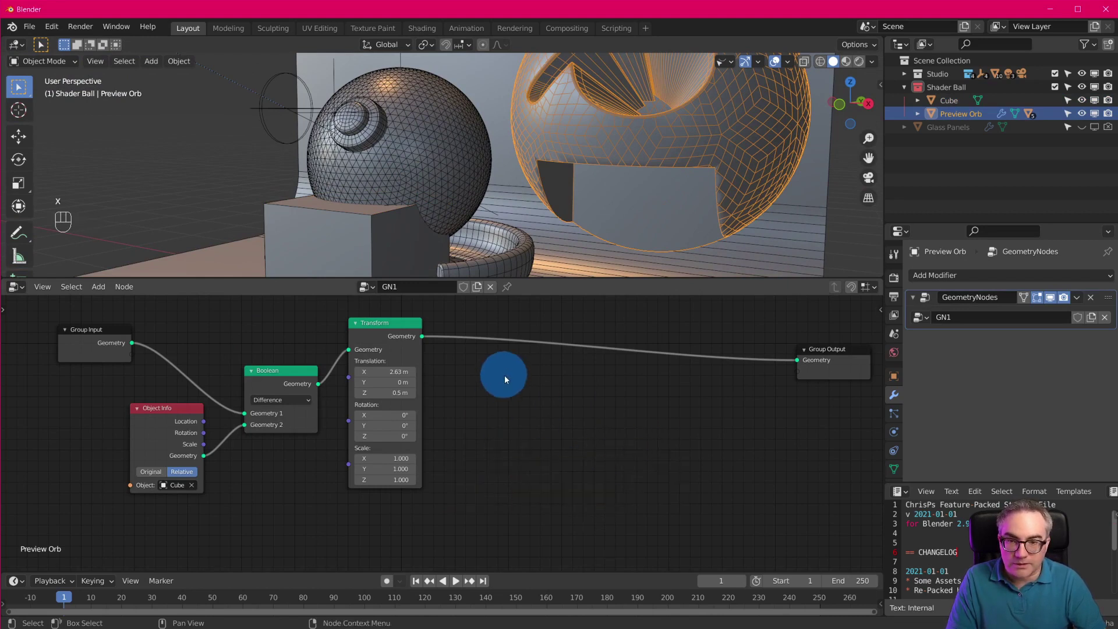
Add a Boolean Math node from the utilities and place it unconnected beside the Transform node
{"action": "key", "text": "shift+a"}
{"action": "mouse_move", "coordinate": [499, 388]}
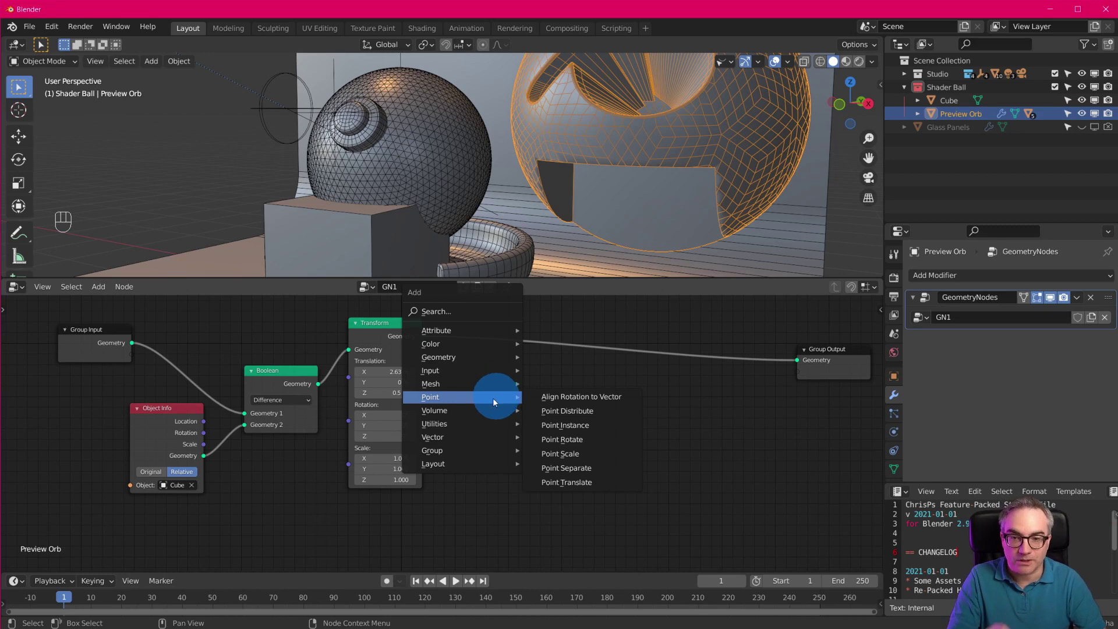
{"action": "mouse_move", "coordinate": [477, 415]}
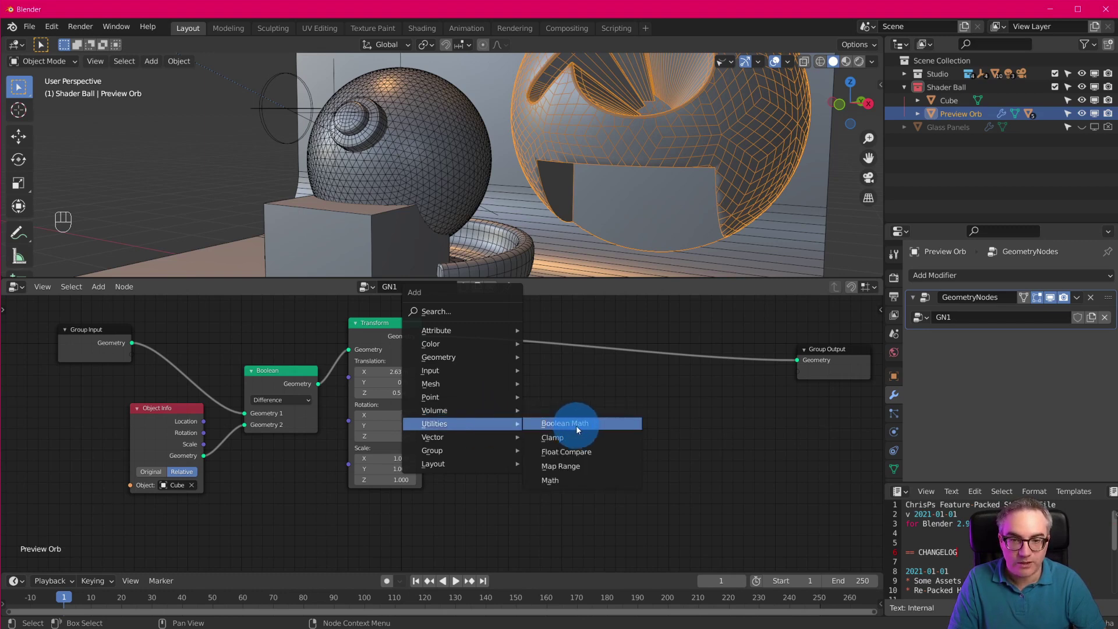
{"action": "left_click", "coordinate": [589, 424]}
{"action": "left_click", "coordinate": [511, 392]}
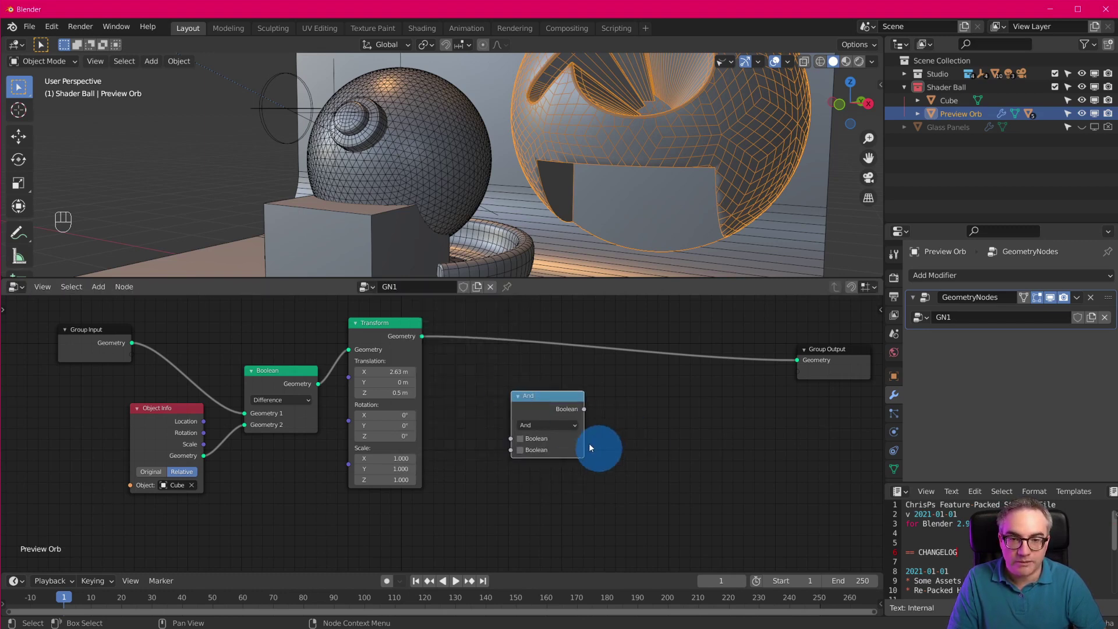
Add a Clamp node from the utilities and place it unconnected beside the Boolean Math node
{"action": "left_click", "coordinate": [548, 425]}
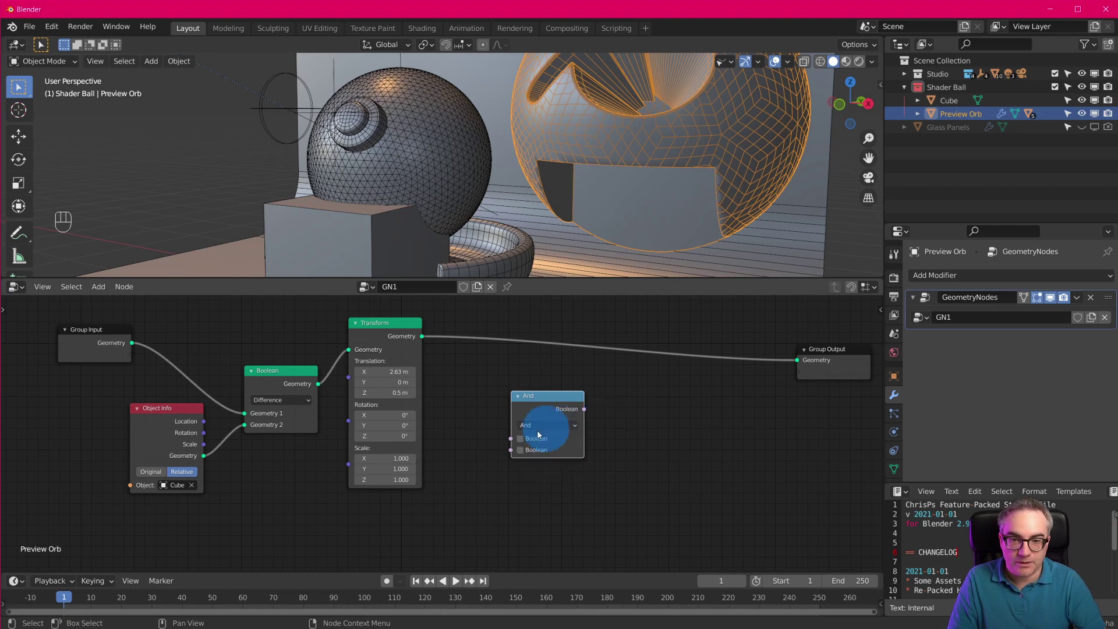
{"action": "left_click", "coordinate": [552, 423]}
{"action": "key", "text": "shift+a"}
{"action": "mouse_move", "coordinate": [630, 419]}
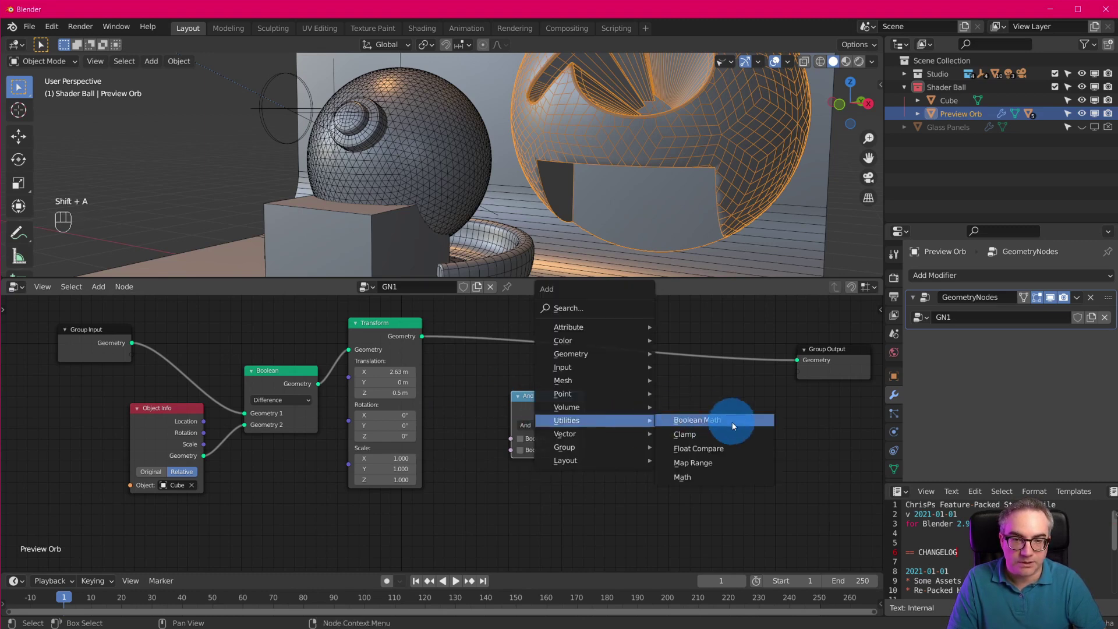
{"action": "left_click", "coordinate": [732, 434]}
{"action": "left_click", "coordinate": [656, 419]}
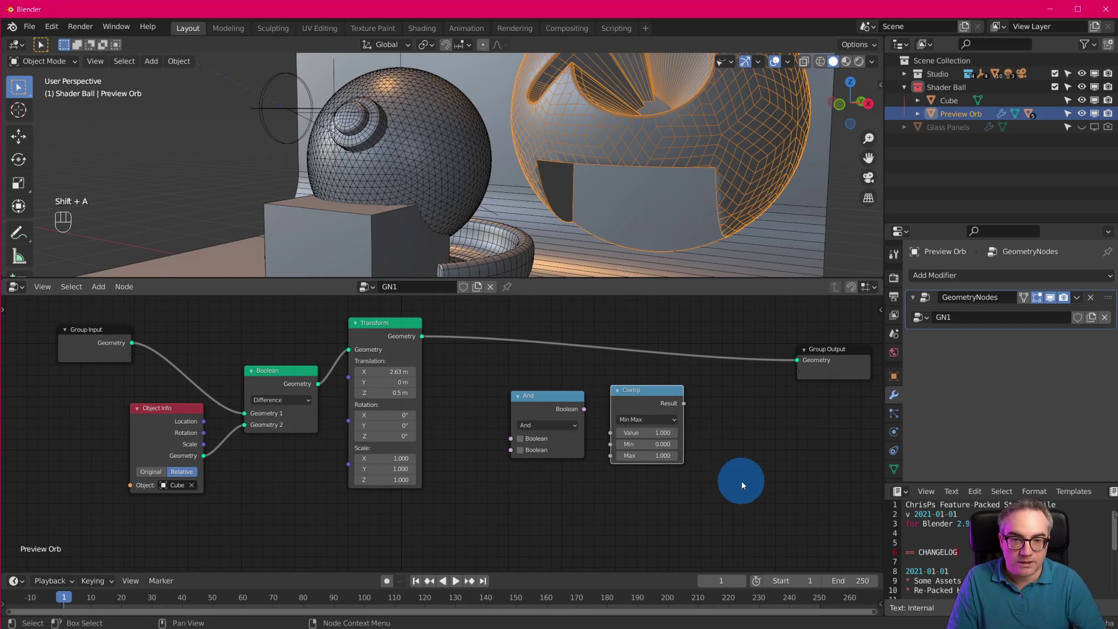
Add a Float Compare node from the utilities and place it unconnected beside the Clamp node
{"action": "key", "text": "shift+a"}
{"action": "mouse_move", "coordinate": [738, 423]}
{"action": "left_click", "coordinate": [832, 456]}
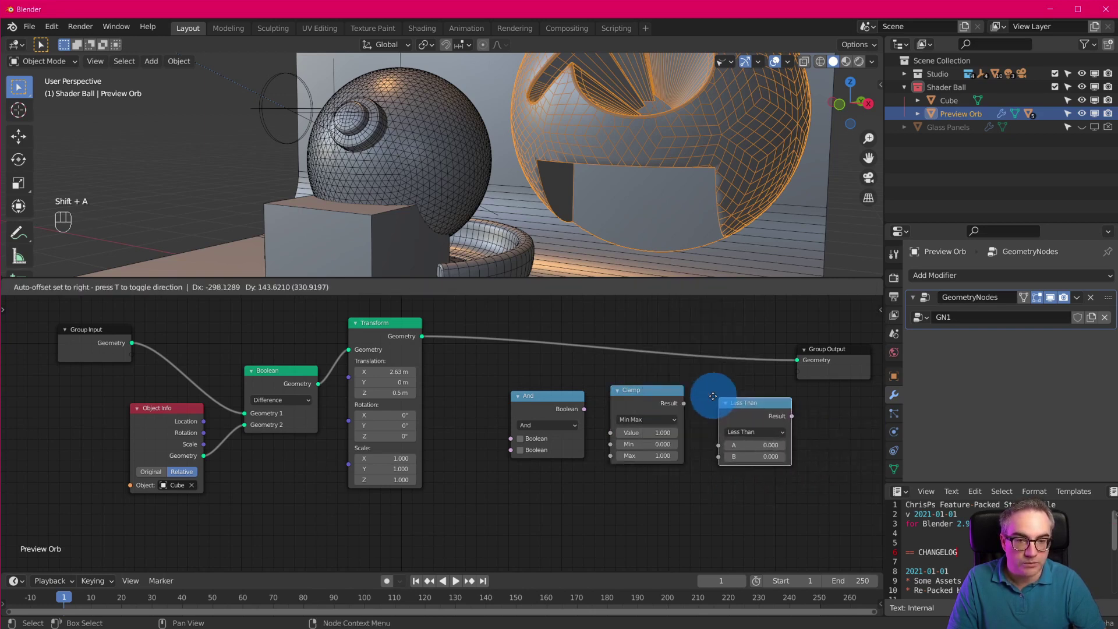
{"action": "left_click", "coordinate": [707, 400]}
{"action": "middle_click_drag", "start_coordinate": [799, 491], "coordinate": [763, 491]}
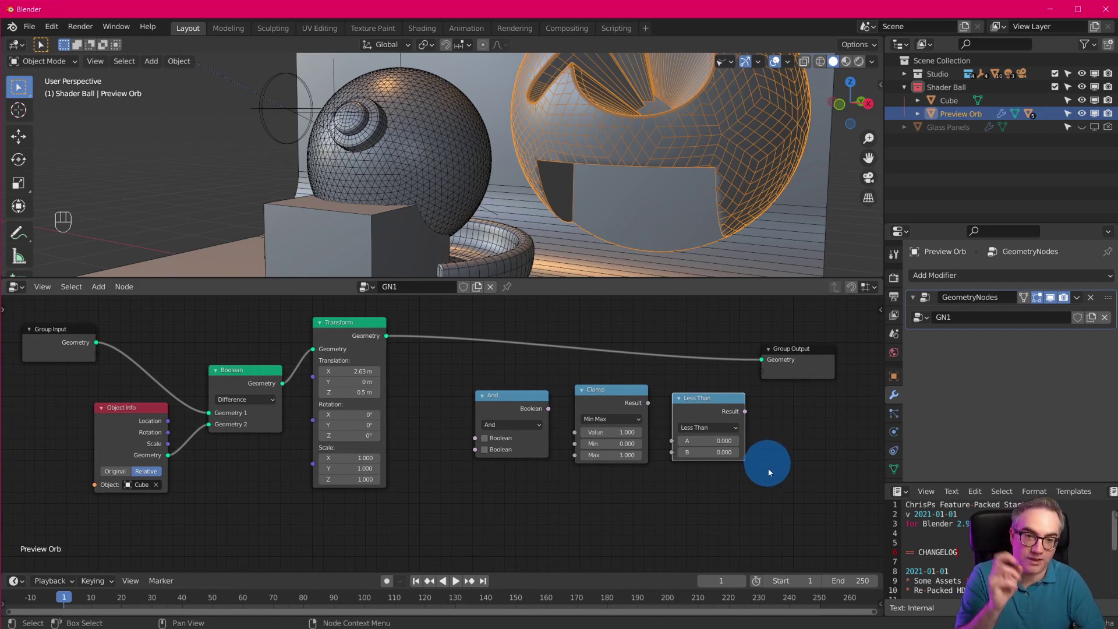
{"action": "left_click", "coordinate": [716, 428]}
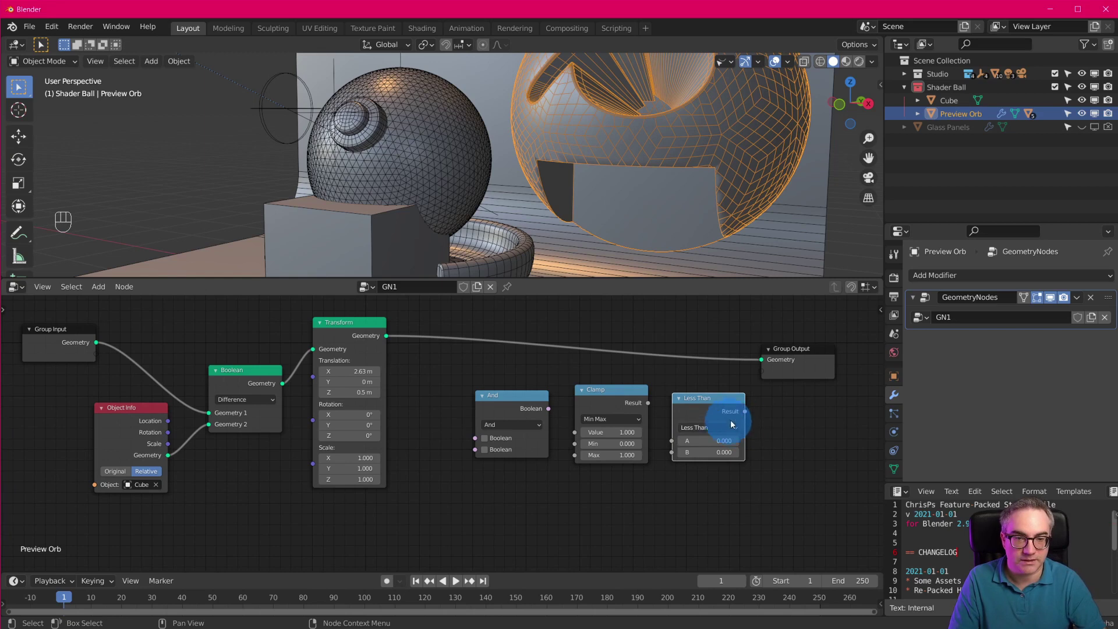
{"action": "left_click_drag", "start_coordinate": [744, 412], "coordinate": [814, 443]}
{"action": "left_click_drag", "start_coordinate": [763, 446], "coordinate": [757, 442]}
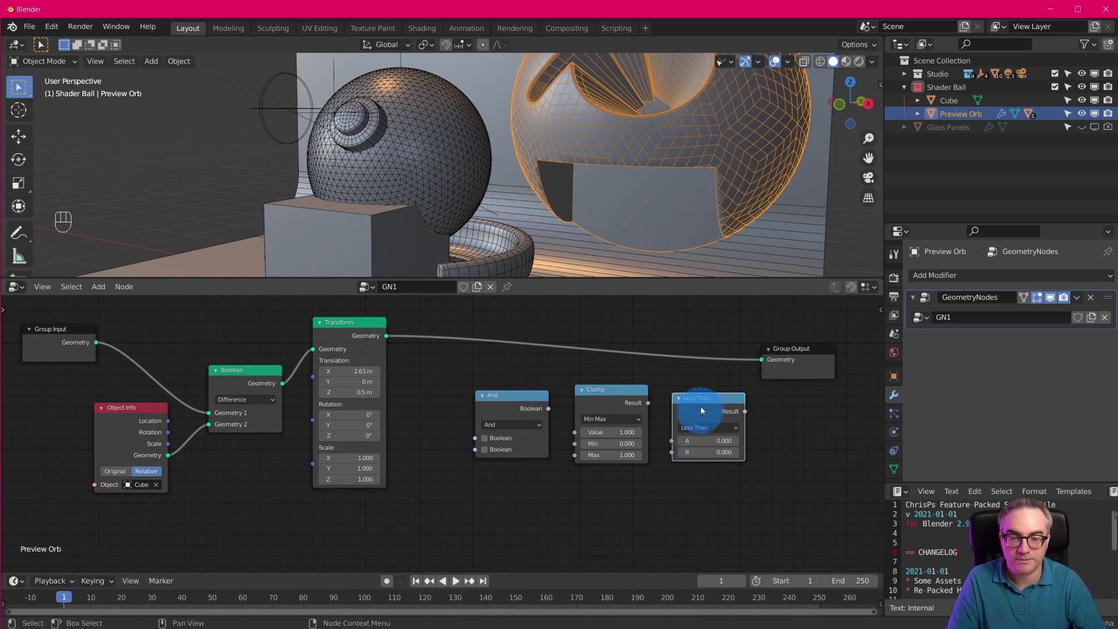
Add a Map Range node from the utilities and place it below the Boolean Math node
{"action": "key", "text": "shift+a"}
{"action": "mouse_move", "coordinate": [547, 458]}
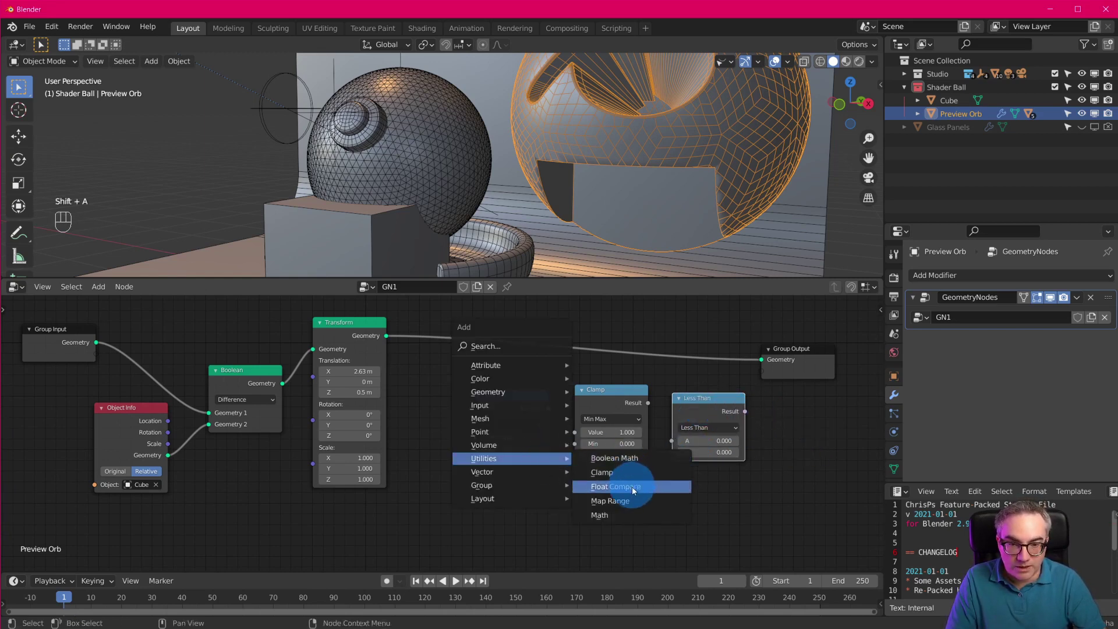
{"action": "left_click", "coordinate": [619, 501]}
{"action": "left_click", "coordinate": [547, 487]}
{"action": "middle_click_drag", "start_coordinate": [611, 481], "coordinate": [592, 433]}
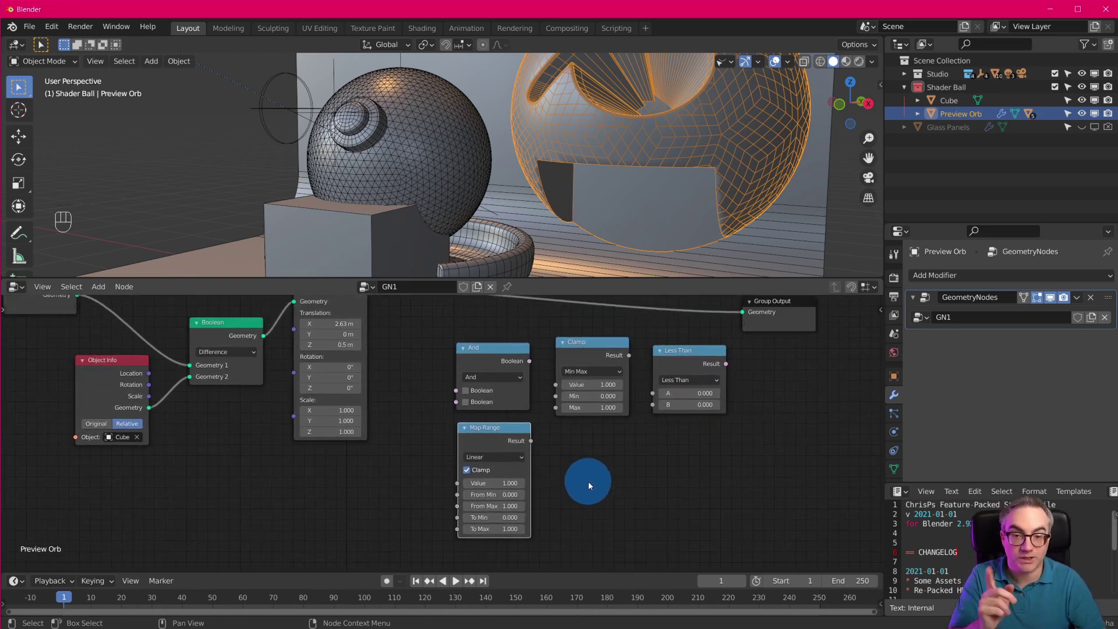
Add a Math node beside the Map Range node and look through its list of operations
{"action": "key", "text": "shift+a"}
{"action": "mouse_move", "coordinate": [587, 460]}
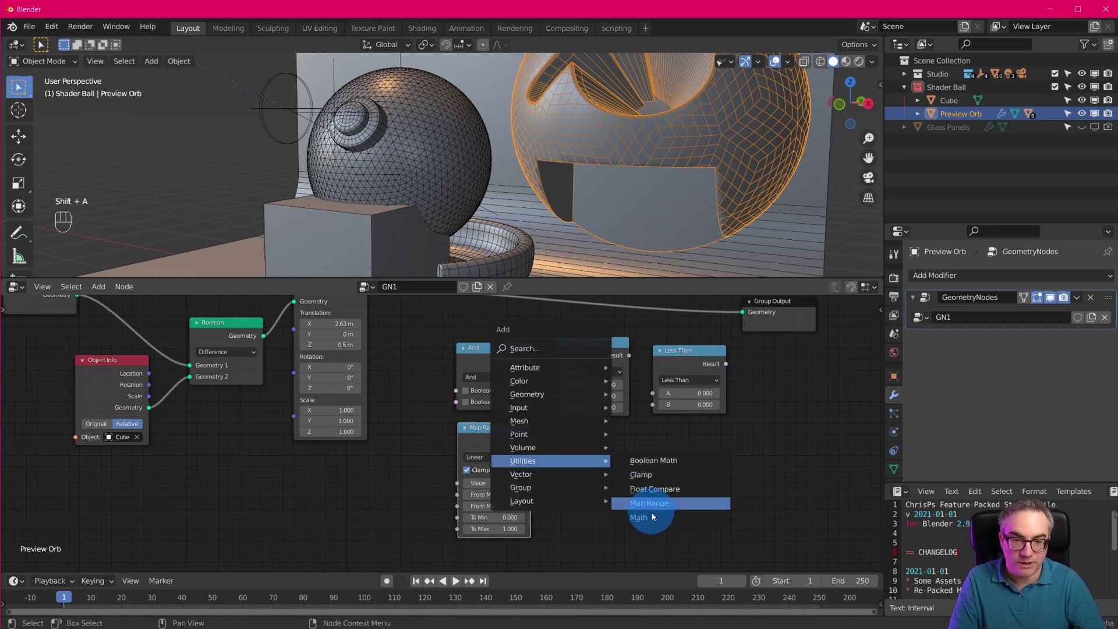
{"action": "left_click", "coordinate": [638, 517]}
{"action": "left_click", "coordinate": [572, 436]}
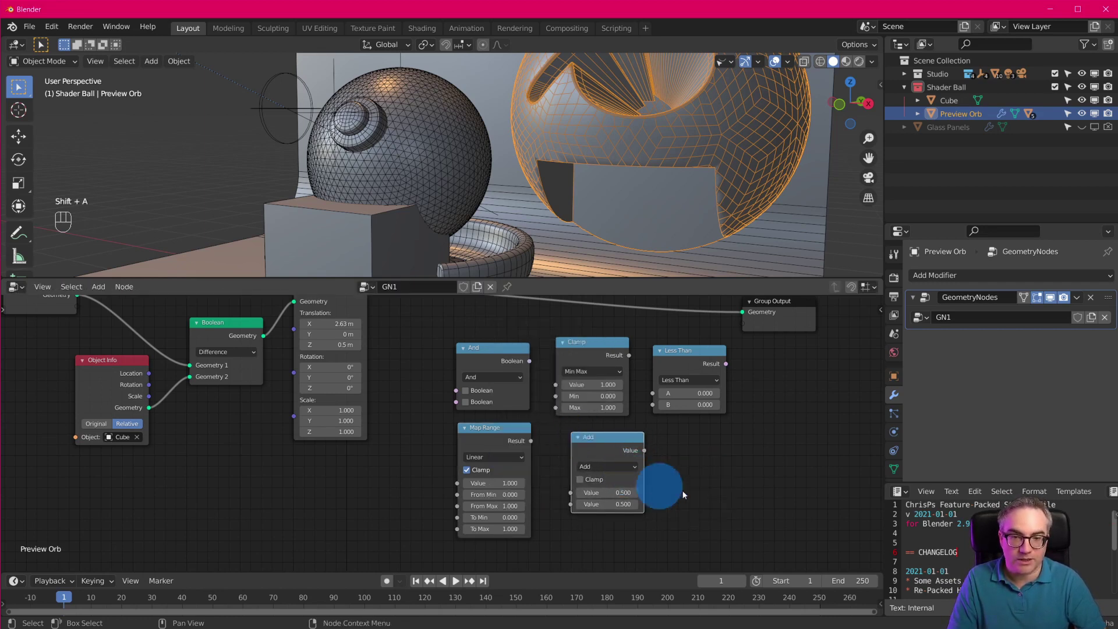
{"action": "left_click", "coordinate": [614, 464]}
{"action": "left_click", "coordinate": [683, 443]}
Delete the five unconnected utility nodes: Boolean Math, Clamp, Float Compare, Map Range and Math
{"action": "left_click", "coordinate": [606, 453]}
{"action": "left_click", "coordinate": [504, 364], "text": "shift"}
{"action": "left_click", "coordinate": [505, 441], "text": "shift"}
{"action": "left_click", "coordinate": [593, 356], "text": "shift"}
{"action": "left_click", "coordinate": [679, 364], "text": "shift"}
{"action": "key", "text": "x"}
{"action": "middle_click_drag", "start_coordinate": [670, 399], "coordinate": [619, 466]}
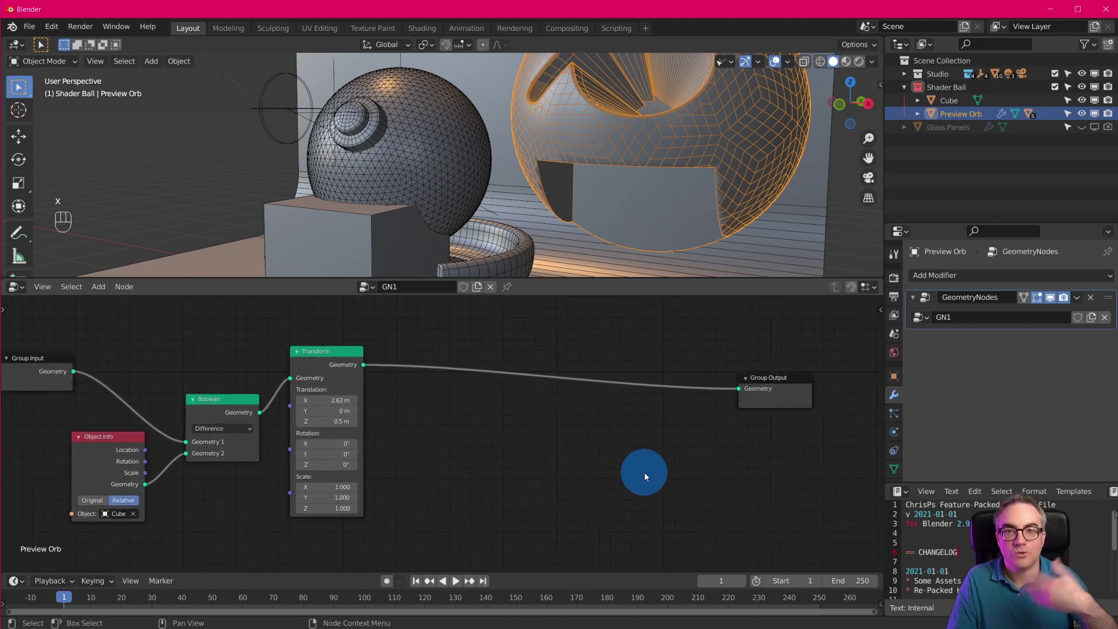
Try out an unconnected Vector Math node set to Dot Product and delete it again
{"action": "key", "text": "shift+a"}
{"action": "mouse_move", "coordinate": [473, 436]}
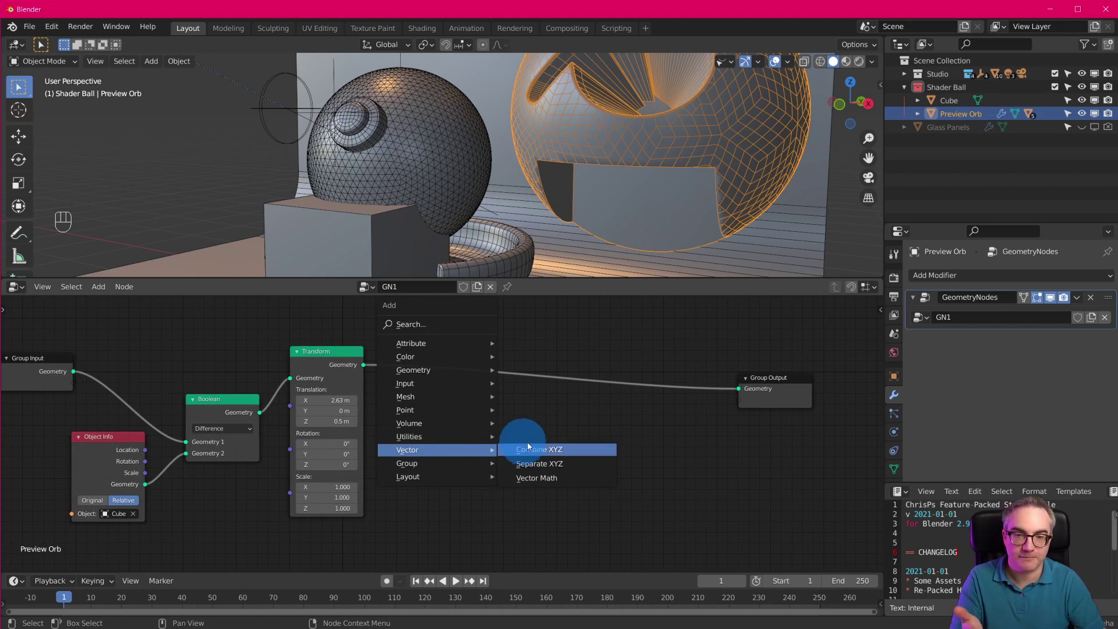
{"action": "left_click", "coordinate": [536, 478]}
{"action": "left_click", "coordinate": [530, 450]}
{"action": "left_click", "coordinate": [531, 445]}
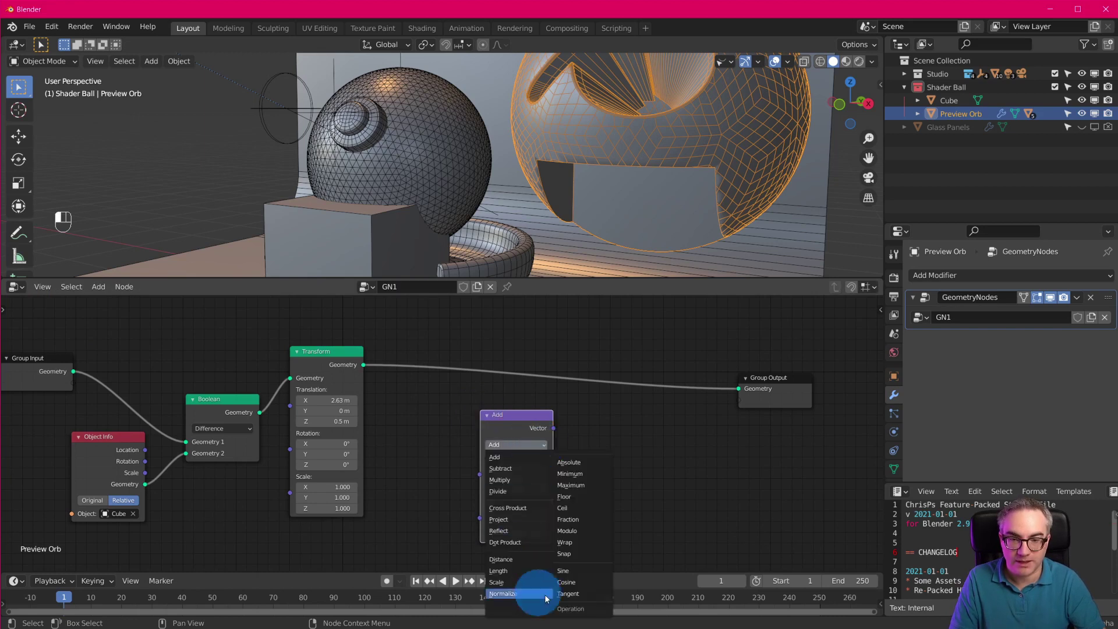
{"action": "left_click", "coordinate": [536, 546]}
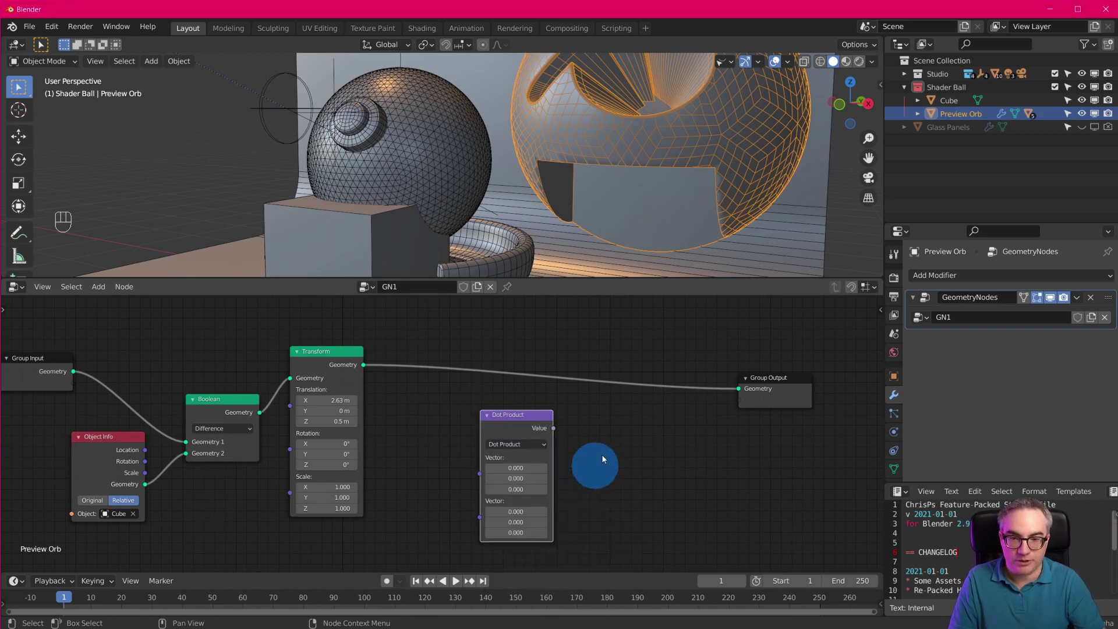
{"action": "left_click_drag", "start_coordinate": [518, 419], "coordinate": [486, 401]}
{"action": "key", "text": "x"}
{"action": "key", "text": "shift+a"}
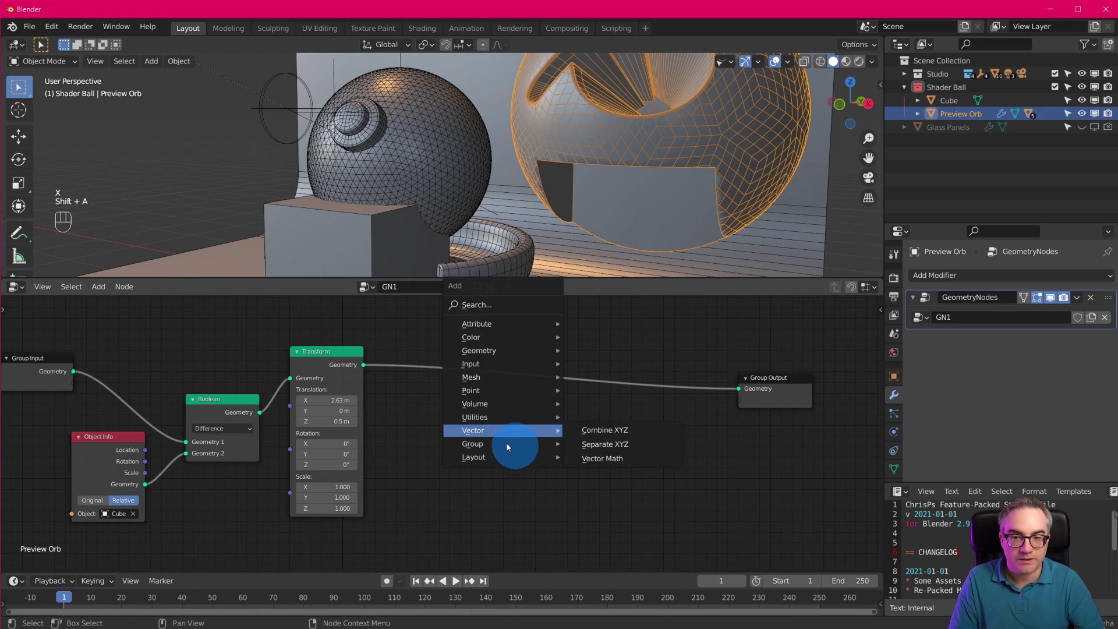
{"action": "mouse_move", "coordinate": [499, 449]}
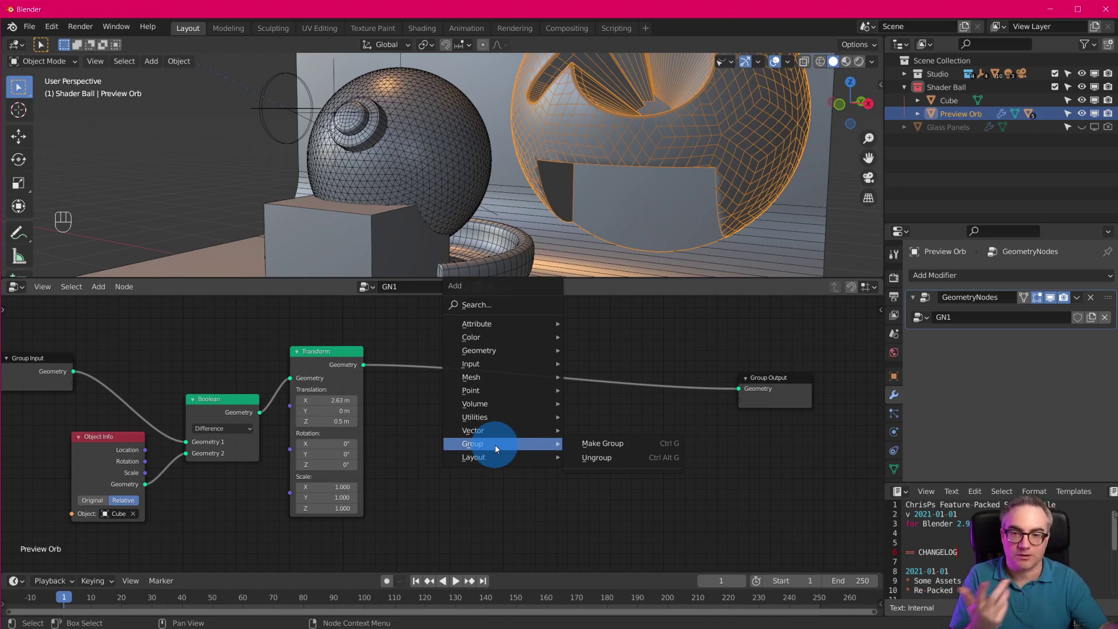
{"action": "mouse_move", "coordinate": [517, 401]}
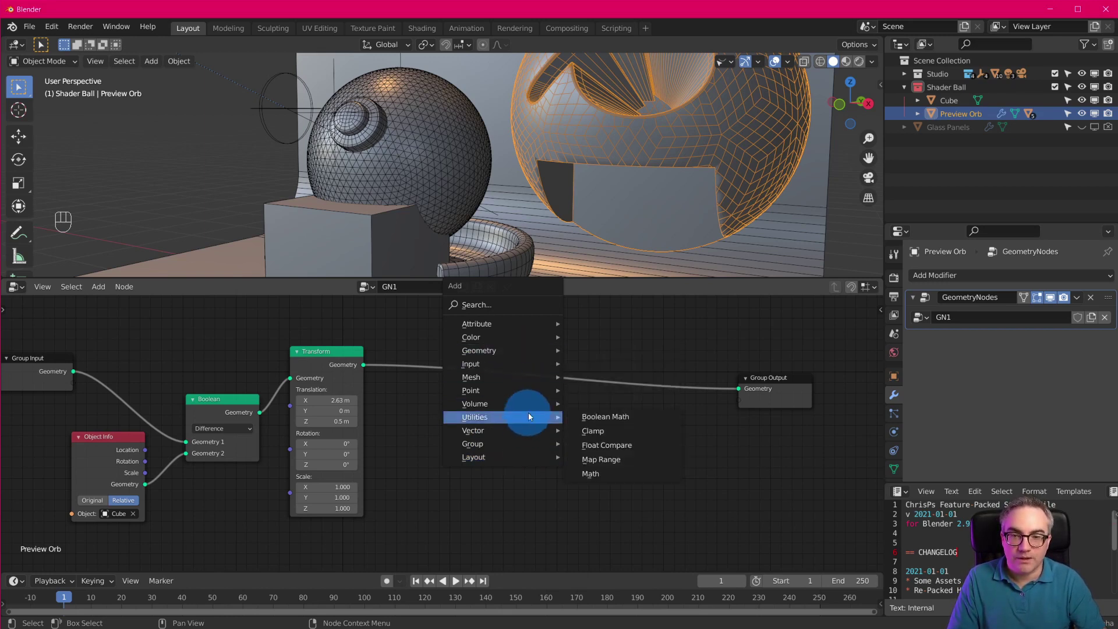
{"action": "middle_click_drag", "start_coordinate": [507, 476], "coordinate": [477, 490], "text": "shift"}
{"action": "scroll", "coordinate": [658, 189], "scroll_direction": "down", "scroll_amount": 3}
{"action": "scroll", "coordinate": [654, 214], "scroll_direction": "up", "scroll_amount": 6}
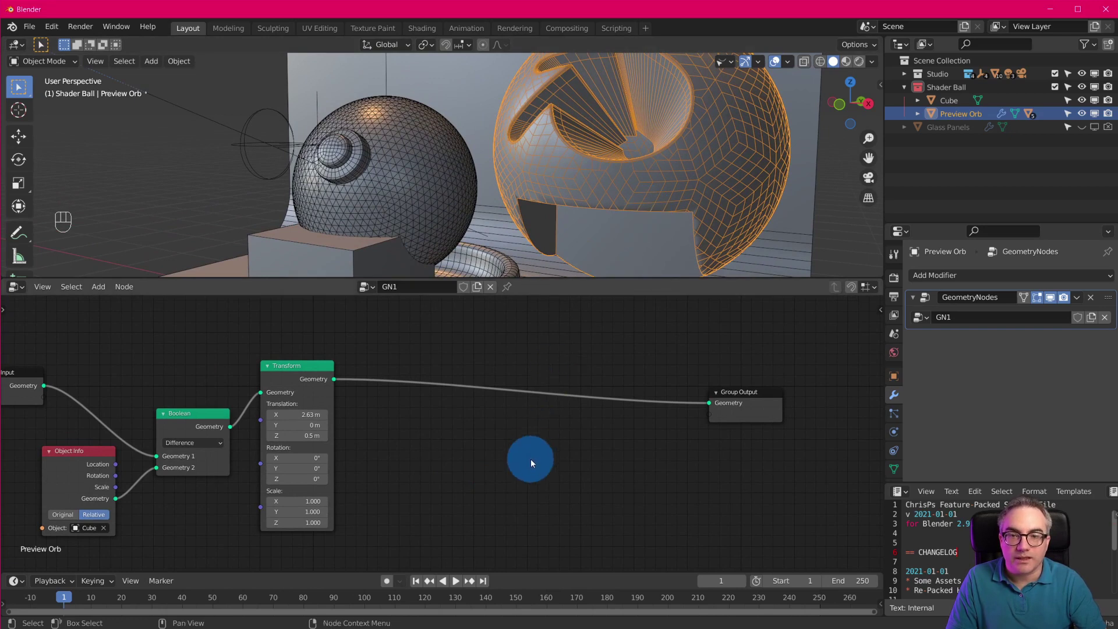
Add a Point Distribute node and place it unconnected beside the Transform node
{"action": "key", "text": "shift+a"}
{"action": "mouse_move", "coordinate": [454, 387]}
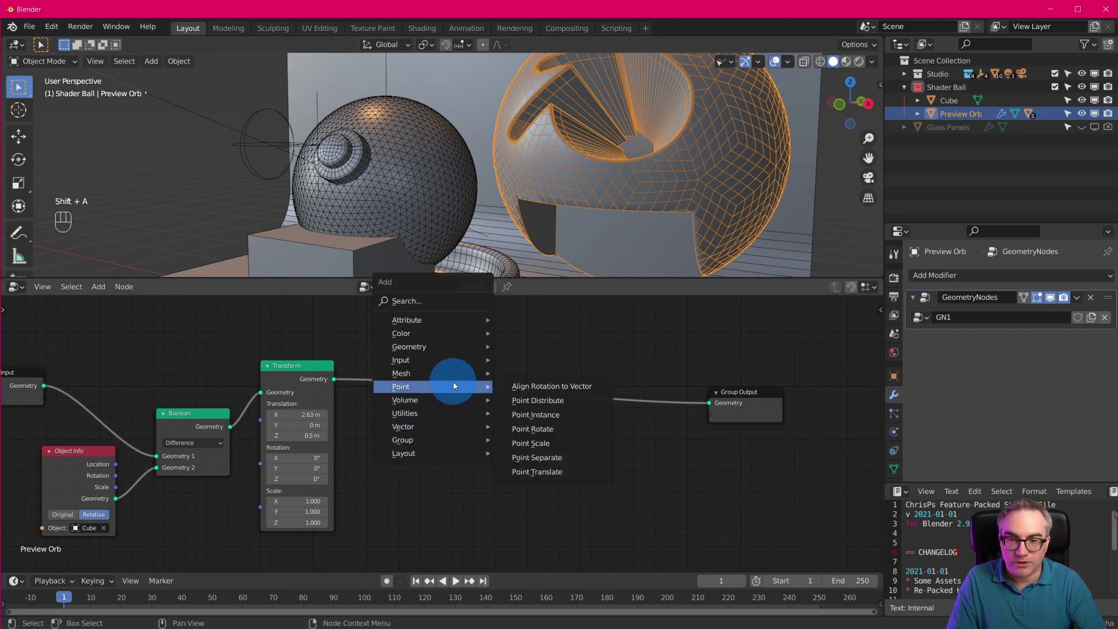
{"action": "left_click", "coordinate": [586, 400]}
{"action": "left_click", "coordinate": [411, 408]}
{"action": "middle_click_drag", "start_coordinate": [530, 479], "coordinate": [676, 473]}
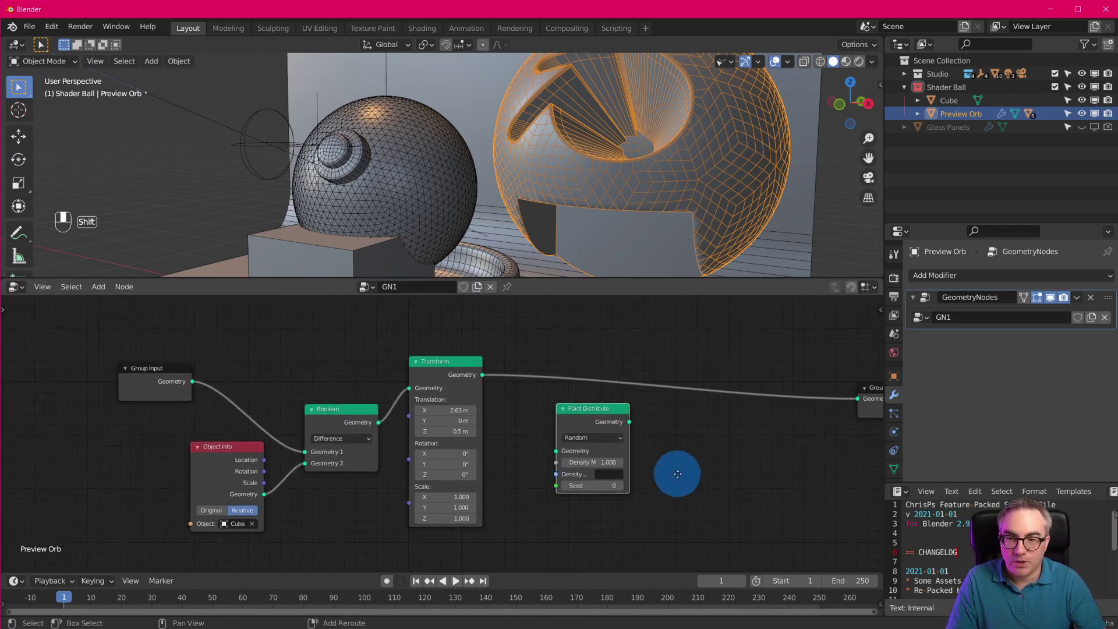
Delete the Object Info, Boolean and Transform nodes from the Preview Orb's node tree
{"action": "left_click", "coordinate": [227, 448], "text": "shift"}
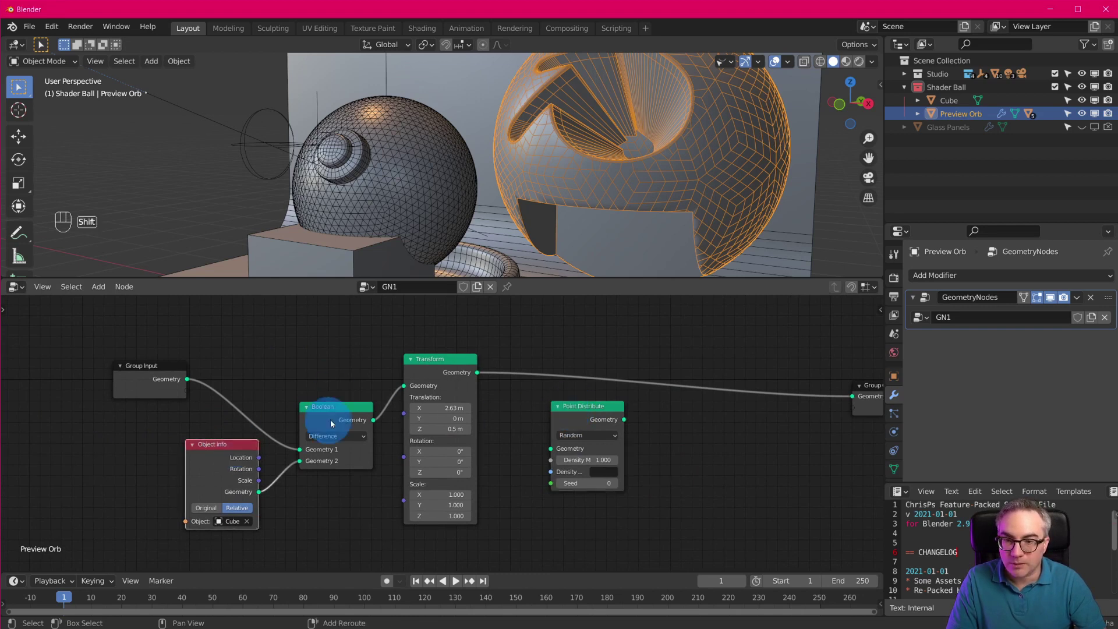
{"action": "left_click", "coordinate": [327, 427], "text": "shift"}
{"action": "left_click", "coordinate": [425, 381], "text": "shift"}
{"action": "key", "text": "x"}
Move the Point Distribute node beside the Group Input and connect its geometry between Group Input and Group Output
{"action": "left_click_drag", "start_coordinate": [586, 406], "coordinate": [277, 349]}
{"action": "left_click_drag", "start_coordinate": [187, 379], "coordinate": [243, 390]}
{"action": "left_click_drag", "start_coordinate": [317, 361], "coordinate": [849, 394]}
Examine the points distributed over the Preview Orb's surface from several angles and distances
{"action": "middle_click_drag", "start_coordinate": [849, 394], "coordinate": [611, 408]}
{"action": "scroll", "coordinate": [573, 414], "scroll_direction": "up", "scroll_amount": 1}
{"action": "scroll", "coordinate": [569, 415], "scroll_direction": "down", "scroll_amount": 1}
{"action": "scroll", "coordinate": [493, 187], "scroll_direction": "up", "scroll_amount": 3}
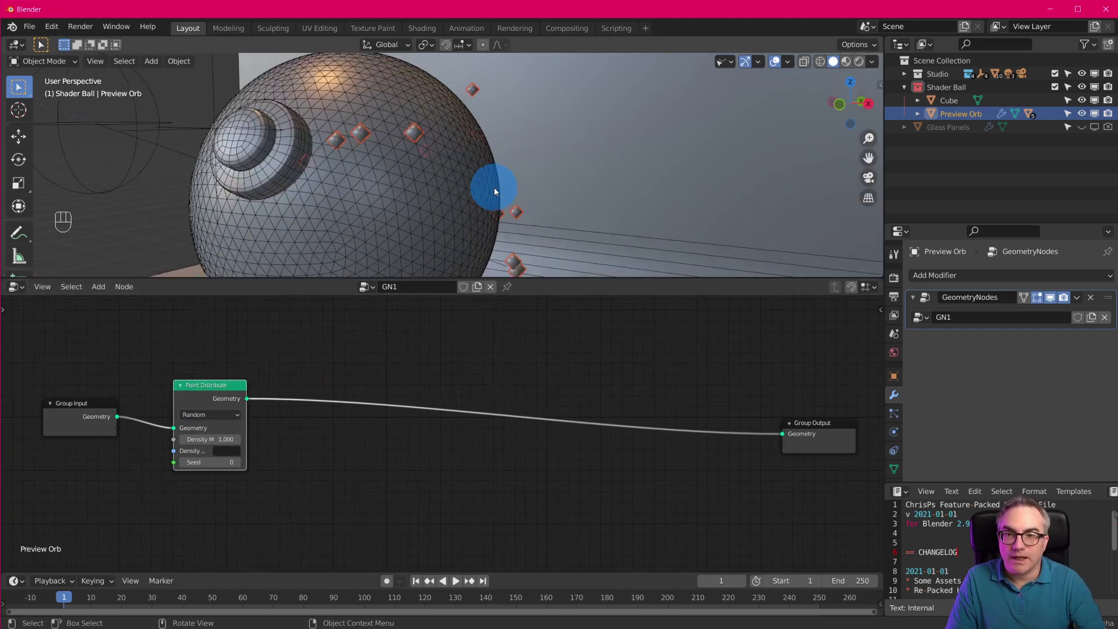
{"action": "scroll", "coordinate": [498, 194], "scroll_direction": "down", "scroll_amount": 4}
{"action": "middle_click_drag", "start_coordinate": [499, 193], "coordinate": [460, 267]}
{"action": "key", "text": "shift+a"}
{"action": "mouse_move", "coordinate": [429, 356]}
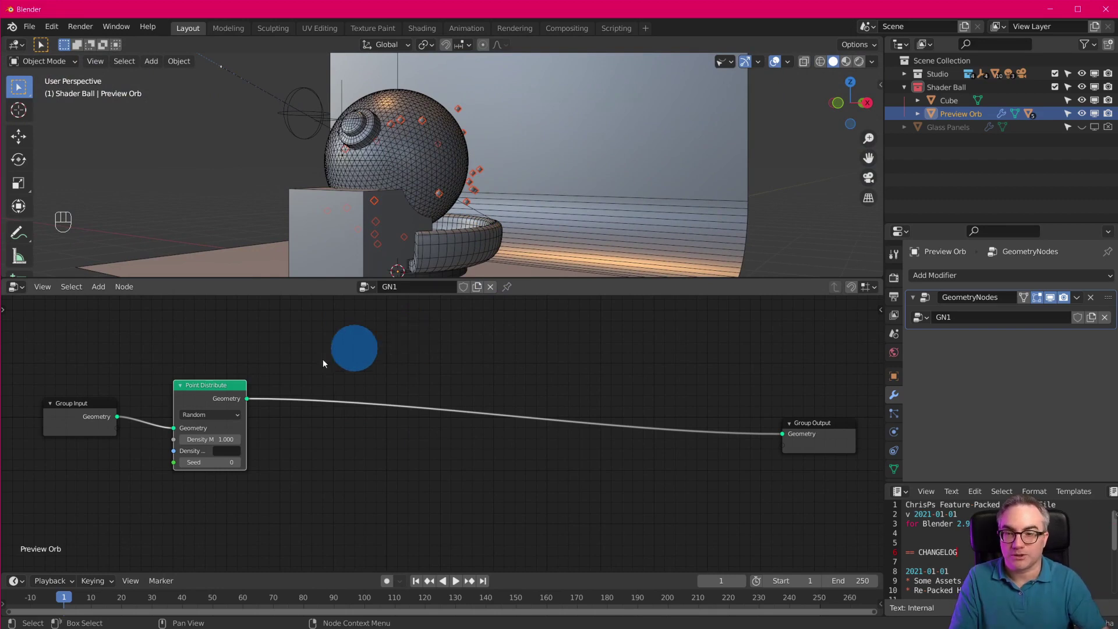
{"action": "scroll", "coordinate": [297, 450], "scroll_direction": "up", "scroll_amount": 2}
{"action": "scroll", "coordinate": [298, 451], "scroll_direction": "down", "scroll_amount": 1}
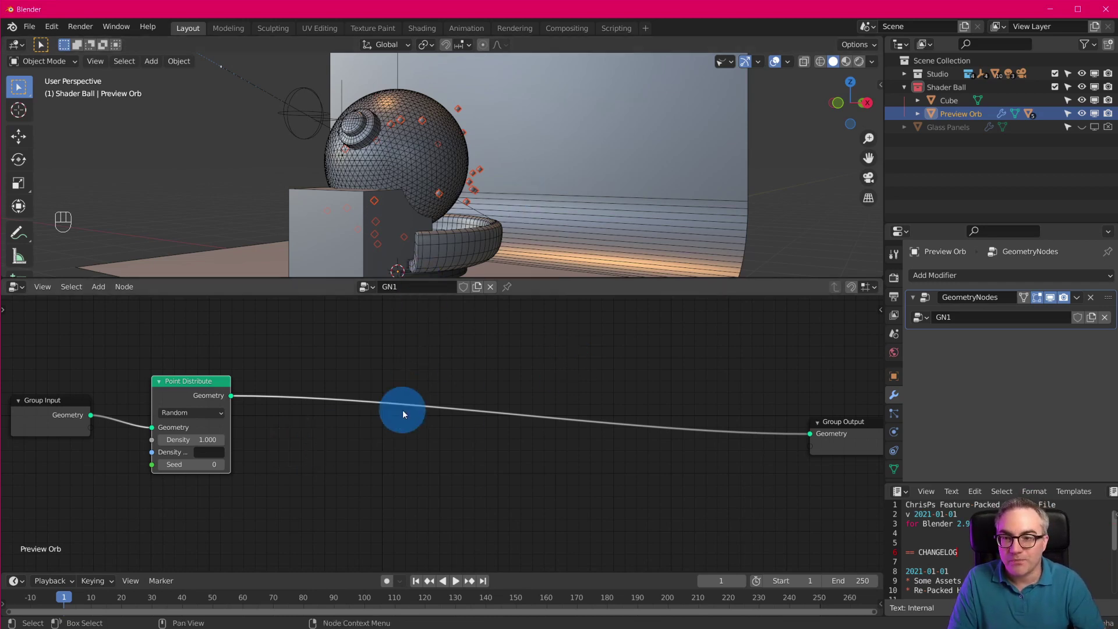
{"action": "scroll", "coordinate": [466, 232], "scroll_direction": "down", "scroll_amount": 4}
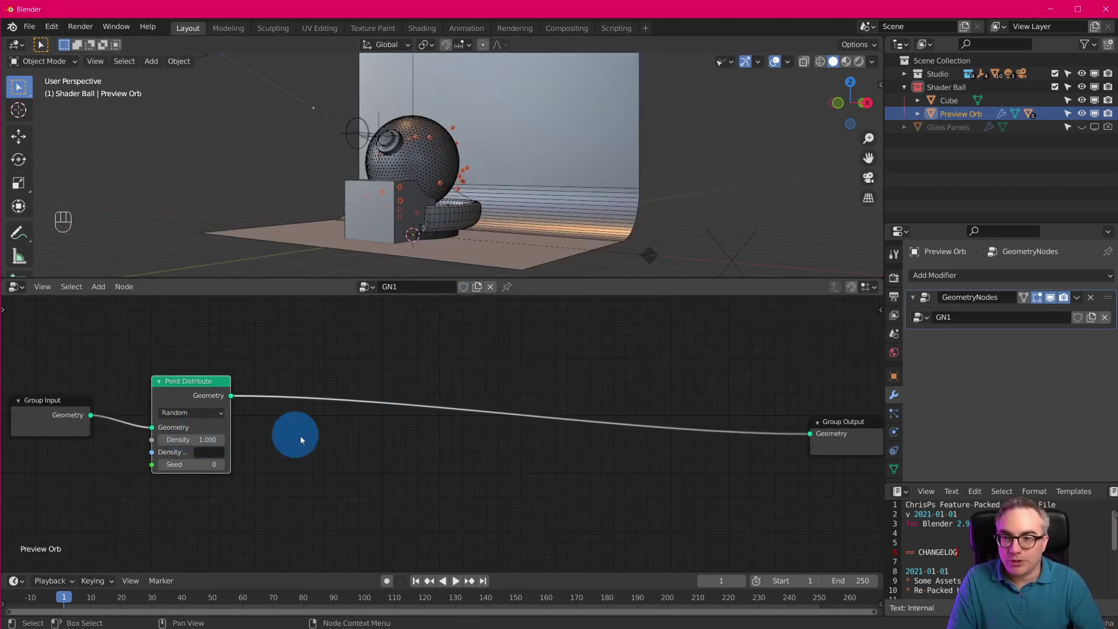
{"action": "scroll", "coordinate": [449, 210], "scroll_direction": "up", "scroll_amount": 5}
{"action": "middle_click_drag", "start_coordinate": [457, 185], "coordinate": [513, 154]}
{"action": "scroll", "coordinate": [462, 229], "scroll_direction": "down", "scroll_amount": 6}
{"action": "scroll", "coordinate": [498, 180], "scroll_direction": "up", "scroll_amount": 2}
{"action": "scroll", "coordinate": [489, 200], "scroll_direction": "down", "scroll_amount": 2}
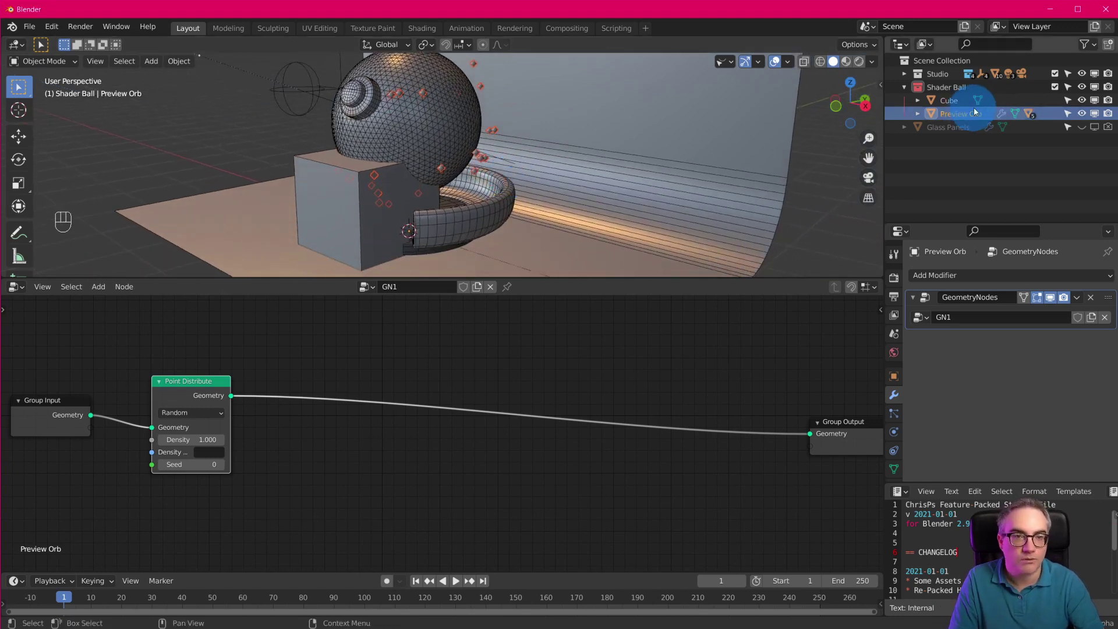
Rearrange the tree by moving the Point Distribute node above the Group Input and the Group Output slightly closer
{"action": "left_click_drag", "start_coordinate": [187, 378], "coordinate": [202, 370]}
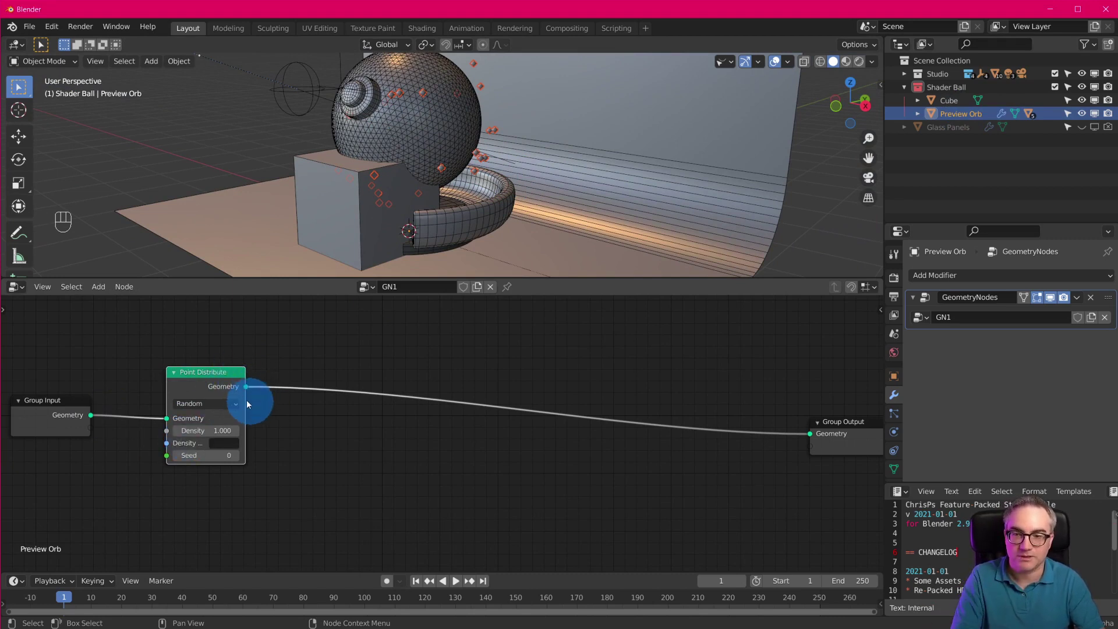
{"action": "left_click_drag", "start_coordinate": [839, 427], "coordinate": [808, 421]}
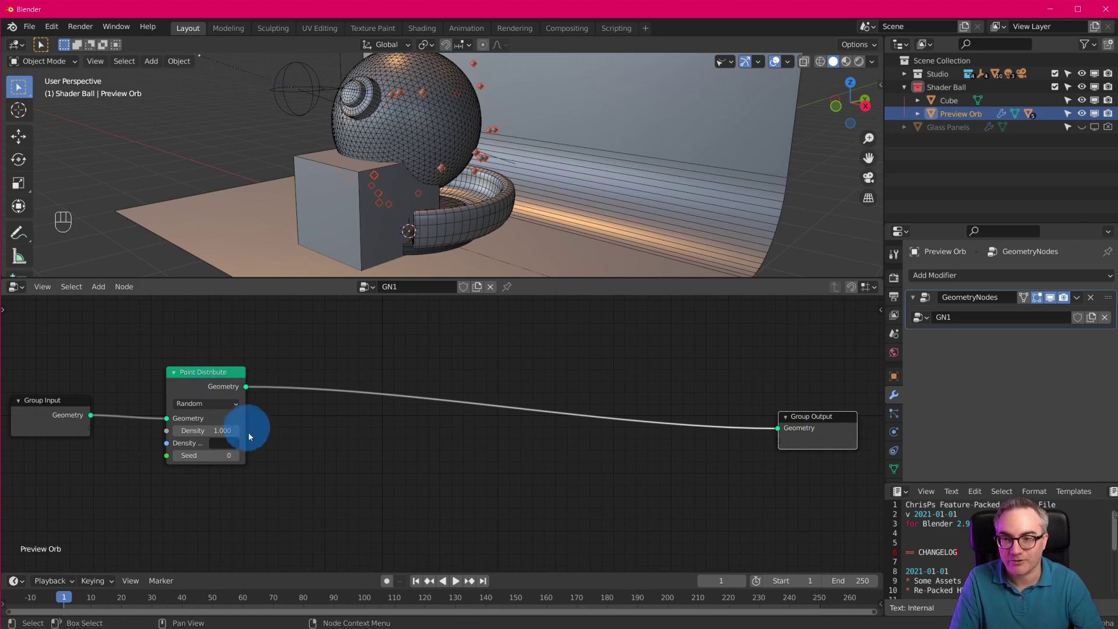
{"action": "scroll", "coordinate": [284, 467], "scroll_direction": "up", "scroll_amount": 1}
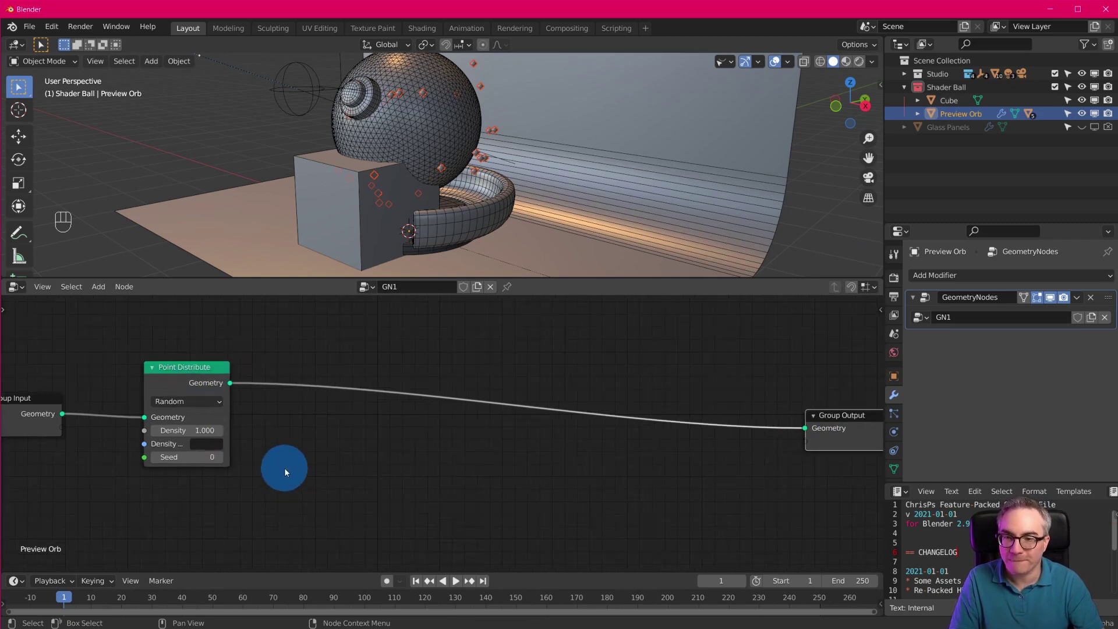
{"action": "scroll", "coordinate": [284, 467], "scroll_direction": "down", "scroll_amount": 1}
{"action": "left_click_drag", "start_coordinate": [198, 370], "coordinate": [207, 337]}
Add a Join Geometry node and place it below and beyond the Point Distribute node
{"action": "key", "text": "shift+a"}
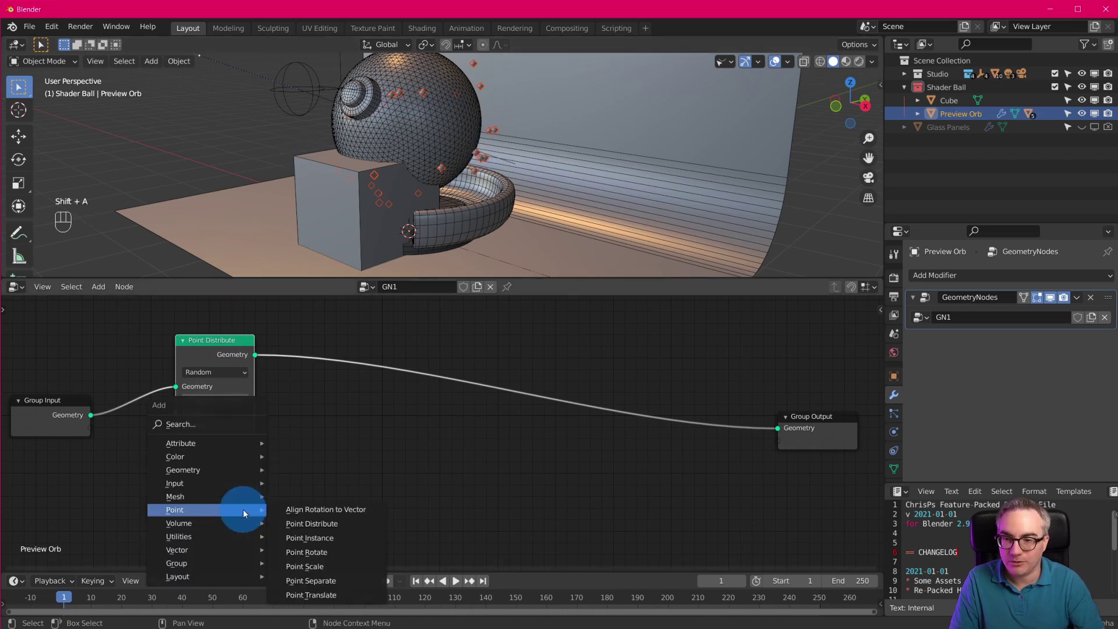
{"action": "mouse_move", "coordinate": [231, 481]}
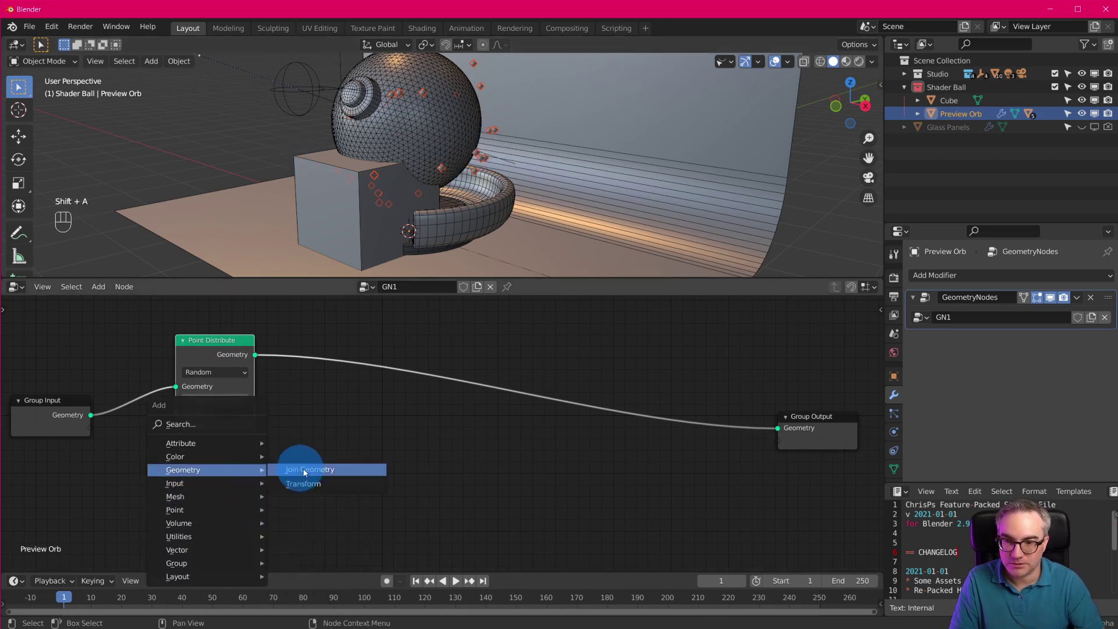
{"action": "left_click", "coordinate": [326, 469]}
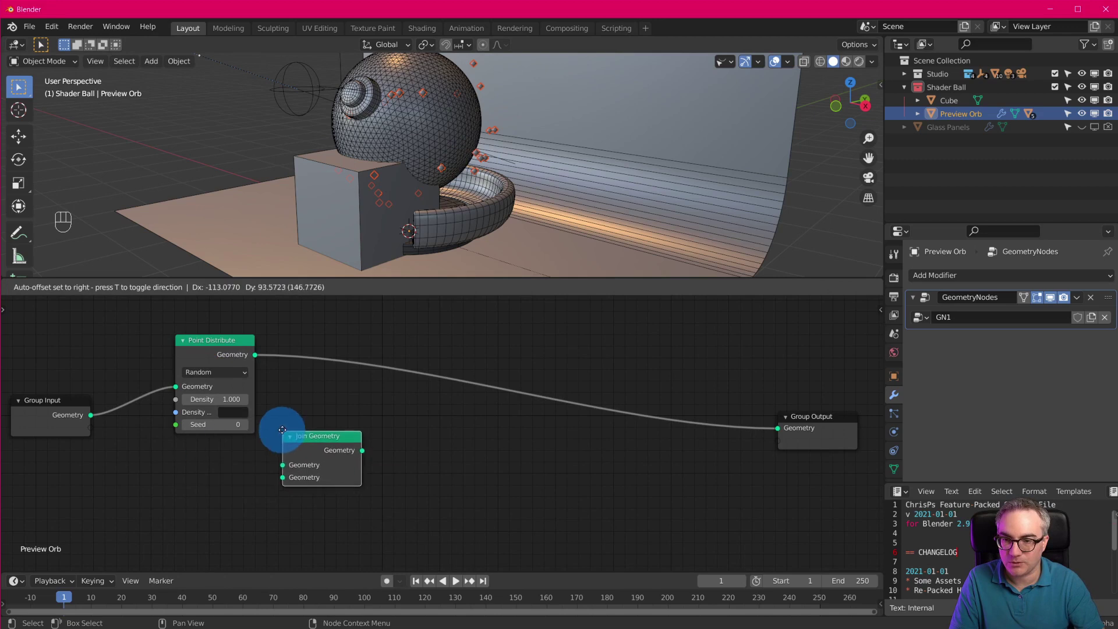
{"action": "left_click", "coordinate": [303, 424]}
Feed the Point Distribute and Group Input geometry into Join Geometry and connect its result to the Group Output
{"action": "left_click_drag", "start_coordinate": [255, 354], "coordinate": [92, 415]}
{"action": "left_click", "coordinate": [299, 471]}
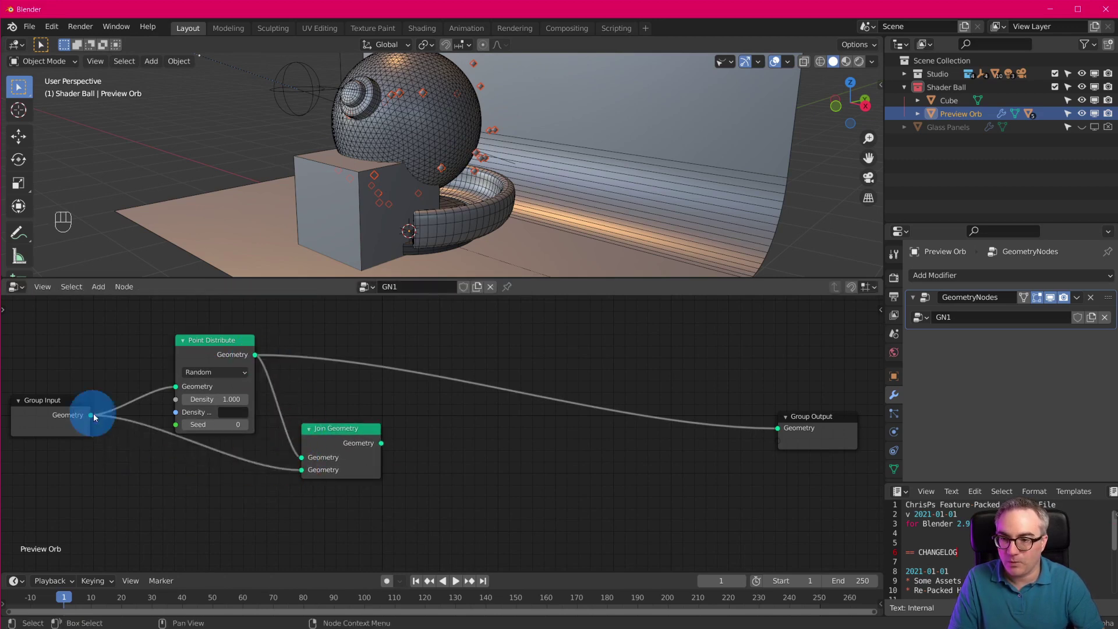
{"action": "left_click_drag", "start_coordinate": [382, 443], "coordinate": [778, 428]}
Delete the Cube standing in front of the orb and select the Preview Orb
{"action": "middle_click_drag", "start_coordinate": [527, 154], "coordinate": [275, 246]}
{"action": "scroll", "coordinate": [528, 196], "scroll_direction": "down", "scroll_amount": 4}
{"action": "left_click", "coordinate": [275, 243]}
{"action": "key", "text": "x"}
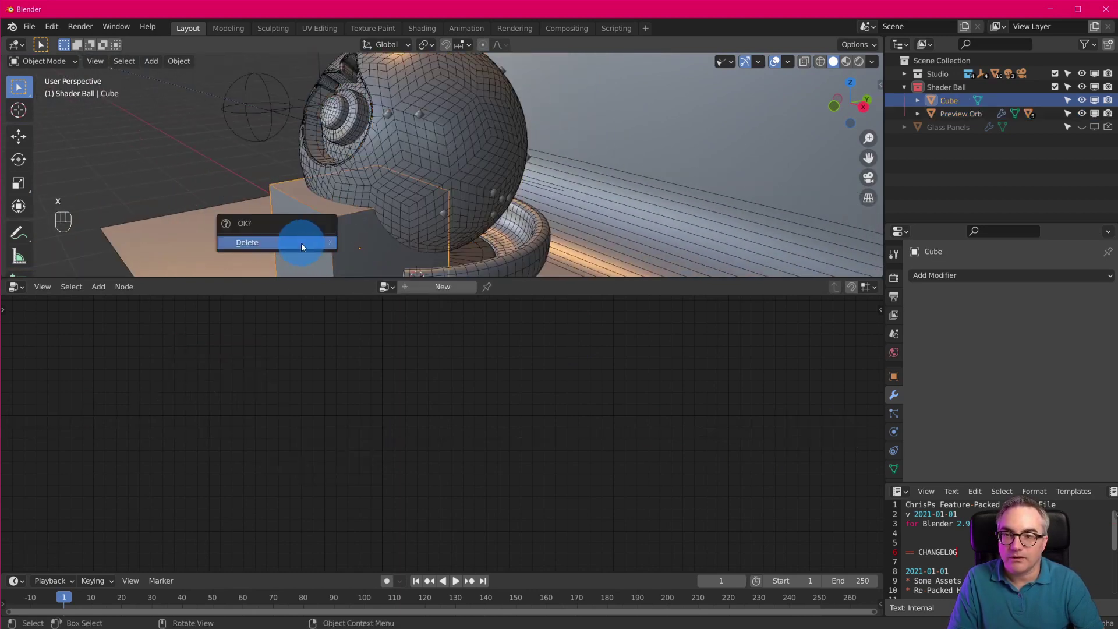
{"action": "left_click", "coordinate": [302, 242]}
{"action": "left_click", "coordinate": [462, 152]}
{"action": "left_click", "coordinate": [506, 194]}
{"action": "middle_click_drag", "start_coordinate": [506, 194], "coordinate": [523, 184]}
Set the Point Distribute density to 13.1, widen the node slightly, and switch its distribution method to Poisson Disk
{"action": "left_click_drag", "start_coordinate": [210, 398], "coordinate": [278, 378]}
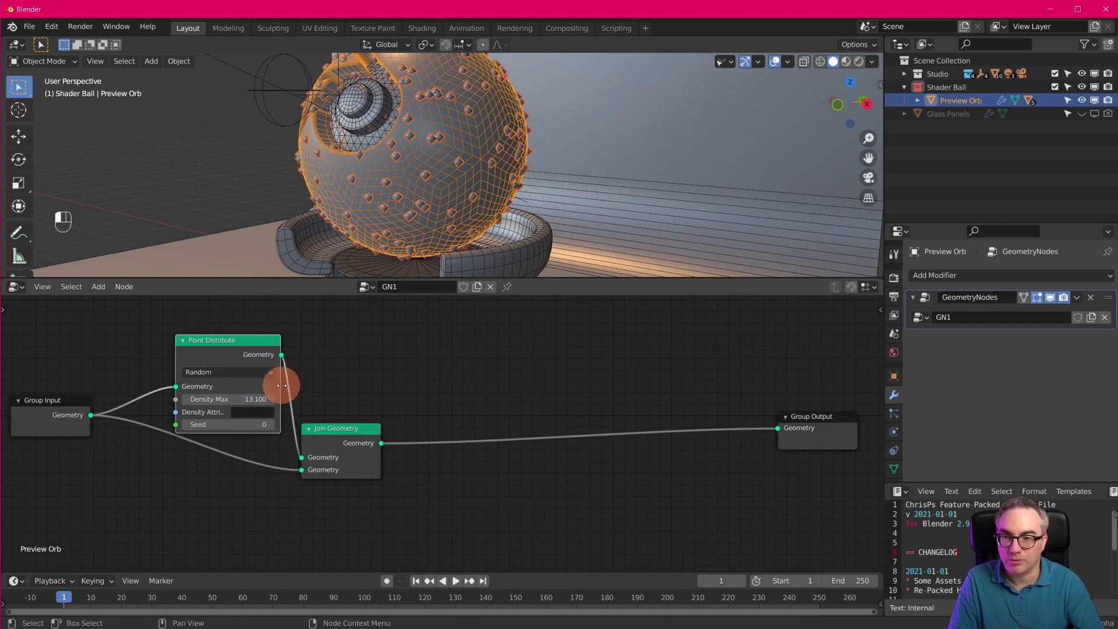
{"action": "left_click_drag", "start_coordinate": [235, 341], "coordinate": [250, 381]}
{"action": "middle_click_drag", "start_coordinate": [518, 194], "coordinate": [535, 212], "text": "shift"}
{"action": "scroll", "coordinate": [299, 391], "scroll_direction": "up", "scroll_amount": 2}
{"action": "middle_click_drag", "start_coordinate": [315, 397], "coordinate": [326, 422]}
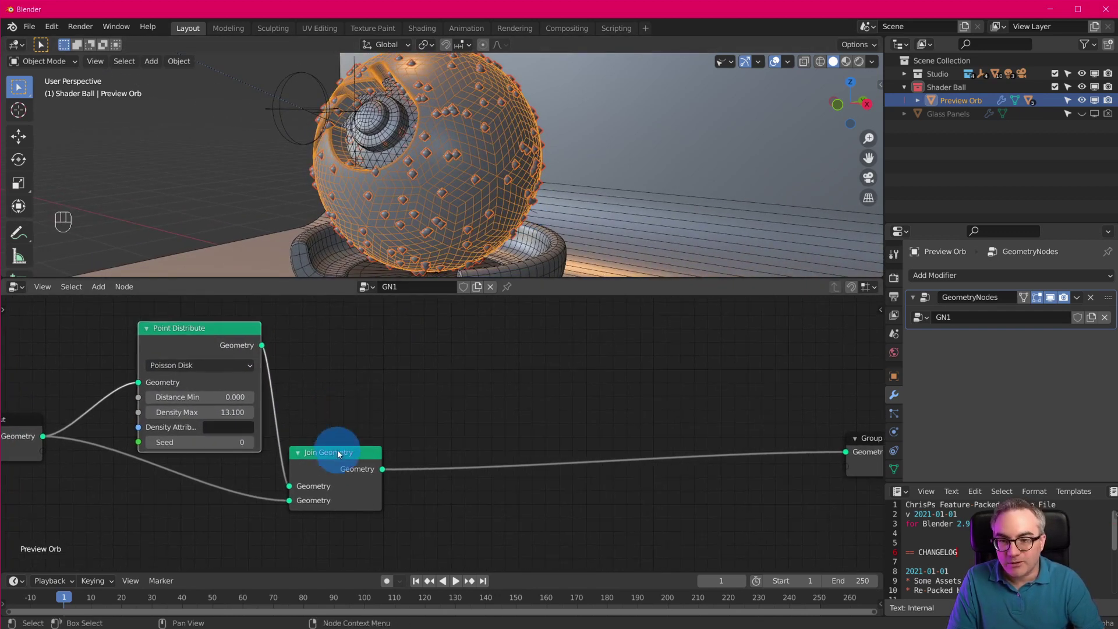
Move the Join Geometry node slightly away from Point Distribute and set the Point Distribute Distance Min to 0.1
{"action": "left_click_drag", "start_coordinate": [337, 452], "coordinate": [365, 468]}
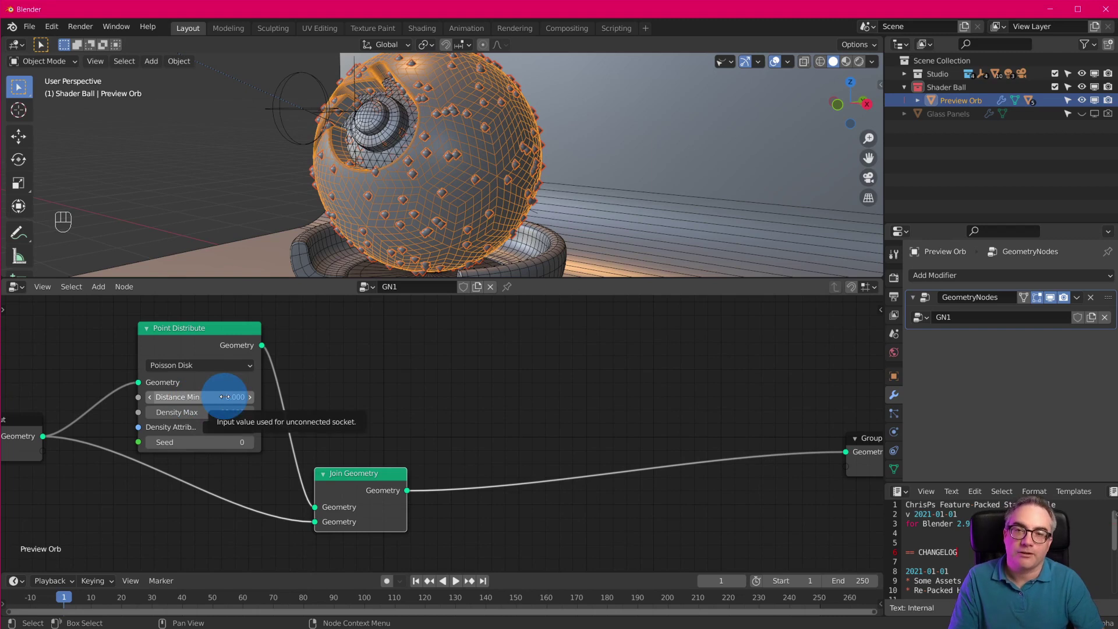
{"action": "left_click", "coordinate": [250, 398]}
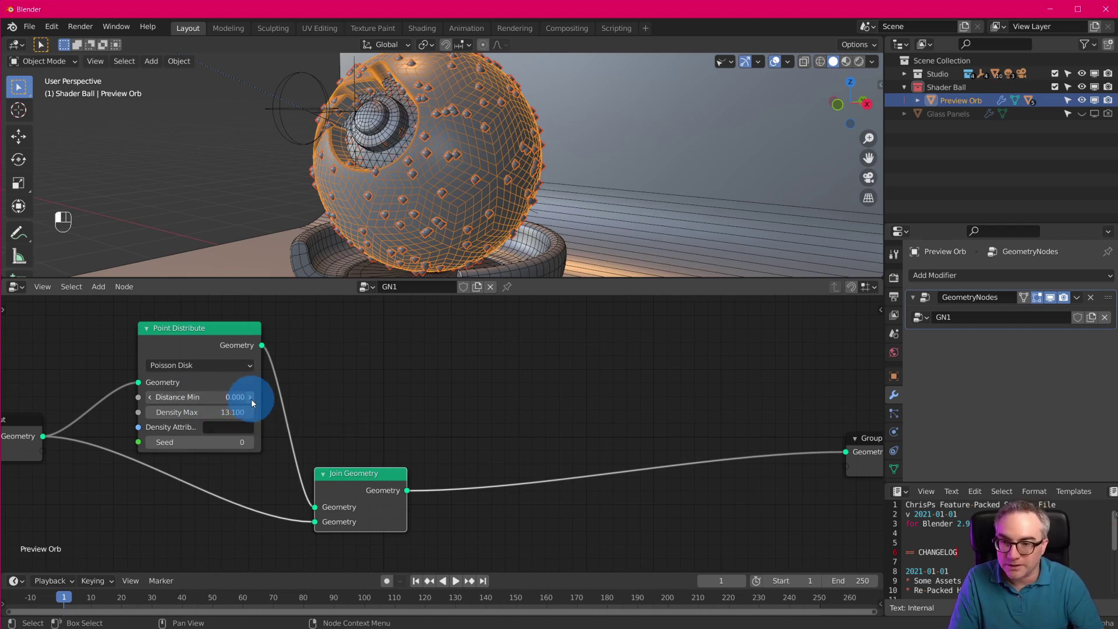
{"action": "left_click", "coordinate": [251, 397]}
{"action": "left_click", "coordinate": [150, 397]}
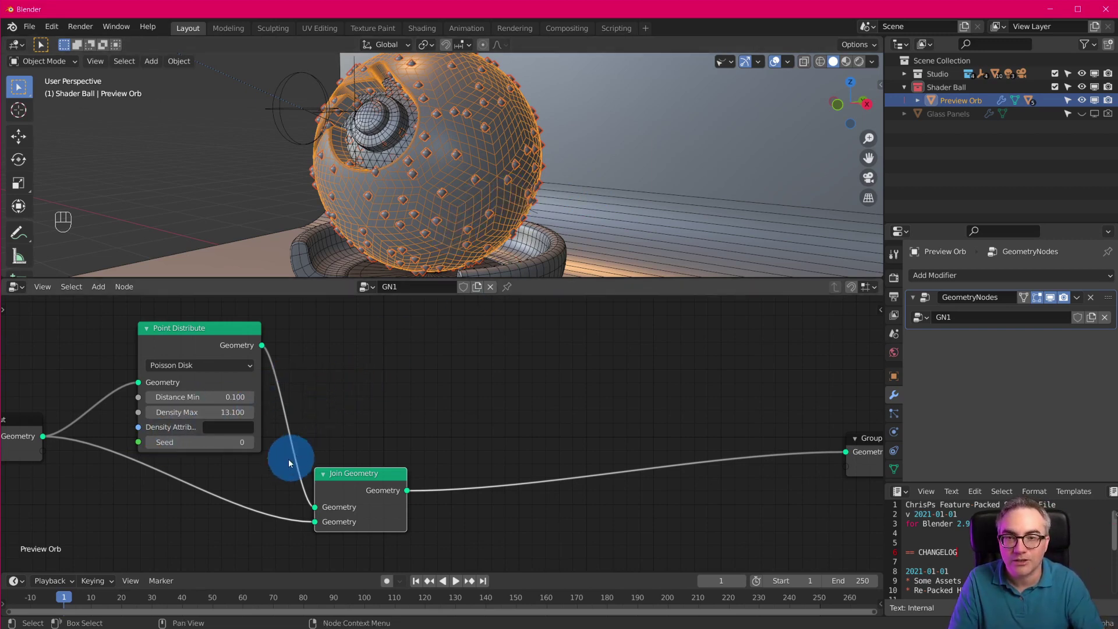
Raise the Point Distribute Density Max to 80.5
{"action": "left_click_drag", "start_coordinate": [186, 412], "coordinate": [524, 393]}
{"action": "mouse_move", "coordinate": [561, 133]}
{"action": "middle_mouse_down"}
{"action": "mouse_move", "coordinate": [514, 180]}
{"action": "mouse_move", "coordinate": [507, 232]}
{"action": "mouse_move", "coordinate": [642, 187]}
{"action": "mouse_move", "coordinate": [728, 113]}
{"action": "mouse_move", "coordinate": [769, 112]}
{"action": "mouse_move", "coordinate": [530, 135]}
{"action": "mouse_move", "coordinate": [547, 159]}
{"action": "mouse_move", "coordinate": [537, 227]}
{"action": "mouse_move", "coordinate": [620, 186]}
{"action": "mouse_move", "coordinate": [589, 158]}
{"action": "mouse_move", "coordinate": [519, 154]}
{"action": "mouse_move", "coordinate": [565, 138]}
{"action": "middle_mouse_up"}
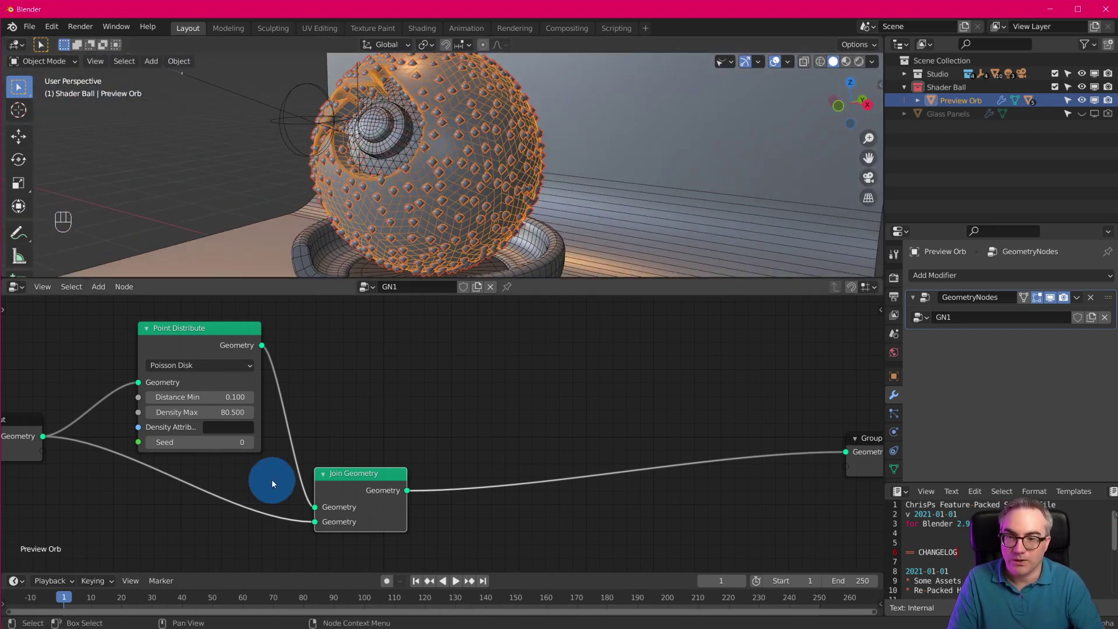
{"action": "scroll", "coordinate": [258, 456], "scroll_direction": "up", "scroll_amount": 1}
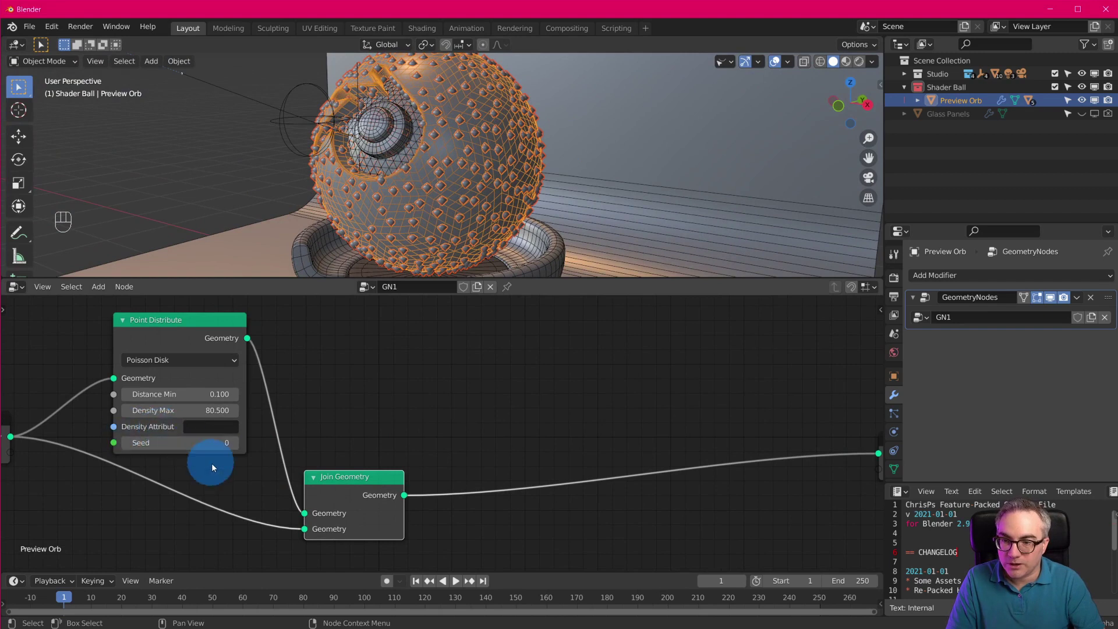
{"action": "scroll", "coordinate": [427, 402], "scroll_direction": "down", "scroll_amount": 2}
{"action": "scroll", "coordinate": [426, 402], "scroll_direction": "up", "scroll_amount": 1}
Switch the Preview Orb to Weight Paint mode and disable the GeometryNodes modifier's viewport display
{"action": "middle_click_drag", "start_coordinate": [492, 113], "coordinate": [379, 171]}
{"action": "left_click", "coordinate": [55, 61]}
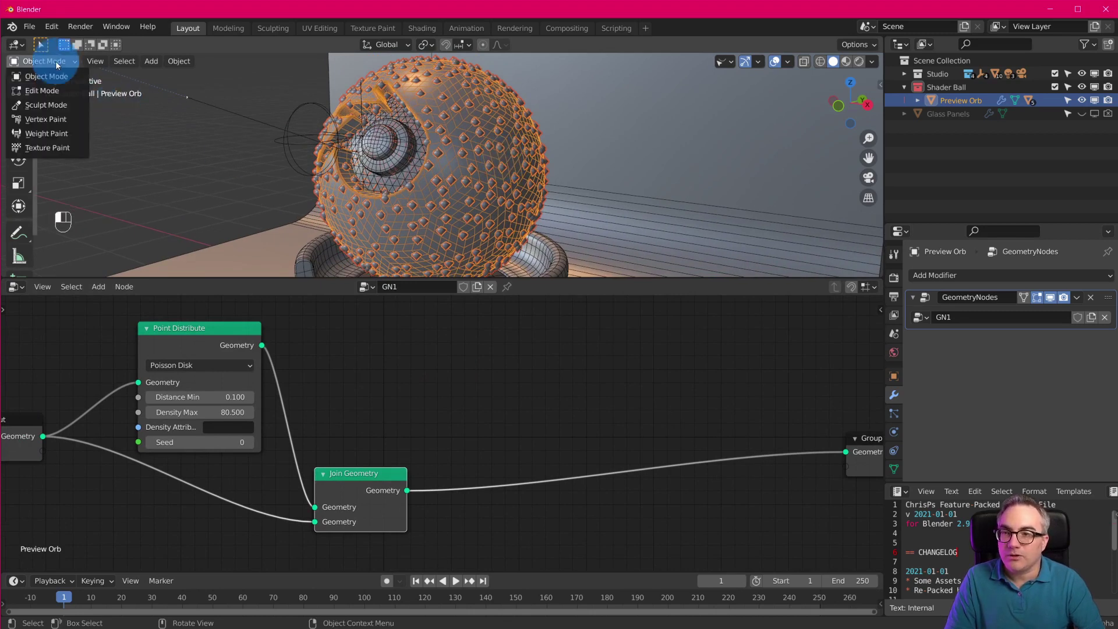
{"action": "left_click", "coordinate": [57, 131]}
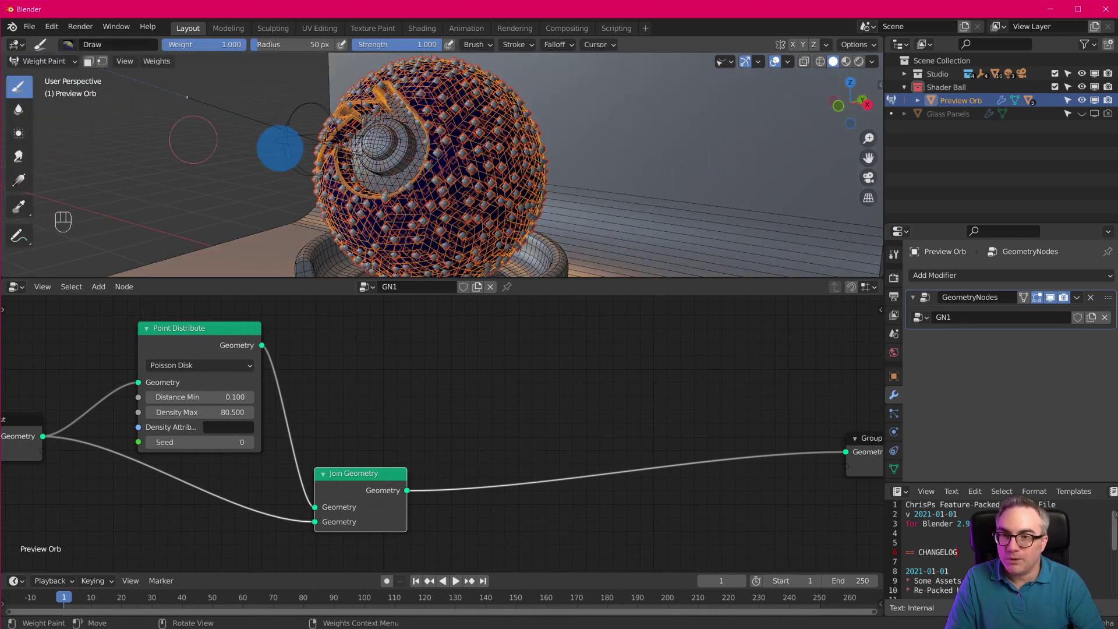
{"action": "middle_click_drag", "start_coordinate": [488, 126], "coordinate": [512, 175]}
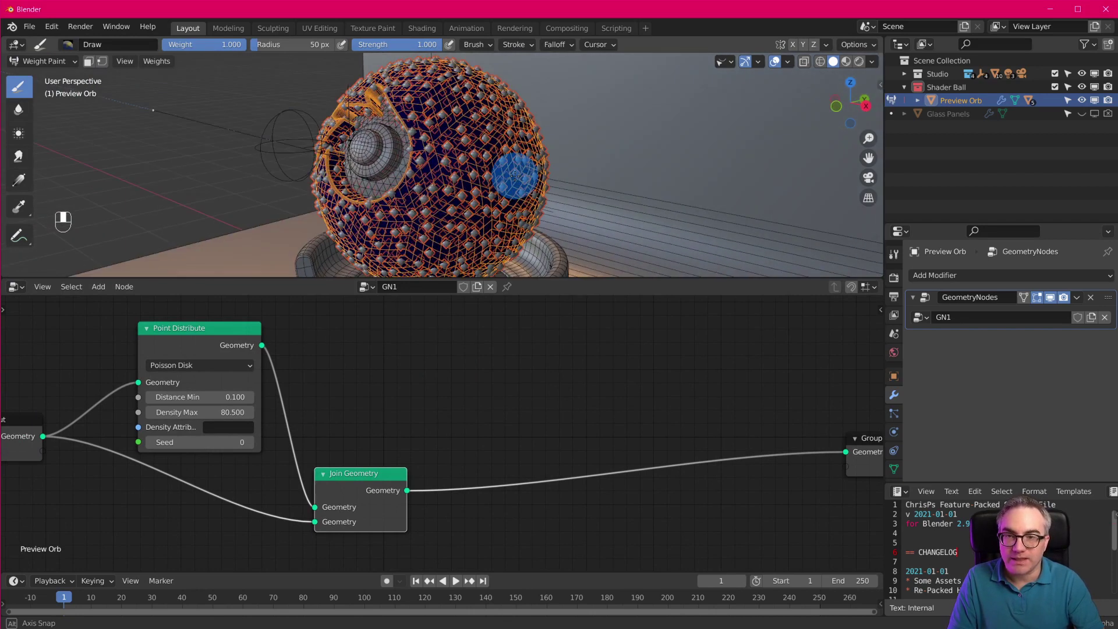
{"action": "left_click", "coordinate": [1051, 298]}
Paint a large patch at weight 1.000 on the side of the orb beside the logo
{"action": "scroll", "coordinate": [528, 173], "scroll_direction": "up", "scroll_amount": 2}
{"action": "mouse_move", "coordinate": [529, 174]}
{"action": "middle_mouse_down"}
{"action": "mouse_move", "coordinate": [524, 193]}
{"action": "mouse_move", "coordinate": [439, 140]}
{"action": "middle_mouse_up"}
{"action": "mouse_move", "coordinate": [439, 139]}
{"action": "left_mouse_down"}
{"action": "mouse_move", "coordinate": [449, 198]}
{"action": "mouse_move", "coordinate": [499, 112]}
{"action": "mouse_move", "coordinate": [396, 238]}
{"action": "mouse_move", "coordinate": [501, 204]}
{"action": "mouse_move", "coordinate": [425, 193]}
{"action": "mouse_move", "coordinate": [490, 135]}
{"action": "mouse_move", "coordinate": [414, 176]}
{"action": "mouse_move", "coordinate": [522, 204]}
{"action": "mouse_move", "coordinate": [510, 175]}
{"action": "left_mouse_up"}
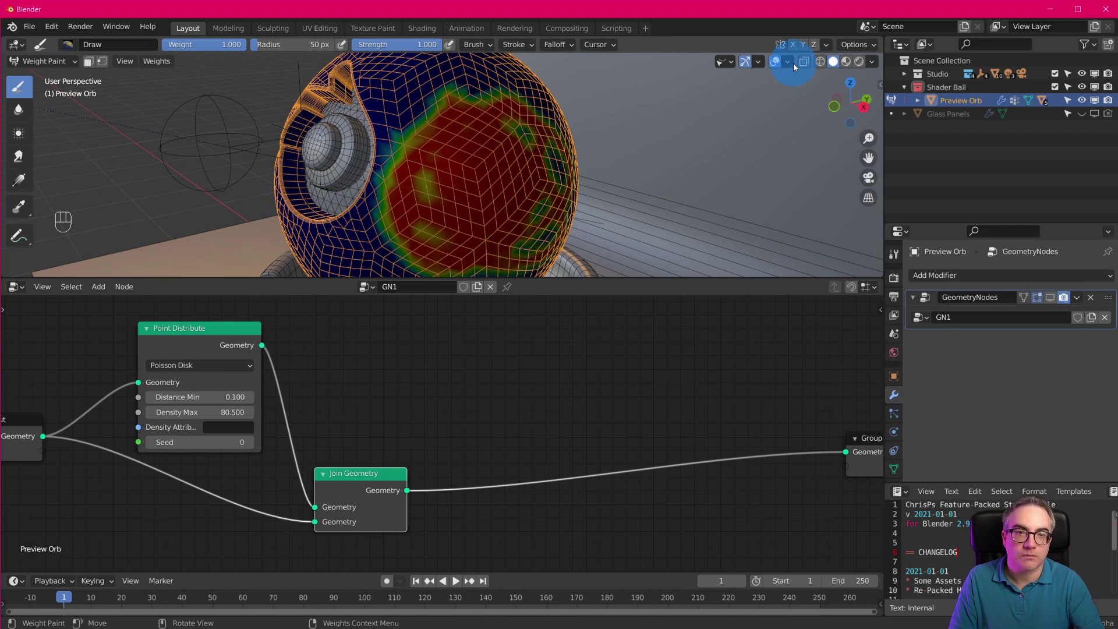
Turn off the wireframe overlay and paint a second patch at weight 1.000 on top of the orb
{"action": "left_click", "coordinate": [789, 61]}
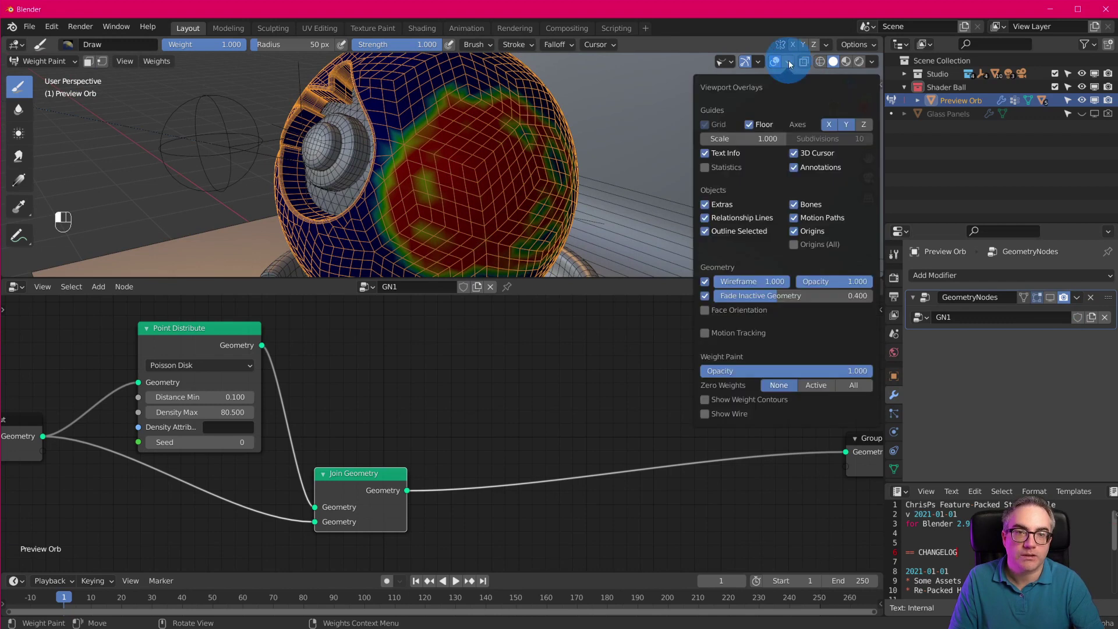
{"action": "left_click", "coordinate": [704, 282]}
{"action": "mouse_move", "coordinate": [637, 260]}
{"action": "middle_mouse_down"}
{"action": "mouse_move", "coordinate": [549, 193]}
{"action": "mouse_move", "coordinate": [592, 232]}
{"action": "mouse_move", "coordinate": [474, 195]}
{"action": "middle_mouse_up"}
{"action": "mouse_move", "coordinate": [396, 183]}
{"action": "left_mouse_down"}
{"action": "mouse_move", "coordinate": [561, 187]}
{"action": "mouse_move", "coordinate": [531, 175]}
{"action": "mouse_move", "coordinate": [462, 180]}
{"action": "mouse_move", "coordinate": [474, 175]}
{"action": "left_mouse_up"}
{"action": "middle_click_drag", "start_coordinate": [665, 191], "coordinate": [582, 145]}
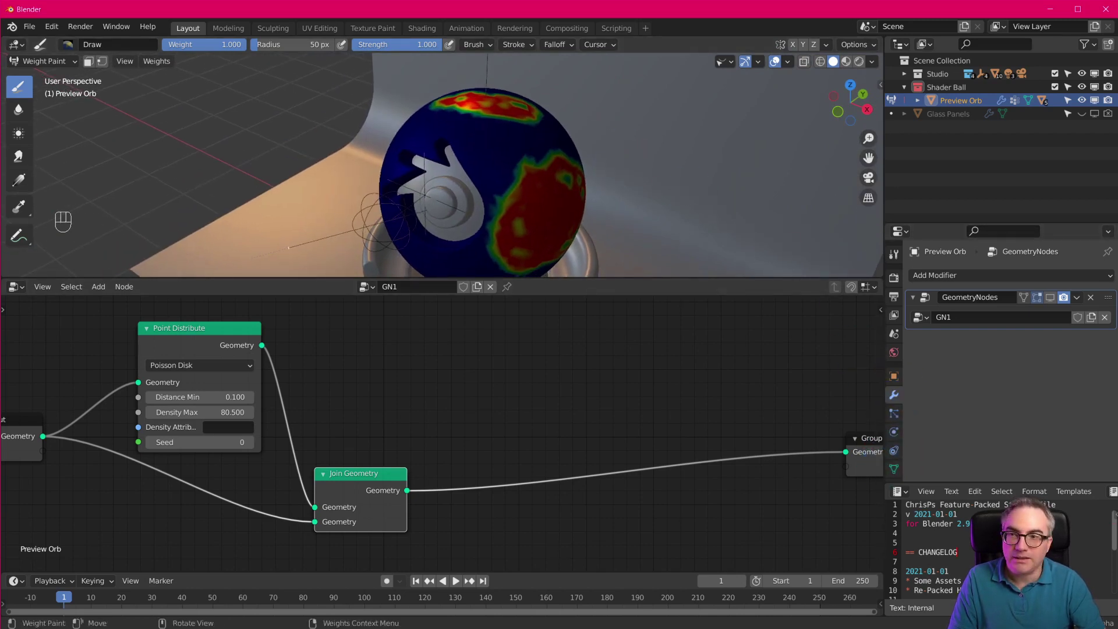
Return the orb to Object Mode and rename its painted vertex group to w
{"action": "left_click", "coordinate": [40, 60]}
{"action": "left_click", "coordinate": [47, 78]}
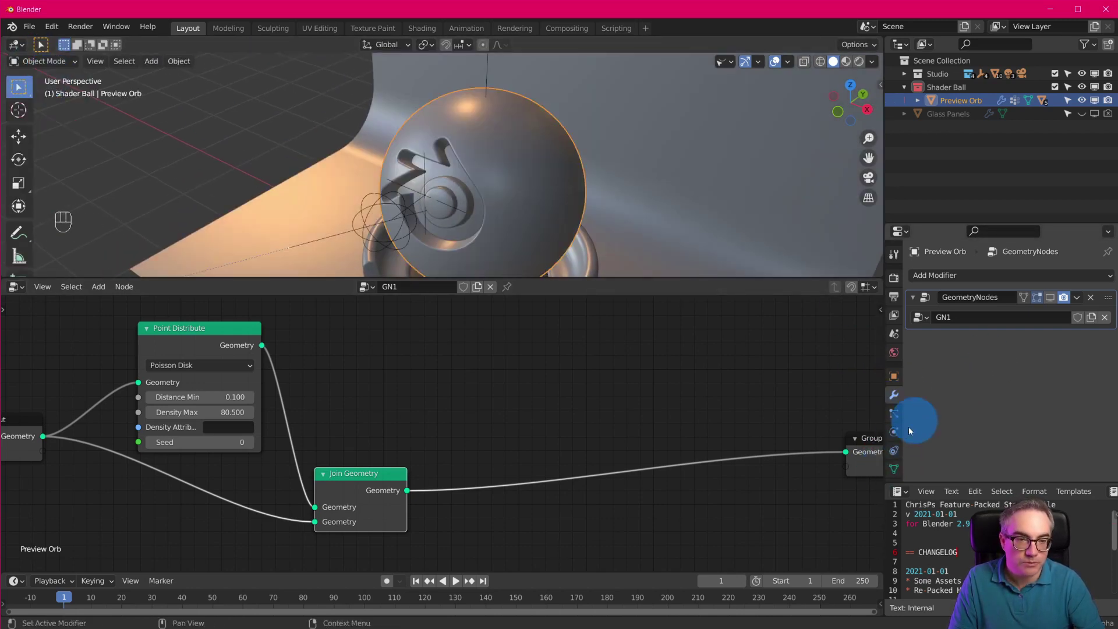
{"action": "left_click", "coordinate": [893, 469]}
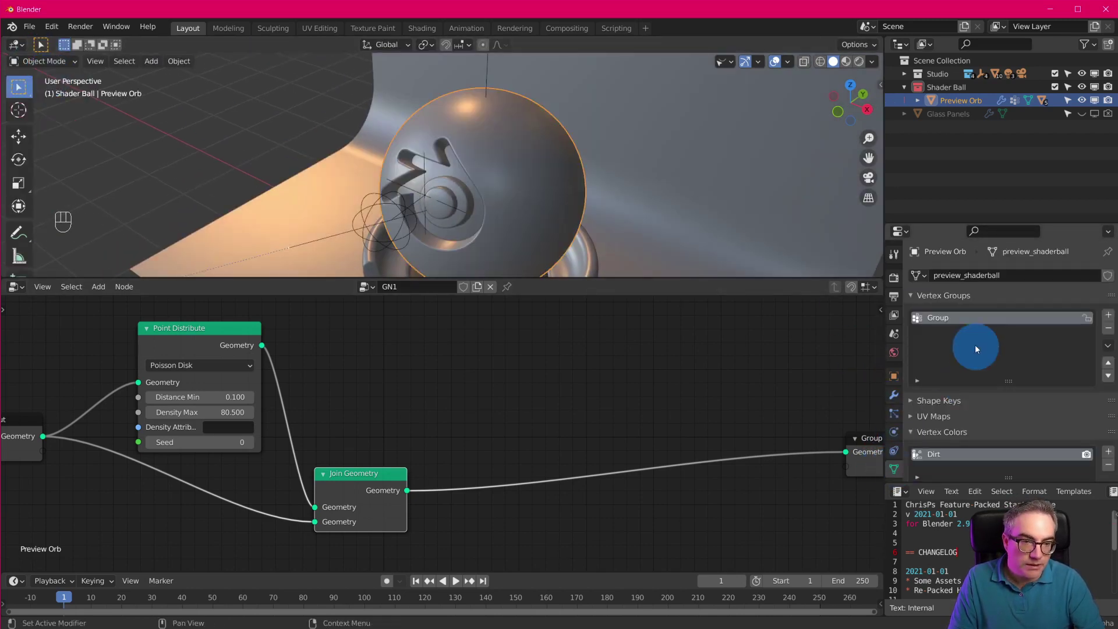
{"action": "double_click", "coordinate": [939, 322]}
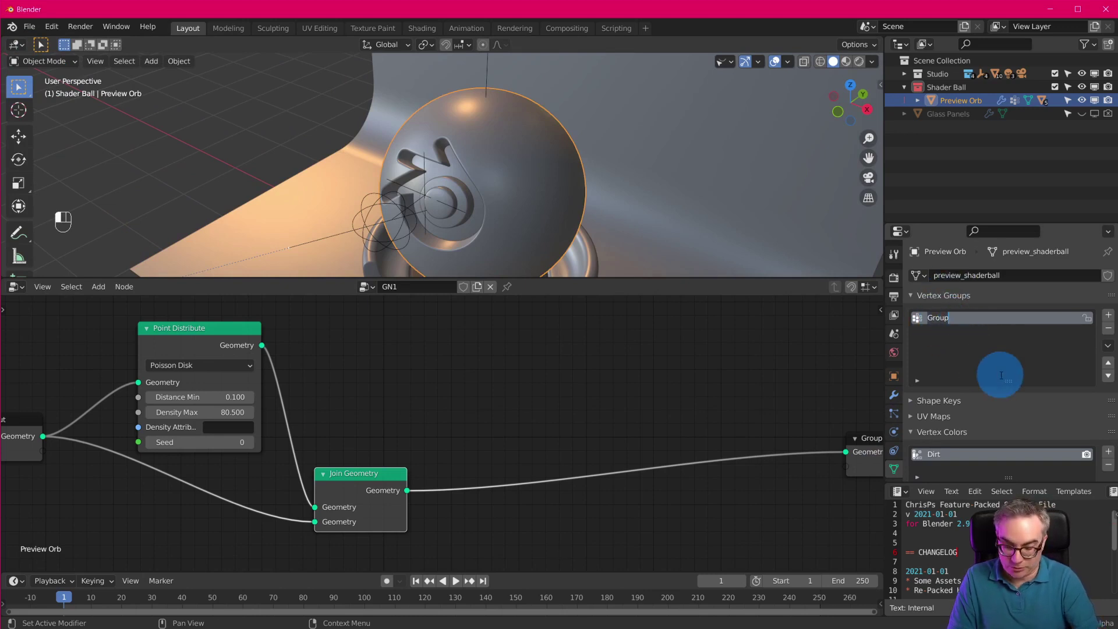
{"action": "middle_click_drag", "start_coordinate": [623, 187], "coordinate": [606, 192]}
{"action": "left_click", "coordinate": [942, 328]}
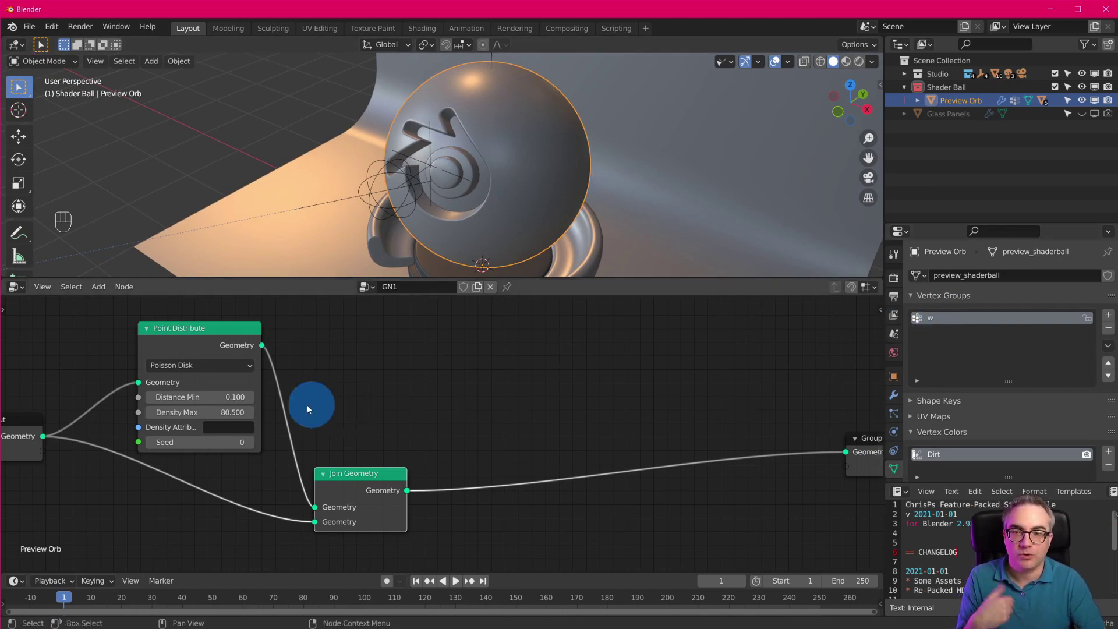
Widen the Point Distribute node and re-enable the GeometryNodes modifier's viewport display
{"action": "left_click_drag", "start_coordinate": [259, 385], "coordinate": [278, 386]}
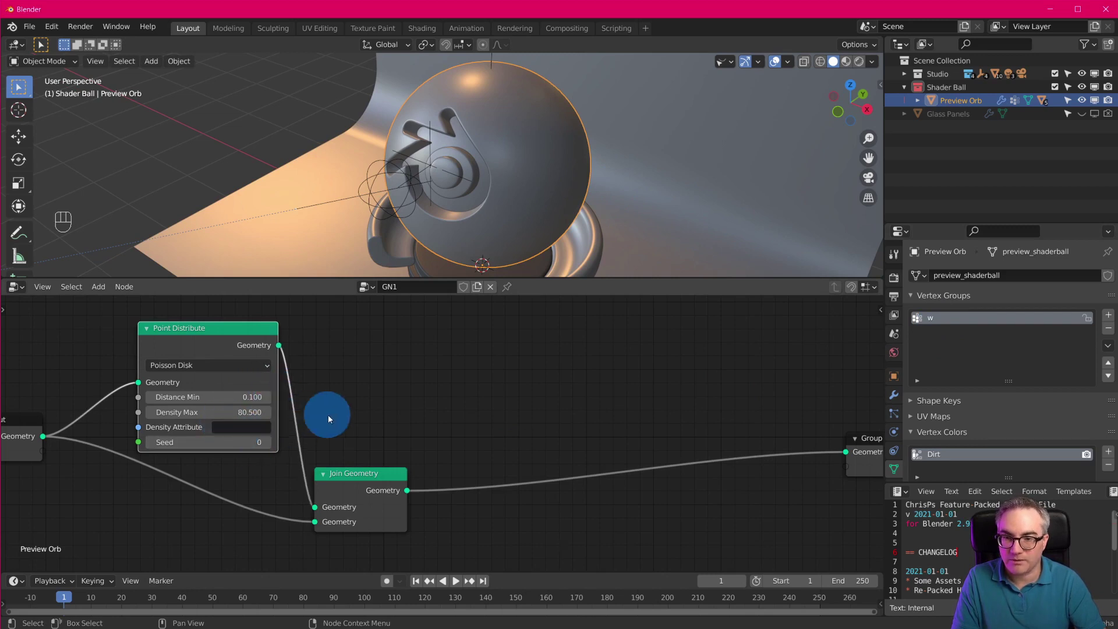
{"action": "left_click", "coordinate": [894, 395]}
{"action": "left_click", "coordinate": [1050, 298]}
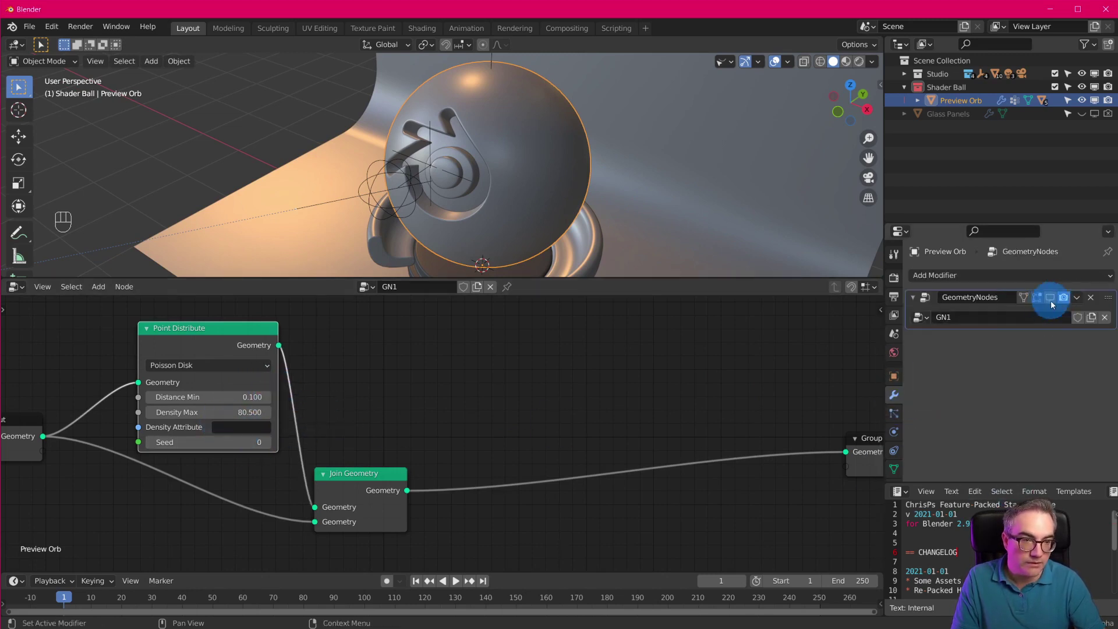
{"action": "middle_click_drag", "start_coordinate": [652, 202], "coordinate": [617, 203]}
{"action": "scroll", "coordinate": [615, 201], "scroll_direction": "up", "scroll_amount": 3}
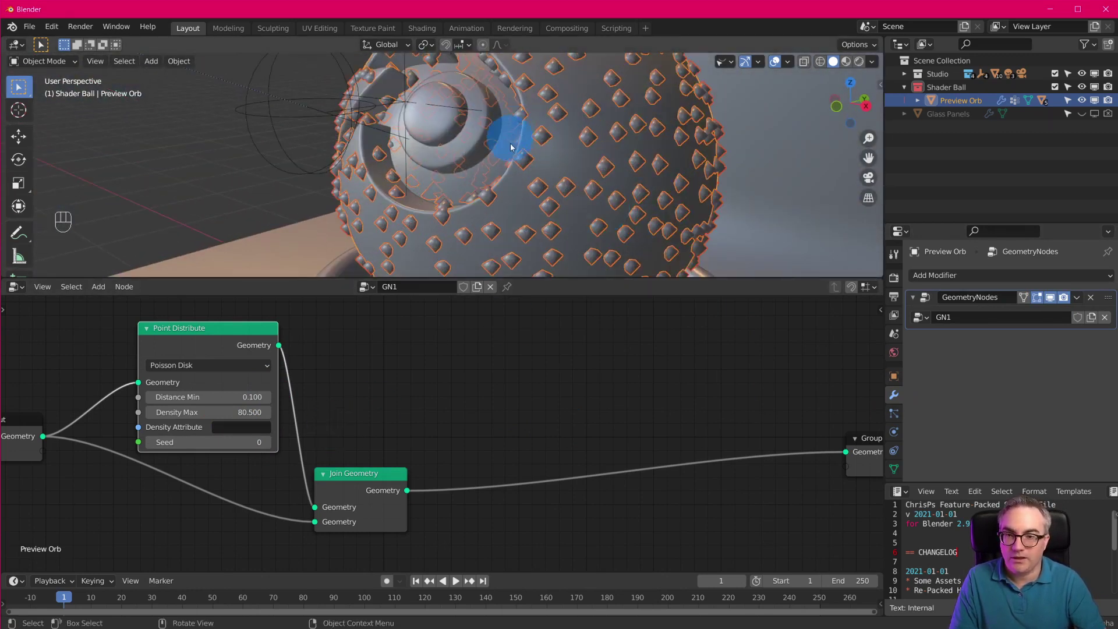
{"action": "scroll", "coordinate": [512, 142], "scroll_direction": "down", "scroll_amount": 3}
Set the Point Distribute Density Attribute to w so the points follow the painted weights
{"action": "left_click", "coordinate": [232, 427]}
{"action": "type", "text": "w"}
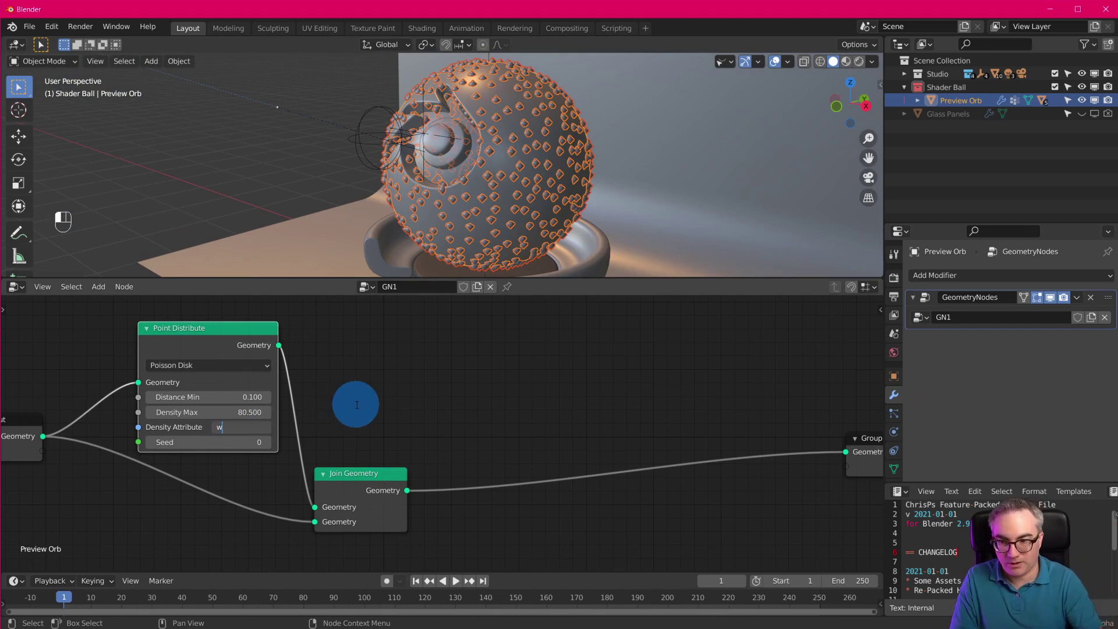
{"action": "left_click", "coordinate": [357, 405]}
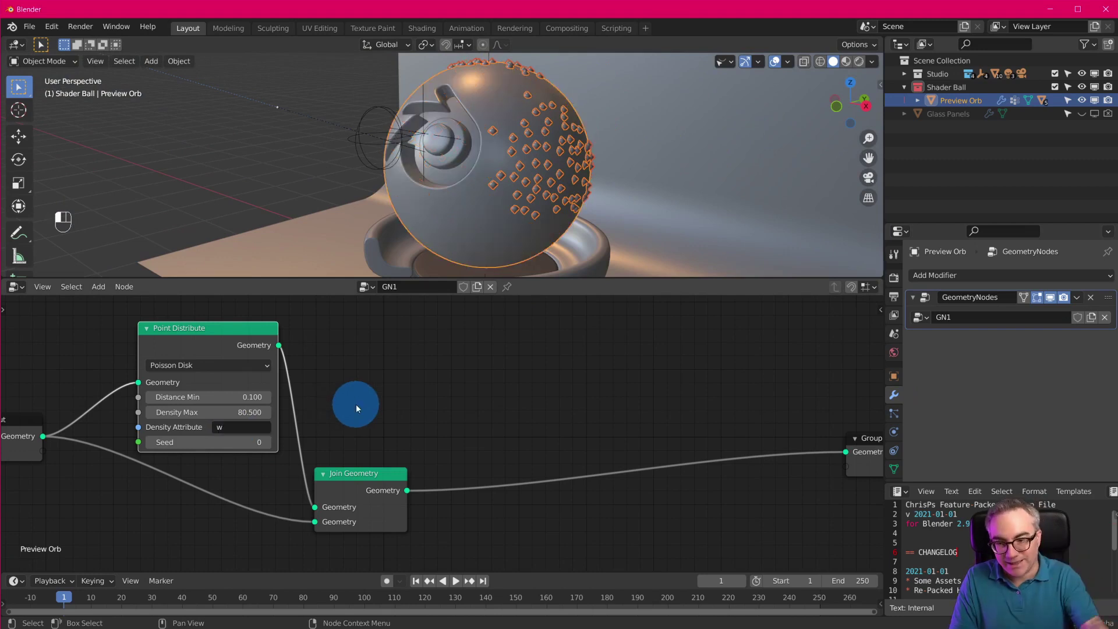
{"action": "middle_click_drag", "start_coordinate": [494, 150], "coordinate": [568, 223]}
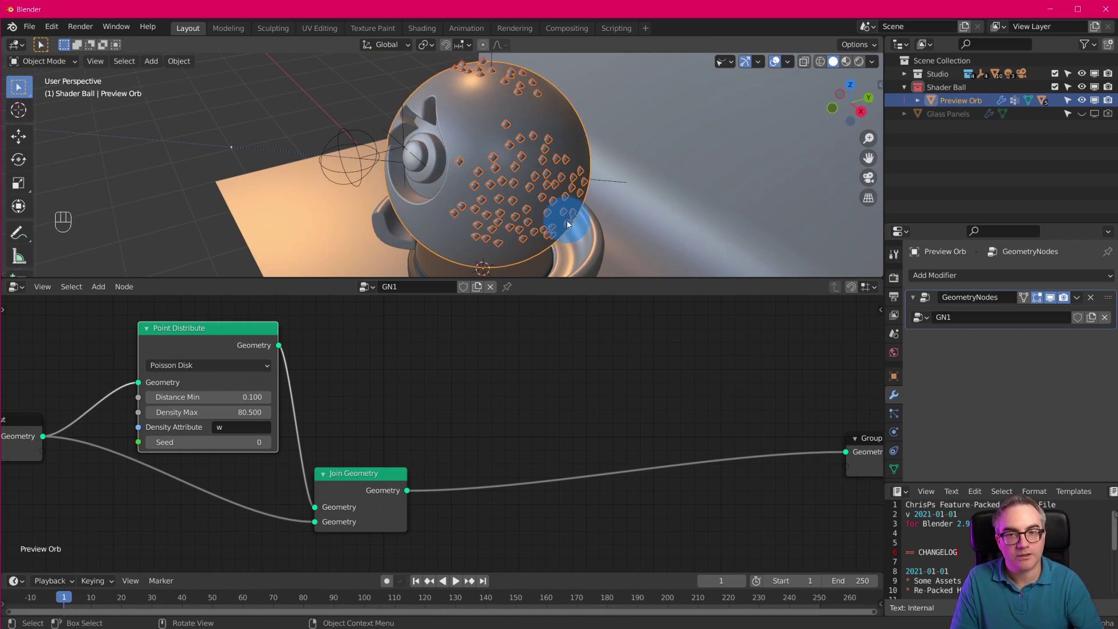
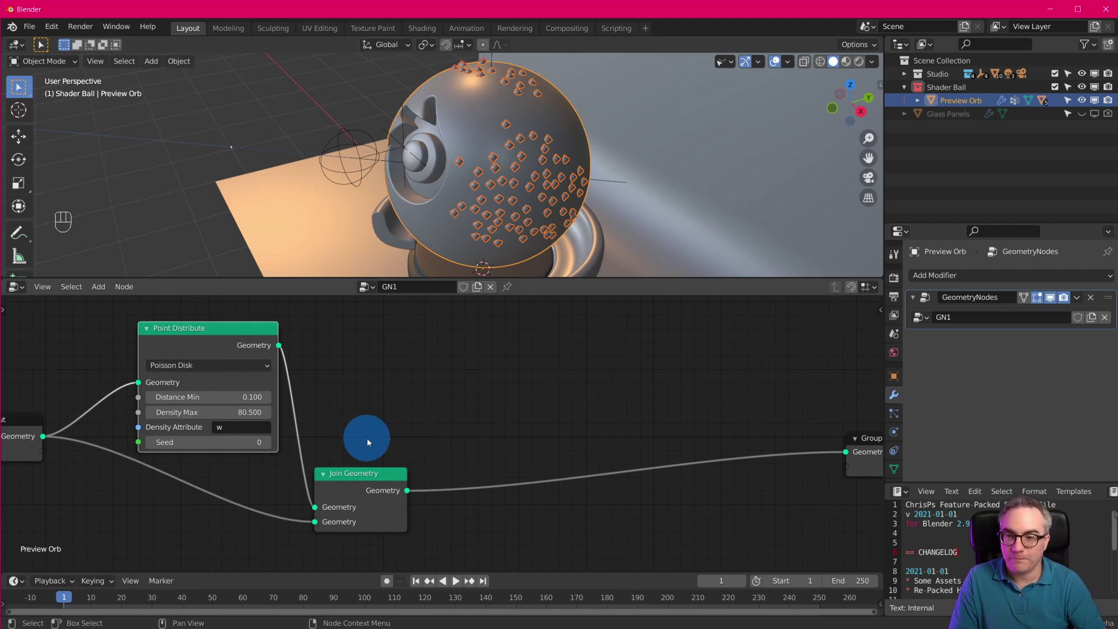
Make room by shifting Join Geometry, and place a Point Instance node beyond the Point Distribute node
{"action": "left_click_drag", "start_coordinate": [354, 473], "coordinate": [377, 473]}
{"action": "key", "text": "shift+a"}
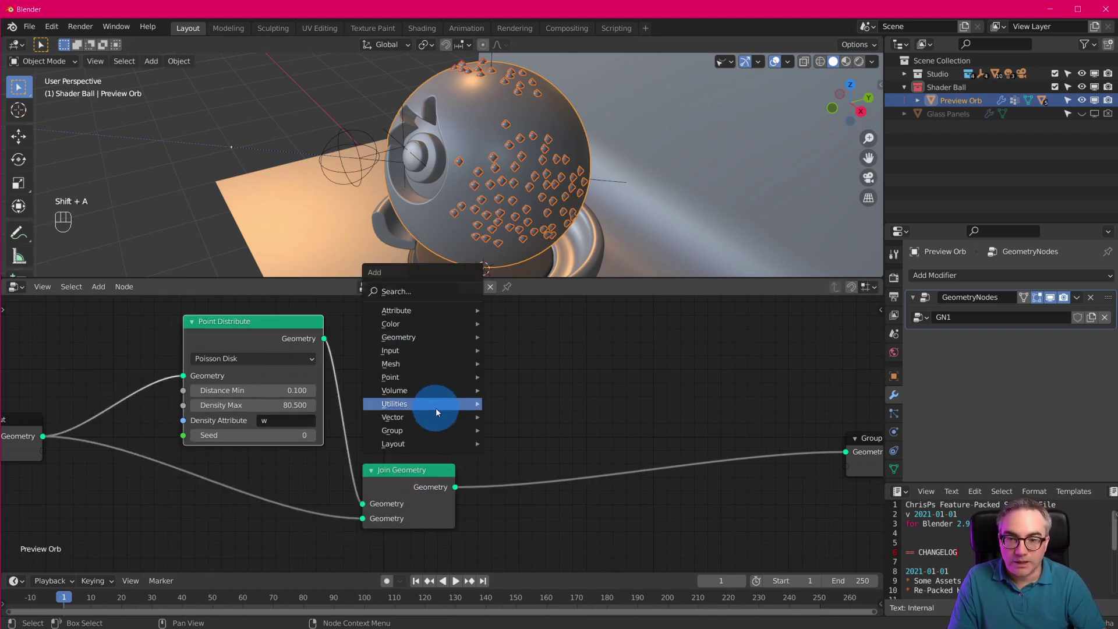
{"action": "mouse_move", "coordinate": [452, 378]}
{"action": "left_click", "coordinate": [581, 405]}
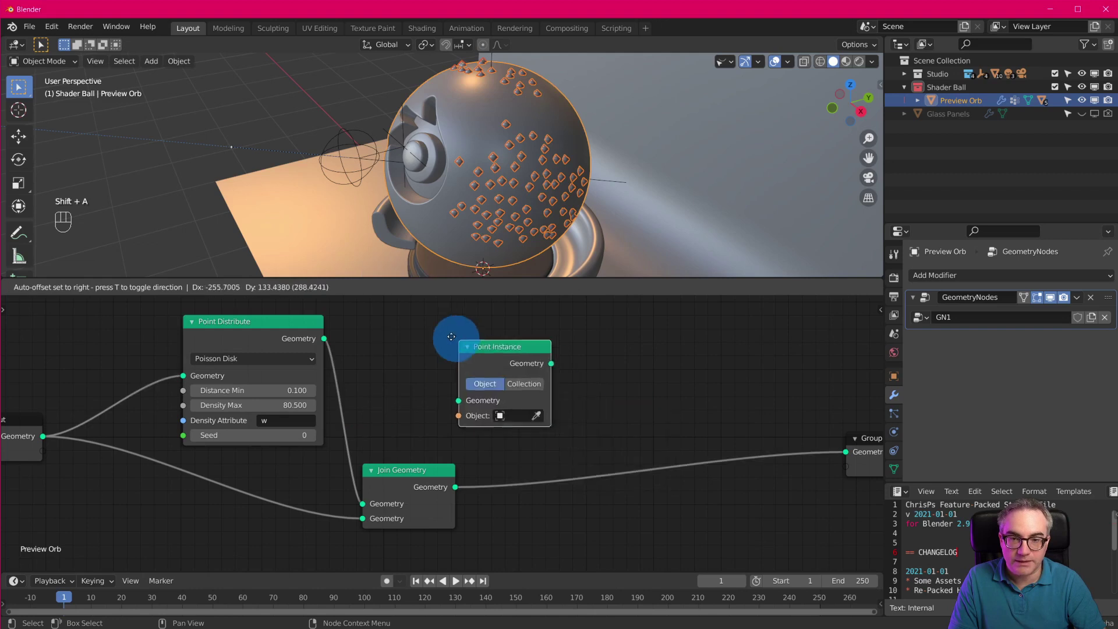
{"action": "left_click", "coordinate": [446, 326]}
Inspect the orb's points up close in Material Preview shading and return to Solid shading
{"action": "scroll", "coordinate": [553, 173], "scroll_direction": "up", "scroll_amount": 5}
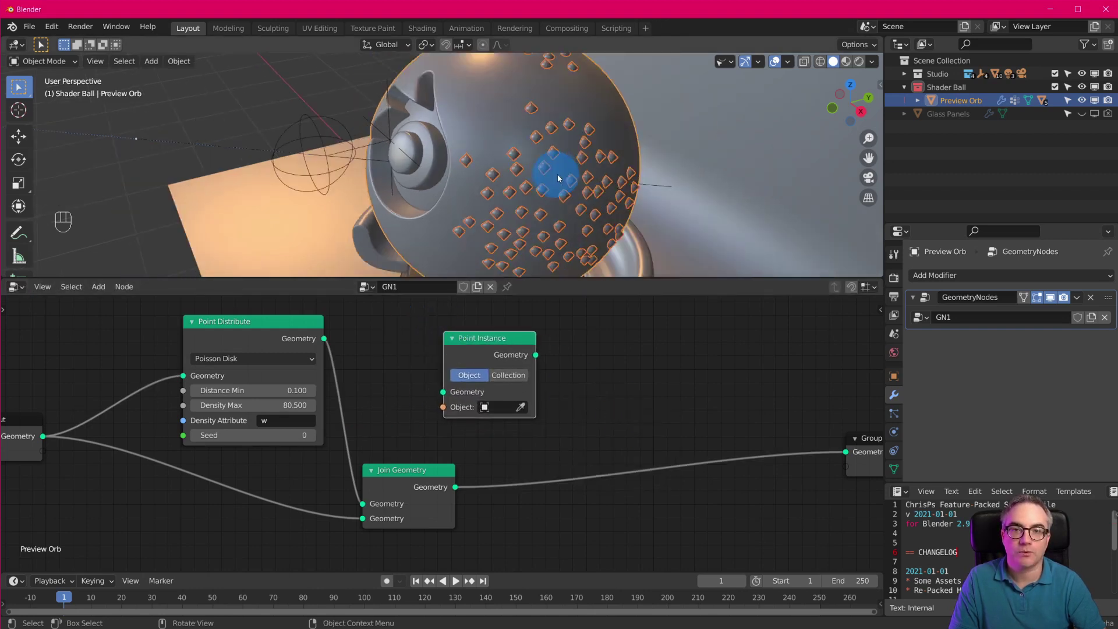
{"action": "scroll", "coordinate": [629, 165], "scroll_direction": "down", "scroll_amount": 5}
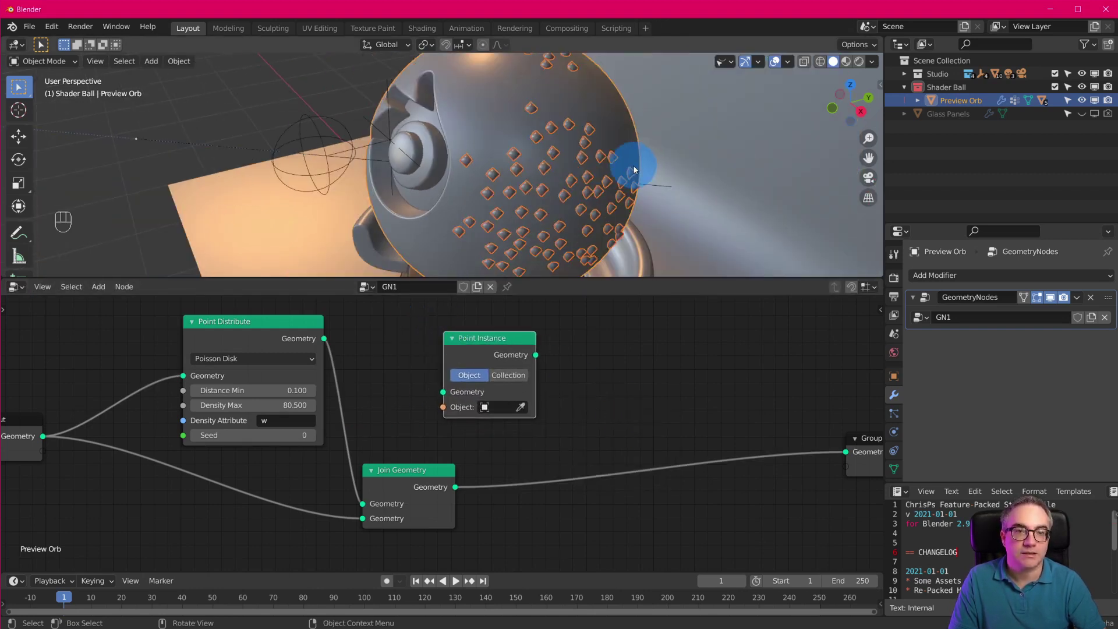
{"action": "left_click", "coordinate": [846, 63]}
{"action": "mouse_move", "coordinate": [602, 183]}
{"action": "middle_mouse_down"}
{"action": "mouse_move", "coordinate": [666, 130]}
{"action": "mouse_move", "coordinate": [715, 114]}
{"action": "mouse_move", "coordinate": [749, 151]}
{"action": "mouse_move", "coordinate": [679, 202]}
{"action": "mouse_move", "coordinate": [634, 197]}
{"action": "middle_mouse_up"}
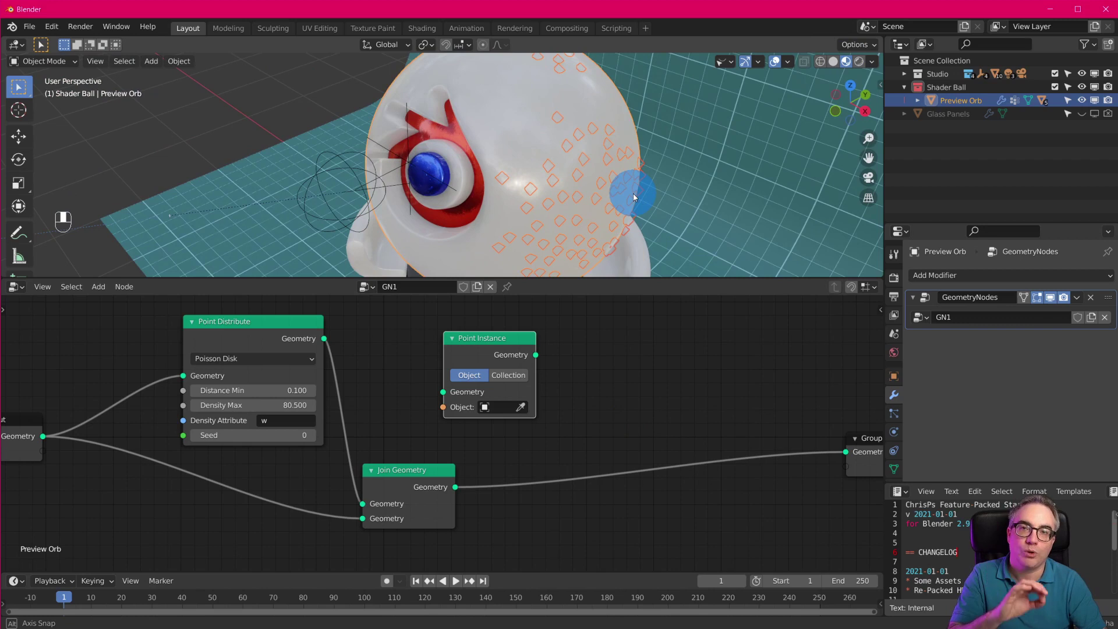
{"action": "middle_click_drag", "start_coordinate": [634, 197], "coordinate": [693, 158]}
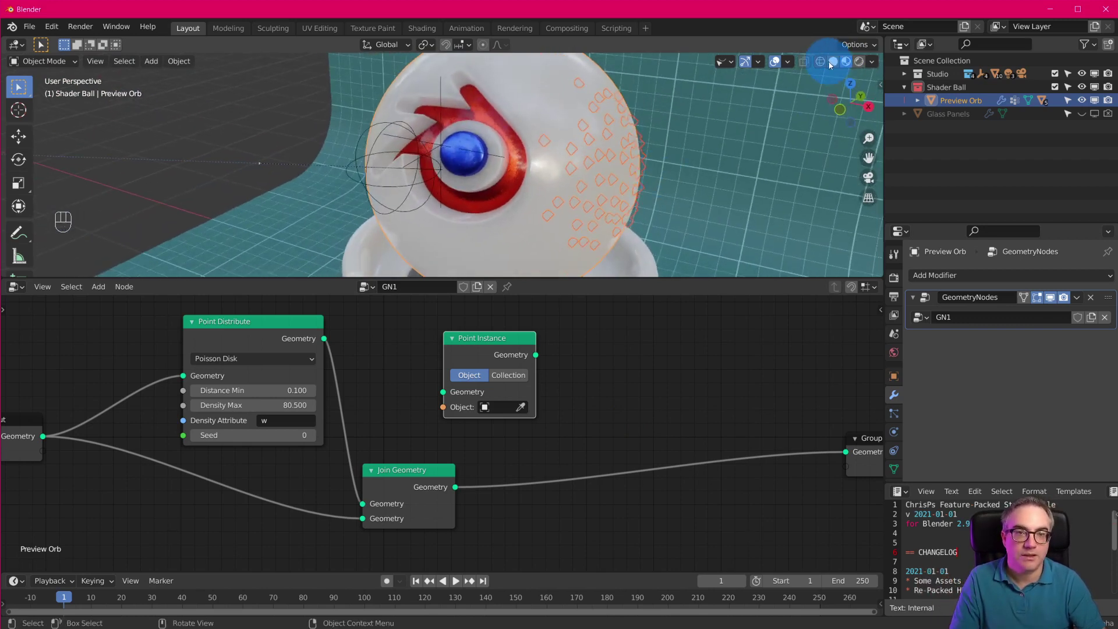
{"action": "left_click", "coordinate": [833, 61]}
{"action": "middle_click_drag", "start_coordinate": [653, 222], "coordinate": [622, 203]}
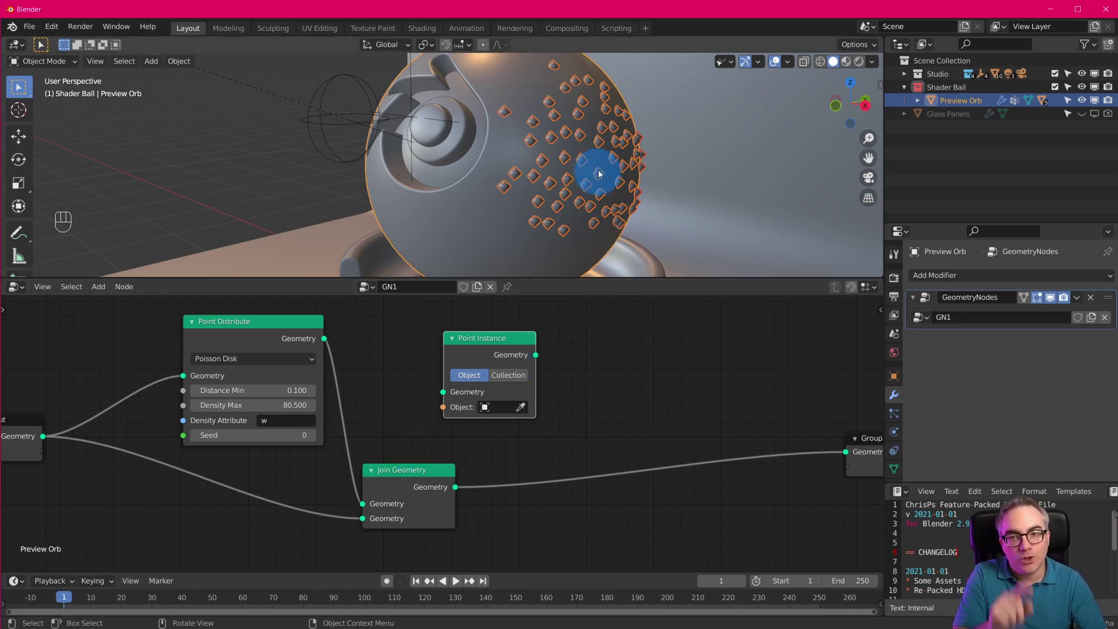
Add a Monkey mesh, move it beside the orb next to the logo, and reselect the Preview Orb
{"action": "scroll", "coordinate": [599, 173], "scroll_direction": "down", "scroll_amount": 4}
{"action": "key", "text": "shift+a"}
{"action": "mouse_move", "coordinate": [569, 174]}
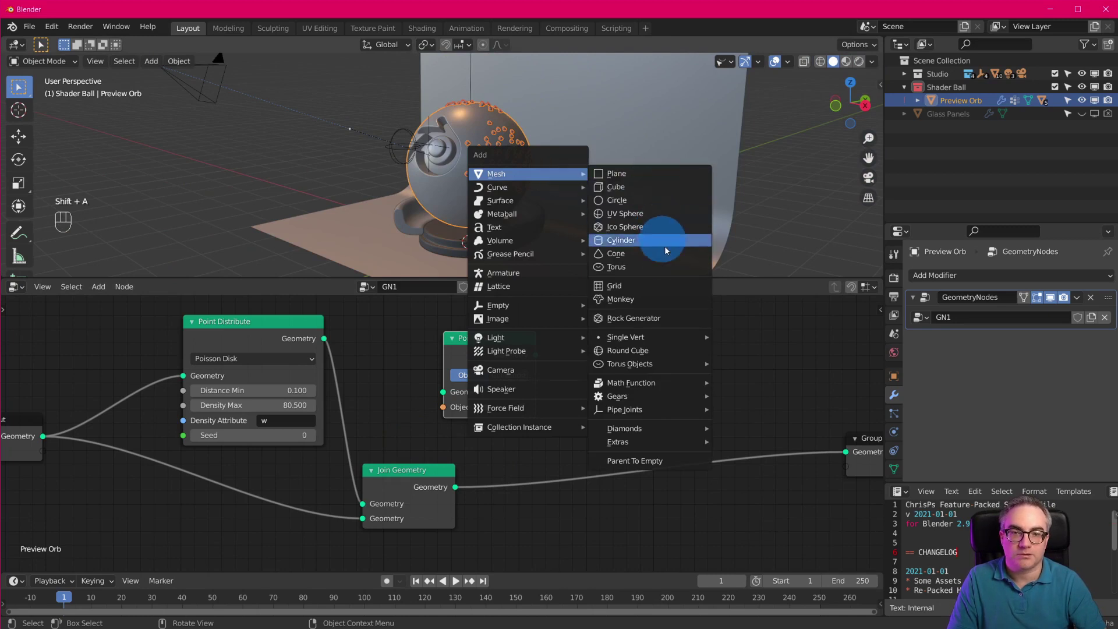
{"action": "left_click", "coordinate": [666, 298]}
{"action": "middle_click_drag", "start_coordinate": [589, 239], "coordinate": [640, 249]}
{"action": "key", "text": "g"}
{"action": "left_click", "coordinate": [489, 201]}
{"action": "scroll", "coordinate": [658, 192], "scroll_direction": "up", "scroll_amount": 6}
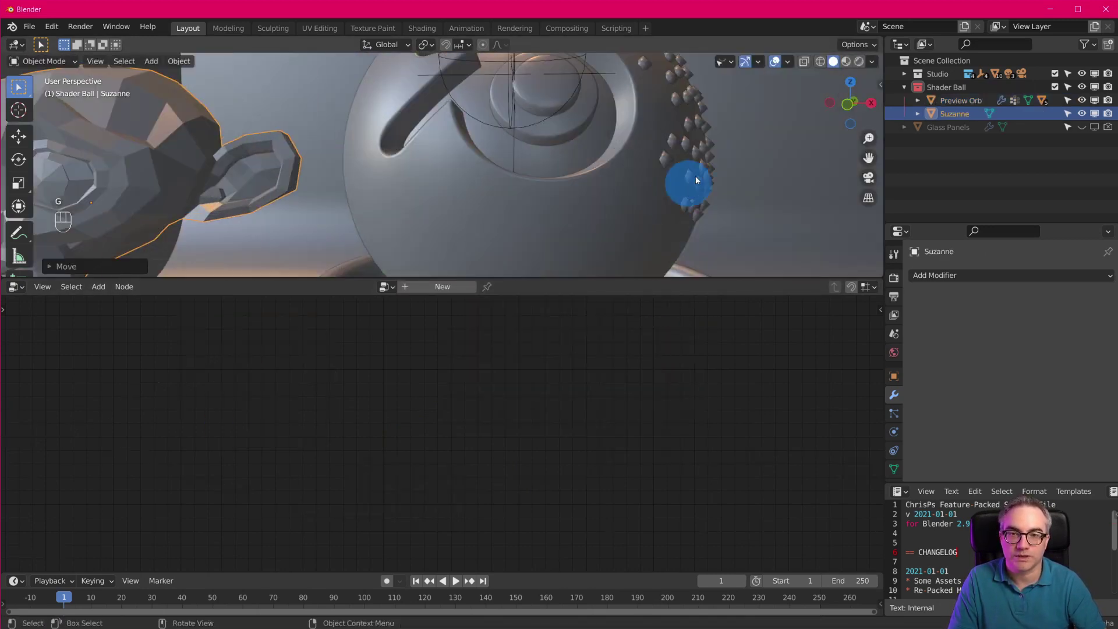
{"action": "scroll", "coordinate": [695, 176], "scroll_direction": "down", "scroll_amount": 5}
{"action": "left_click", "coordinate": [512, 130]}
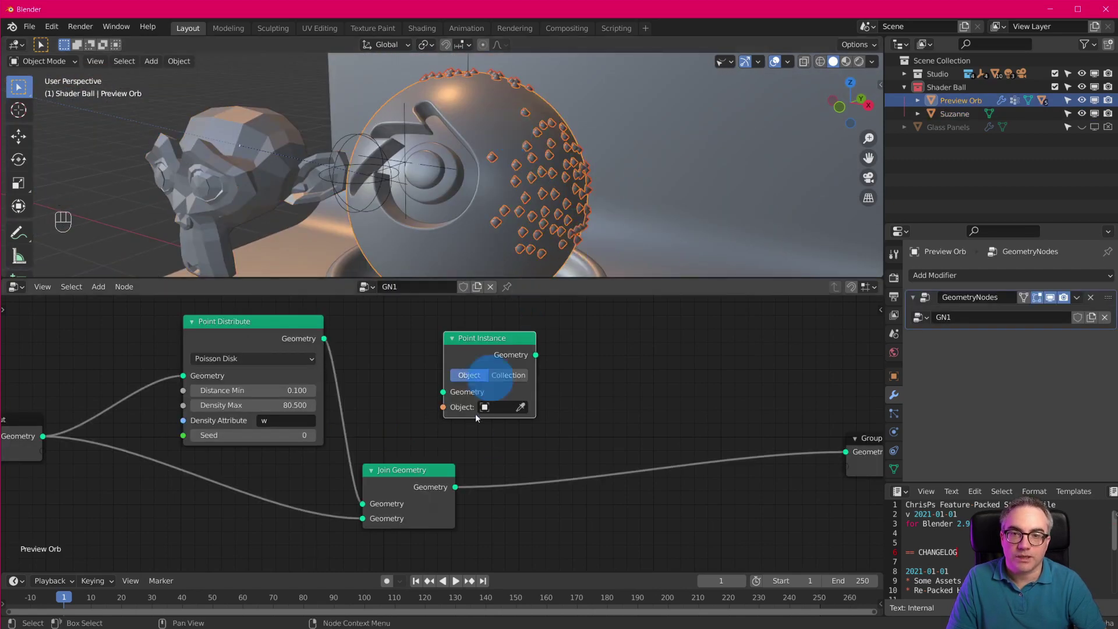
Pick Suzanne as the Point Instance object and feed the Point Distribute geometry into the node
{"action": "left_click", "coordinate": [520, 407]}
{"action": "left_click", "coordinate": [256, 125]}
{"action": "left_click_drag", "start_coordinate": [439, 395], "coordinate": [327, 342]}
{"action": "left_click_drag", "start_coordinate": [484, 338], "coordinate": [432, 329]}
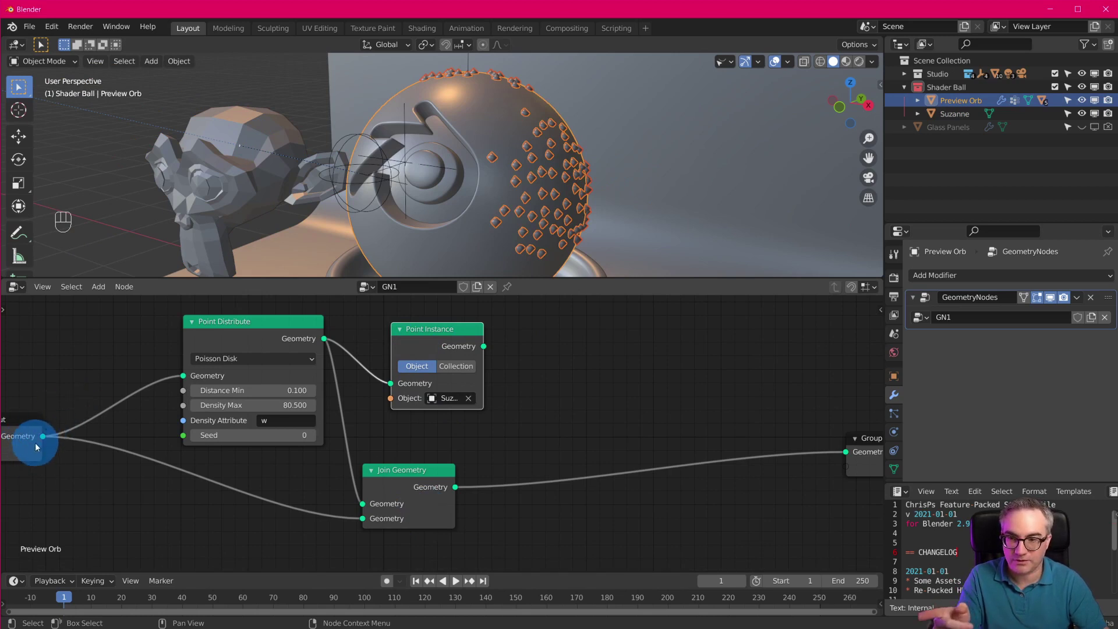
Shift Join Geometry toward the Group Output, and link the Point Instance geometry directly to the Group Output
{"action": "left_click_drag", "start_coordinate": [408, 481], "coordinate": [749, 490]}
{"action": "mouse_move", "coordinate": [429, 335]}
{"action": "left_mouse_down"}
{"action": "mouse_move", "coordinate": [405, 349]}
{"action": "mouse_move", "coordinate": [413, 338]}
{"action": "left_mouse_up"}
{"action": "left_click_drag", "start_coordinate": [294, 333], "coordinate": [301, 321]}
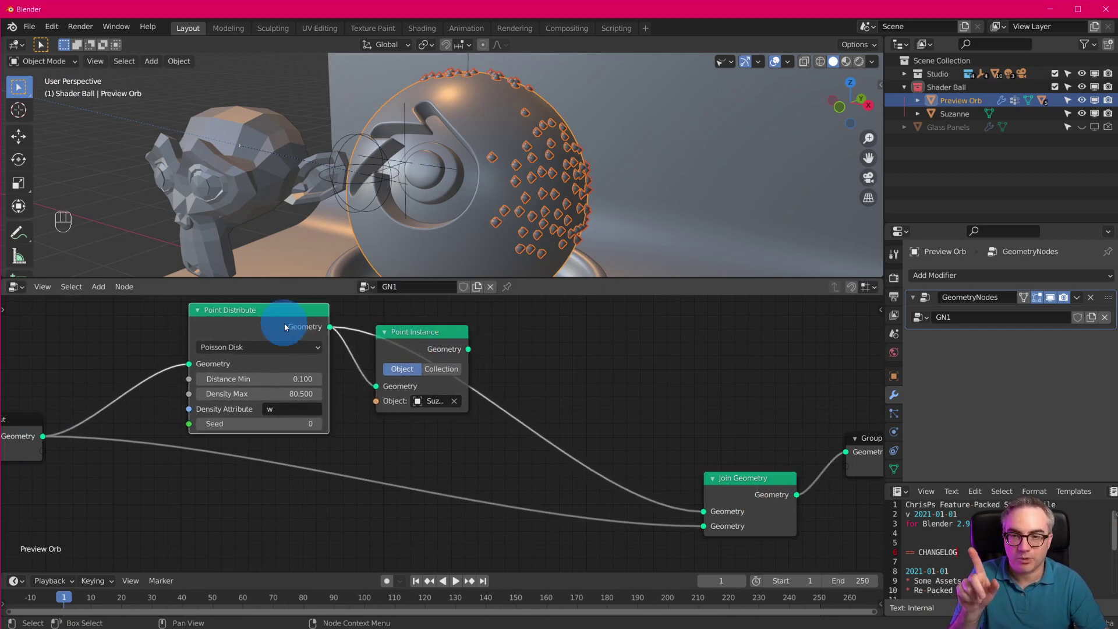
{"action": "left_click_drag", "start_coordinate": [420, 336], "coordinate": [845, 452]}
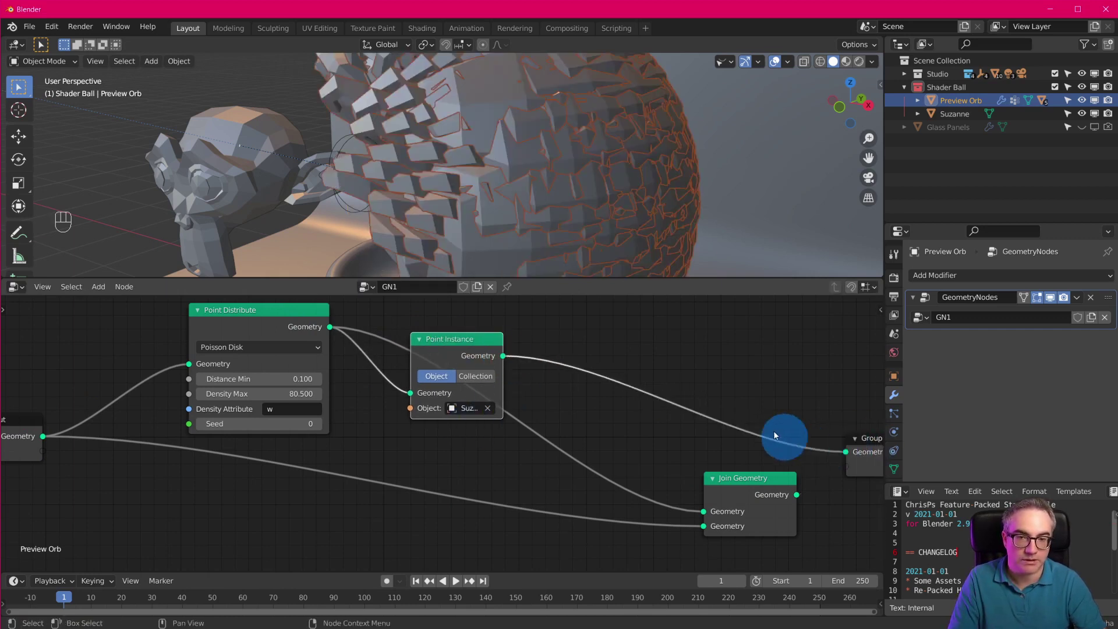
{"action": "middle_click_drag", "start_coordinate": [581, 158], "coordinate": [546, 207]}
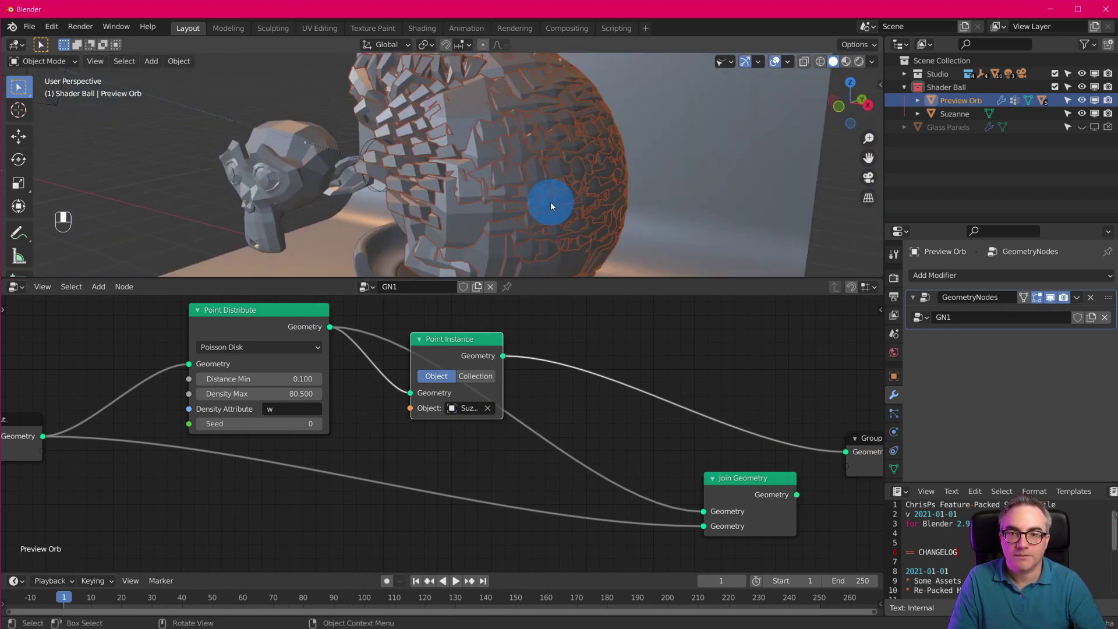
{"action": "left_click", "coordinate": [301, 171]}
{"action": "key", "text": "Tab"}
{"action": "key", "text": "s"}
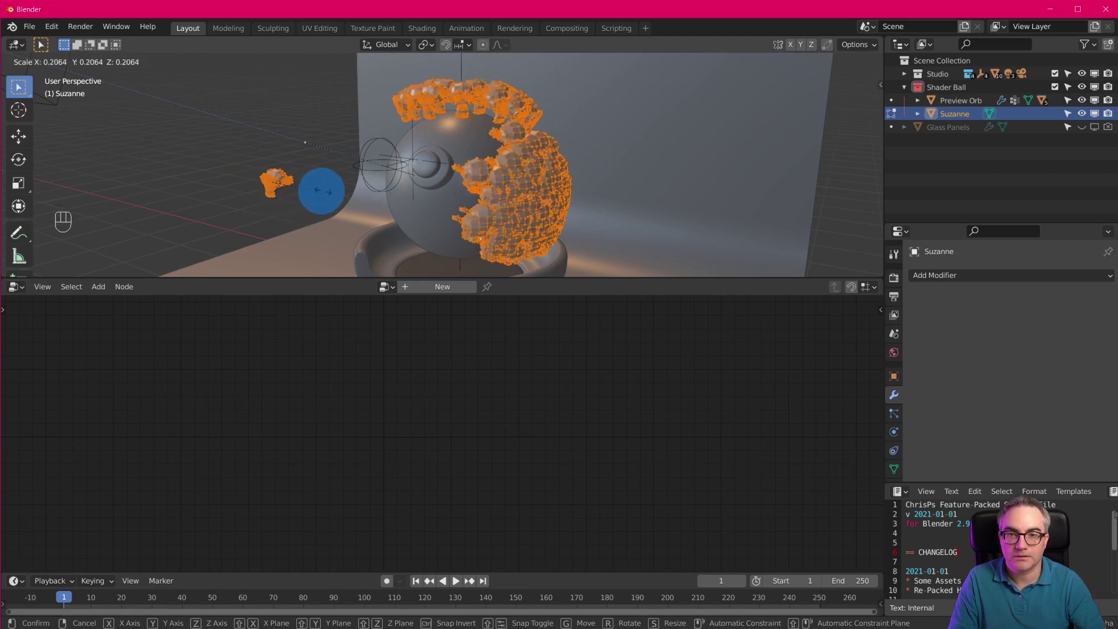
{"action": "left_click", "coordinate": [366, 176]}
{"action": "key", "text": "Tab"}
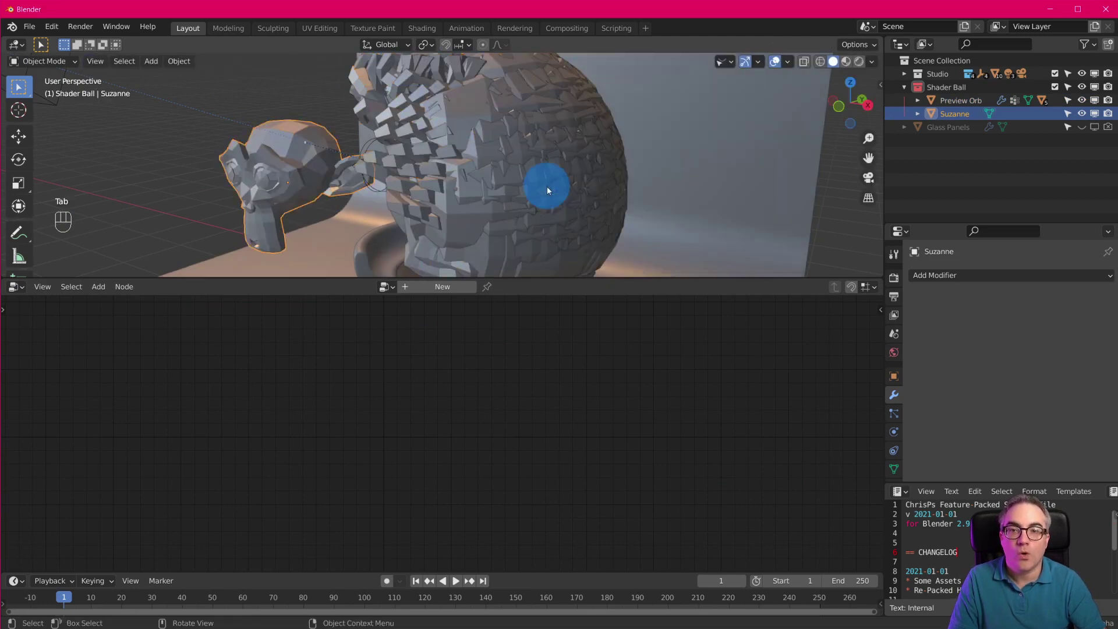
{"action": "left_click", "coordinate": [551, 176]}
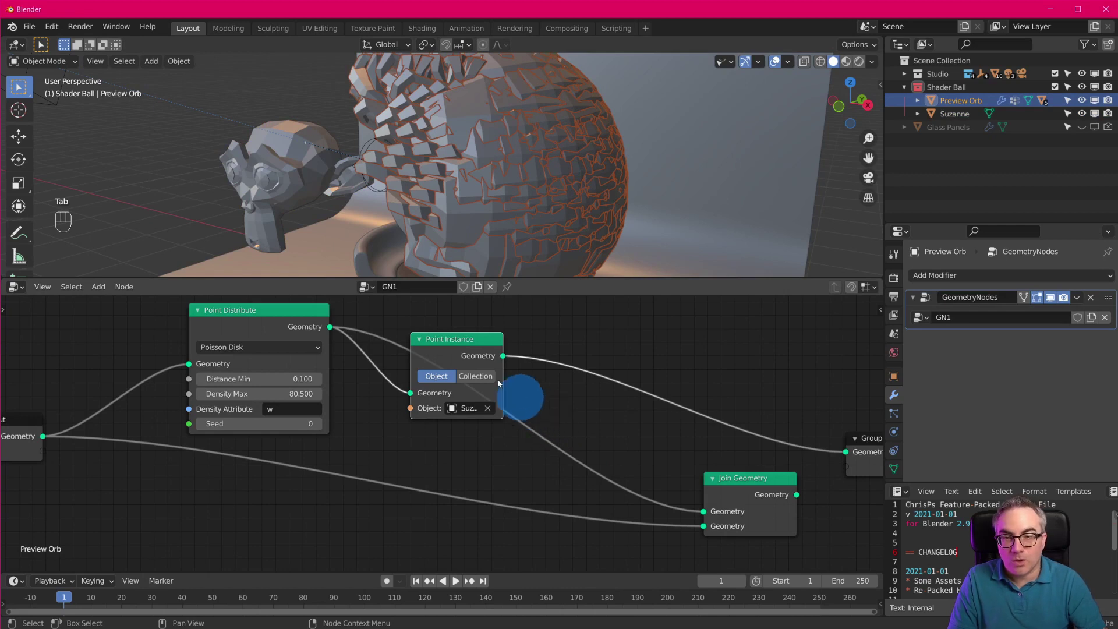
Spread the nodes apart and insert a Point Scale node between Point Distribute and Point Instance
{"action": "left_click_drag", "start_coordinate": [475, 343], "coordinate": [534, 340]}
{"action": "left_click_drag", "start_coordinate": [197, 324], "coordinate": [173, 308]}
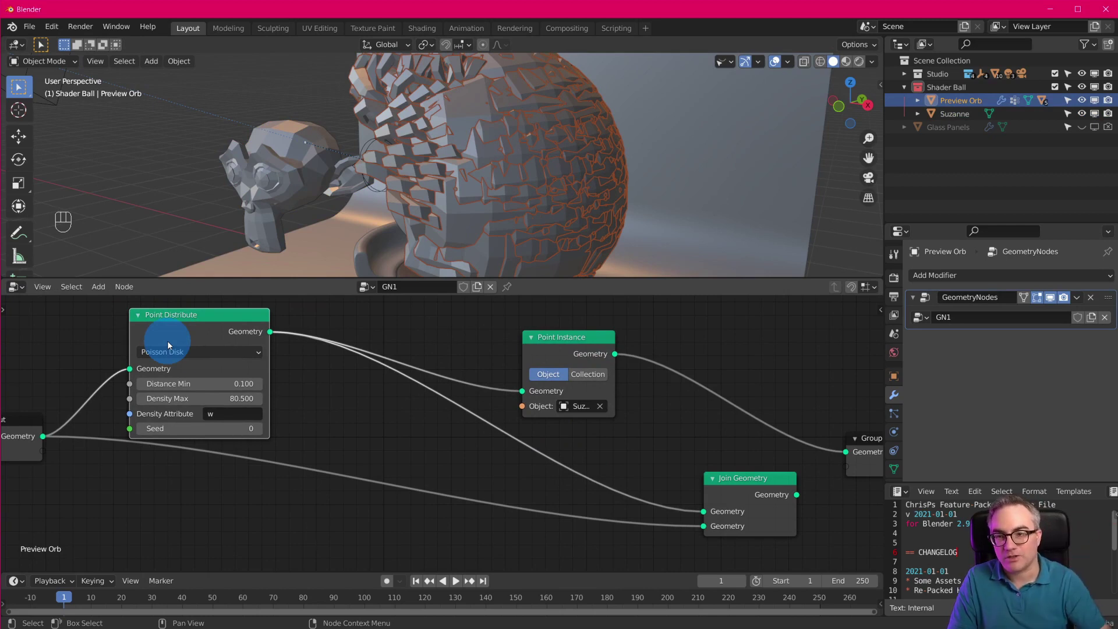
{"action": "key", "text": "shift+a"}
{"action": "mouse_move", "coordinate": [330, 362]}
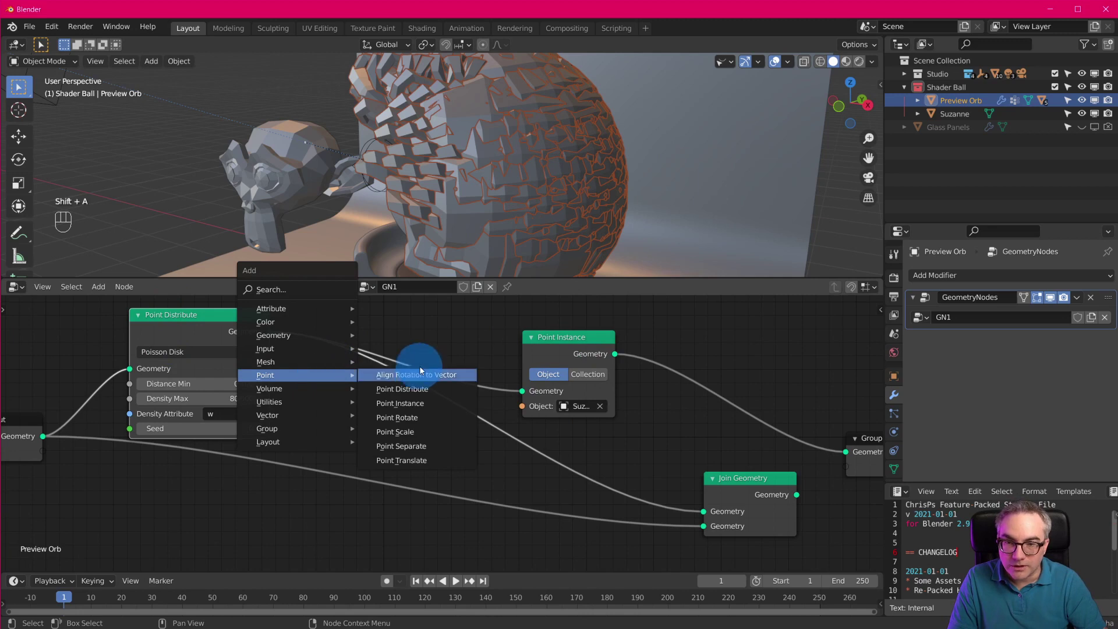
{"action": "left_click", "coordinate": [446, 432]}
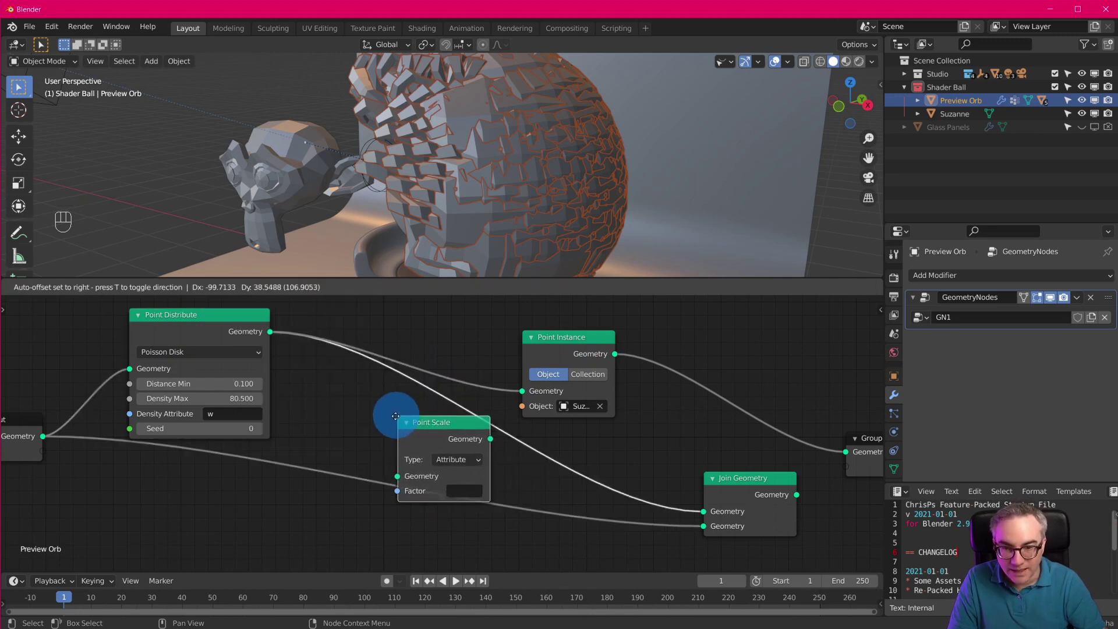
{"action": "left_click", "coordinate": [291, 319]}
{"action": "left_click_drag", "start_coordinate": [350, 331], "coordinate": [329, 335]}
Switch the Point Scale type to Vector and set its X, Y and Z factors to 0.1
{"action": "scroll", "coordinate": [371, 412], "scroll_direction": "up", "scroll_amount": 2}
{"action": "left_click", "coordinate": [350, 359]}
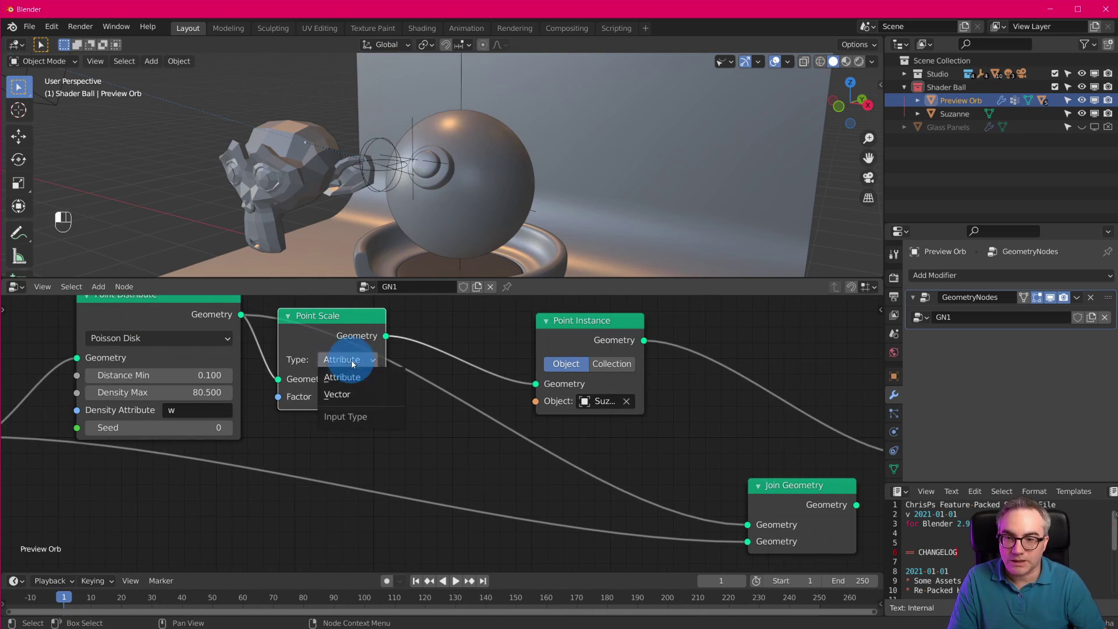
{"action": "left_click", "coordinate": [351, 398]}
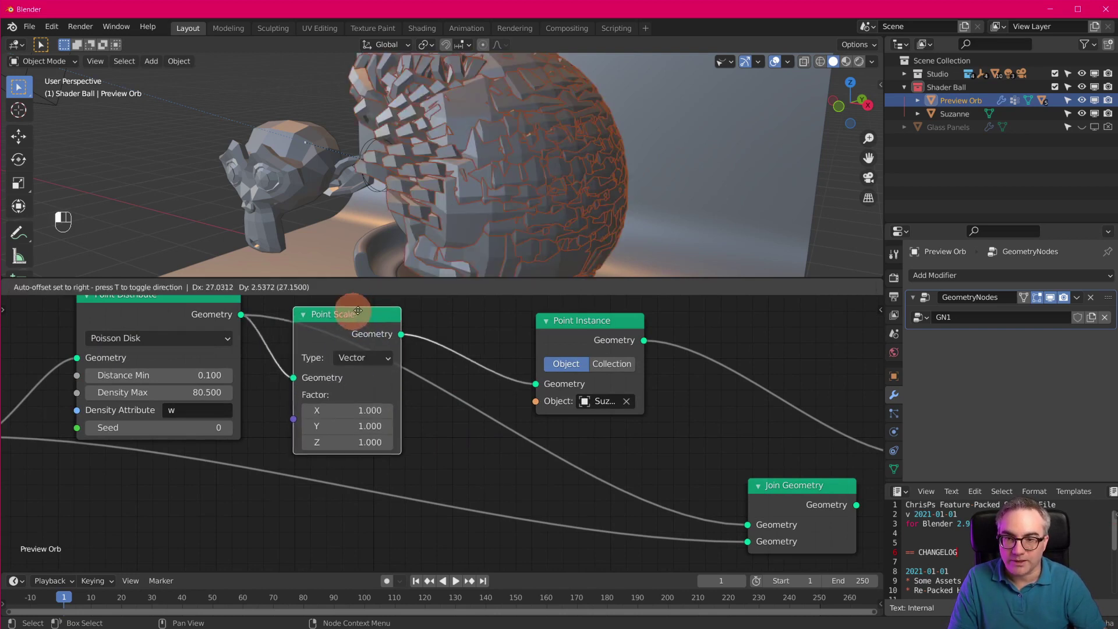
{"action": "left_click_drag", "start_coordinate": [348, 315], "coordinate": [363, 305]}
{"action": "mouse_move", "coordinate": [356, 400]}
{"action": "left_mouse_down"}
{"action": "mouse_move", "coordinate": [359, 439]}
{"action": "mouse_move", "coordinate": [343, 440]}
{"action": "mouse_move", "coordinate": [360, 420]}
{"action": "left_mouse_up"}
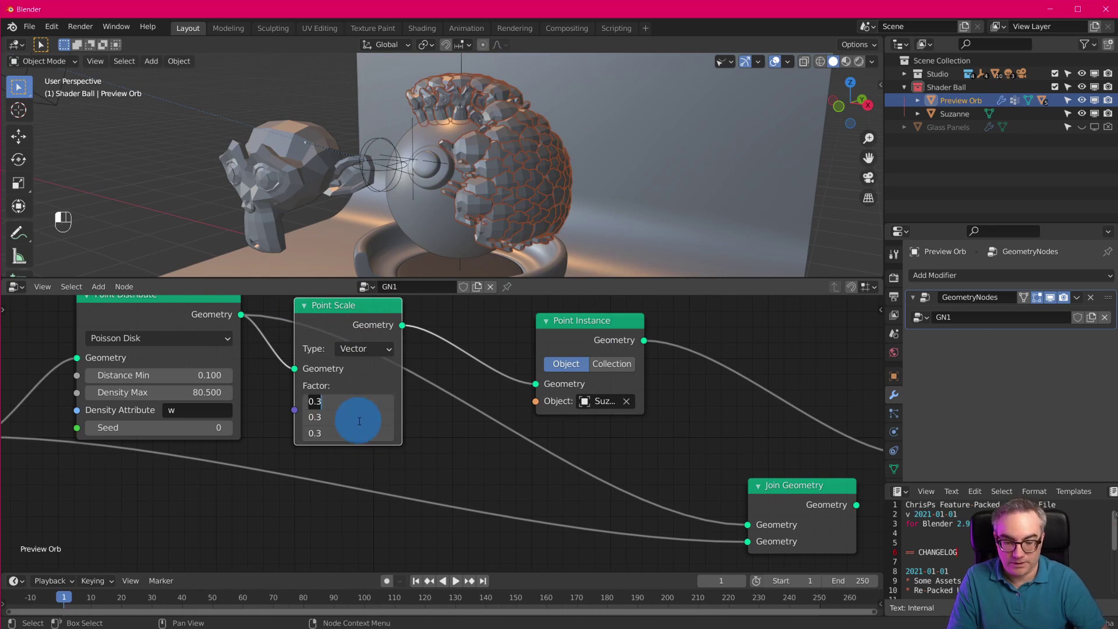
{"action": "type", "text": ".1"}
{"action": "key", "text": "Return"}
Examine the orientation of the scaled monkey instances on top of the orb in front view
{"action": "scroll", "coordinate": [589, 126], "scroll_direction": "up", "scroll_amount": 5}
{"action": "middle_click_drag", "start_coordinate": [663, 169], "coordinate": [662, 197], "text": "shift"}
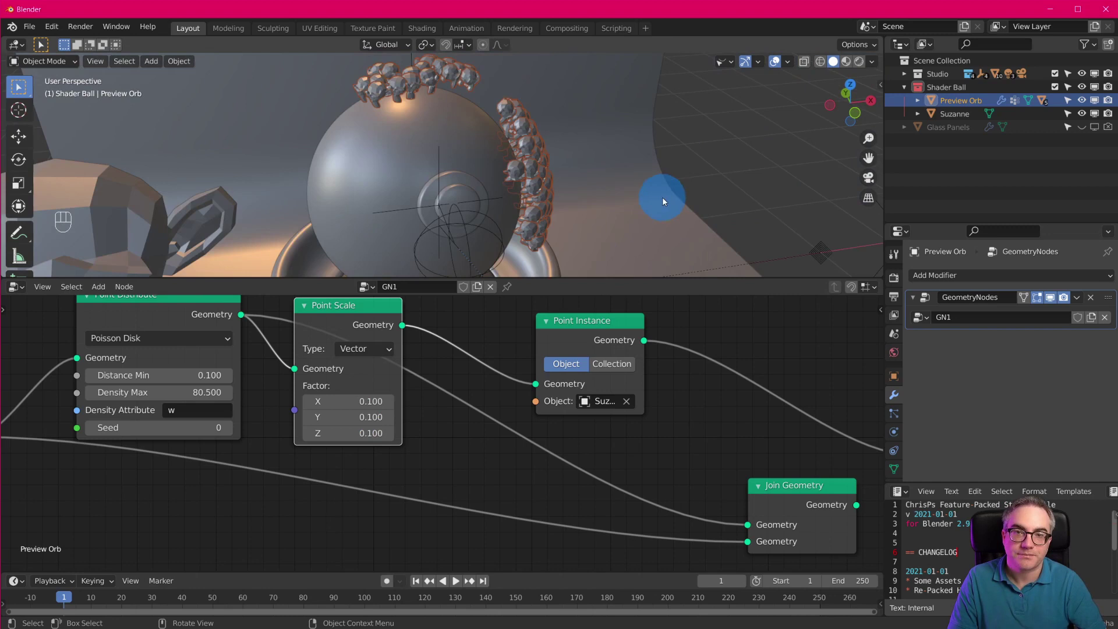
{"action": "key", "text": "KP_1"}
{"action": "scroll", "coordinate": [534, 118], "scroll_direction": "up", "scroll_amount": 5}
{"action": "middle_click_drag", "start_coordinate": [549, 169], "coordinate": [578, 231], "text": "shift"}
{"action": "scroll", "coordinate": [575, 180], "scroll_direction": "down", "scroll_amount": 4}
{"action": "scroll", "coordinate": [546, 181], "scroll_direction": "up", "scroll_amount": 3}
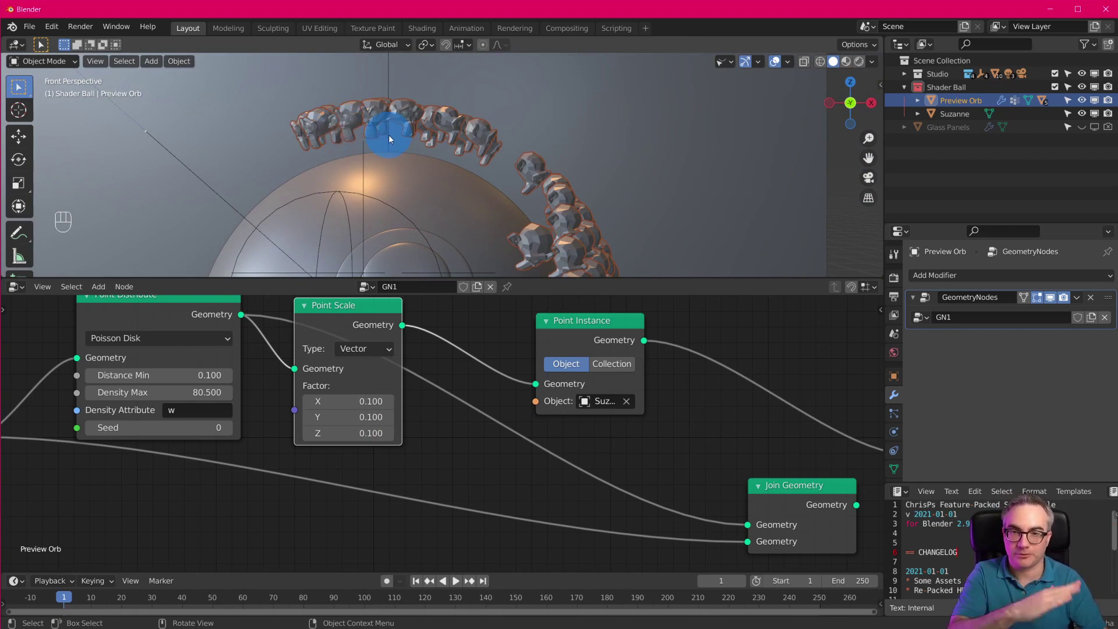
{"action": "scroll", "coordinate": [438, 373], "scroll_direction": "down", "scroll_amount": 1}
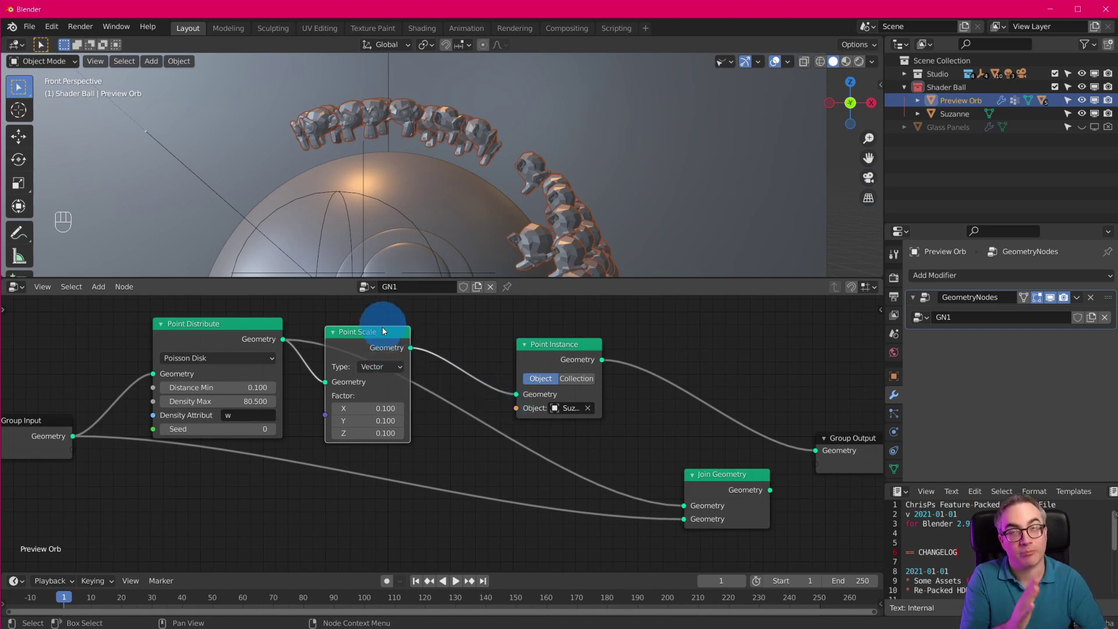
Move Point Scale aside and insert an Align Rotation to Vector node between it and Point Distribute
{"action": "left_click_drag", "start_coordinate": [356, 338], "coordinate": [442, 336]}
{"action": "key", "text": "shift+a"}
{"action": "mouse_move", "coordinate": [495, 326]}
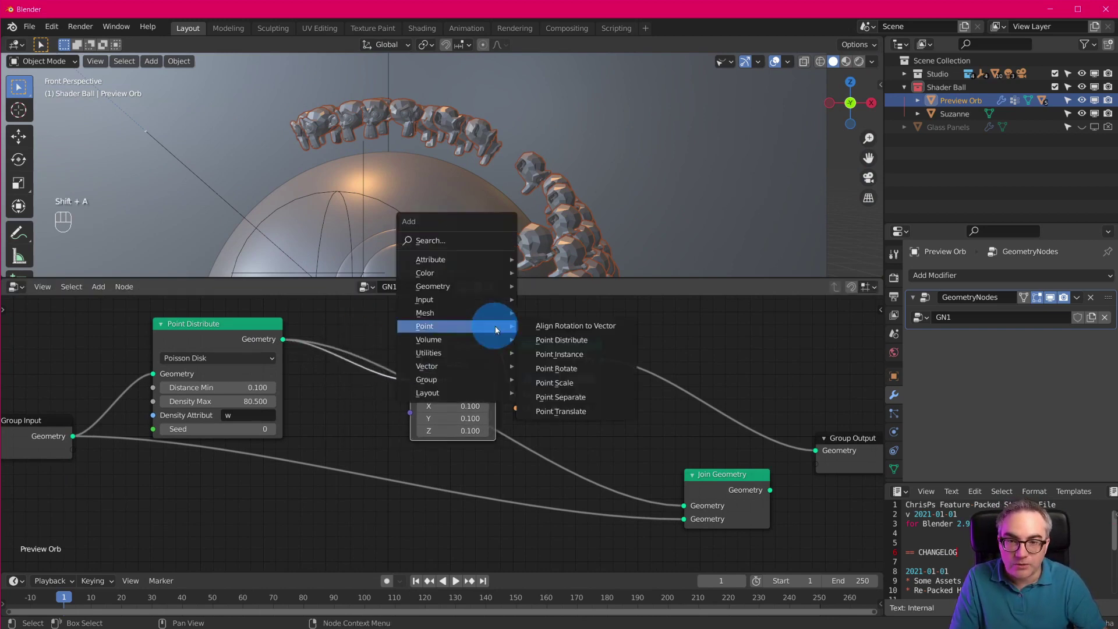
{"action": "left_click", "coordinate": [579, 327]}
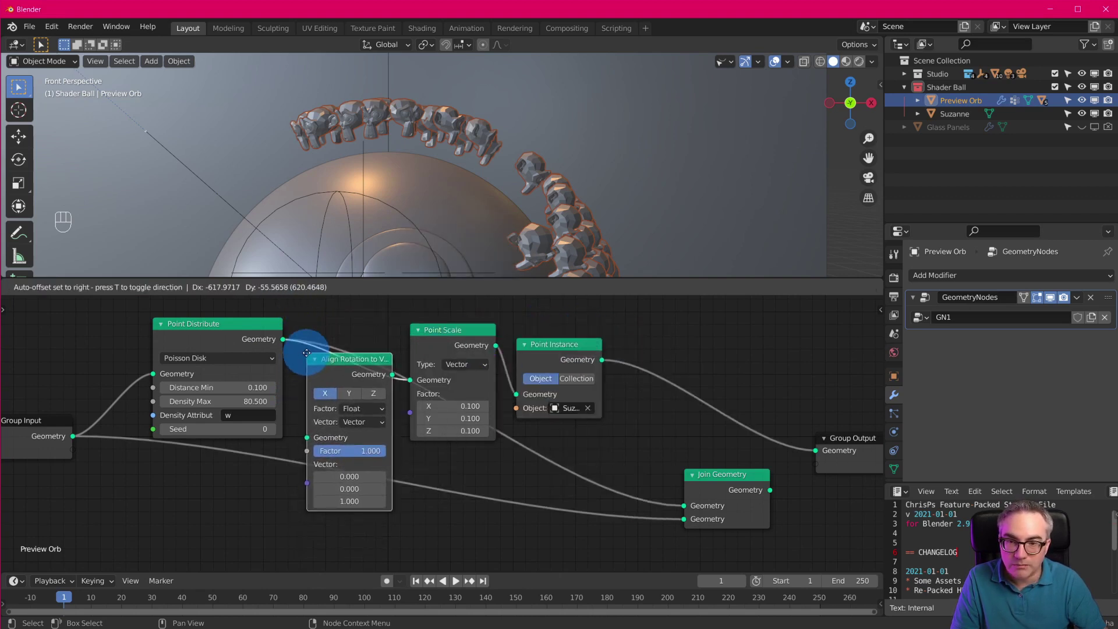
{"action": "left_click", "coordinate": [304, 356]}
{"action": "left_click_drag", "start_coordinate": [362, 358], "coordinate": [356, 310]}
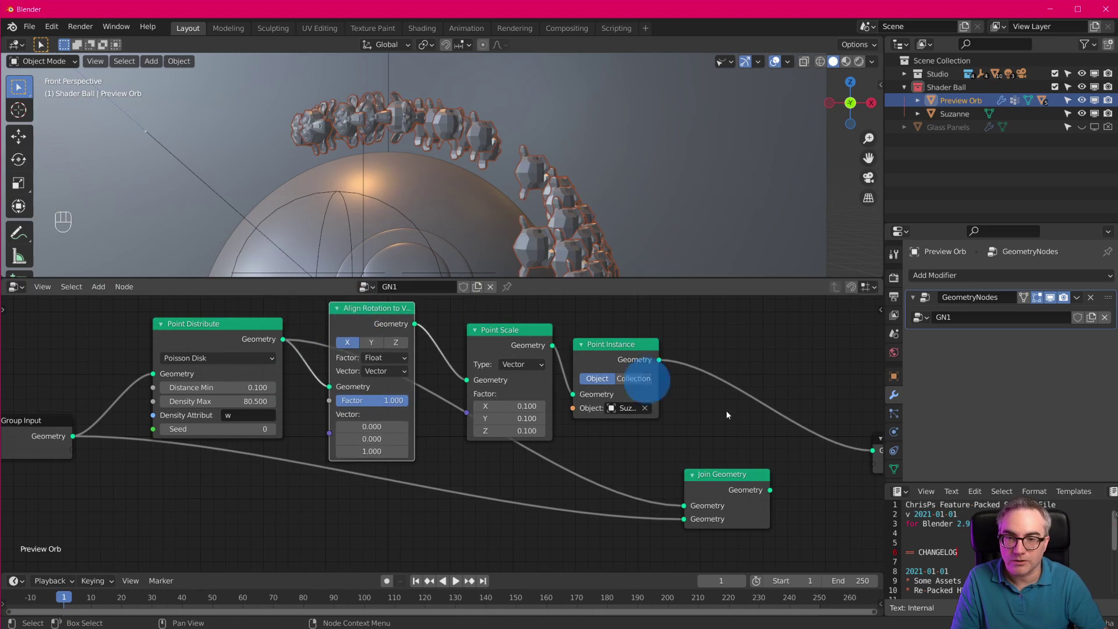
Replace the raw points in Join Geometry with the Point Instance output, and link Join Geometry to the Group Output
{"action": "middle_click_drag", "start_coordinate": [741, 428], "coordinate": [716, 474]}
{"action": "key", "text": "alt+a"}
{"action": "left_click_drag", "start_coordinate": [676, 540], "coordinate": [723, 511]}
{"action": "left_click_drag", "start_coordinate": [634, 407], "coordinate": [679, 542]}
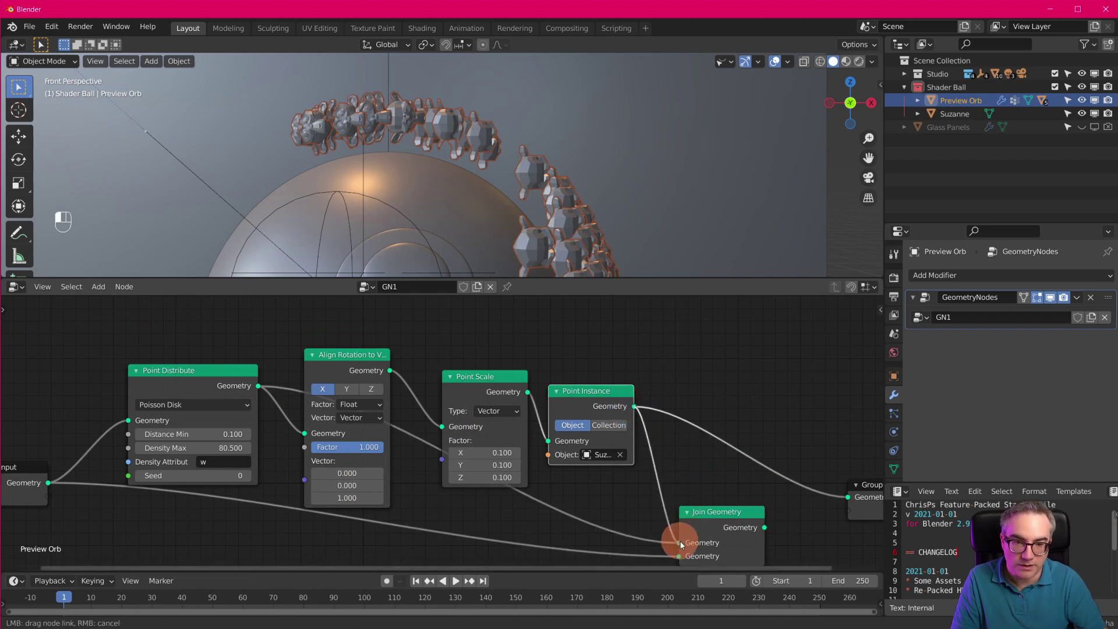
{"action": "left_click_drag", "start_coordinate": [765, 527], "coordinate": [858, 497]}
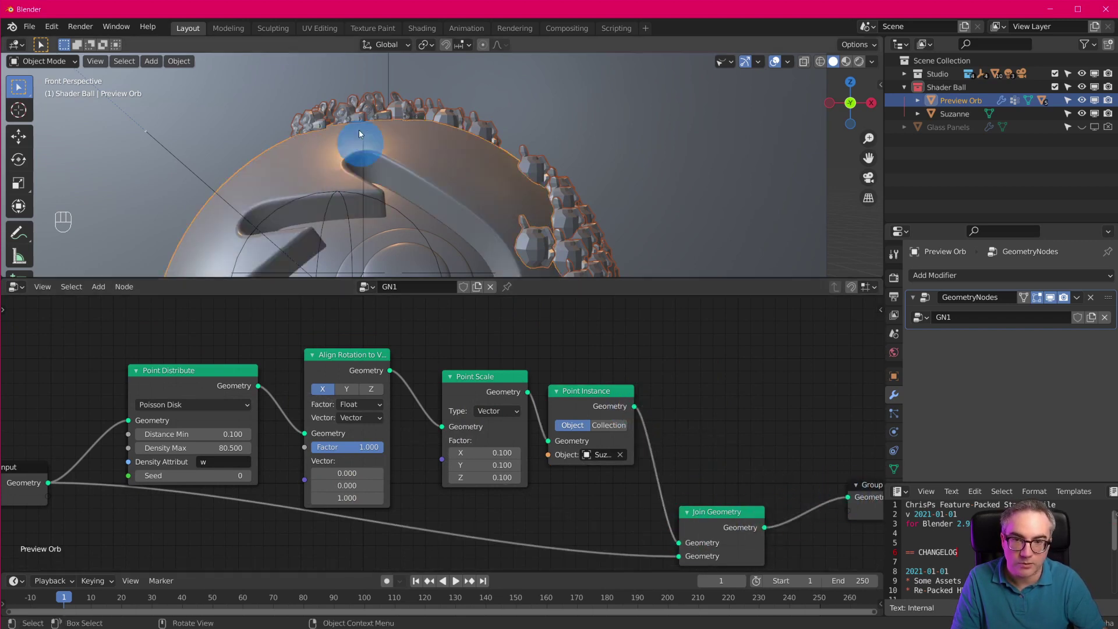
{"action": "left_click_drag", "start_coordinate": [724, 511], "coordinate": [743, 553]}
{"action": "left_click_drag", "start_coordinate": [353, 354], "coordinate": [349, 336]}
Examine up close how the monkey instances are oriented along the orb's surface
{"action": "scroll", "coordinate": [593, 188], "scroll_direction": "up", "scroll_amount": 5}
{"action": "scroll", "coordinate": [592, 189], "scroll_direction": "down", "scroll_amount": 5}
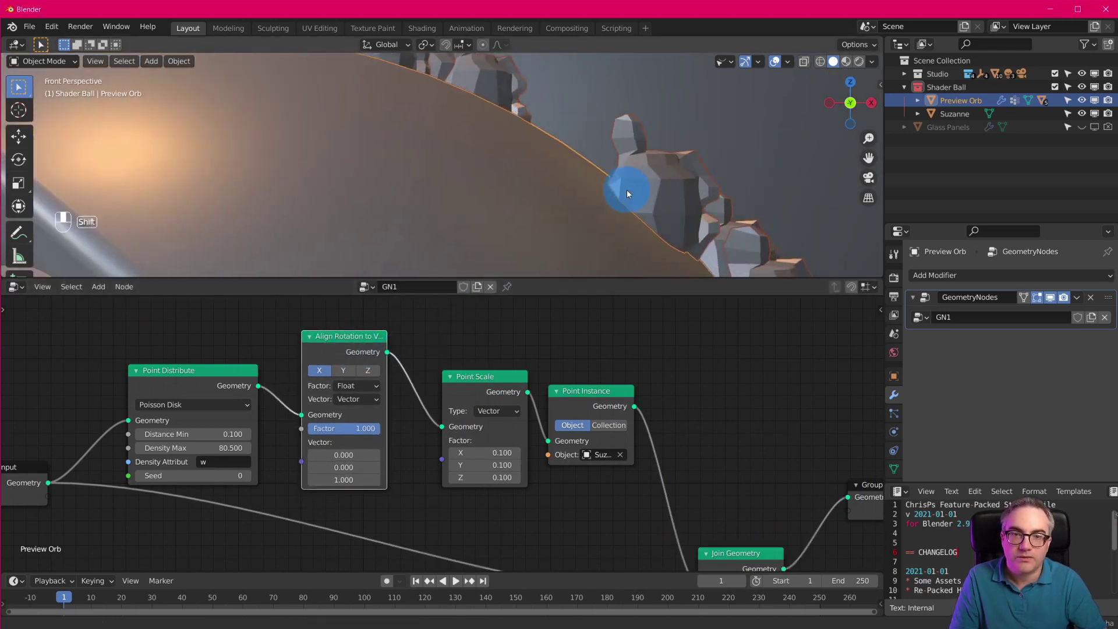
{"action": "scroll", "coordinate": [635, 180], "scroll_direction": "up", "scroll_amount": 1}
{"action": "scroll", "coordinate": [634, 180], "scroll_direction": "down", "scroll_amount": 2}
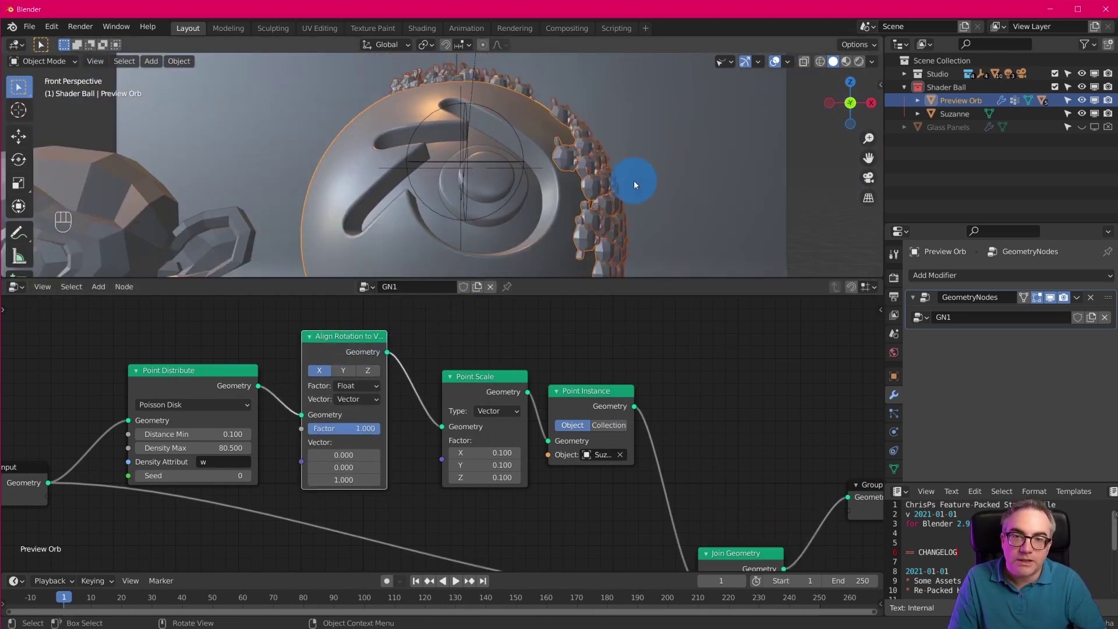
{"action": "middle_click_drag", "start_coordinate": [626, 198], "coordinate": [631, 280], "text": "shift"}
{"action": "scroll", "coordinate": [574, 253], "scroll_direction": "up", "scroll_amount": 1}
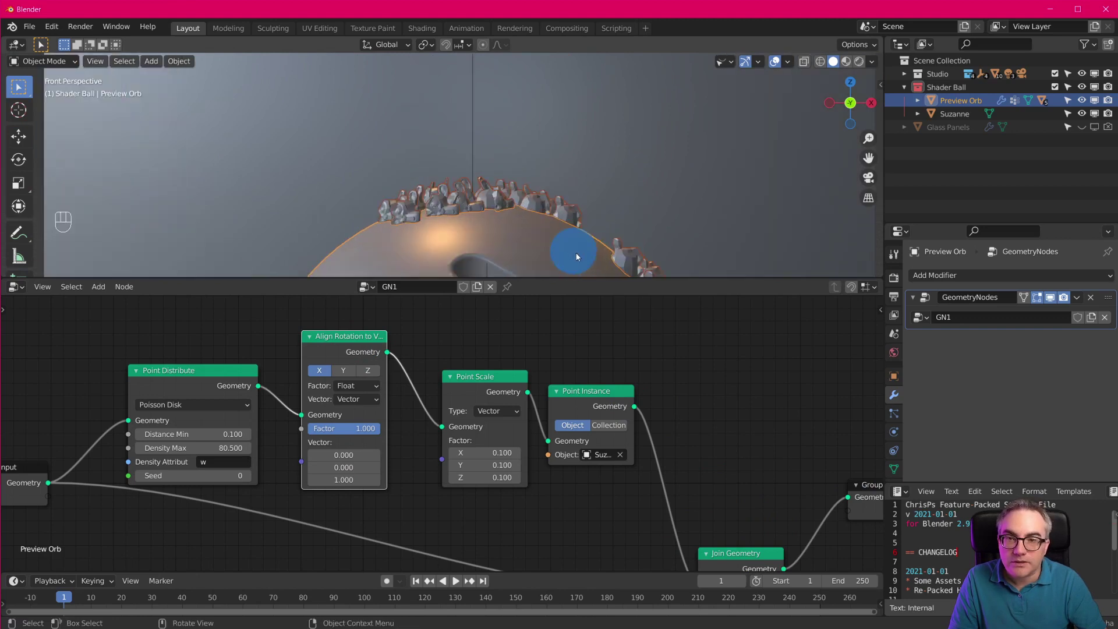
{"action": "scroll", "coordinate": [633, 211], "scroll_direction": "up", "scroll_amount": 3}
{"action": "scroll", "coordinate": [351, 435], "scroll_direction": "up", "scroll_amount": 1}
Set the Align Rotation to Vector node to the Z axis with a vector X value of 0.6
{"action": "left_click", "coordinate": [361, 366]}
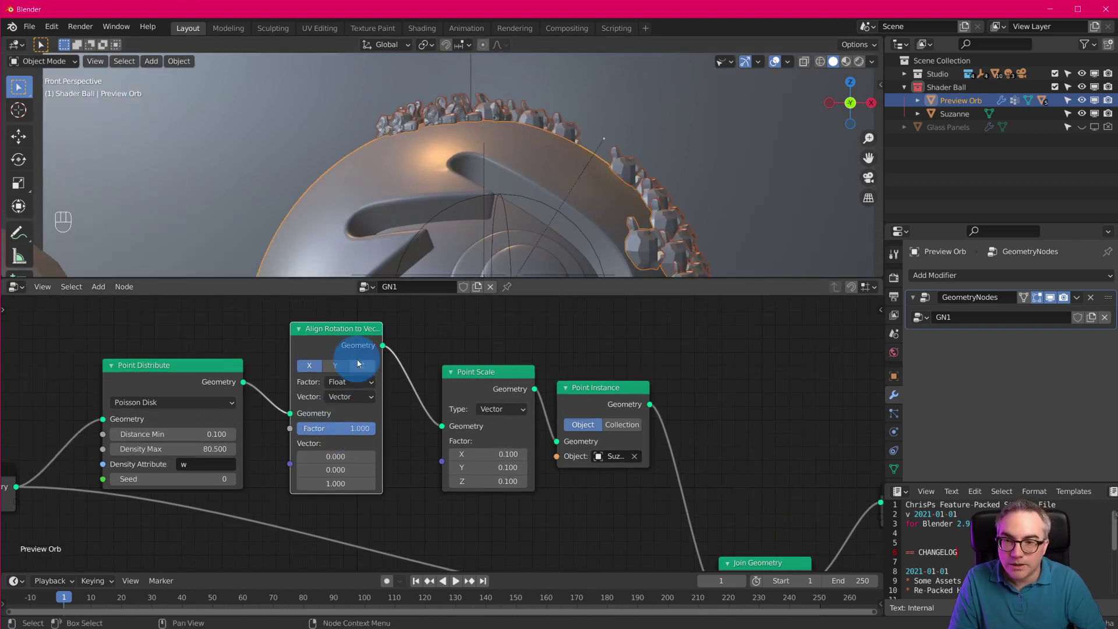
{"action": "middle_click_drag", "start_coordinate": [687, 215], "coordinate": [674, 160]}
{"action": "scroll", "coordinate": [674, 160], "scroll_direction": "down", "scroll_amount": 1}
{"action": "mouse_move", "coordinate": [329, 457]}
{"action": "left_mouse_down"}
{"action": "mouse_move", "coordinate": [362, 464]}
{"action": "mouse_move", "coordinate": [340, 466]}
{"action": "left_mouse_up"}
{"action": "middle_click_drag", "start_coordinate": [612, 107], "coordinate": [606, 187]}
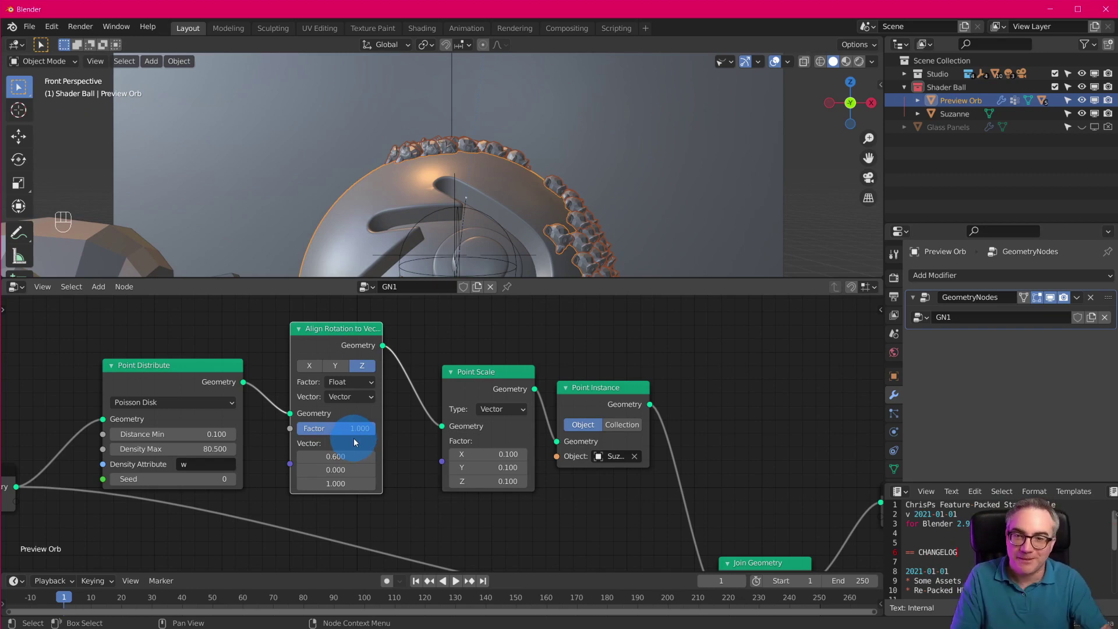
Try an attribute as the alignment factor, and switch the factor type back to Float
{"action": "left_click", "coordinate": [359, 380]}
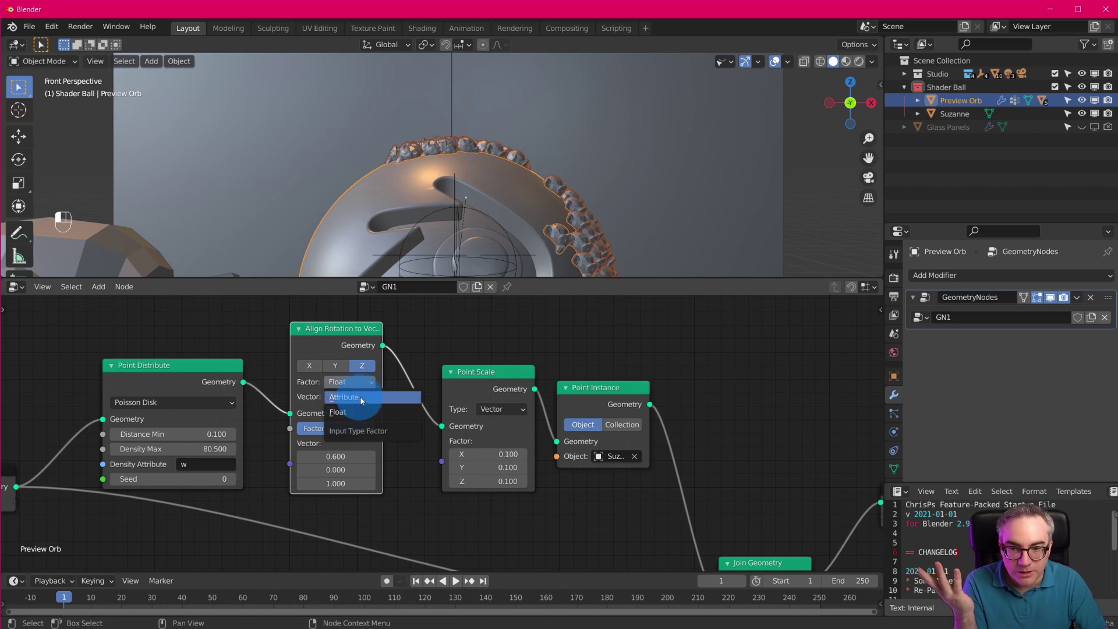
{"action": "left_click", "coordinate": [361, 398]}
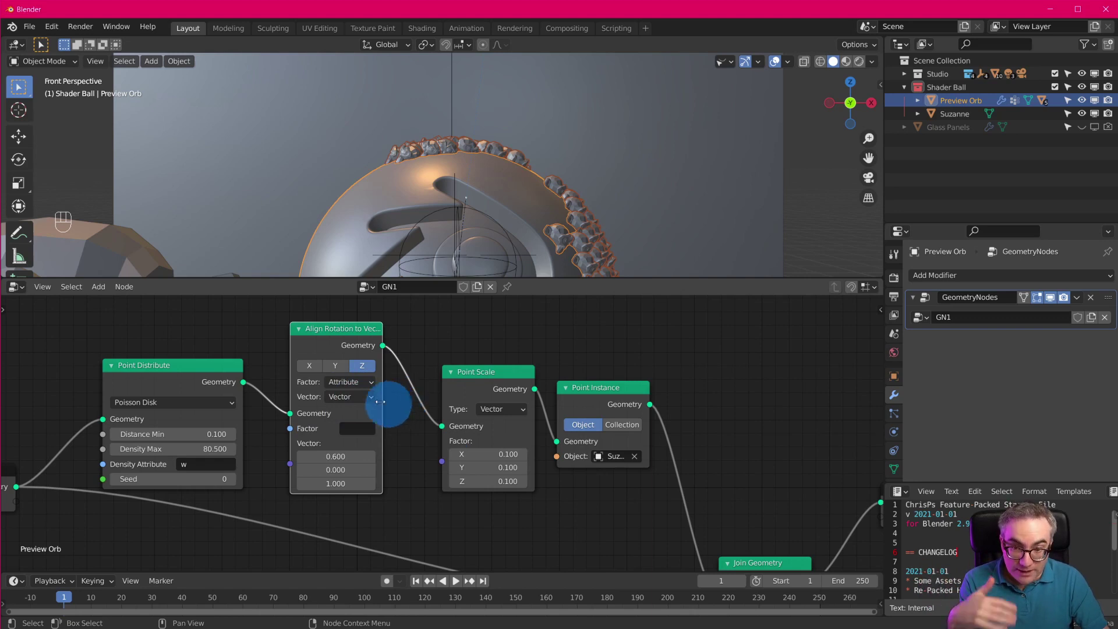
{"action": "left_click", "coordinate": [370, 431]}
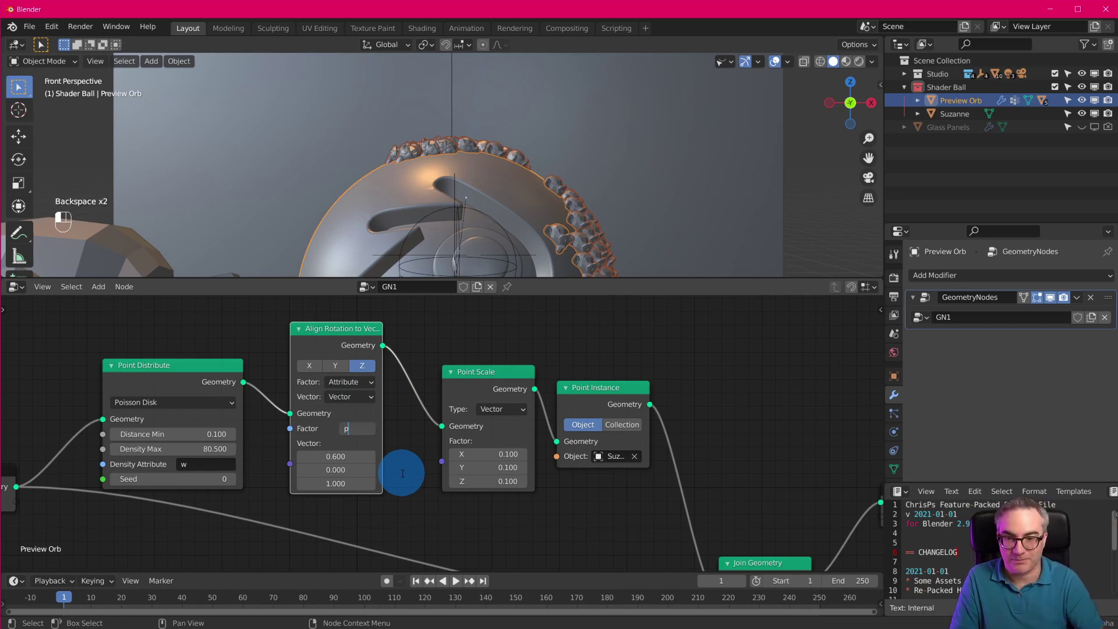
{"action": "left_click", "coordinate": [355, 381]}
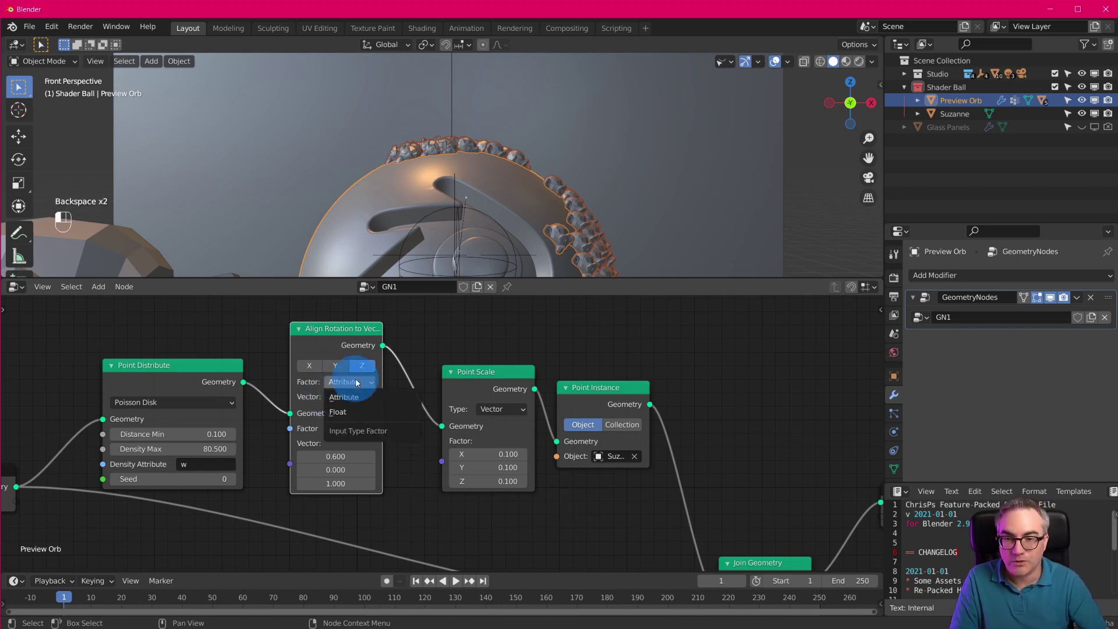
{"action": "left_click", "coordinate": [357, 414]}
{"action": "left_click_drag", "start_coordinate": [342, 431], "coordinate": [403, 441]}
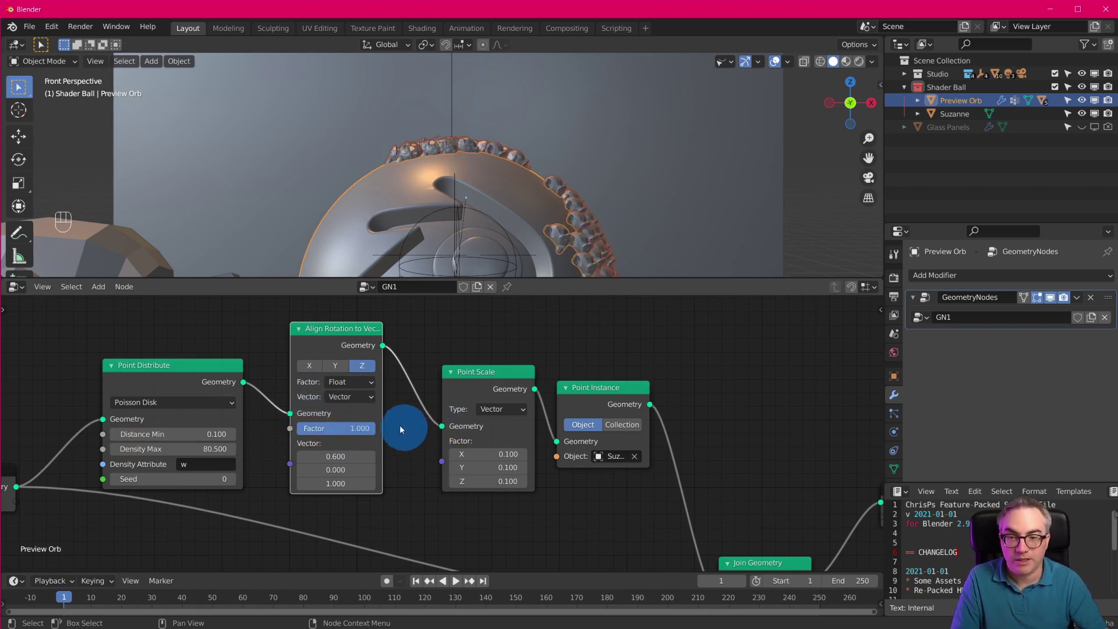
Set the Align Rotation to Vector node's vector type to Attribute and shift the node slightly down
{"action": "left_click", "coordinate": [372, 398]}
{"action": "left_click", "coordinate": [364, 411]}
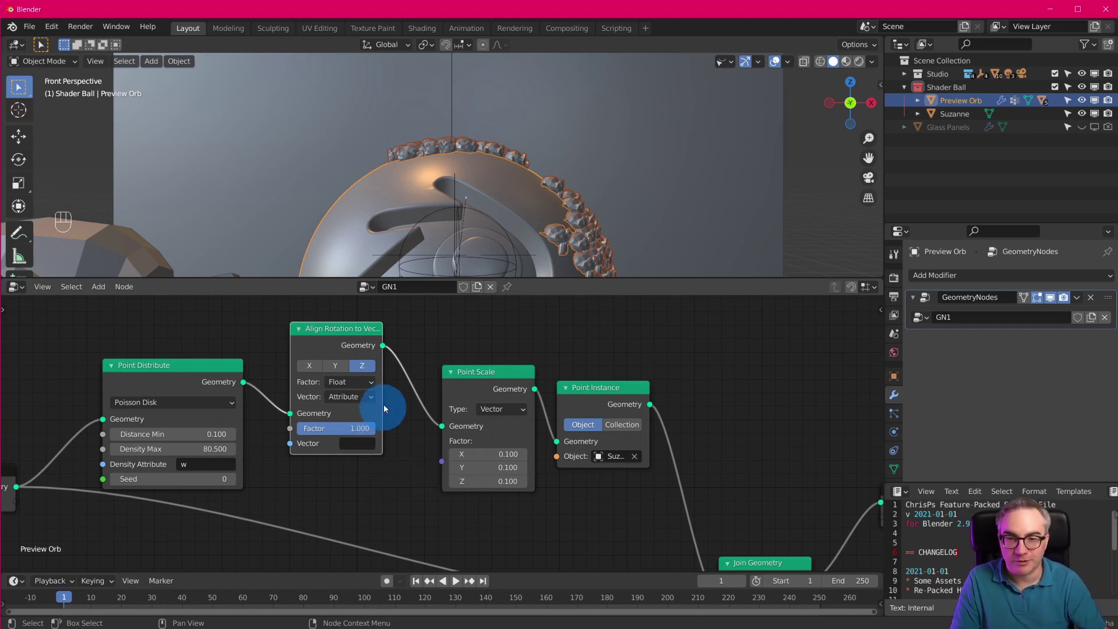
{"action": "left_click_drag", "start_coordinate": [337, 329], "coordinate": [333, 349]}
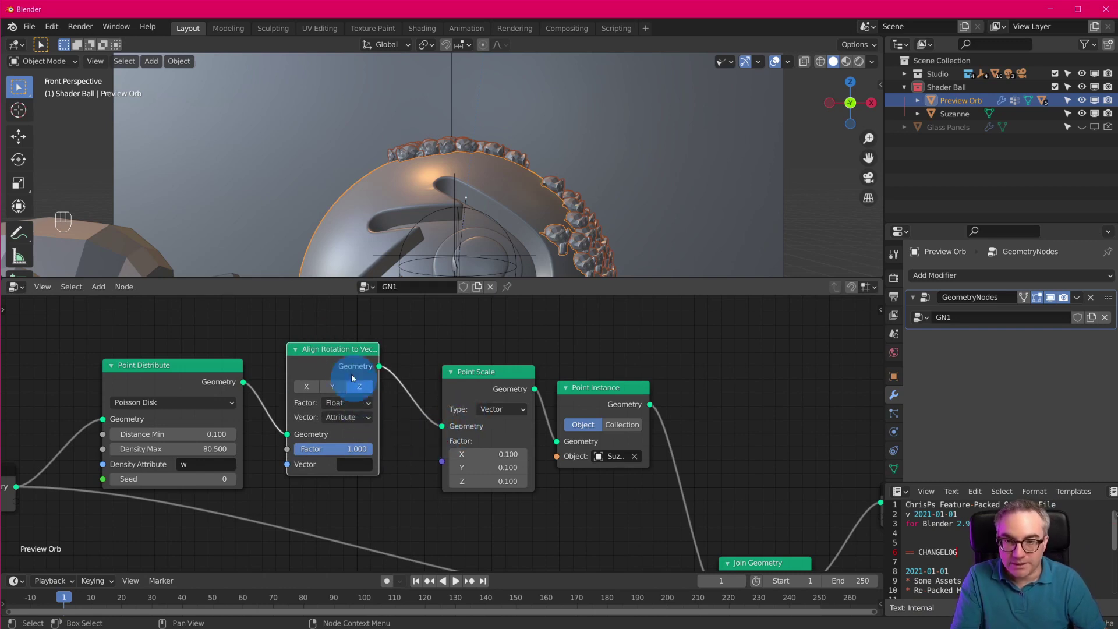
Bypass and delete the Align Rotation to Vector node, and move Point Scale into its place
{"action": "left_click_drag", "start_coordinate": [244, 382], "coordinate": [444, 425]}
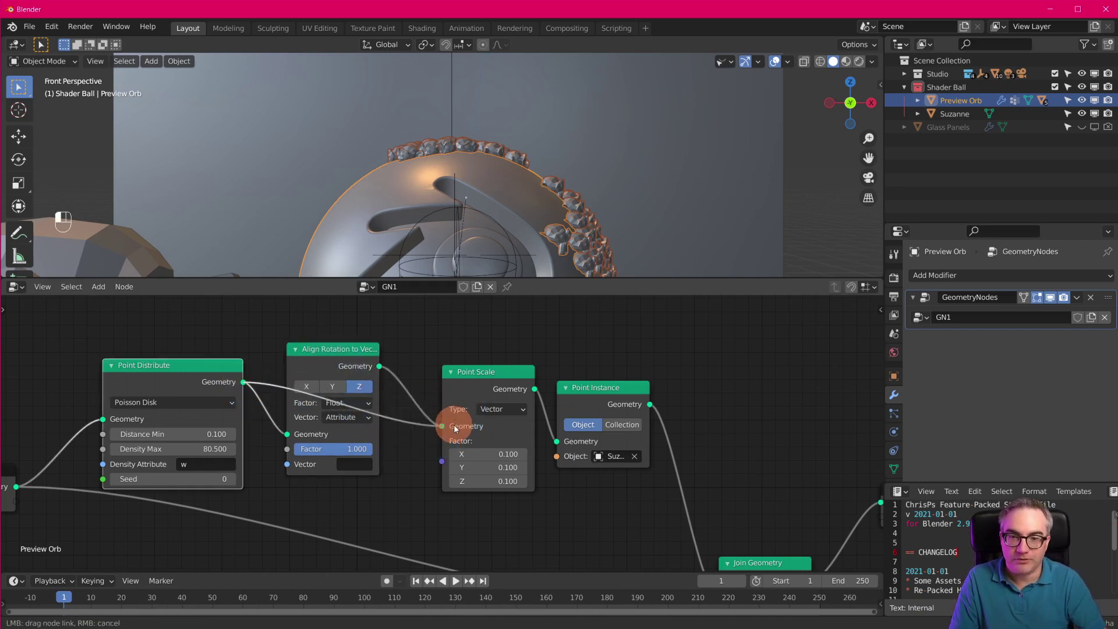
{"action": "left_click", "coordinate": [342, 350]}
{"action": "key", "text": "x"}
{"action": "left_click_drag", "start_coordinate": [507, 370], "coordinate": [364, 364]}
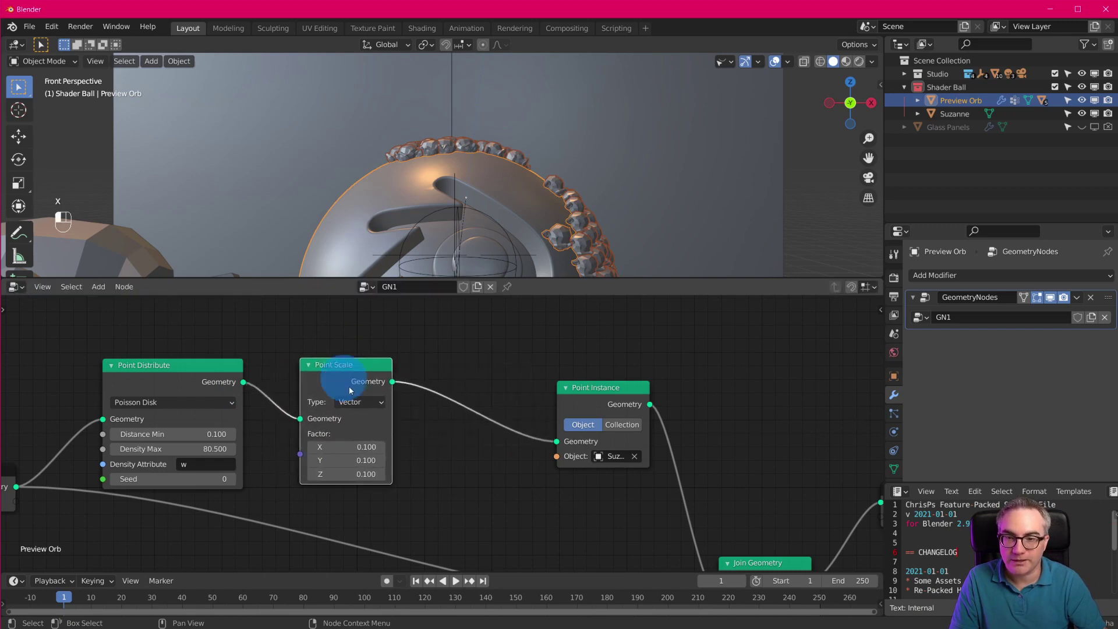
Try the Attribute type for the Point Scale node's factor, and switch it back to Vector
{"action": "left_click", "coordinate": [381, 402]}
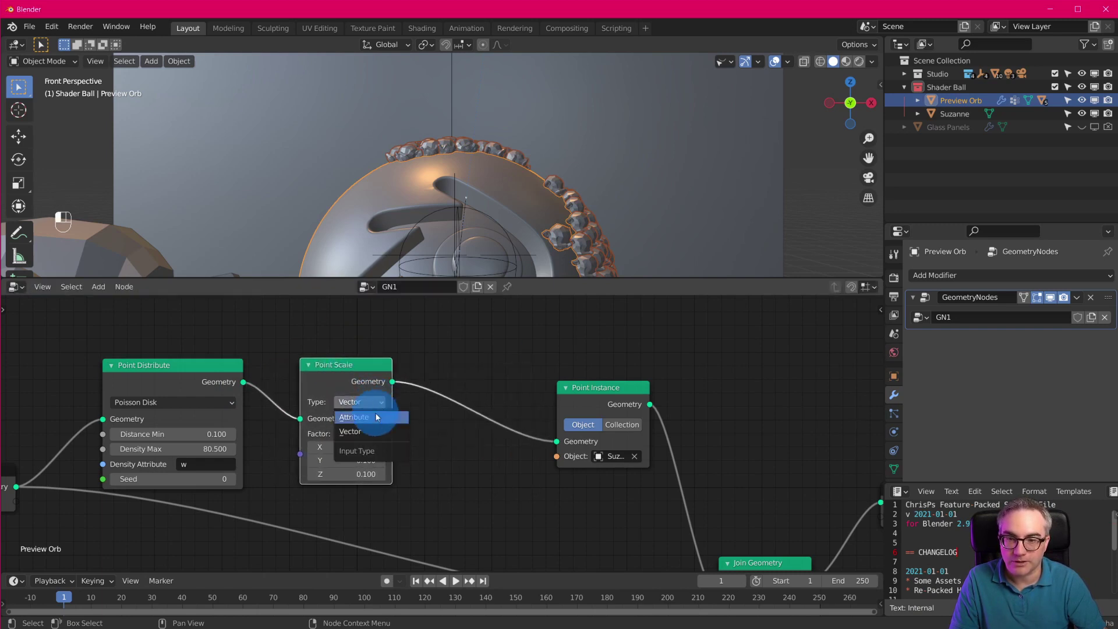
{"action": "left_click", "coordinate": [343, 400]}
{"action": "left_click", "coordinate": [373, 400]}
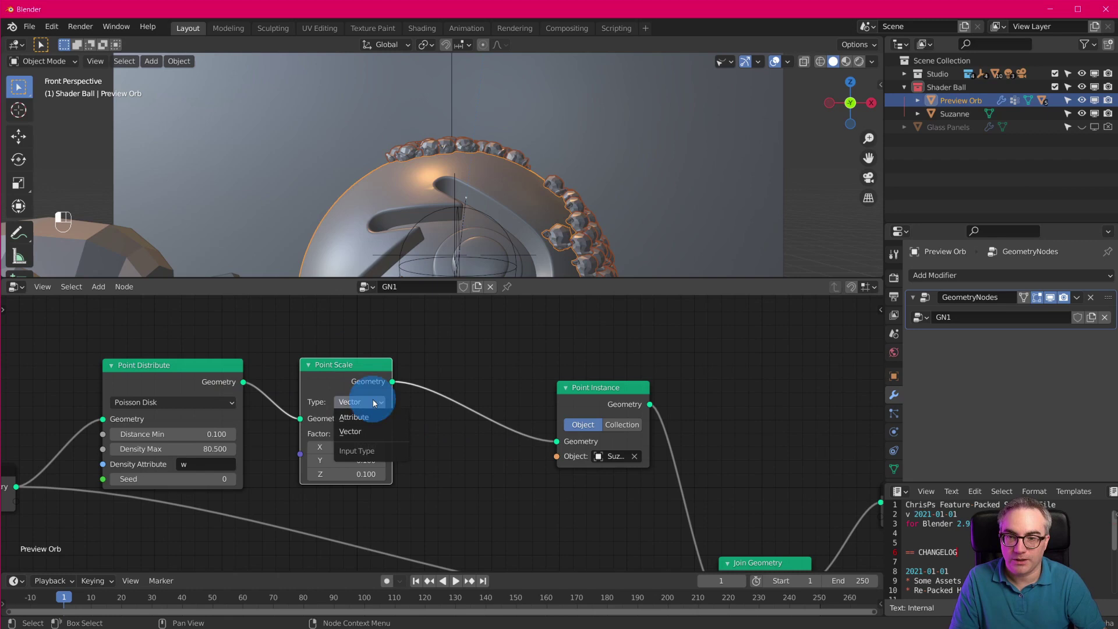
{"action": "left_click", "coordinate": [361, 417]}
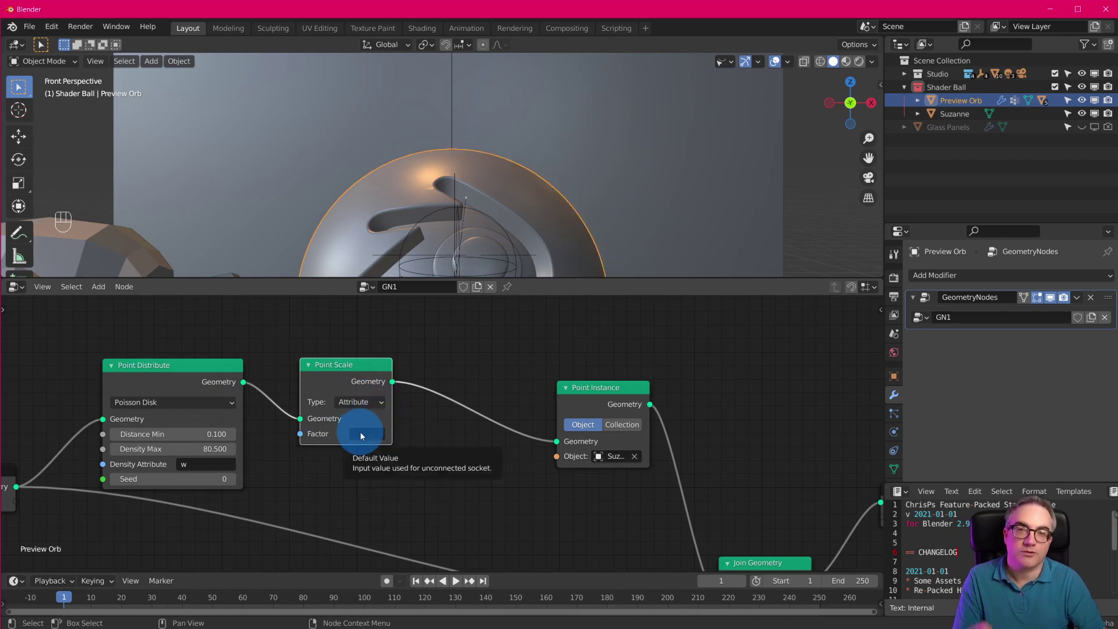
{"action": "left_click", "coordinate": [362, 404]}
{"action": "left_click", "coordinate": [365, 422]}
{"action": "left_click", "coordinate": [364, 404]}
{"action": "left_click", "coordinate": [368, 436]}
Nudge the Point Scale node slightly and move the Point Instance node closer to it
{"action": "left_click_drag", "start_coordinate": [353, 370], "coordinate": [347, 359]}
{"action": "scroll", "coordinate": [576, 210], "scroll_direction": "up", "scroll_amount": 2}
{"action": "mouse_move", "coordinate": [577, 211]}
{"action": "middle_mouse_down"}
{"action": "mouse_move", "coordinate": [636, 180]}
{"action": "mouse_move", "coordinate": [644, 137]}
{"action": "mouse_move", "coordinate": [644, 262]}
{"action": "mouse_move", "coordinate": [655, 204]}
{"action": "mouse_move", "coordinate": [619, 198]}
{"action": "mouse_move", "coordinate": [597, 220]}
{"action": "middle_mouse_up"}
{"action": "left_click_drag", "start_coordinate": [594, 402], "coordinate": [465, 394]}
Insert a Point Rotate node between the Point Scale and Point Instance nodes
{"action": "middle_click_drag", "start_coordinate": [509, 87], "coordinate": [589, 242]}
{"action": "key", "text": "shift+a"}
{"action": "mouse_move", "coordinate": [668, 358]}
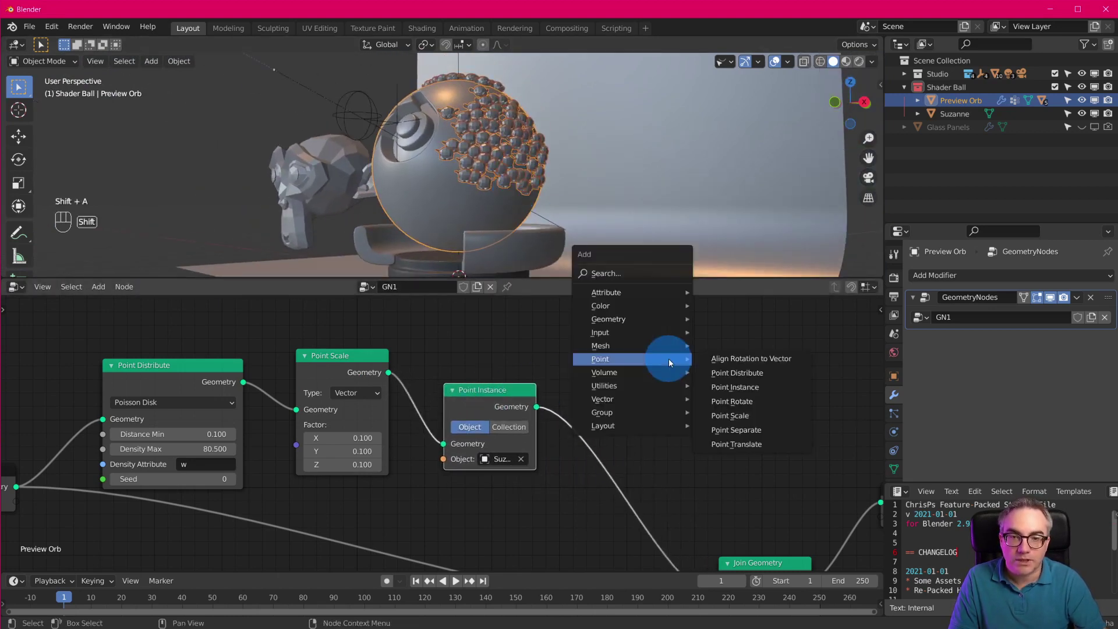
{"action": "left_click", "coordinate": [774, 402]}
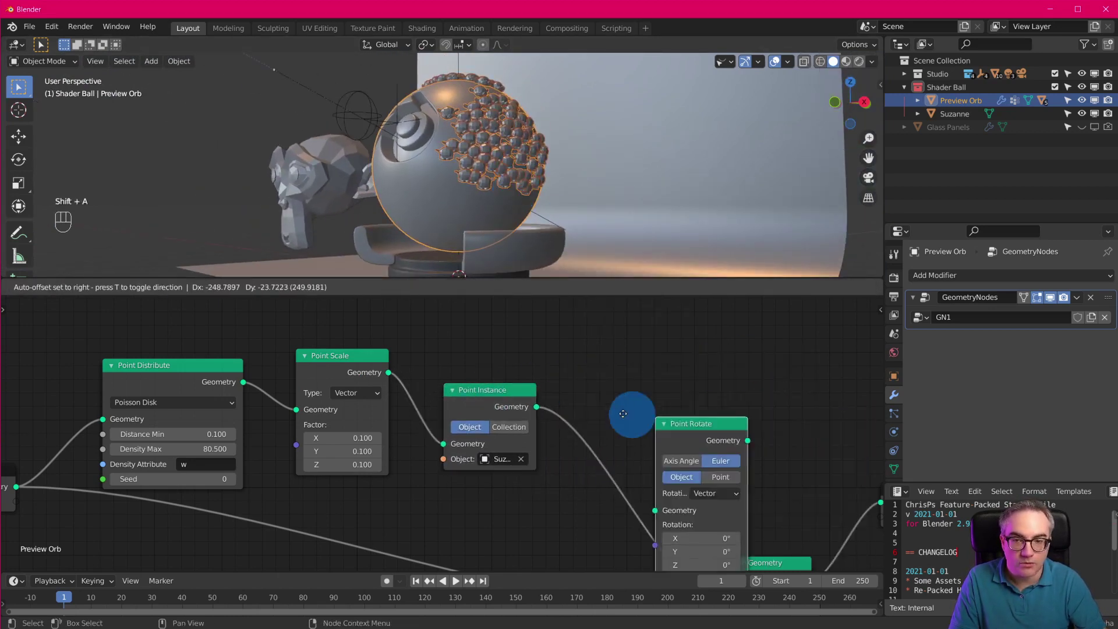
{"action": "left_click", "coordinate": [402, 353]}
{"action": "scroll", "coordinate": [565, 480], "scroll_direction": "up", "scroll_amount": 1}
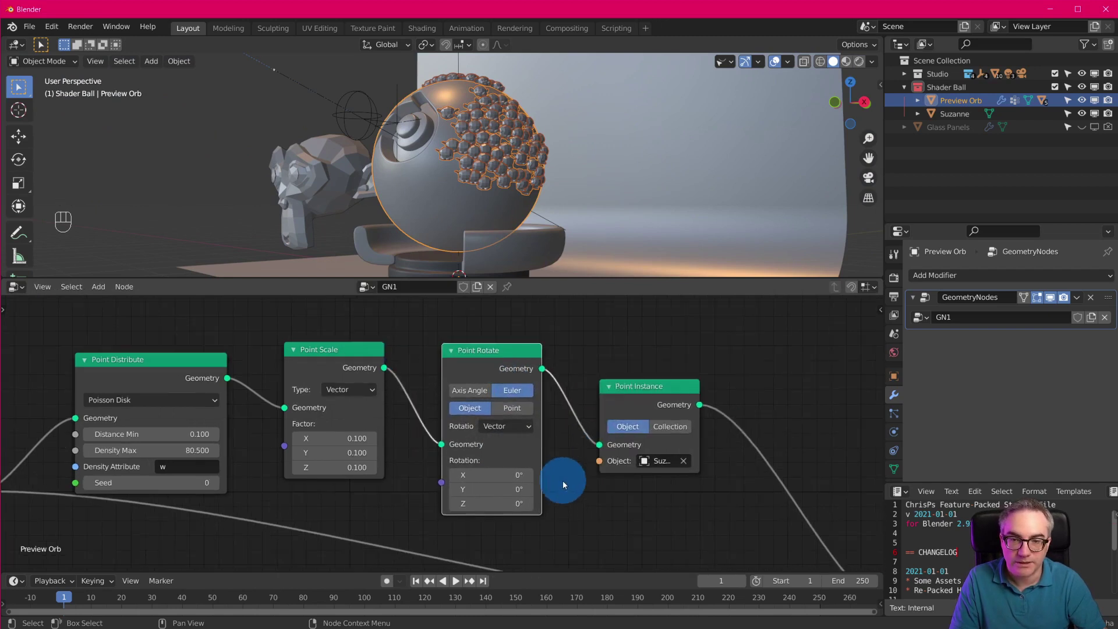
Set the Point Rotate node's X rotation to about -28.6° and shift the node slightly up
{"action": "left_click_drag", "start_coordinate": [478, 473], "coordinate": [559, 469]}
{"action": "middle_click_drag", "start_coordinate": [615, 127], "coordinate": [624, 130]}
{"action": "scroll", "coordinate": [624, 130], "scroll_direction": "up", "scroll_amount": 2}
{"action": "left_click_drag", "start_coordinate": [491, 474], "coordinate": [419, 462]}
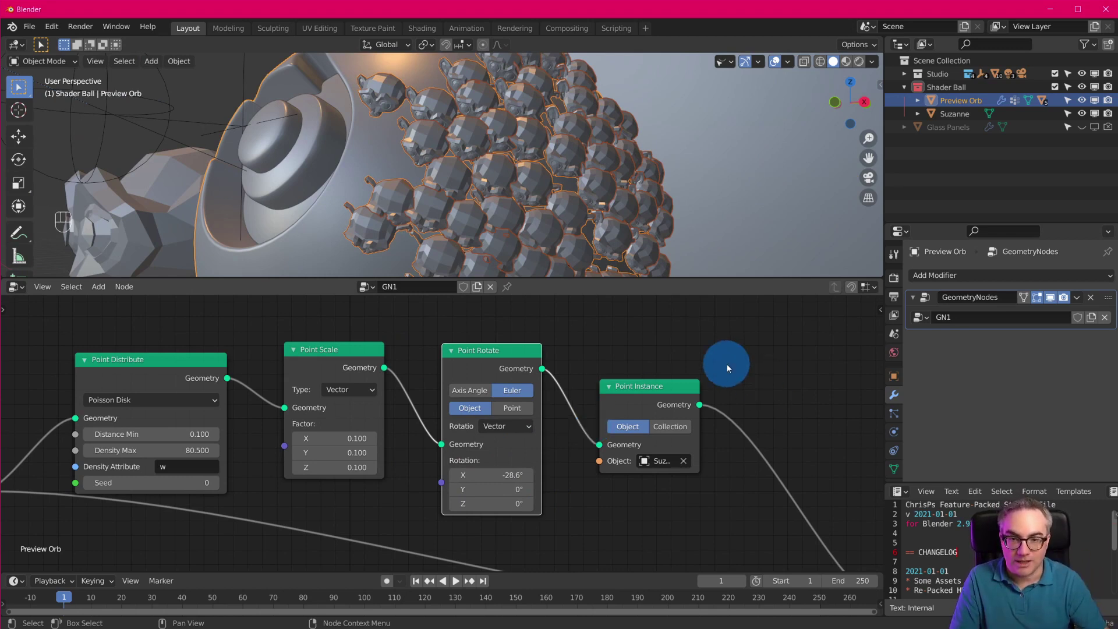
{"action": "left_click_drag", "start_coordinate": [501, 352], "coordinate": [491, 336]}
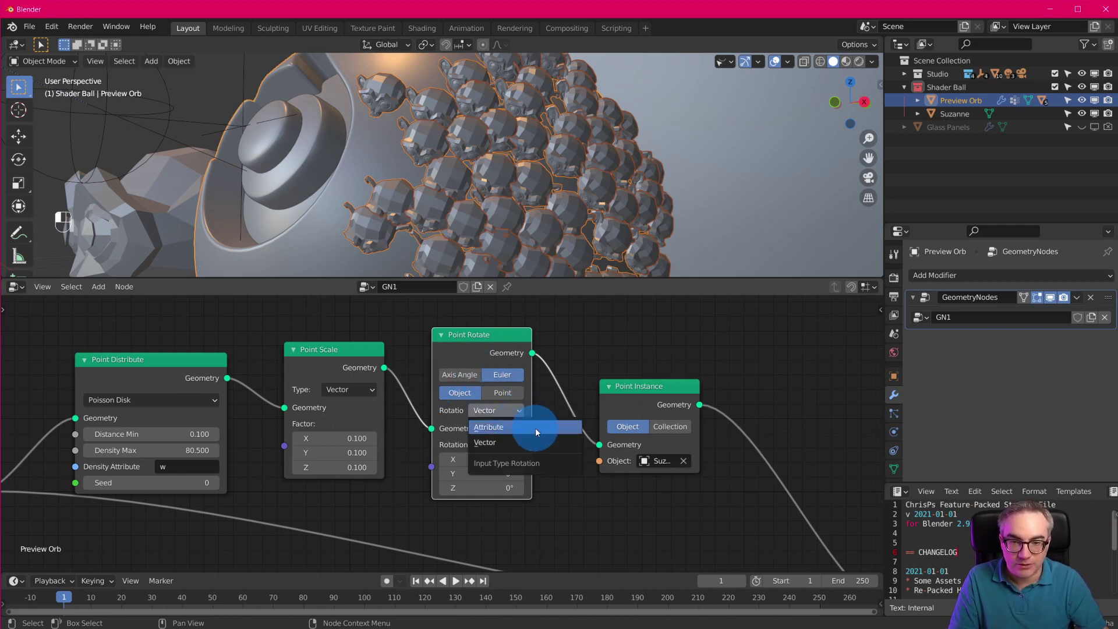
Try the Attribute rotation type on the Point Rotate node, and switch it back to Vector
{"action": "left_click", "coordinate": [537, 432]}
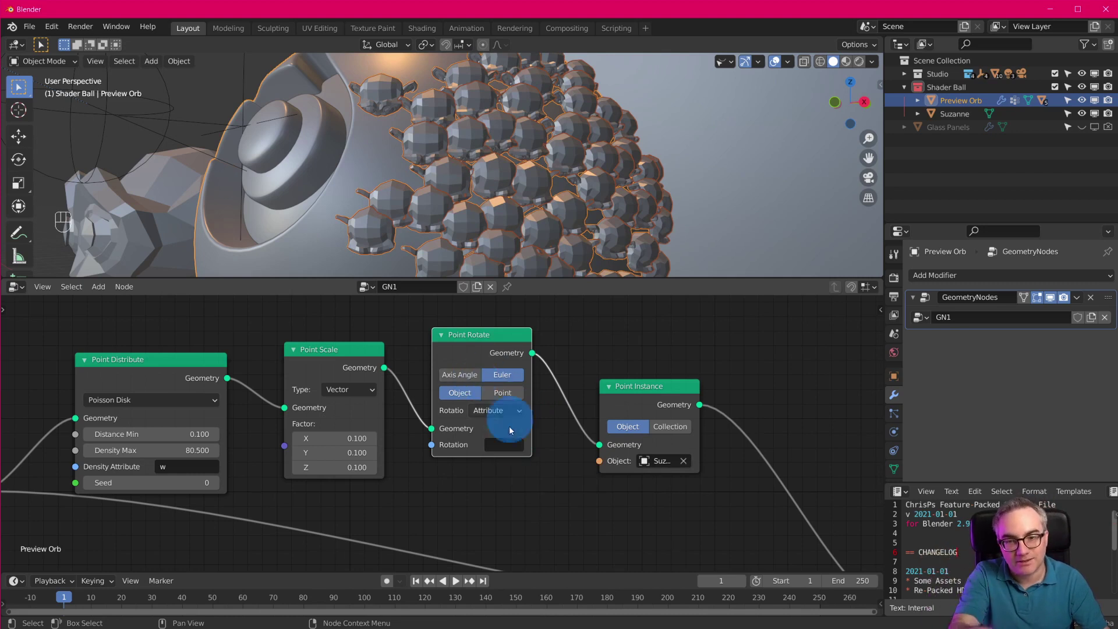
{"action": "left_click", "coordinate": [501, 410]}
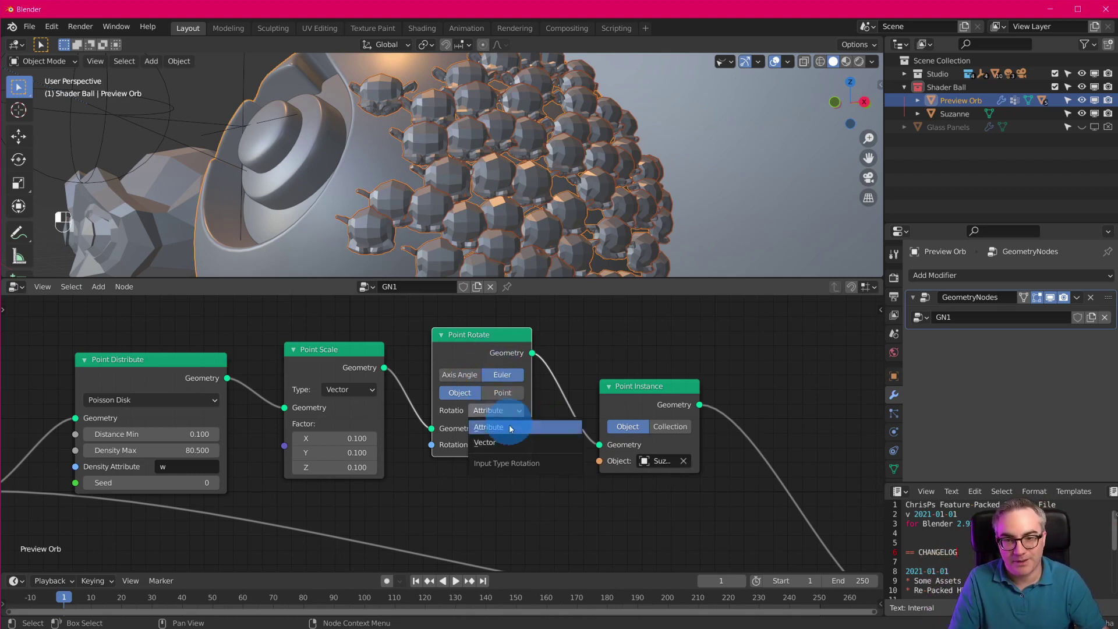
{"action": "left_click", "coordinate": [496, 429]}
{"action": "left_click_drag", "start_coordinate": [502, 459], "coordinate": [489, 473]}
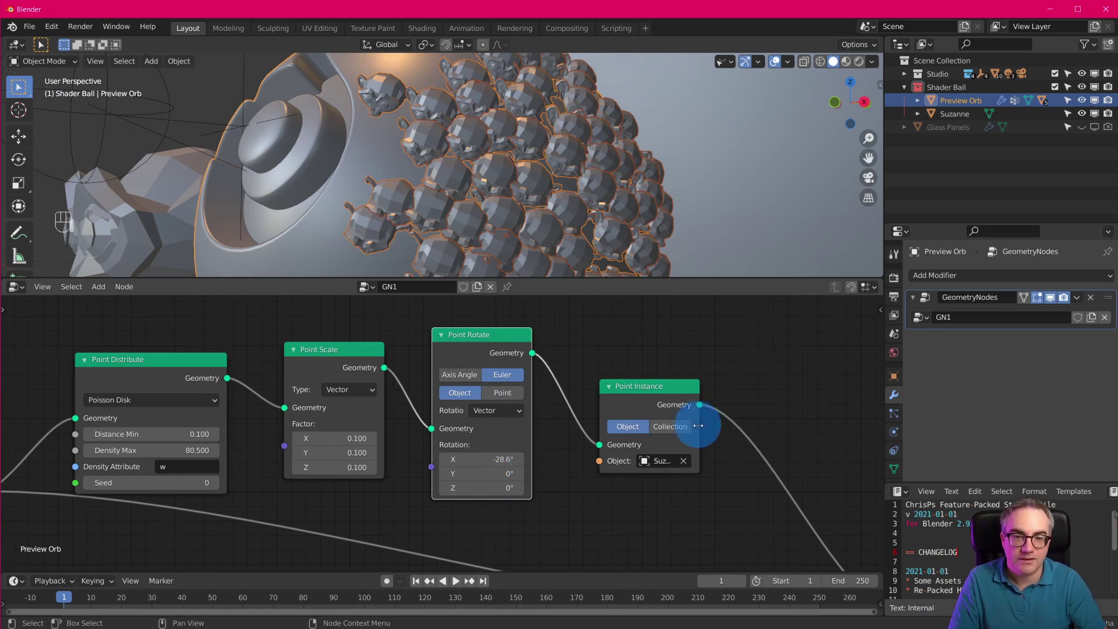
Insert a Point Translate node between Point Rotate and Point Instance, moving Point Instance away to make room
{"action": "scroll", "coordinate": [687, 402], "scroll_direction": "down", "scroll_amount": 1}
{"action": "key", "text": "shift+a"}
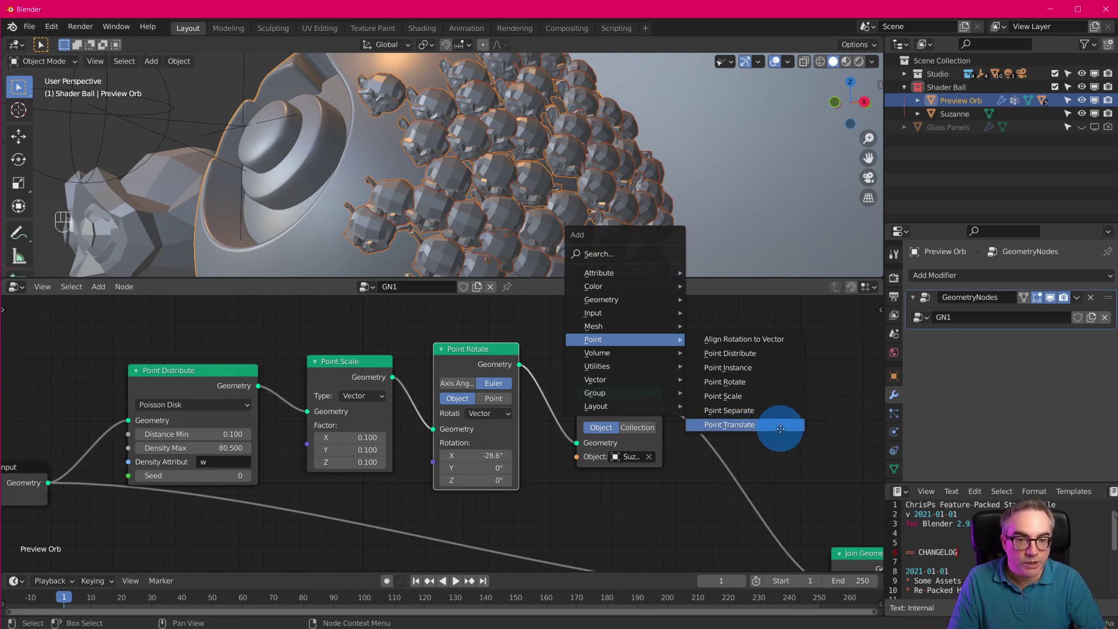
{"action": "left_click", "coordinate": [780, 429]}
{"action": "left_click", "coordinate": [751, 327]}
{"action": "left_click_drag", "start_coordinate": [617, 419], "coordinate": [774, 445]}
{"action": "left_click_drag", "start_coordinate": [760, 325], "coordinate": [596, 390]}
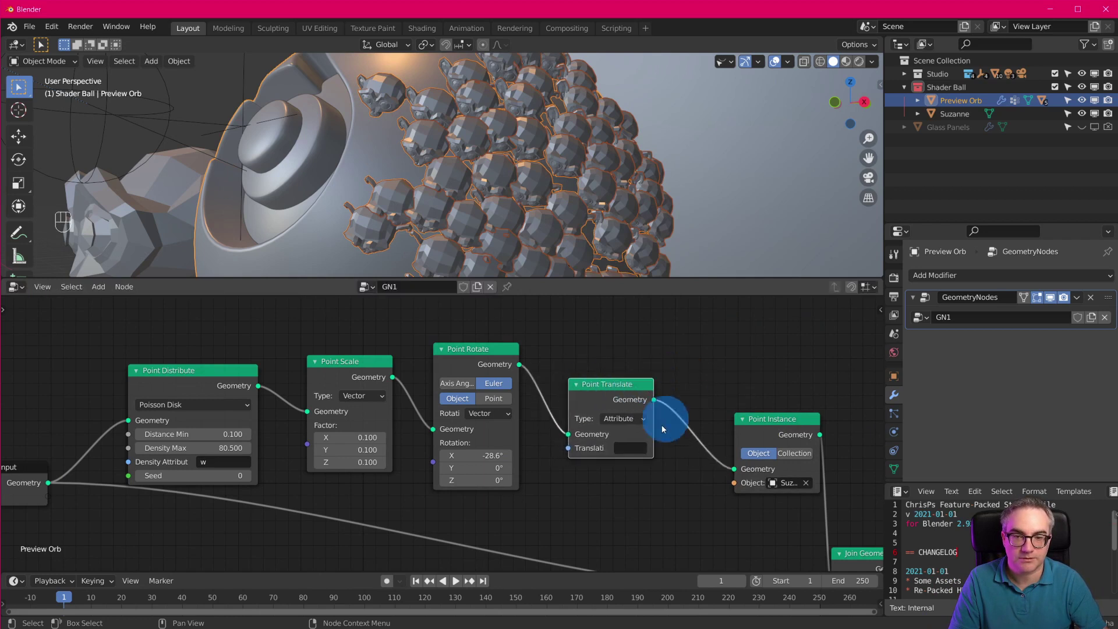
Set the Point Translate node's type to Vector and its X translation to 1.4 m
{"action": "left_click", "coordinate": [630, 444]}
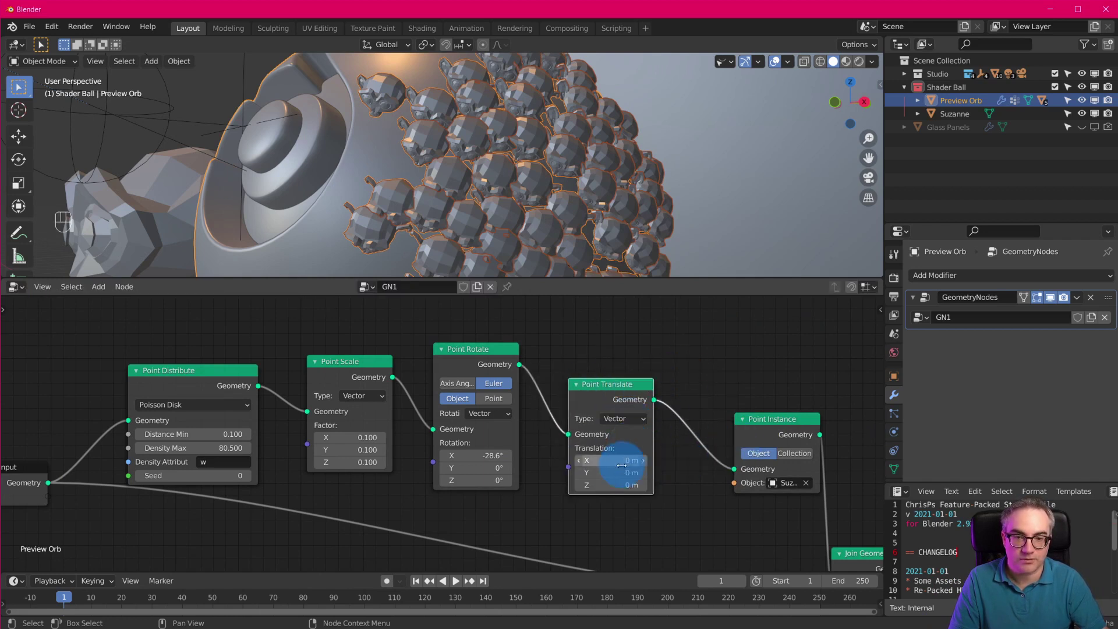
{"action": "left_click_drag", "start_coordinate": [605, 460], "coordinate": [611, 460]}
{"action": "scroll", "coordinate": [596, 130], "scroll_direction": "down", "scroll_amount": 8}
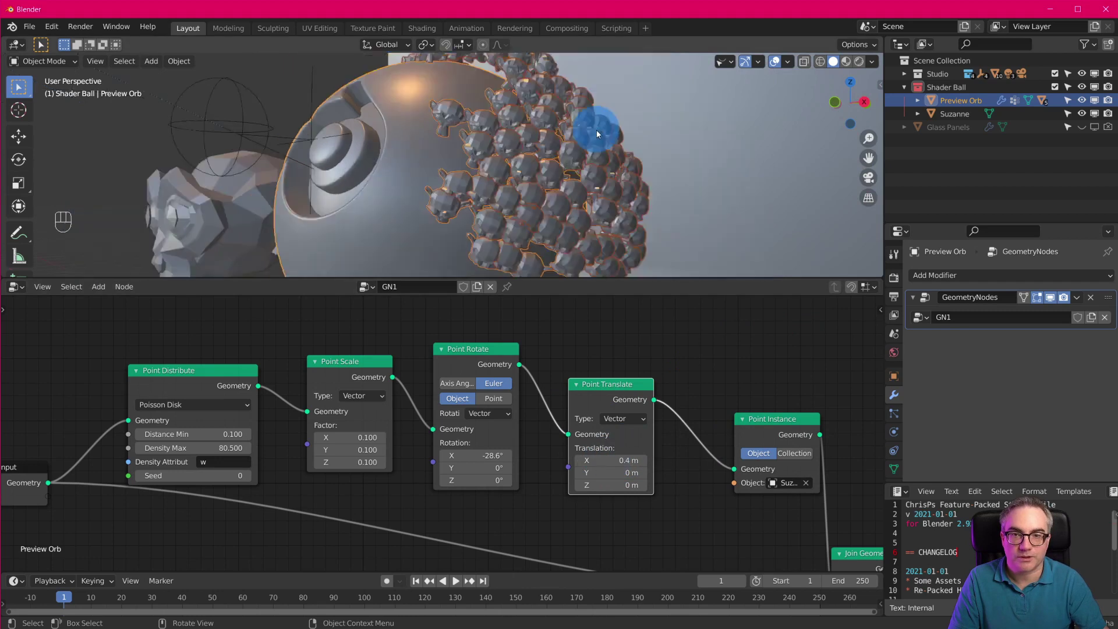
{"action": "middle_click_drag", "start_coordinate": [607, 160], "coordinate": [645, 195]}
{"action": "scroll", "coordinate": [578, 218], "scroll_direction": "up", "scroll_amount": 3}
{"action": "middle_click_drag", "start_coordinate": [577, 218], "coordinate": [604, 192]}
{"action": "scroll", "coordinate": [603, 193], "scroll_direction": "up", "scroll_amount": 1}
{"action": "left_click_drag", "start_coordinate": [606, 460], "coordinate": [618, 464]}
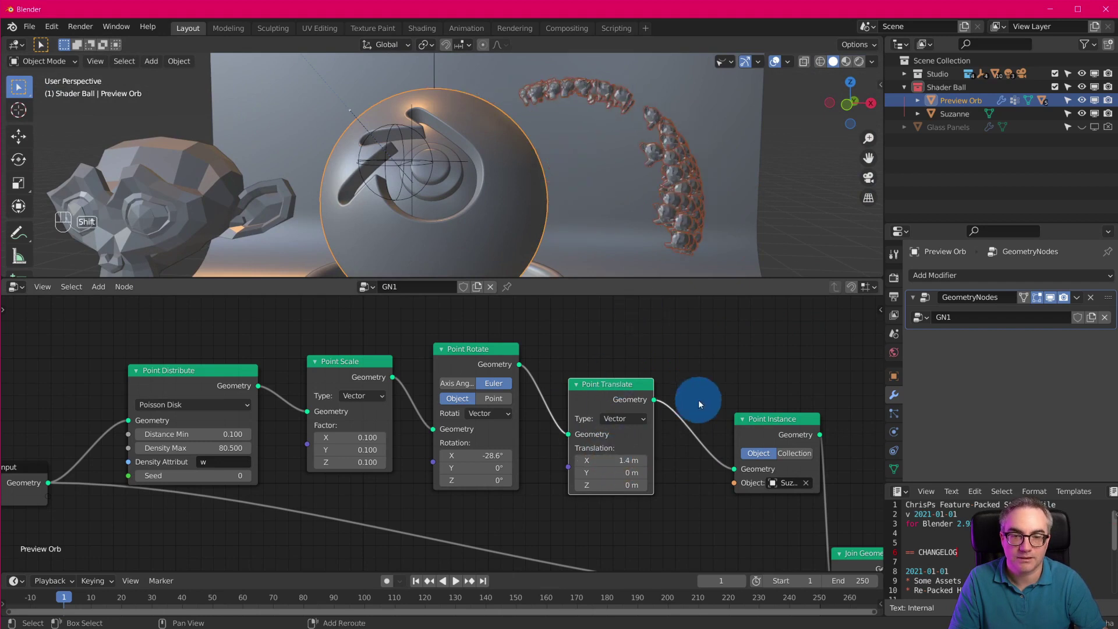
Move the Point Instance node down beside Join Geometry, and set the Point Translate X value to 0.2 m
{"action": "middle_click_drag", "start_coordinate": [712, 425], "coordinate": [550, 317]}
{"action": "middle_click_drag", "start_coordinate": [730, 392], "coordinate": [746, 434]}
{"action": "left_click_drag", "start_coordinate": [631, 351], "coordinate": [612, 439]}
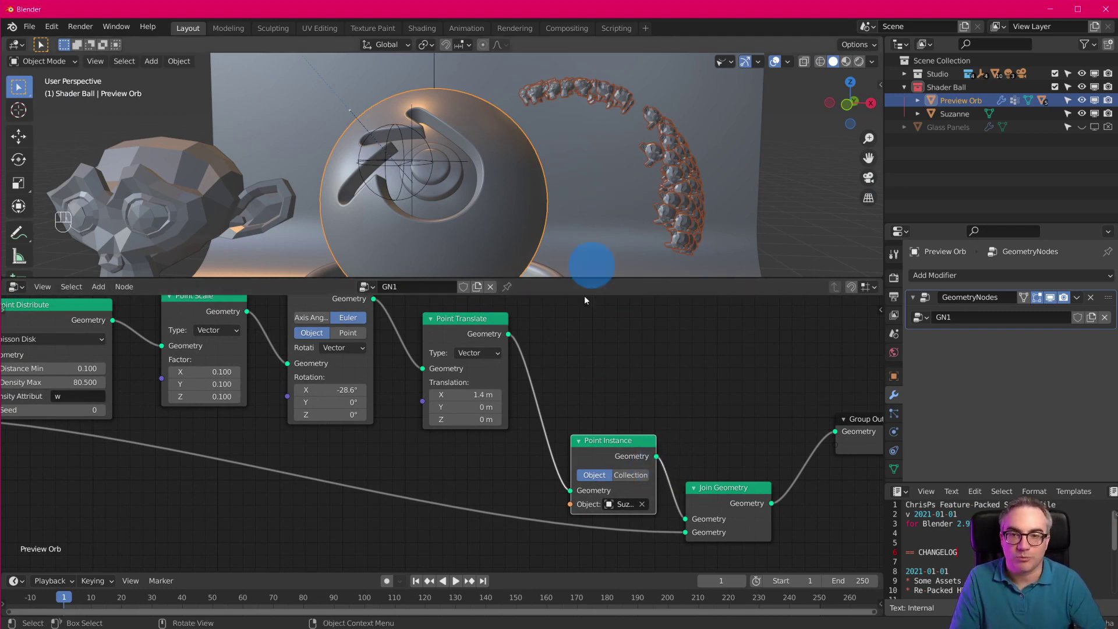
{"action": "scroll", "coordinate": [585, 300], "scroll_direction": "up", "scroll_amount": 1}
{"action": "left_click_drag", "start_coordinate": [462, 389], "coordinate": [457, 388]}
Add an unconnected Point Separate node above the Point Instance node
{"action": "key", "text": "shift+a"}
{"action": "mouse_move", "coordinate": [636, 336]}
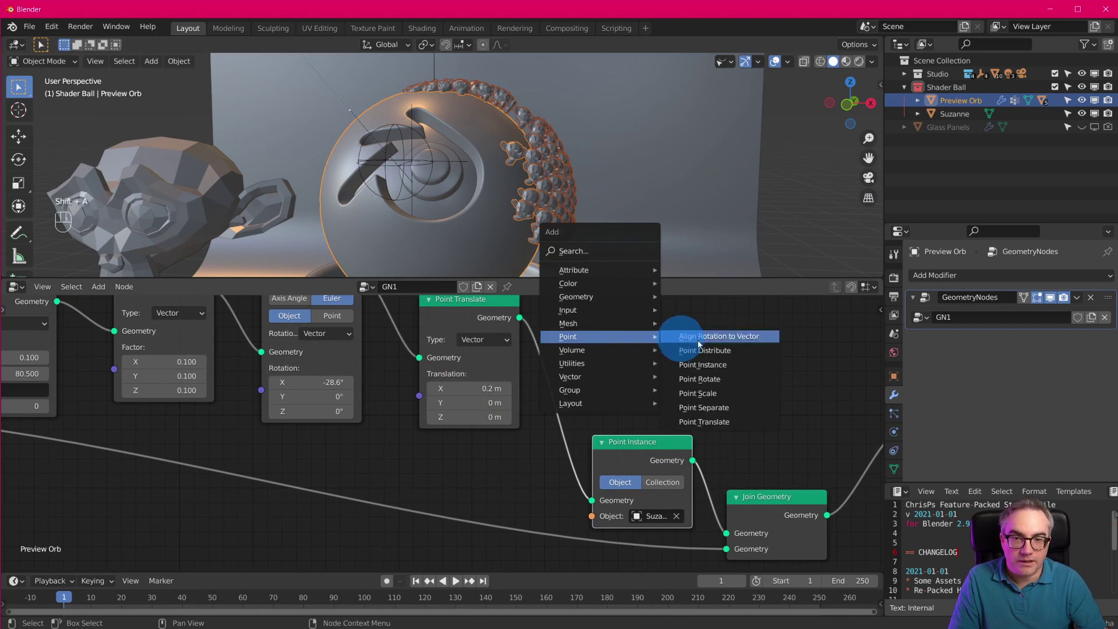
{"action": "left_click", "coordinate": [704, 407]}
{"action": "left_click", "coordinate": [598, 312]}
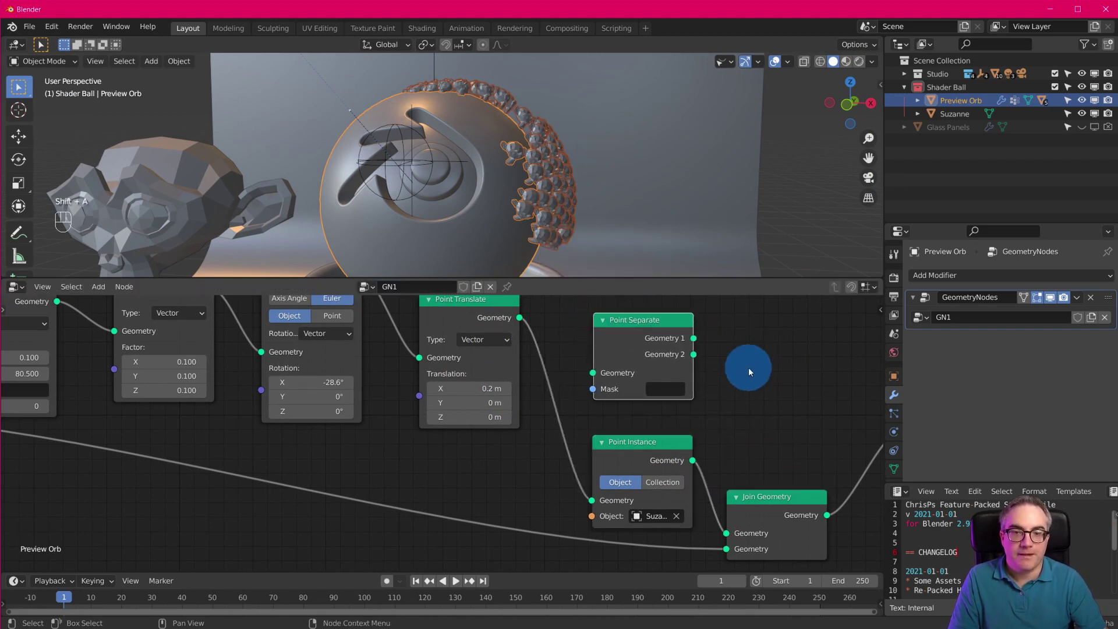
{"action": "middle_click_drag", "start_coordinate": [752, 404], "coordinate": [754, 432]}
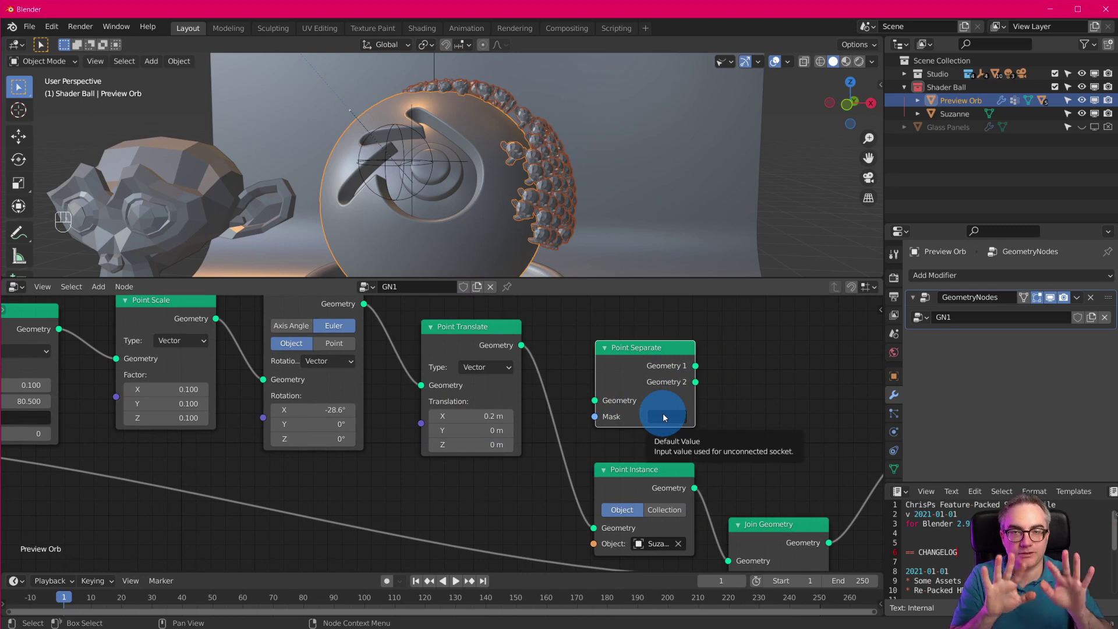
Add a second vertex group named mask to the Preview Orb
{"action": "middle_click_drag", "start_coordinate": [619, 244], "coordinate": [598, 221]}
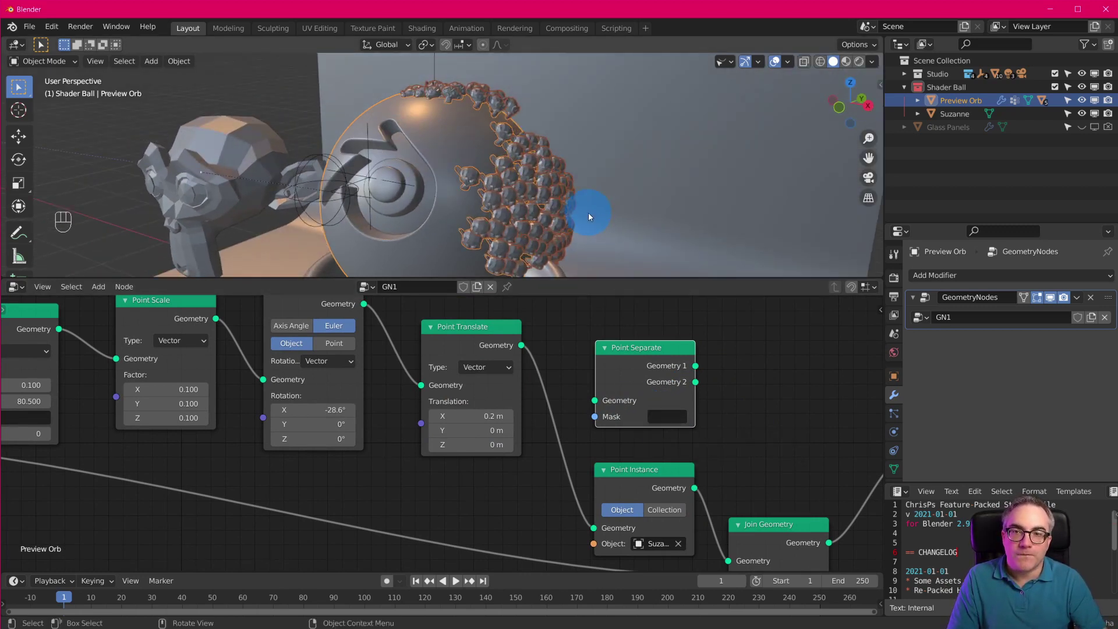
{"action": "left_click", "coordinate": [456, 140]}
{"action": "left_click", "coordinate": [469, 113]}
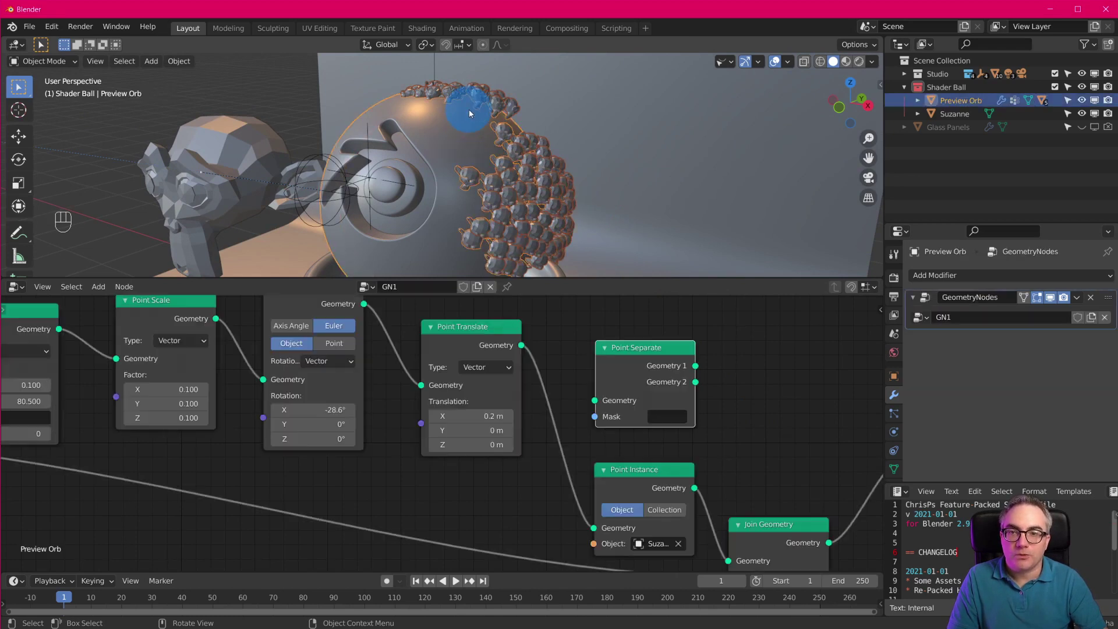
{"action": "left_click", "coordinate": [894, 464]}
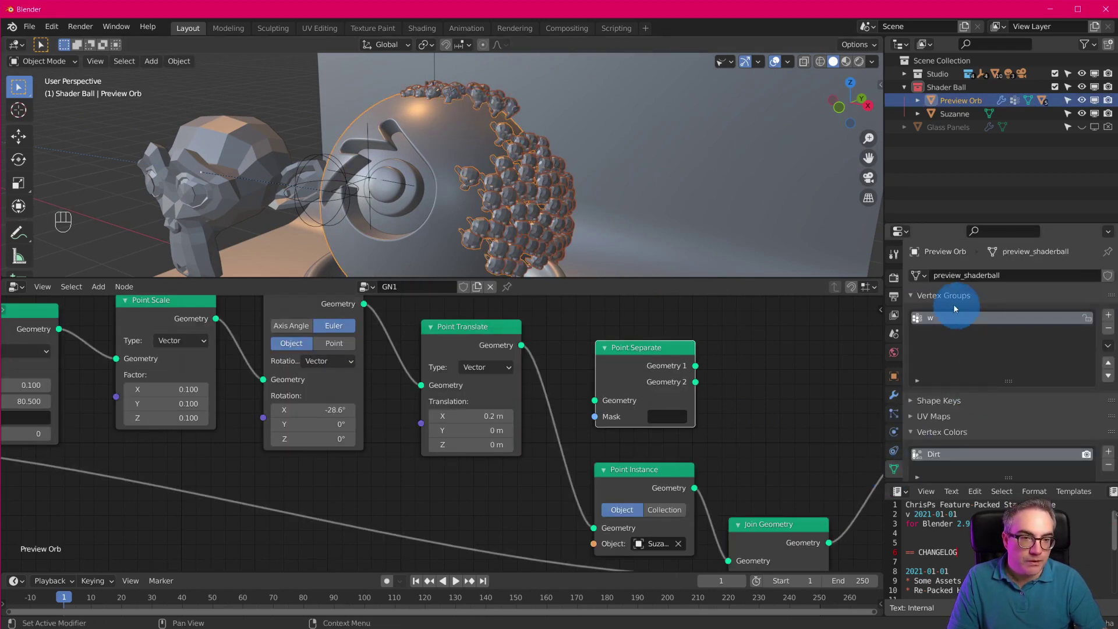
{"action": "left_click", "coordinate": [1108, 315]}
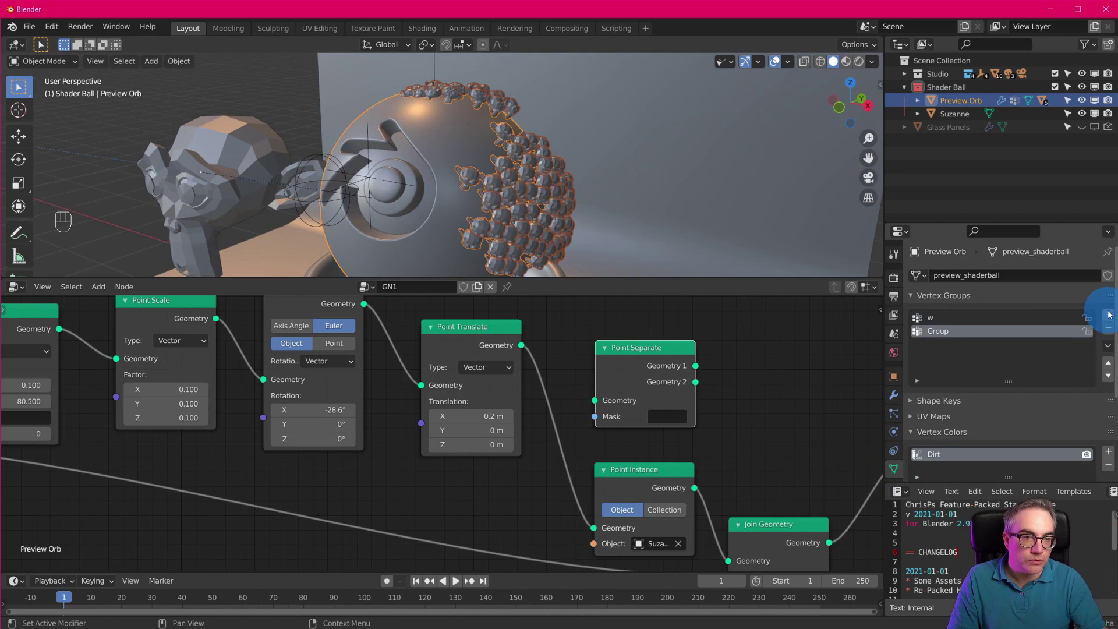
{"action": "double_click", "coordinate": [940, 333]}
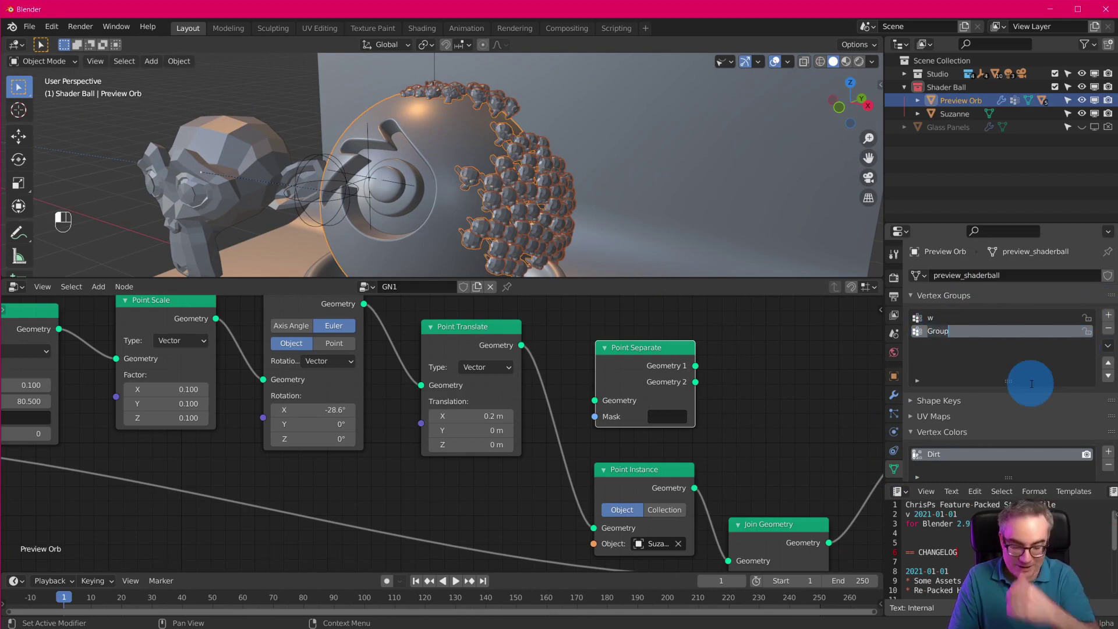
Weight paint the mask group across the lower part of the monkey-covered side of the orb, and return to Object Mode
{"action": "left_click", "coordinate": [46, 61]}
{"action": "left_click", "coordinate": [53, 134]}
{"action": "mouse_move", "coordinate": [458, 124]}
{"action": "middle_mouse_down"}
{"action": "mouse_move", "coordinate": [532, 130]}
{"action": "mouse_move", "coordinate": [530, 141]}
{"action": "mouse_move", "coordinate": [483, 89]}
{"action": "middle_mouse_up"}
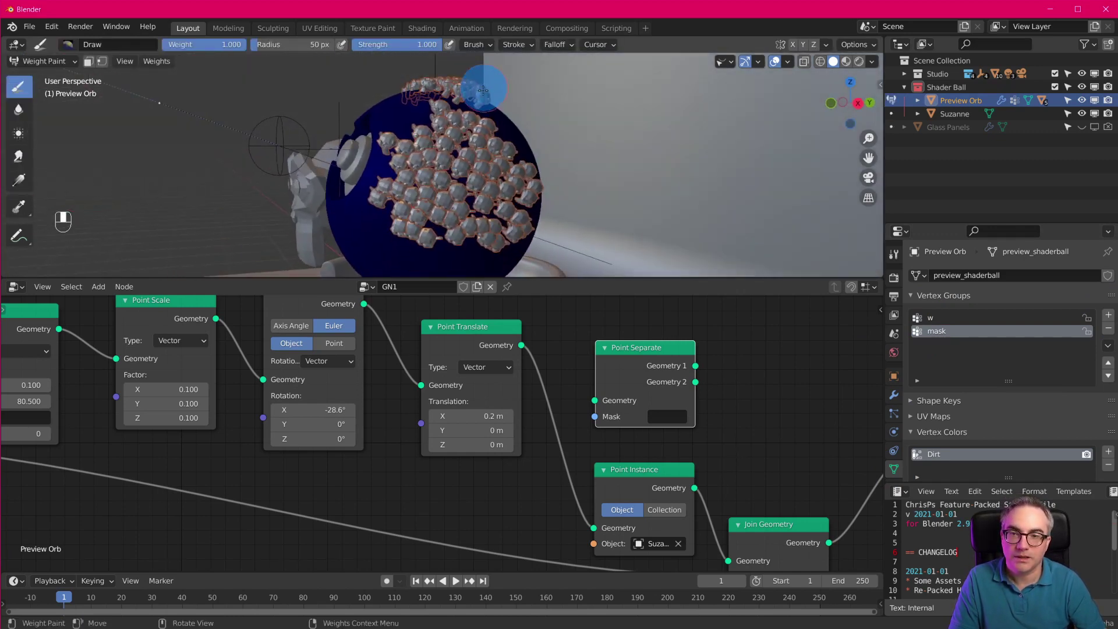
{"action": "mouse_move", "coordinate": [373, 192]}
{"action": "left_mouse_down"}
{"action": "mouse_move", "coordinate": [457, 187]}
{"action": "mouse_move", "coordinate": [394, 199]}
{"action": "left_mouse_up"}
{"action": "mouse_move", "coordinate": [509, 202]}
{"action": "left_mouse_down"}
{"action": "mouse_move", "coordinate": [384, 233]}
{"action": "mouse_move", "coordinate": [489, 250]}
{"action": "mouse_move", "coordinate": [387, 250]}
{"action": "mouse_move", "coordinate": [364, 195]}
{"action": "mouse_move", "coordinate": [528, 204]}
{"action": "left_mouse_up"}
{"action": "middle_click_drag", "start_coordinate": [581, 197], "coordinate": [611, 262]}
{"action": "left_click", "coordinate": [44, 61]}
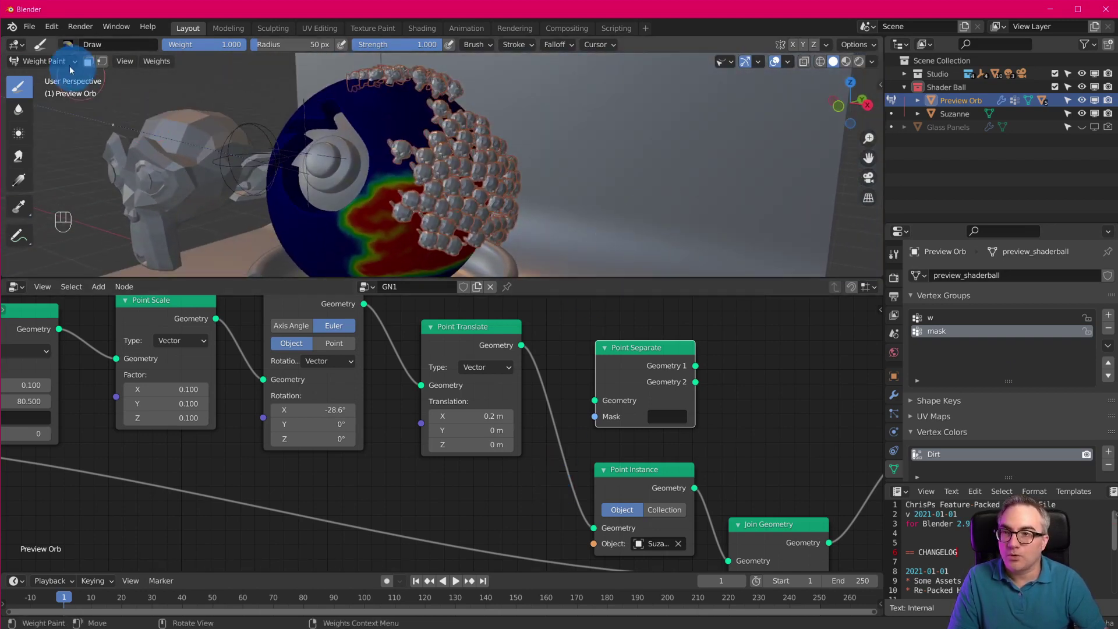
{"action": "left_click", "coordinate": [76, 78]}
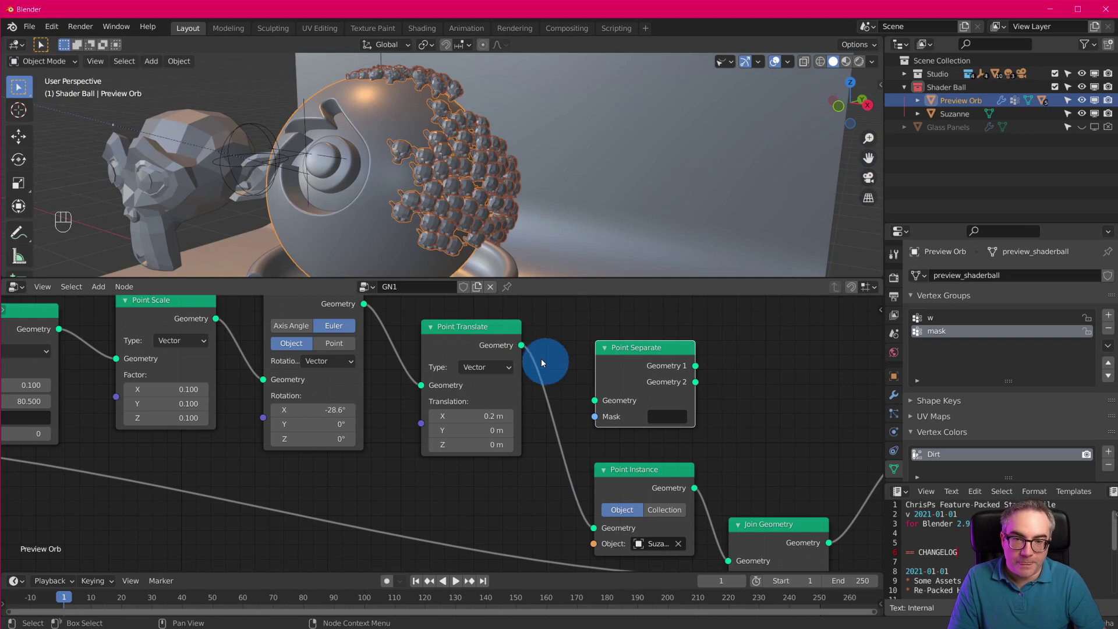
Link the Point Translate output to the Point Separate node and enter mask as its mask attribute
{"action": "left_click_drag", "start_coordinate": [520, 345], "coordinate": [594, 400]}
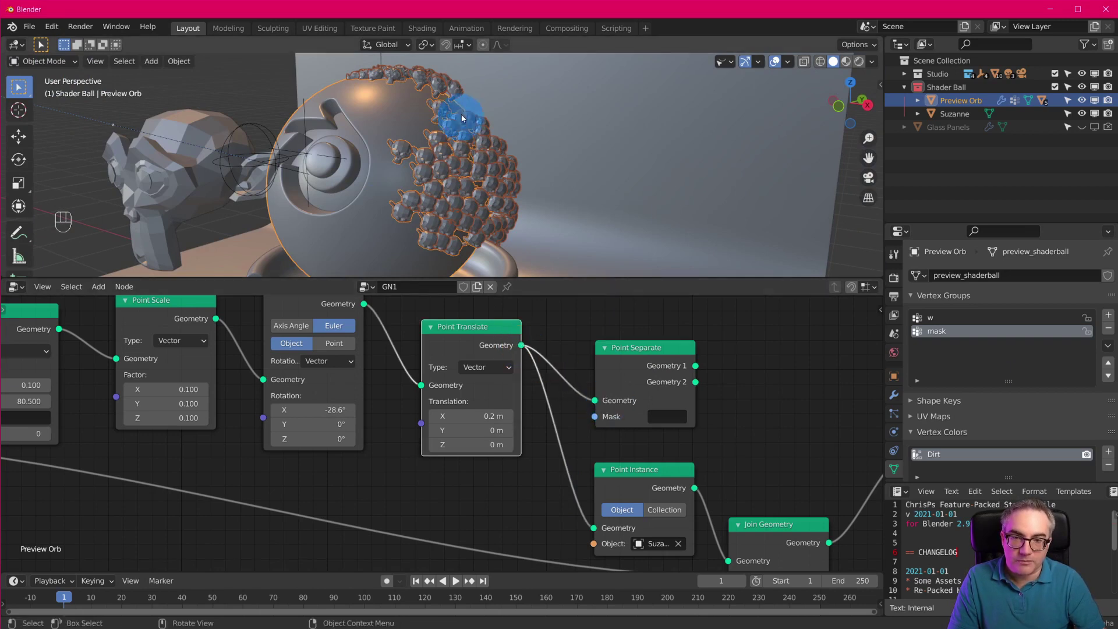
{"action": "middle_click_drag", "start_coordinate": [481, 121], "coordinate": [553, 244]}
{"action": "middle_click_drag", "start_coordinate": [694, 399], "coordinate": [572, 410]}
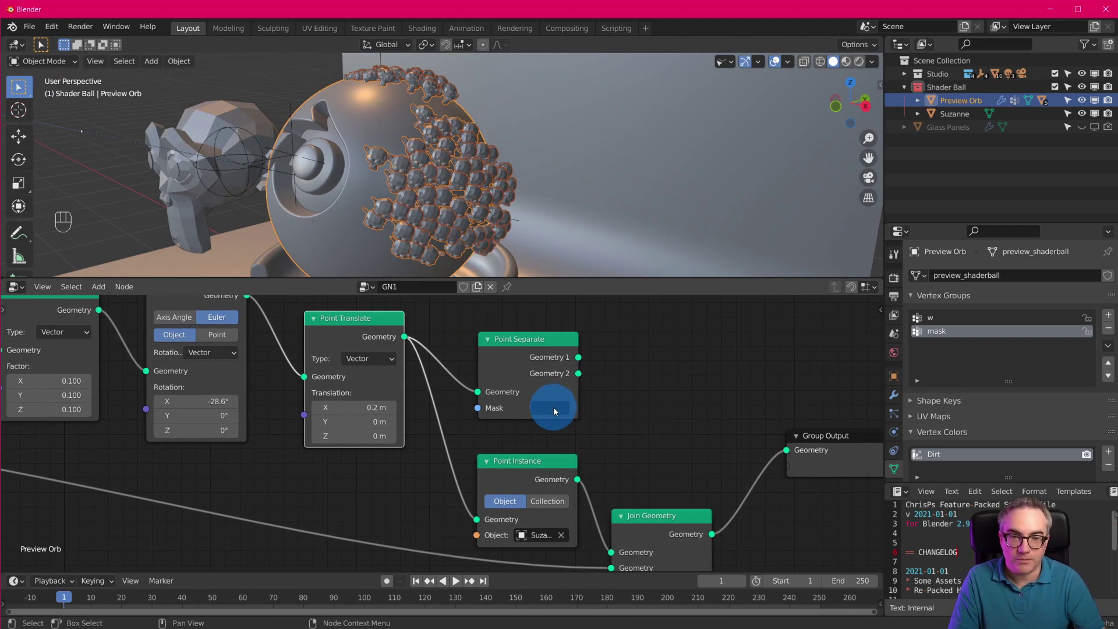
{"action": "left_click", "coordinate": [554, 409]}
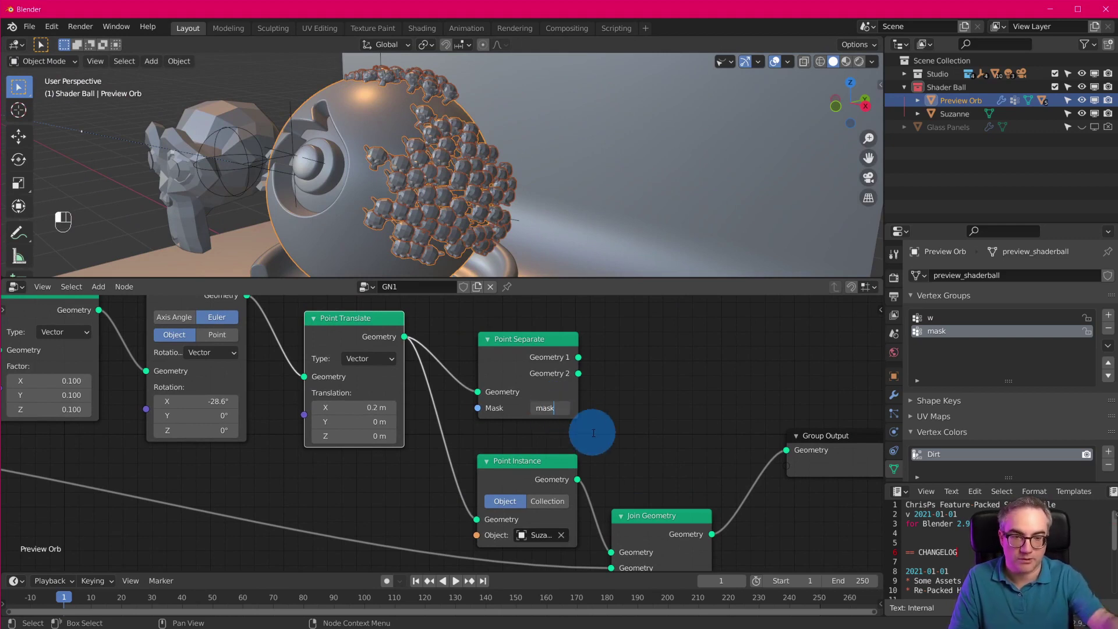
Preview both Point Separate outputs by linking Geometry 1 and then Geometry 2 directly to the Group Output
{"action": "middle_click_drag", "start_coordinate": [641, 410], "coordinate": [511, 395]}
{"action": "left_click_drag", "start_coordinate": [449, 342], "coordinate": [657, 434]}
{"action": "left_click_drag", "start_coordinate": [448, 357], "coordinate": [658, 434]}
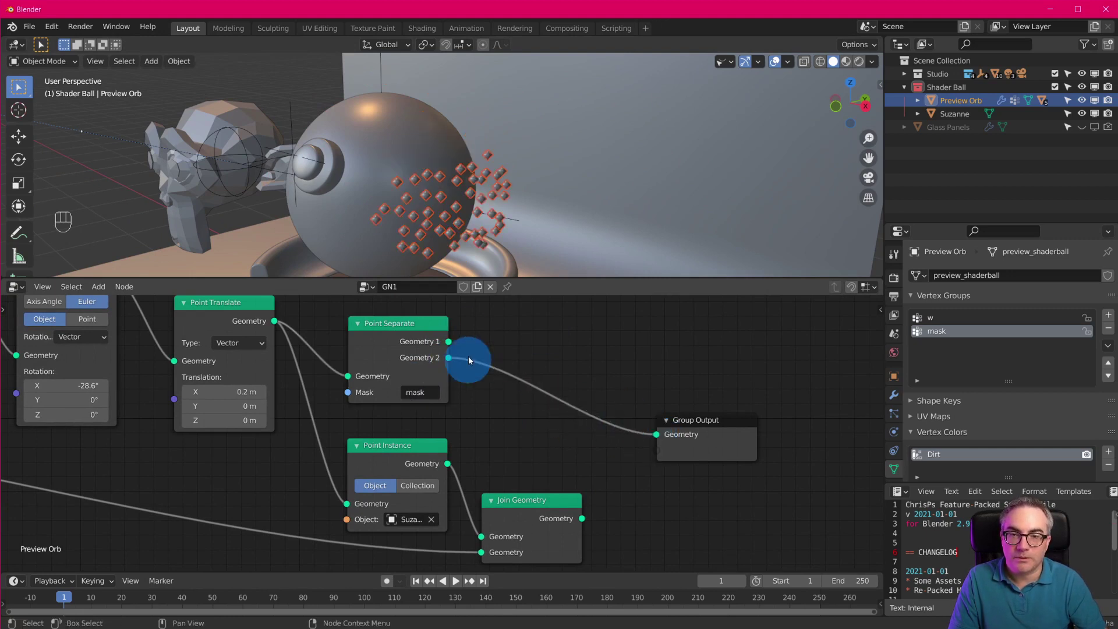
Move Point Instance after Point Separate, link Geometry 1 into it, and link its output to Join Geometry
{"action": "left_click_drag", "start_coordinate": [424, 445], "coordinate": [596, 316]}
{"action": "left_click_drag", "start_coordinate": [448, 341], "coordinate": [521, 380]}
{"action": "left_click_drag", "start_coordinate": [620, 341], "coordinate": [481, 536]}
{"action": "left_click_drag", "start_coordinate": [411, 329], "coordinate": [383, 336]}
{"action": "left_click_drag", "start_coordinate": [554, 327], "coordinate": [497, 345]}
Move the Group Output node farther along and reconnect the Join Geometry output to it
{"action": "left_click_drag", "start_coordinate": [673, 437], "coordinate": [830, 459]}
{"action": "left_click_drag", "start_coordinate": [564, 499], "coordinate": [816, 457]}
{"action": "left_click", "coordinate": [687, 363]}
Tidy the node layout by moving Point Separate lower beside Point Translate and adjusting the Point Instance node's position
{"action": "middle_click_drag", "start_coordinate": [536, 149], "coordinate": [456, 176]}
{"action": "left_click_drag", "start_coordinate": [510, 347], "coordinate": [515, 339]}
{"action": "middle_click_drag", "start_coordinate": [595, 359], "coordinate": [593, 392]}
{"action": "left_click_drag", "start_coordinate": [380, 371], "coordinate": [380, 421]}
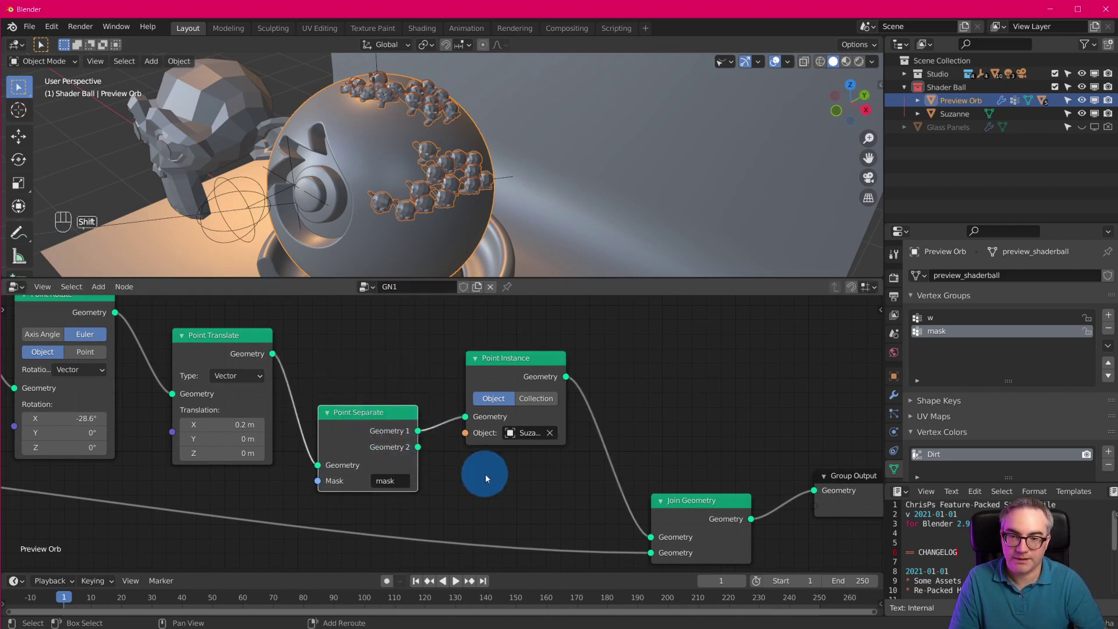
{"action": "middle_click_drag", "start_coordinate": [482, 469], "coordinate": [426, 425]}
{"action": "mouse_move", "coordinate": [461, 322]}
{"action": "left_mouse_down"}
{"action": "mouse_move", "coordinate": [499, 314]}
{"action": "mouse_move", "coordinate": [476, 333]}
{"action": "left_mouse_up"}
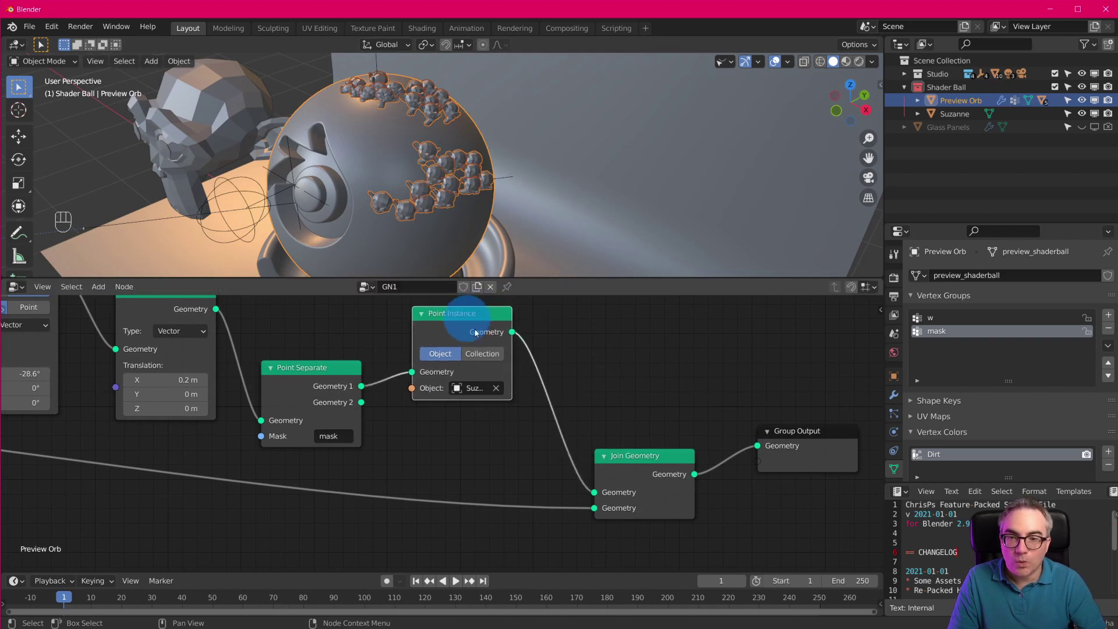
{"action": "middle_click_drag", "start_coordinate": [474, 456], "coordinate": [455, 429]}
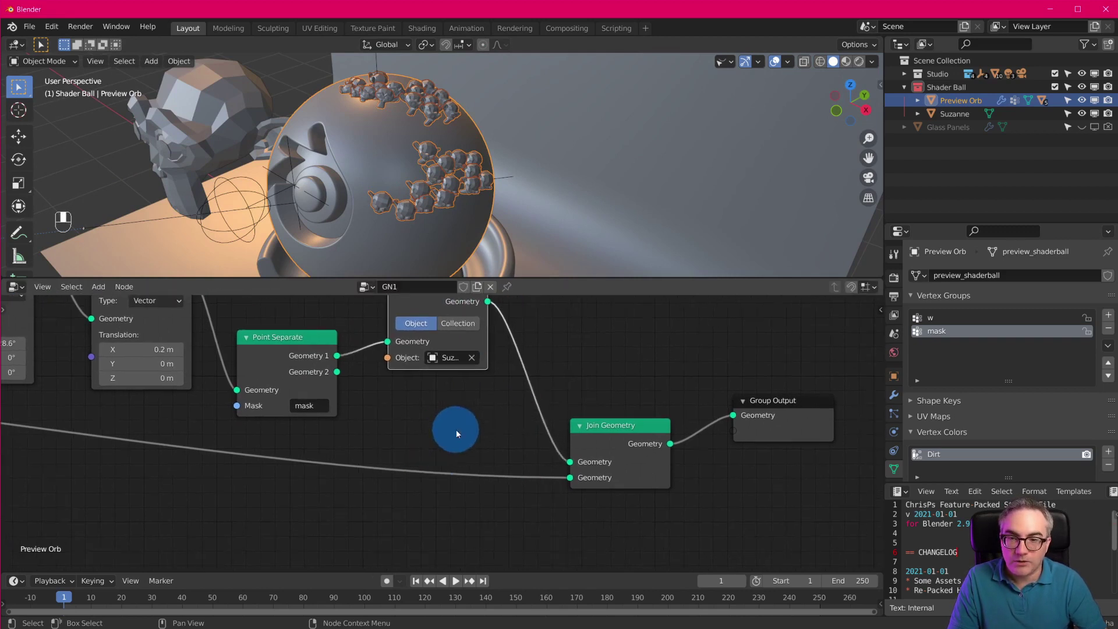
Add a cube mesh to the scene and scale its geometry down in Edit Mode
{"action": "key", "text": "shift+a"}
{"action": "mouse_move", "coordinate": [586, 177]}
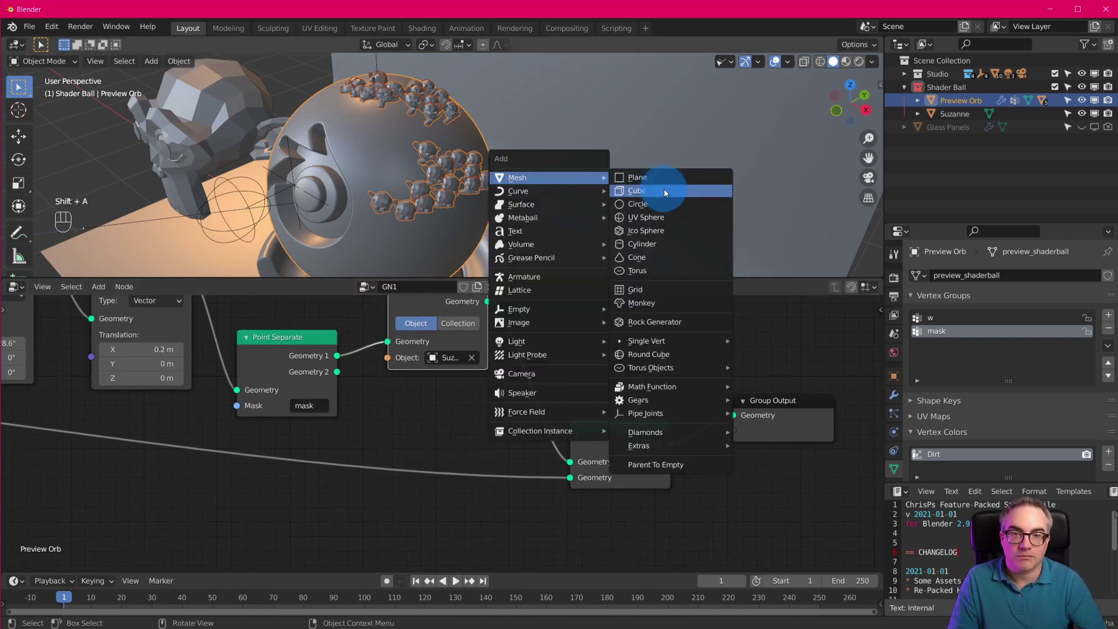
{"action": "left_click", "coordinate": [668, 192]}
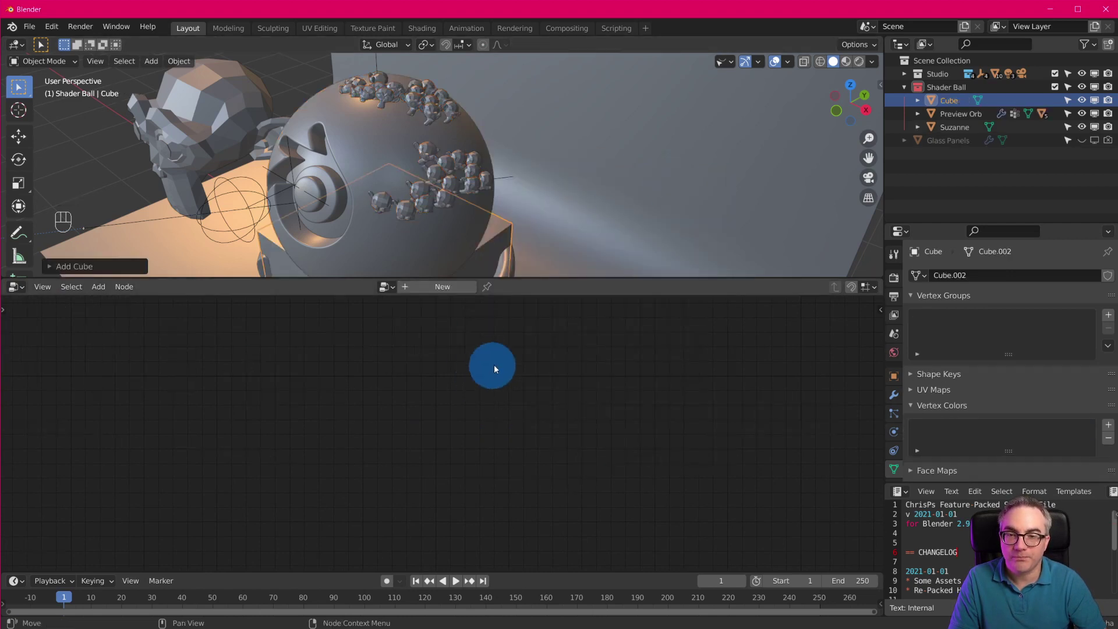
{"action": "key", "text": "Tab"}
{"action": "key", "text": "s"}
{"action": "left_click", "coordinate": [500, 219]}
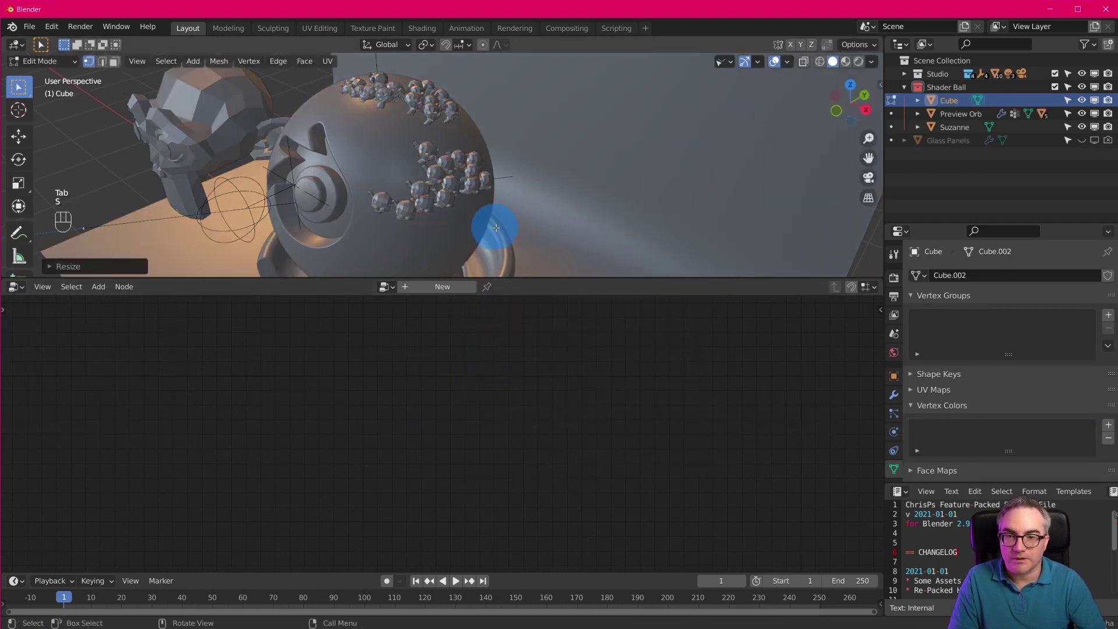
{"action": "key", "text": "Tab"}
Duplicate the Preview Orb's Point Instance node and link Point Separate's Geometry 2 into the copy
{"action": "left_click", "coordinate": [436, 137]}
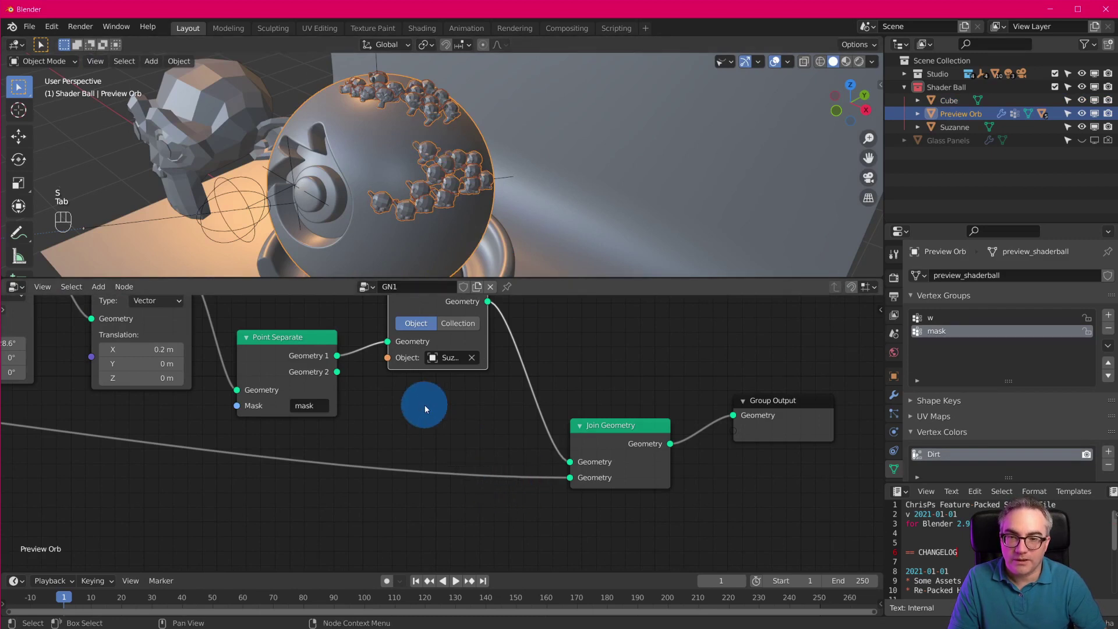
{"action": "scroll", "coordinate": [443, 416], "scroll_direction": "down", "scroll_amount": 1}
{"action": "key", "text": "shift+d"}
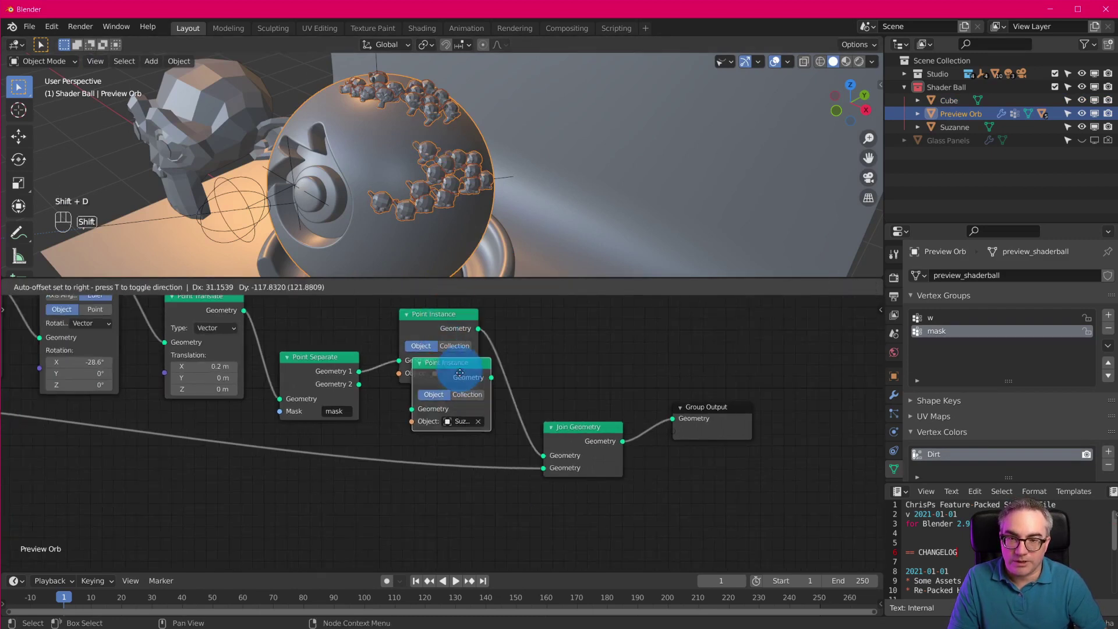
{"action": "left_click", "coordinate": [439, 490]}
{"action": "left_click_drag", "start_coordinate": [361, 383], "coordinate": [394, 537]}
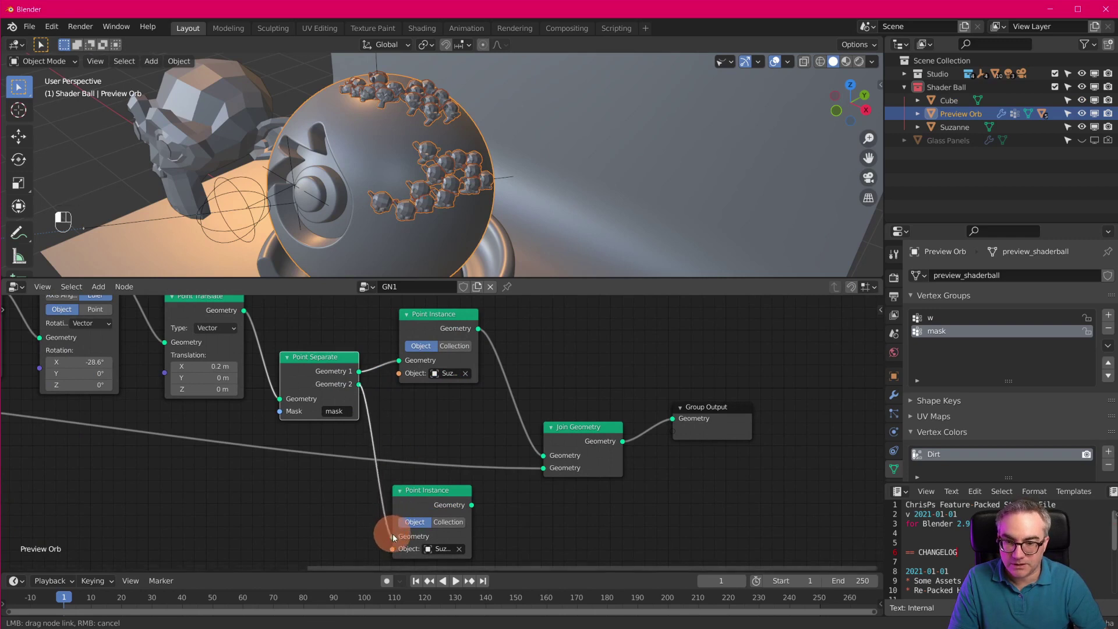
Set the duplicated Point Instance's object to Cube and place the node directly below the Suzanne one
{"action": "left_click", "coordinate": [445, 548]}
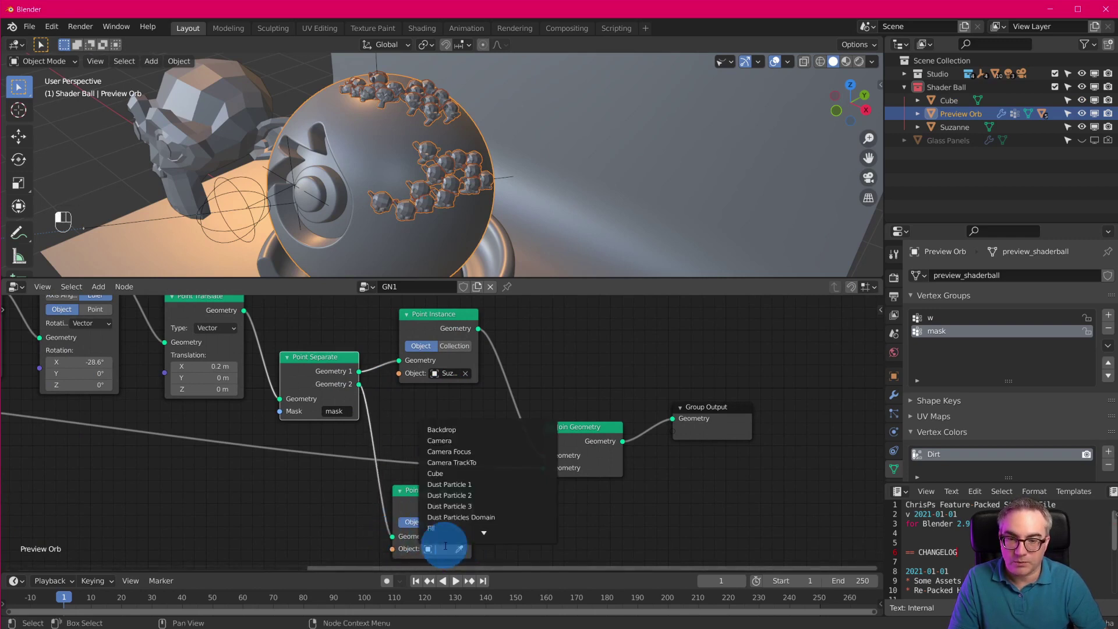
{"action": "type", "text": "c"}
{"action": "left_click", "coordinate": [449, 452]}
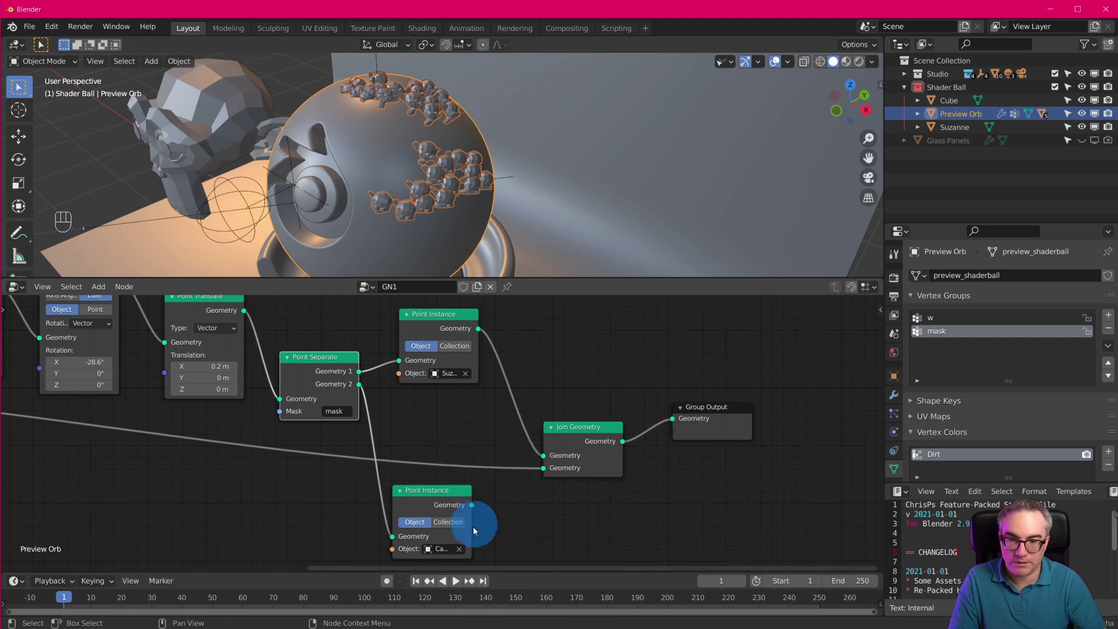
{"action": "left_click", "coordinate": [448, 550]}
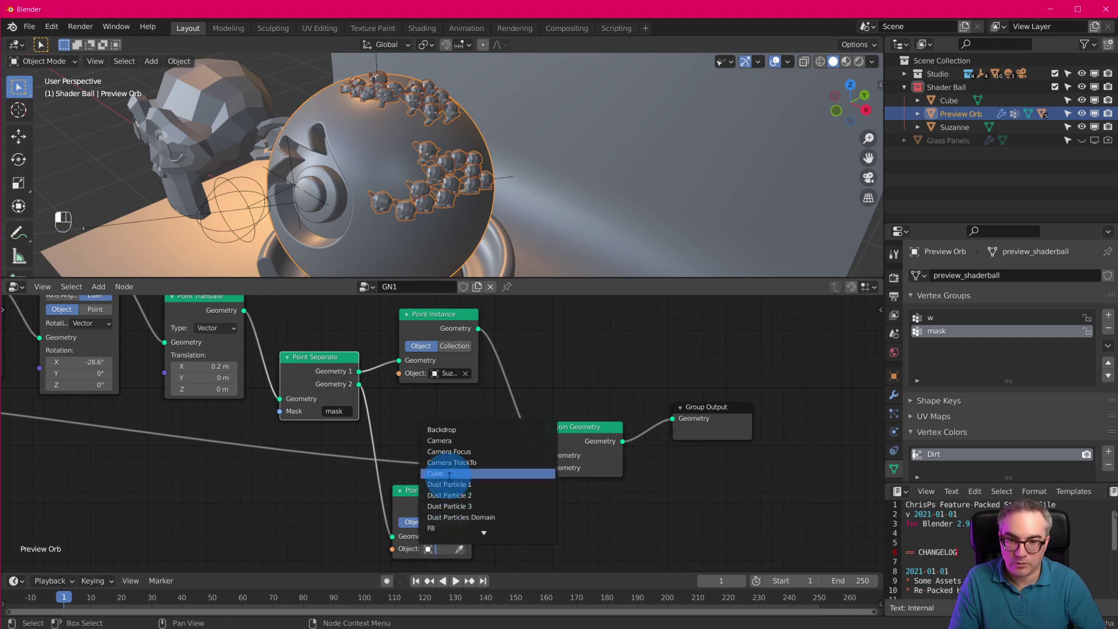
{"action": "left_click", "coordinate": [481, 477]}
{"action": "left_click_drag", "start_coordinate": [446, 491], "coordinate": [453, 395]}
Duplicate Join Geometry, link both Point Instance outputs into the copy, and link its output into the original Join Geometry
{"action": "left_click", "coordinate": [586, 426]}
{"action": "key", "text": "shift+d"}
{"action": "left_click", "coordinate": [560, 319]}
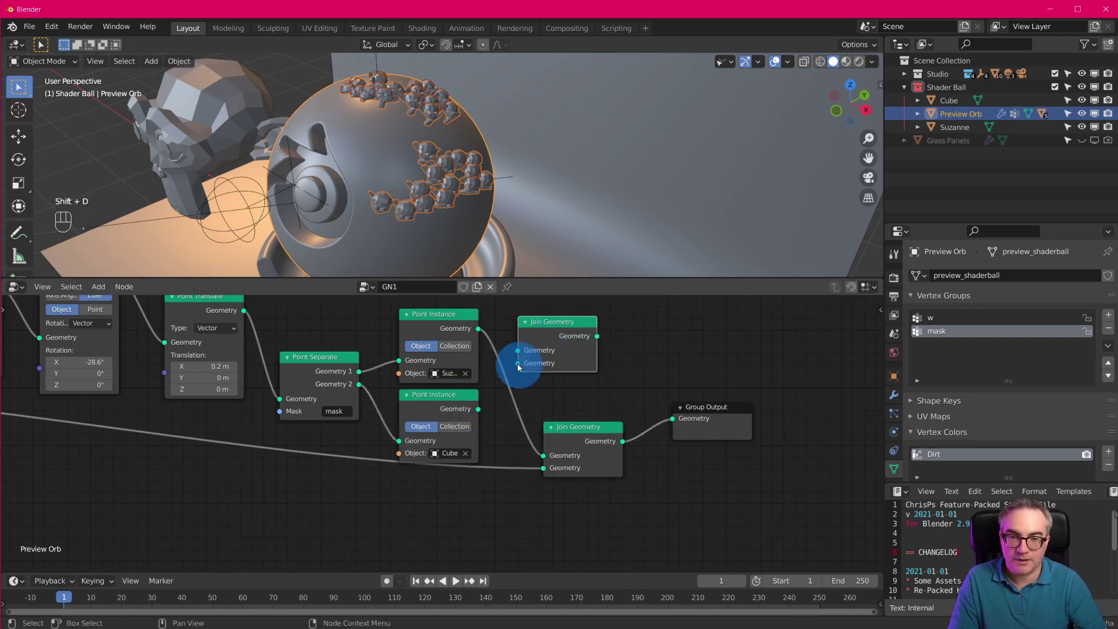
{"action": "left_click_drag", "start_coordinate": [477, 408], "coordinate": [519, 364]}
{"action": "left_click_drag", "start_coordinate": [596, 336], "coordinate": [544, 454]}
{"action": "middle_click_drag", "start_coordinate": [525, 179], "coordinate": [494, 212]}
{"action": "scroll", "coordinate": [458, 199], "scroll_direction": "up", "scroll_amount": 4}
{"action": "scroll", "coordinate": [459, 199], "scroll_direction": "down", "scroll_amount": 4}
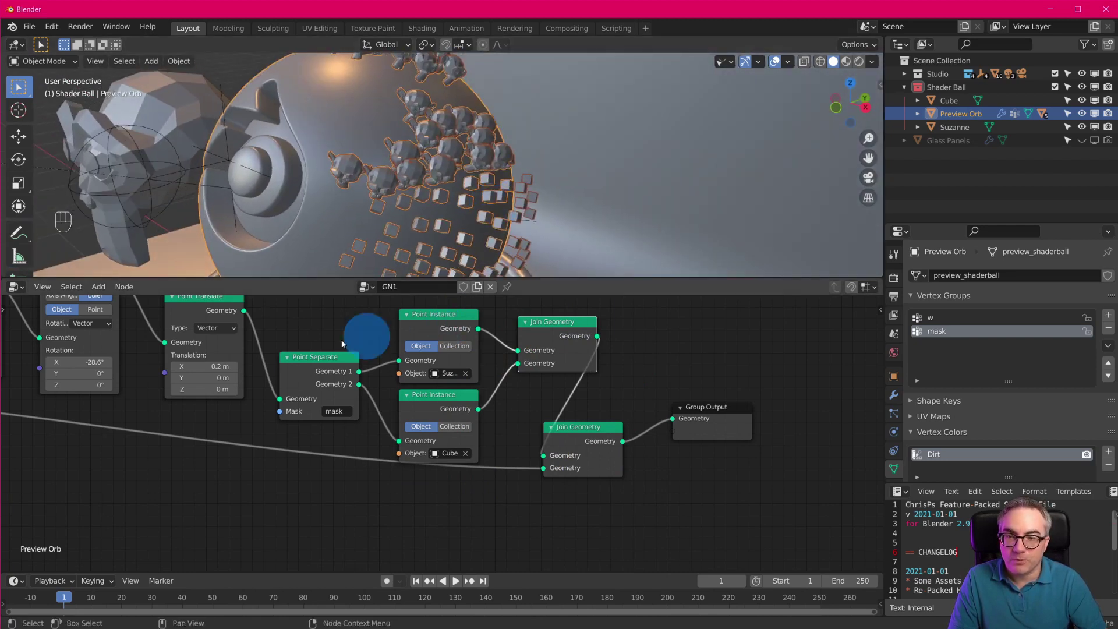
Spread out the Point Instance, Join Geometry and Group Output nodes to leave space before the Join Geometry nodes
{"action": "mouse_move", "coordinate": [312, 360]}
{"action": "left_mouse_down"}
{"action": "mouse_move", "coordinate": [308, 332]}
{"action": "mouse_move", "coordinate": [308, 344]}
{"action": "left_mouse_up"}
{"action": "left_click_drag", "start_coordinate": [435, 315], "coordinate": [437, 561]}
{"action": "left_click_drag", "start_coordinate": [448, 396], "coordinate": [443, 376]}
{"action": "middle_click_drag", "start_coordinate": [515, 352], "coordinate": [479, 414]}
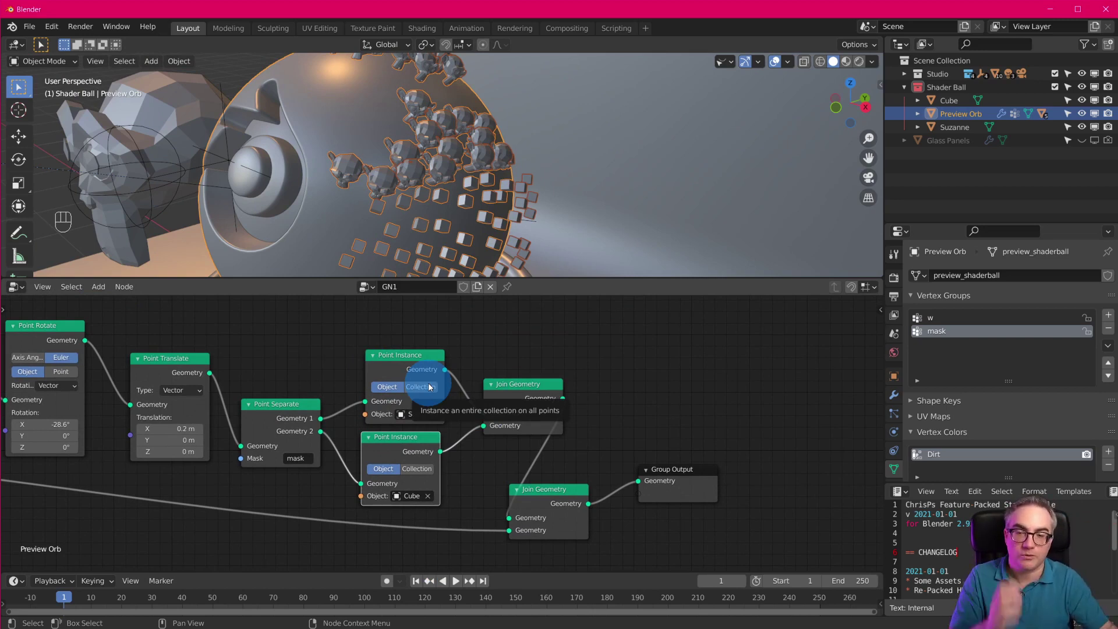
{"action": "left_click_drag", "start_coordinate": [561, 494], "coordinate": [751, 508]}
{"action": "key", "text": "Home"}
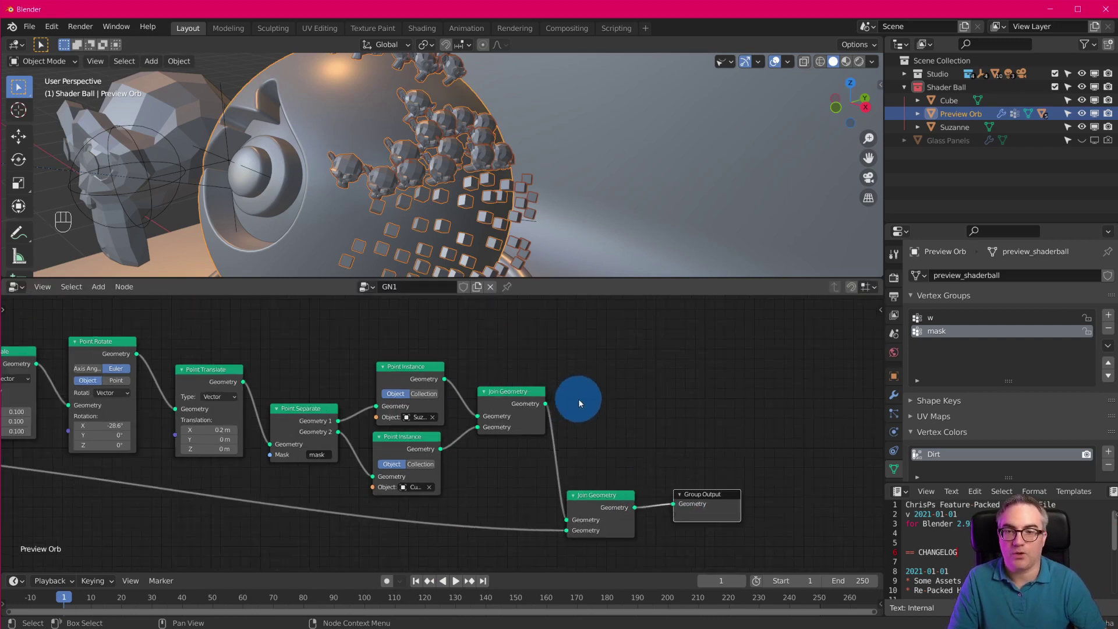
{"action": "scroll", "coordinate": [624, 421], "scroll_direction": "up", "scroll_amount": 1}
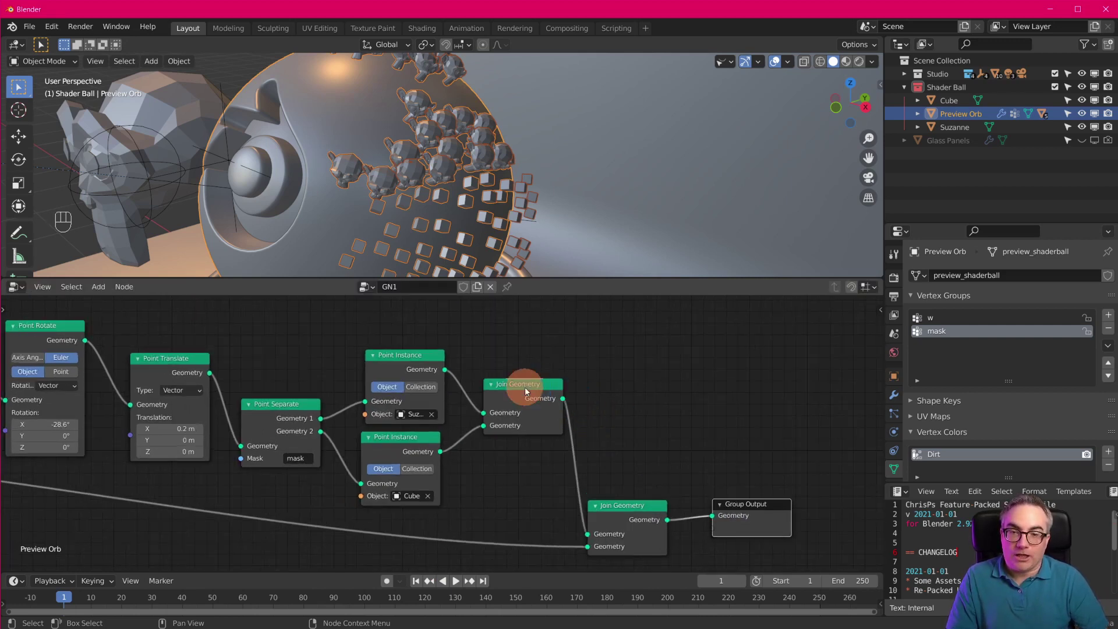
{"action": "left_click_drag", "start_coordinate": [526, 387], "coordinate": [644, 392]}
{"action": "left_click_drag", "start_coordinate": [401, 356], "coordinate": [390, 350]}
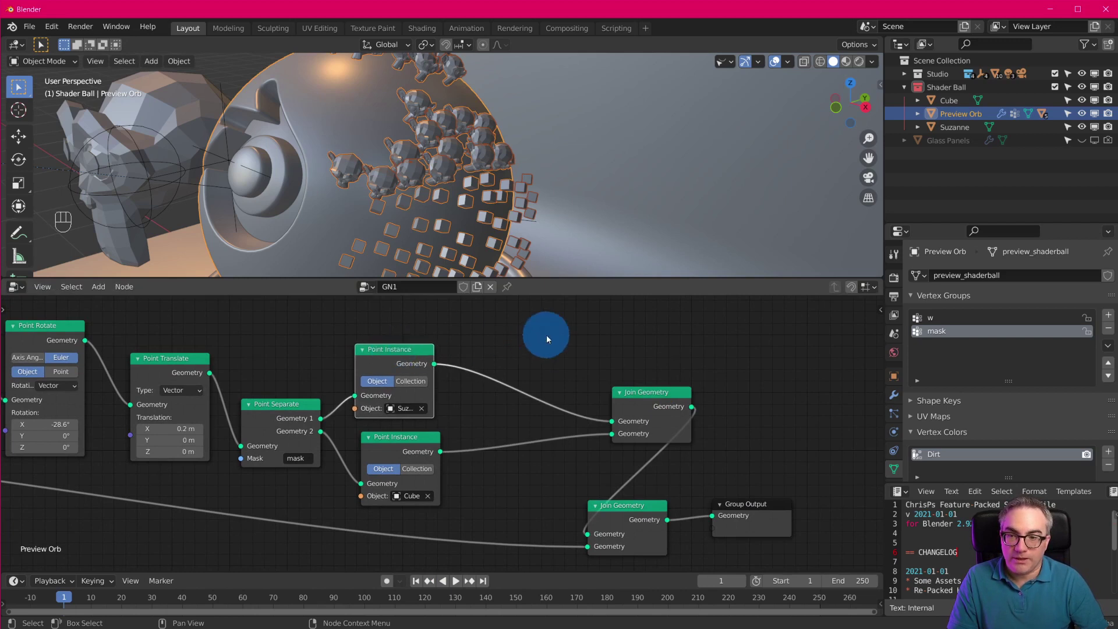
Try a duplicated Point Translate with X at 1 m after the Suzanne Point Instance, and relink without it
{"action": "key", "text": "shift+d"}
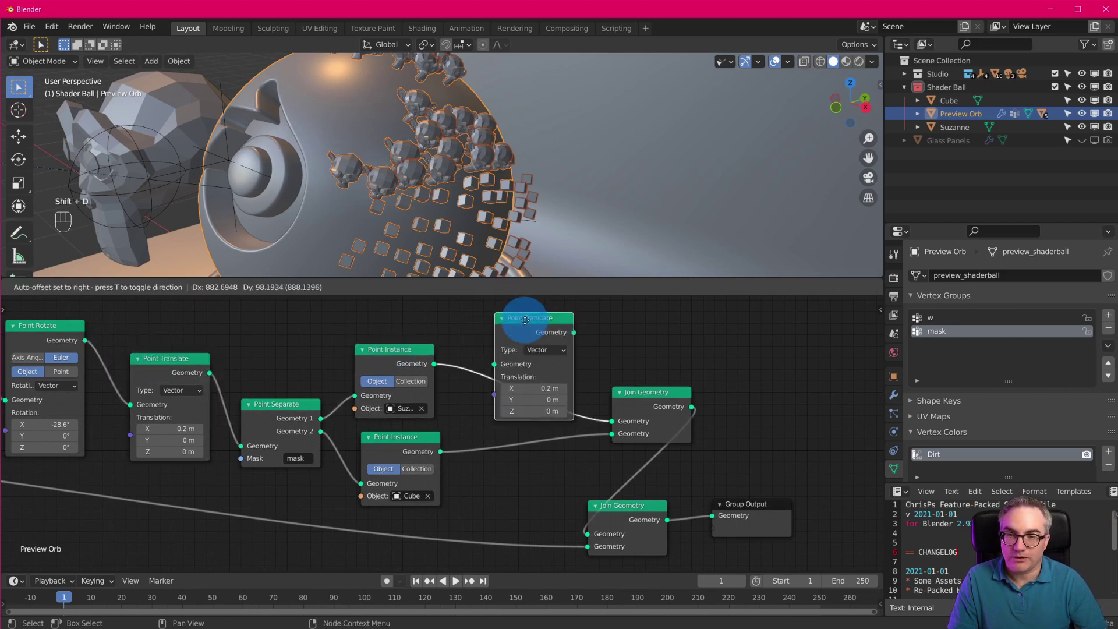
{"action": "left_click", "coordinate": [511, 329]}
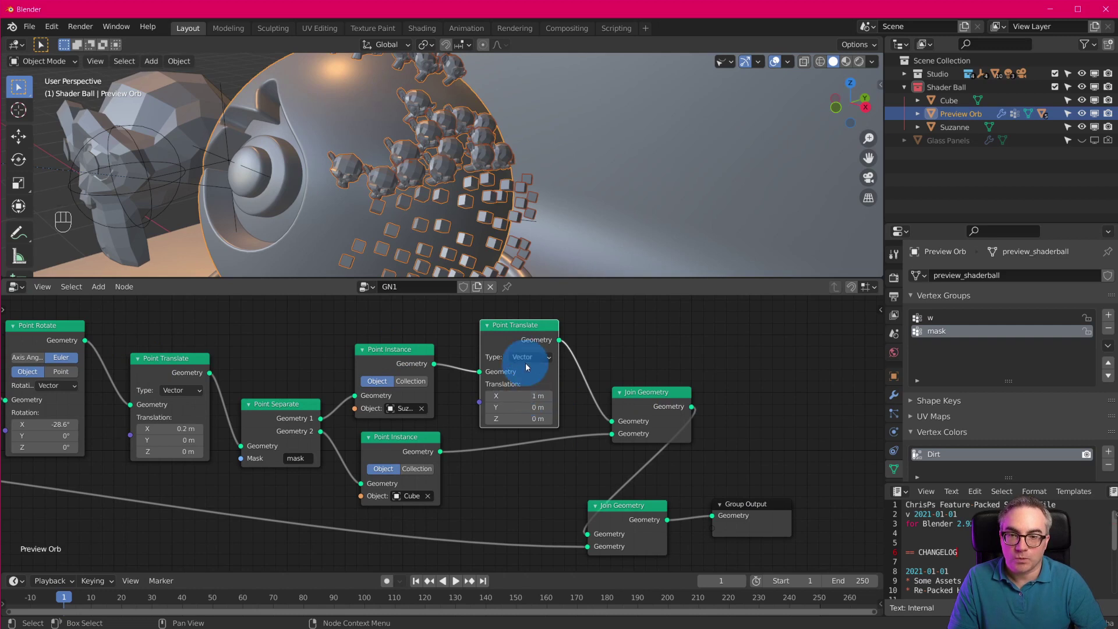
{"action": "key", "text": "x"}
{"action": "left_click_drag", "start_coordinate": [434, 363], "coordinate": [612, 421]}
Move the Suzanne Point Instance farther along and insert a duplicated Point Translate before it with X at 0 m
{"action": "left_click", "coordinate": [380, 343]}
{"action": "left_click_drag", "start_coordinate": [389, 349], "coordinate": [524, 345]}
{"action": "left_click", "coordinate": [185, 354]}
{"action": "key", "text": "shift+d"}
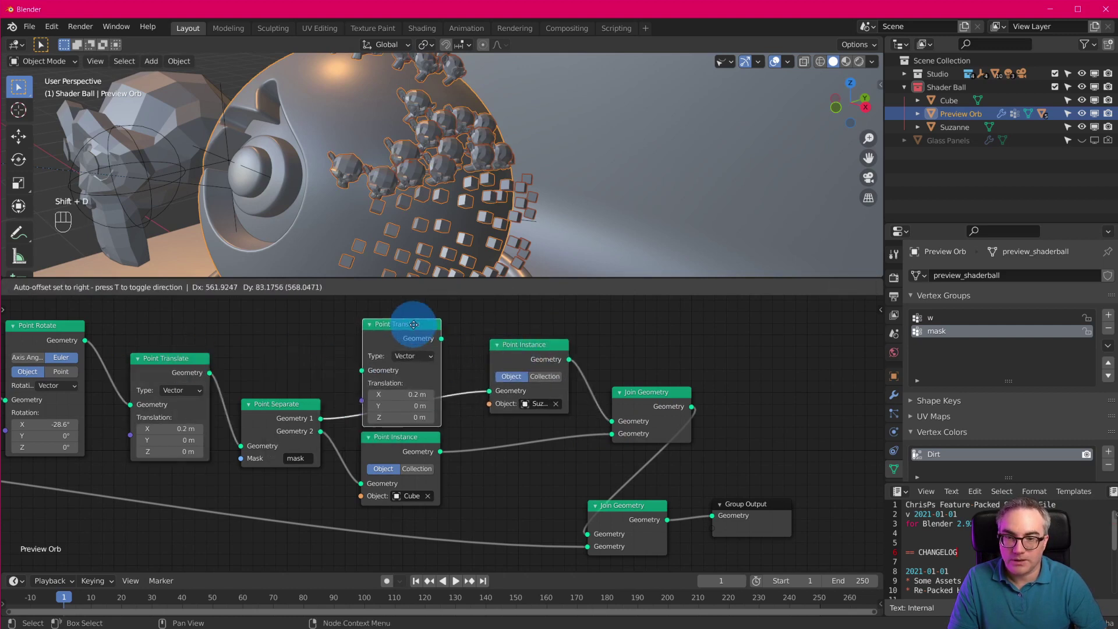
{"action": "left_click", "coordinate": [415, 387]}
{"action": "mouse_move", "coordinate": [404, 388]}
{"action": "left_mouse_down"}
{"action": "mouse_move", "coordinate": [384, 388]}
{"action": "mouse_move", "coordinate": [409, 387]}
{"action": "left_mouse_up"}
{"action": "middle_click_drag", "start_coordinate": [542, 233], "coordinate": [581, 190]}
Move the Cube Point Instance farther along and insert a duplicated Point Translate before it with X at 0.3 m
{"action": "left_click_drag", "start_coordinate": [431, 458], "coordinate": [556, 452]}
{"action": "left_click", "coordinate": [390, 318]}
{"action": "key", "text": "shift+d"}
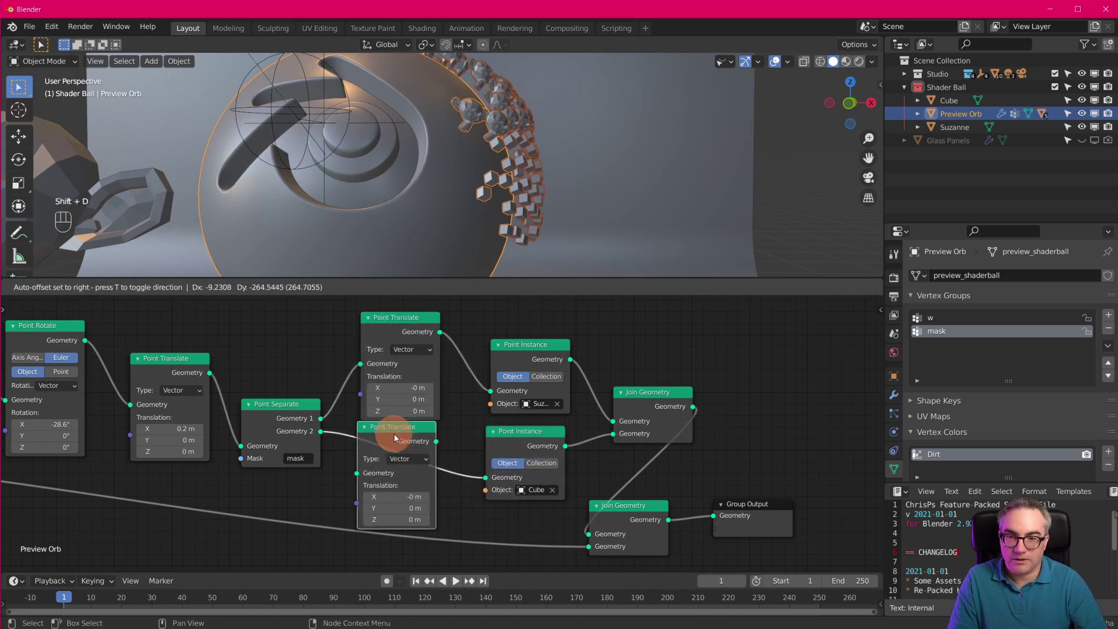
{"action": "left_click", "coordinate": [405, 438]}
{"action": "mouse_move", "coordinate": [391, 492]}
{"action": "left_mouse_down"}
{"action": "mouse_move", "coordinate": [408, 496]}
{"action": "mouse_move", "coordinate": [393, 497]}
{"action": "left_mouse_up"}
Shift the instance, join and output nodes farther along and insert a Point Scale after the Cube branch's Point Translate
{"action": "middle_click_drag", "start_coordinate": [495, 465], "coordinate": [322, 457]}
{"action": "left_click_drag", "start_coordinate": [362, 332], "coordinate": [622, 542]}
{"action": "key", "text": "g"}
{"action": "left_click", "coordinate": [821, 481]}
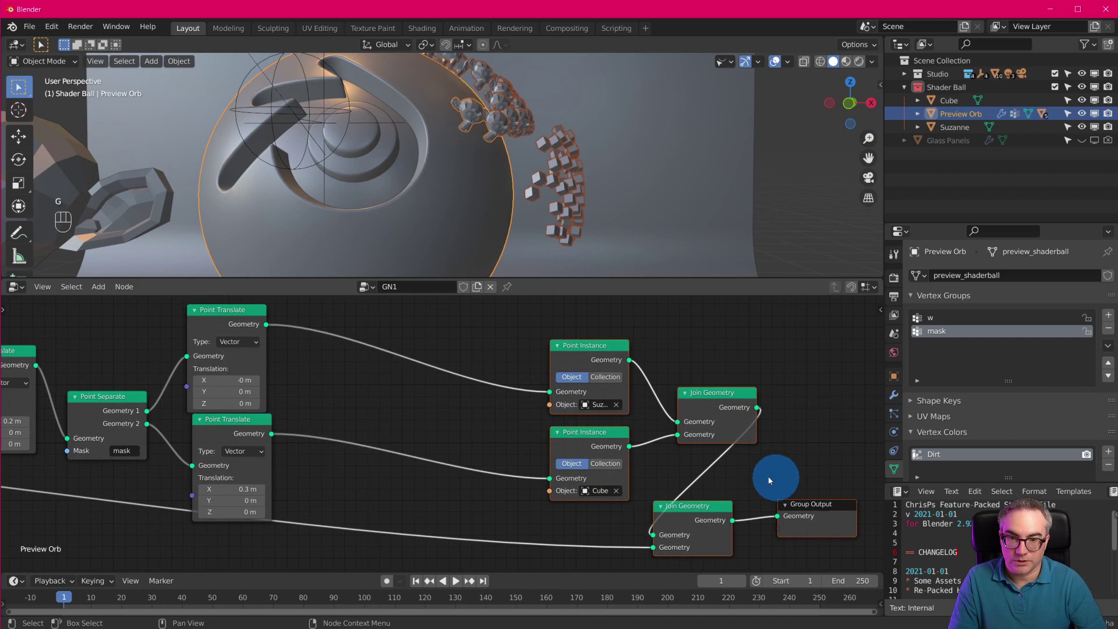
{"action": "key", "text": "shift+a"}
{"action": "mouse_move", "coordinate": [349, 428]}
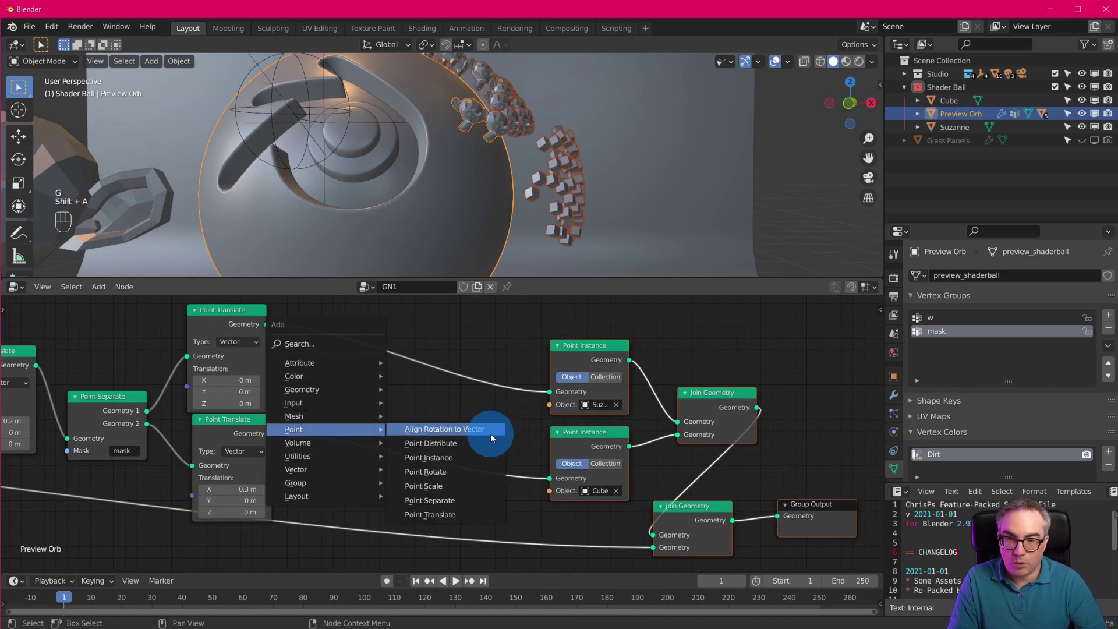
{"action": "left_click", "coordinate": [473, 486]}
{"action": "left_click", "coordinate": [316, 418]}
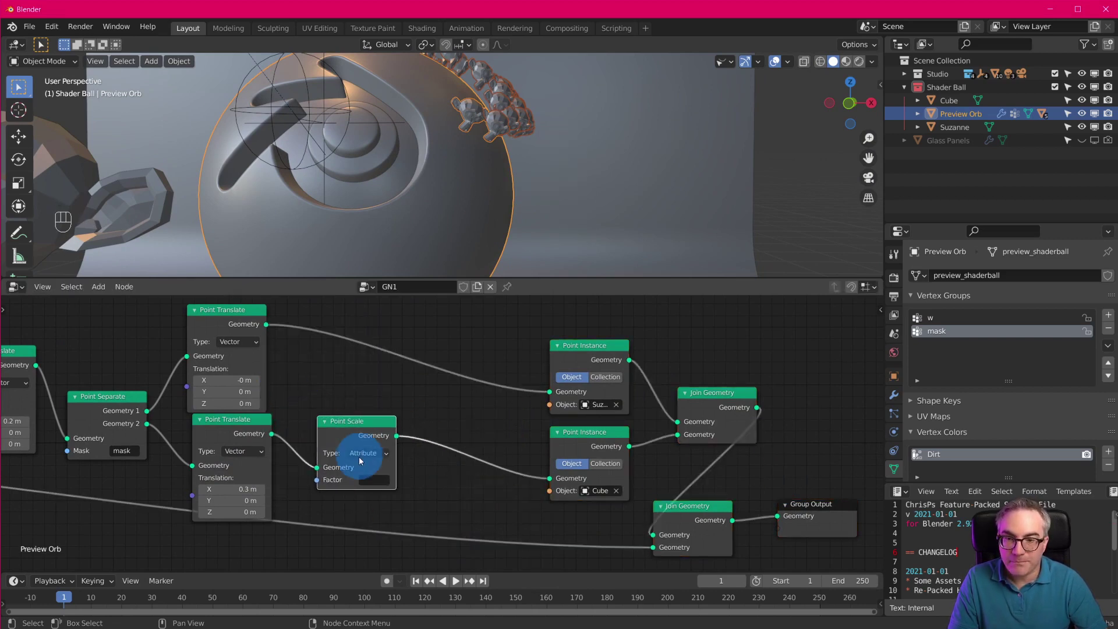
Switch the new Point Scale to Vector type and set its X, Y and Z factors to 2.100
{"action": "left_click", "coordinate": [367, 453]}
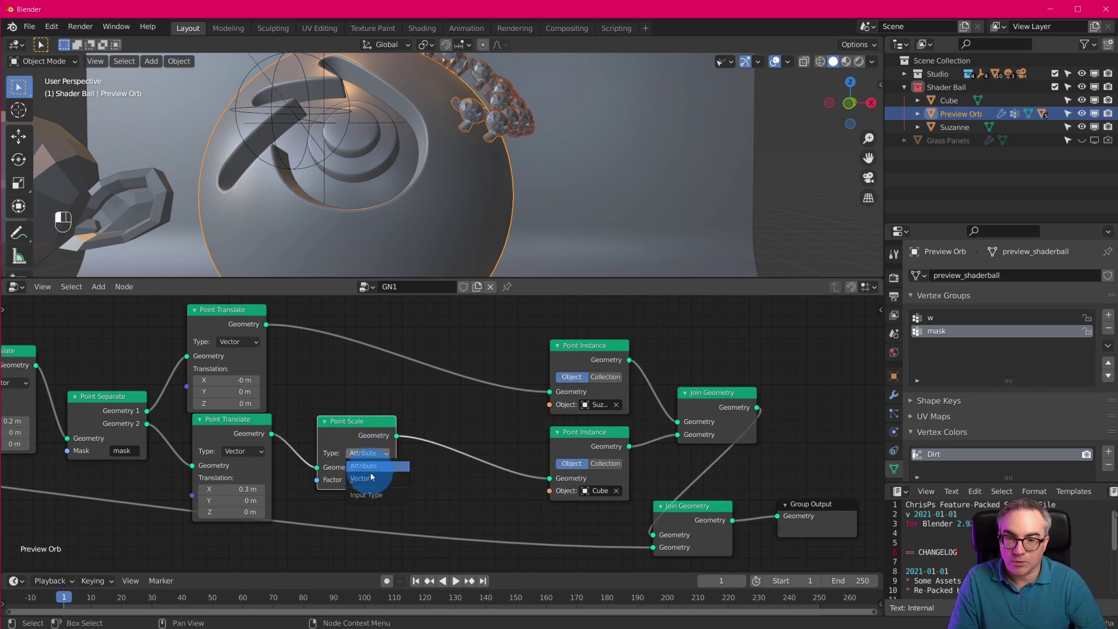
{"action": "left_click", "coordinate": [361, 492]}
{"action": "left_click_drag", "start_coordinate": [362, 492], "coordinate": [371, 519]}
{"action": "middle_click_drag", "start_coordinate": [651, 173], "coordinate": [331, 450]}
Review the whole GN1 node tree from Group Input to Group Output alongside the instanced monkeys and cubes
{"action": "scroll", "coordinate": [332, 449], "scroll_direction": "down", "scroll_amount": 7}
{"action": "middle_click_drag", "start_coordinate": [417, 451], "coordinate": [554, 450]}
{"action": "scroll", "coordinate": [528, 443], "scroll_direction": "down", "scroll_amount": 1}
{"action": "scroll", "coordinate": [513, 440], "scroll_direction": "up", "scroll_amount": 2}
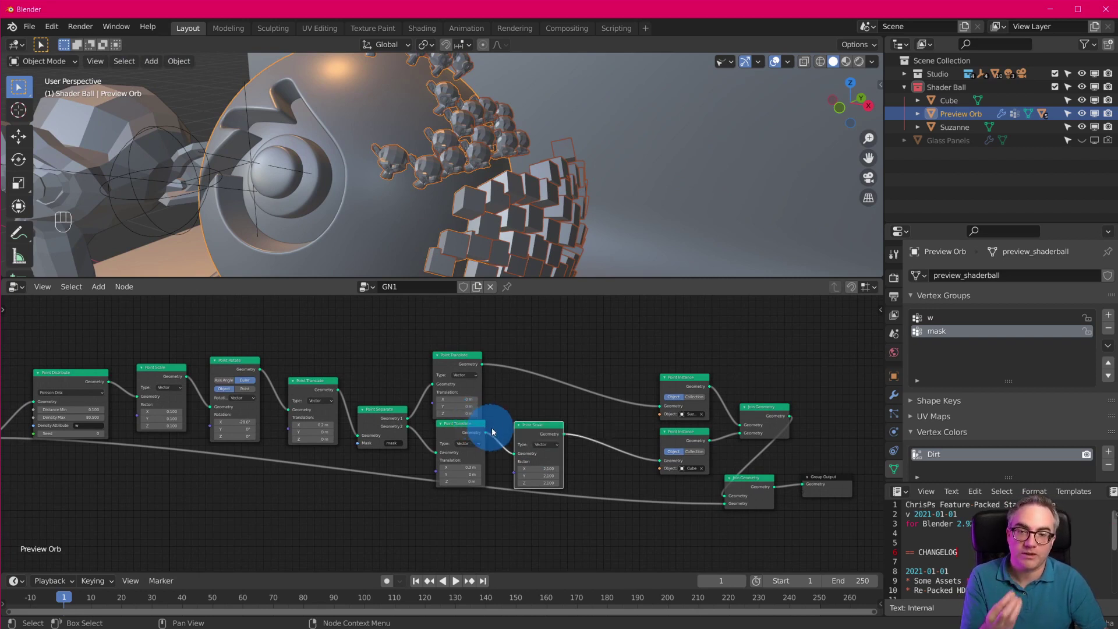
{"action": "scroll", "coordinate": [477, 416], "scroll_direction": "up", "scroll_amount": 2}
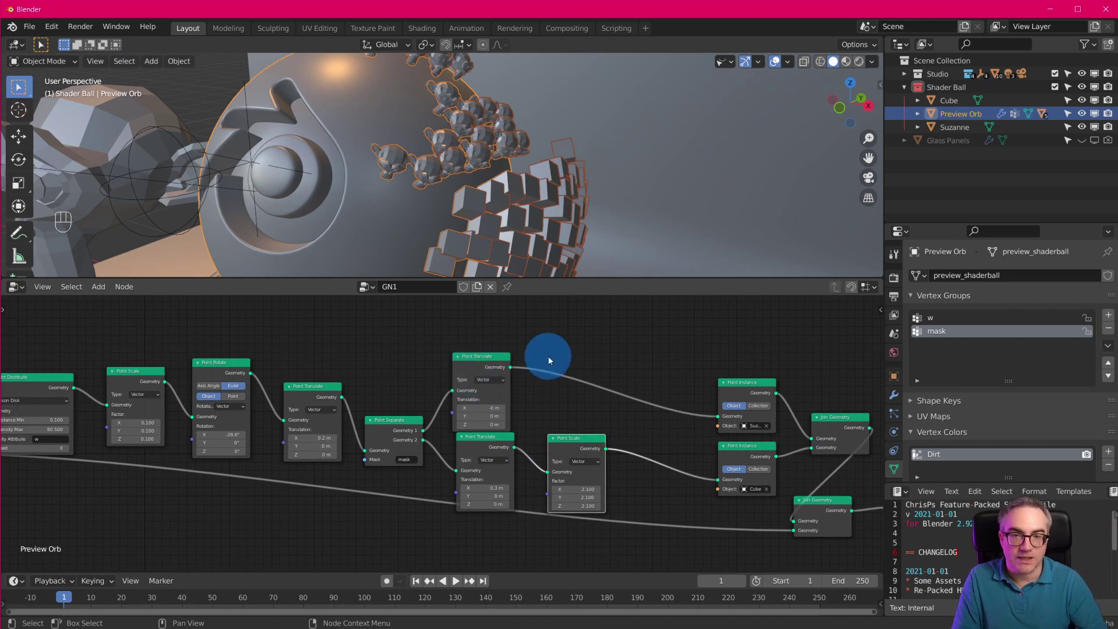
{"action": "scroll", "coordinate": [548, 355], "scroll_direction": "down", "scroll_amount": 1}
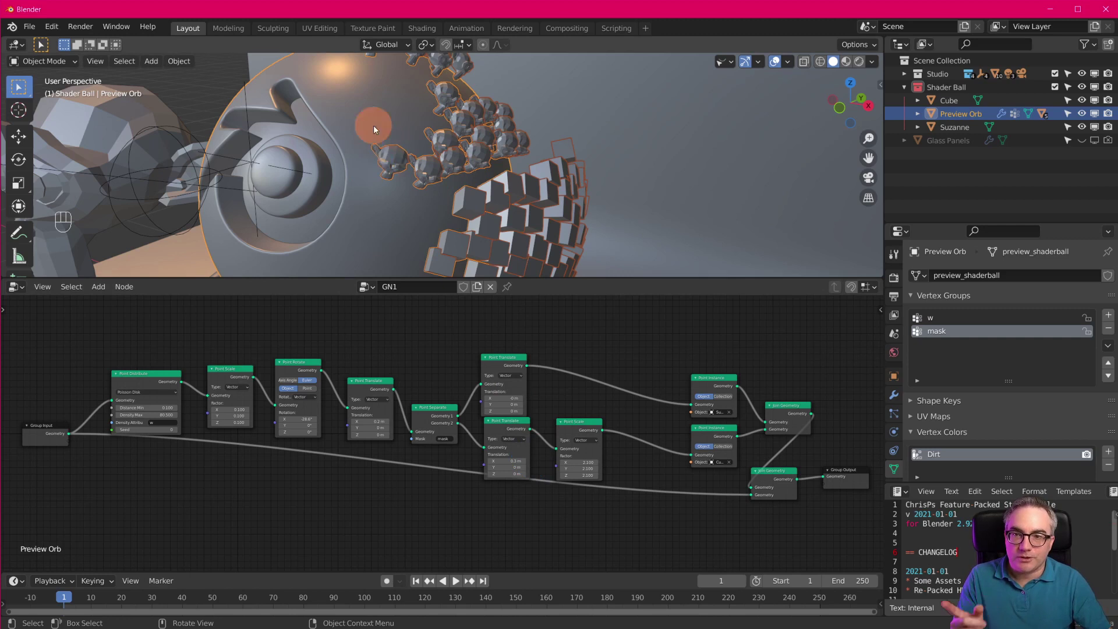
{"action": "left_click", "coordinate": [766, 237]}
{"action": "left_click", "coordinate": [301, 68]}
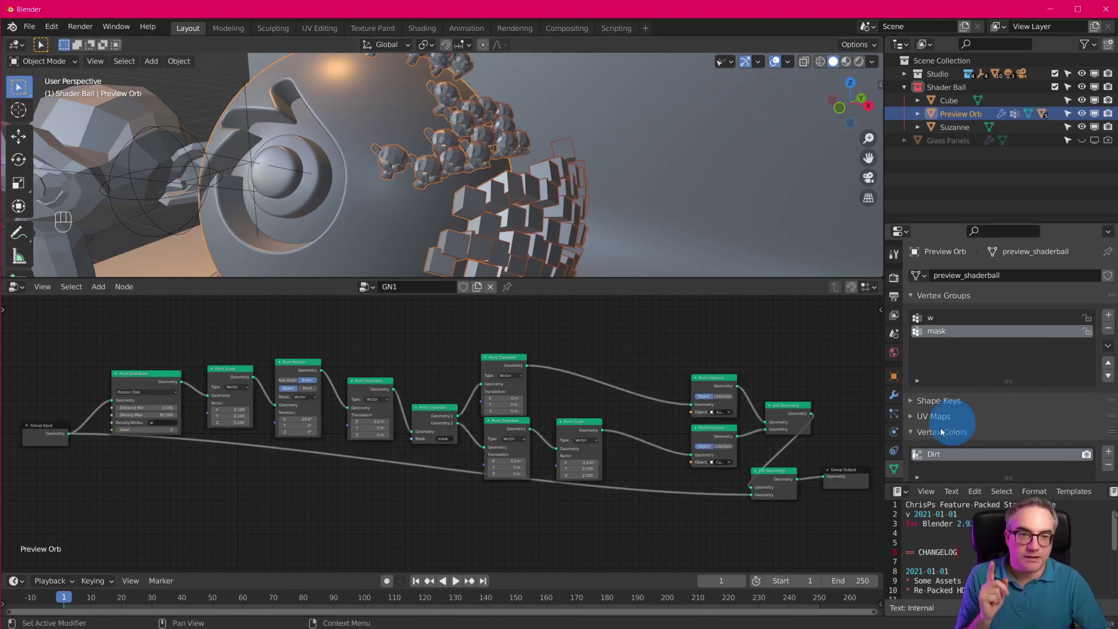
Select the Preview Ring around the orb's base and remove its Subdivision modifier
{"action": "left_click", "coordinate": [895, 396]}
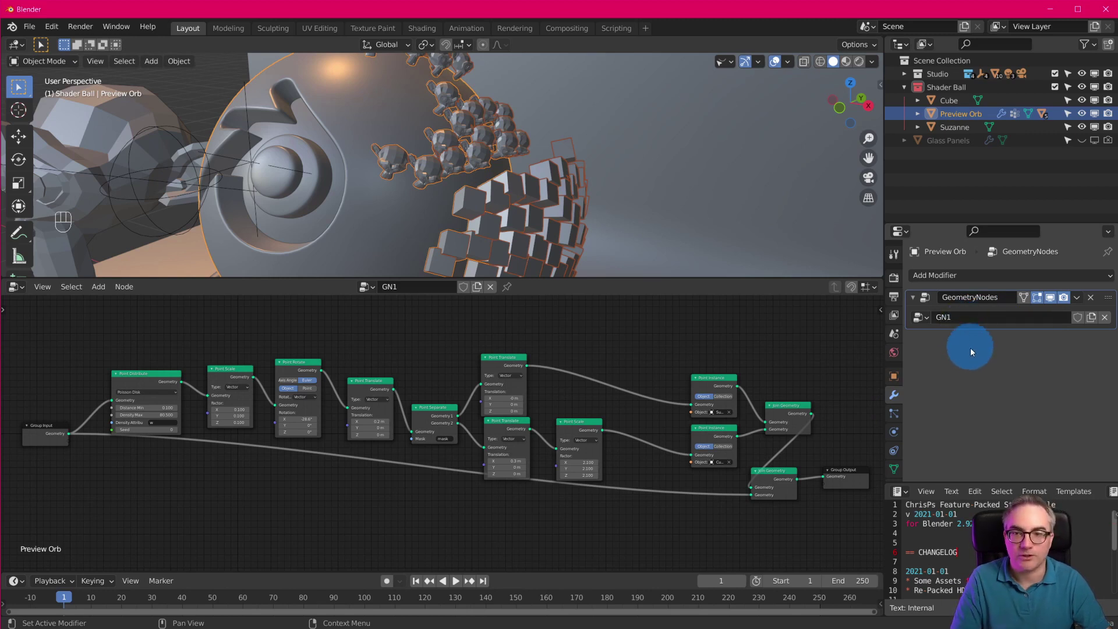
{"action": "scroll", "coordinate": [549, 215], "scroll_direction": "down", "scroll_amount": 5}
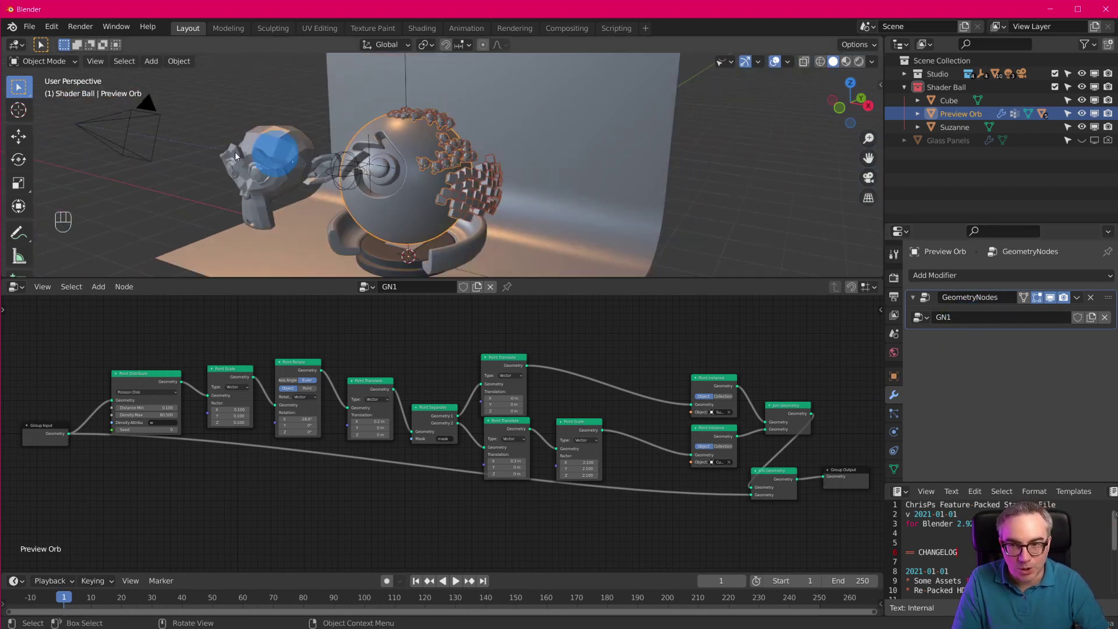
{"action": "middle_click_drag", "start_coordinate": [457, 260], "coordinate": [480, 174], "text": "shift"}
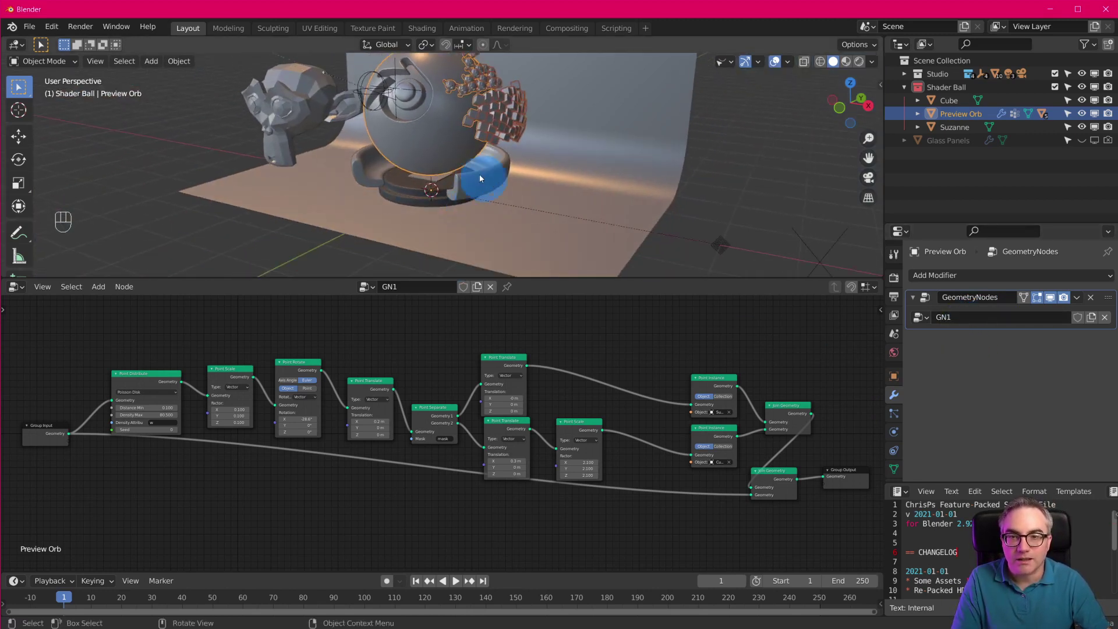
{"action": "left_click", "coordinate": [480, 173]}
{"action": "middle_click_drag", "start_coordinate": [620, 208], "coordinate": [616, 236], "text": "shift"}
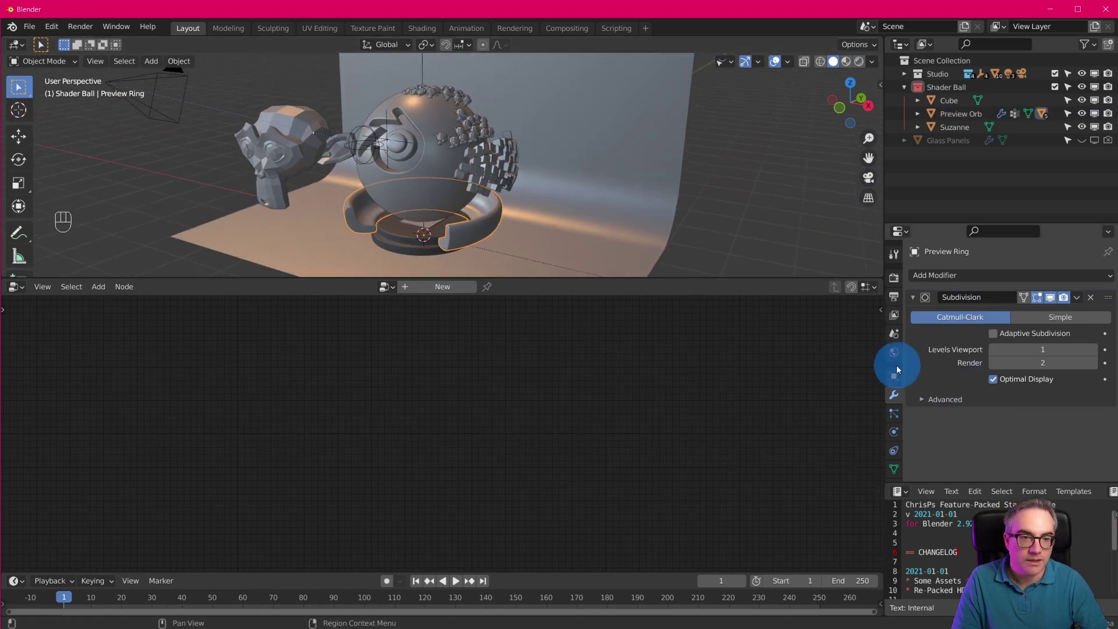
{"action": "left_click", "coordinate": [1089, 298]}
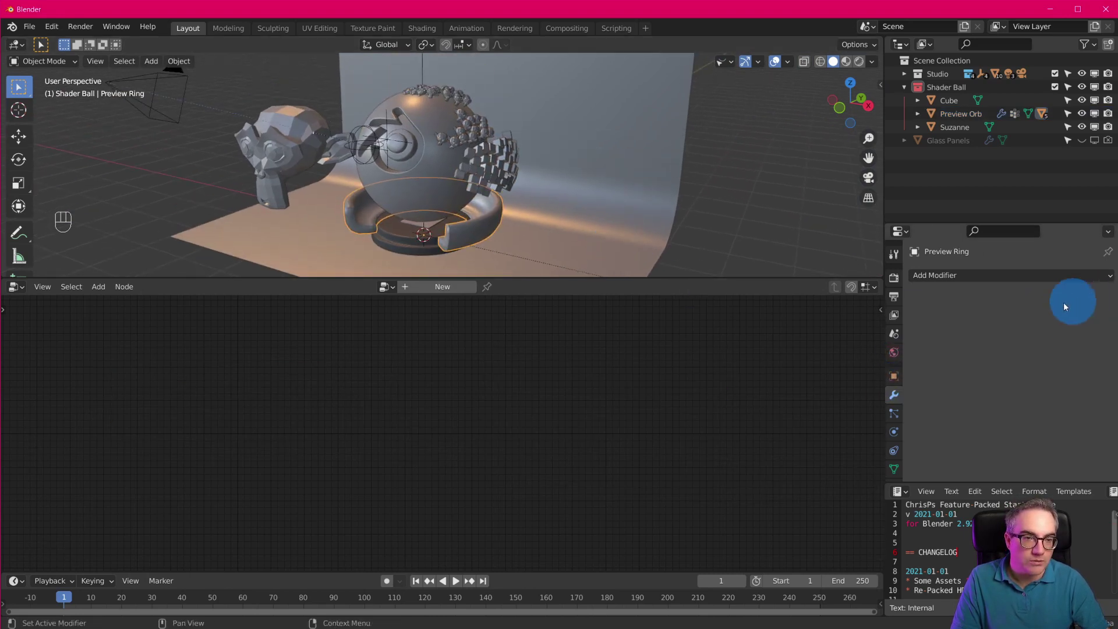
Add a Geometry Nodes modifier to the Preview Ring and assign it the existing GN1 node tree
{"action": "left_click", "coordinate": [965, 275]}
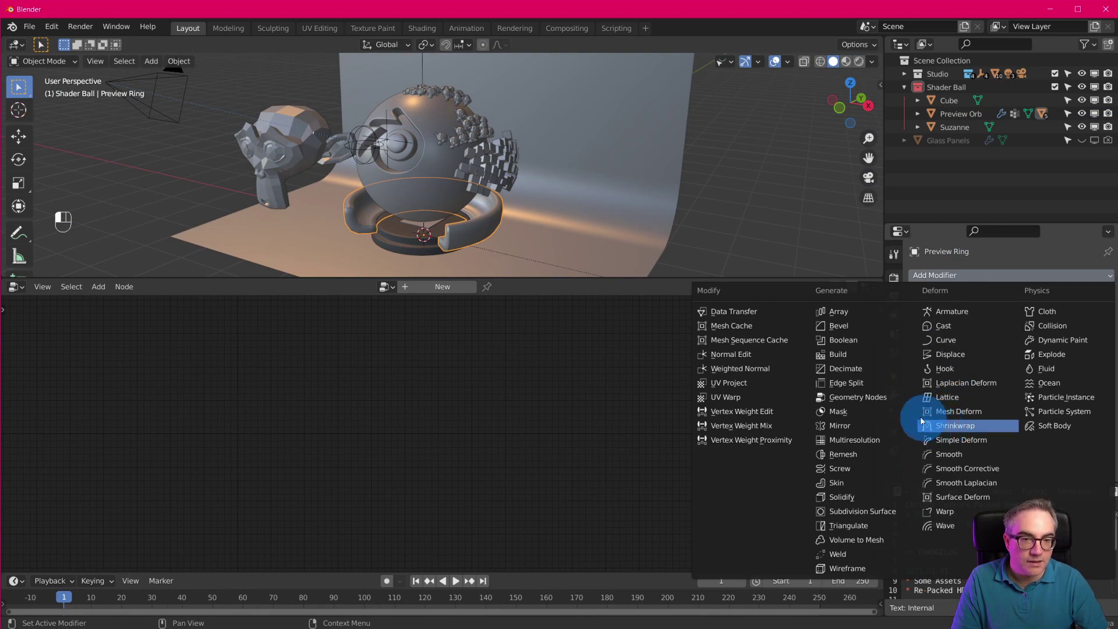
{"action": "left_click", "coordinate": [876, 396]}
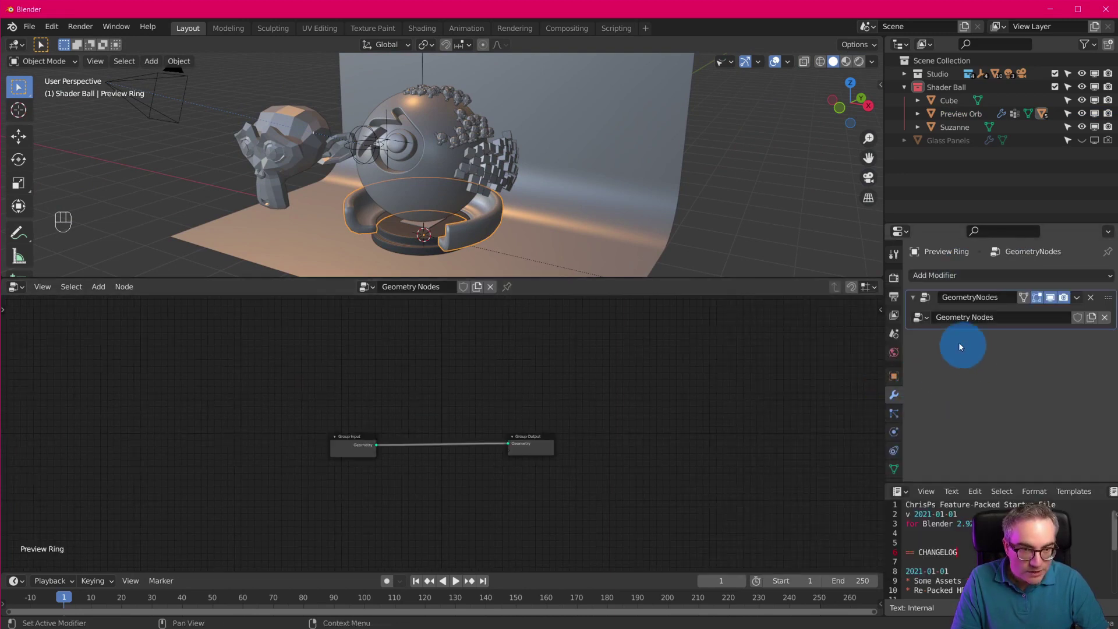
{"action": "left_click", "coordinate": [921, 318]}
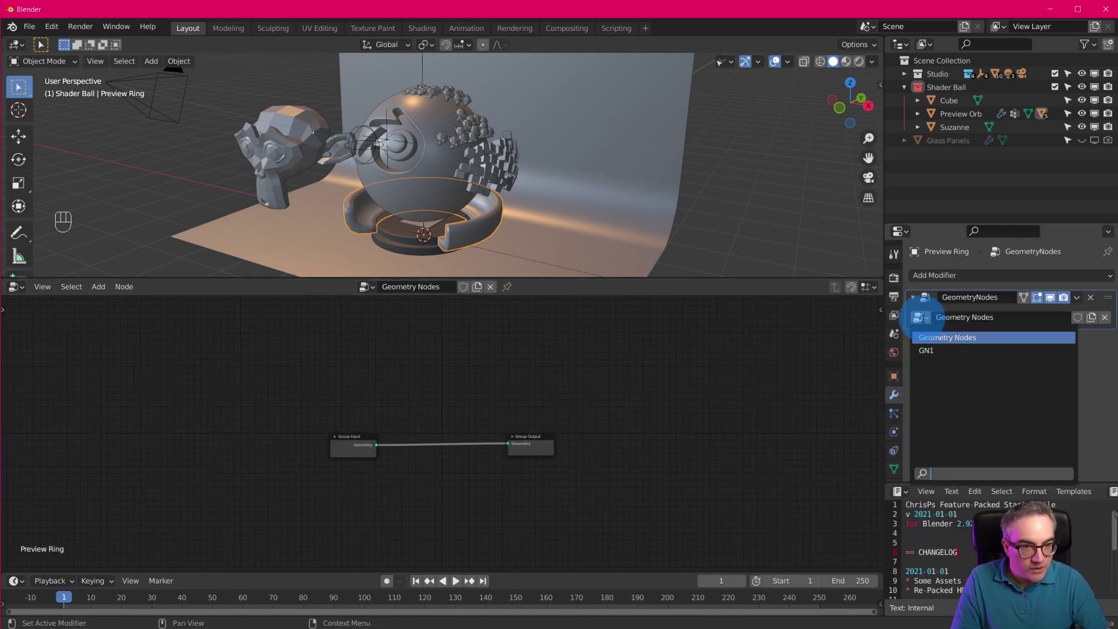
{"action": "left_click", "coordinate": [941, 350]}
Examine the instances scattered over the Preview Ring alongside the shared GN1 node tree, including its Point Separate branches
{"action": "scroll", "coordinate": [545, 219], "scroll_direction": "up", "scroll_amount": 5}
{"action": "middle_click_drag", "start_coordinate": [548, 220], "coordinate": [559, 195], "text": "shift"}
{"action": "scroll", "coordinate": [545, 166], "scroll_direction": "down", "scroll_amount": 4}
{"action": "scroll", "coordinate": [153, 516], "scroll_direction": "up", "scroll_amount": 1}
{"action": "scroll", "coordinate": [153, 516], "scroll_direction": "up", "scroll_amount": 3}
{"action": "middle_click_drag", "start_coordinate": [172, 509], "coordinate": [300, 509]}
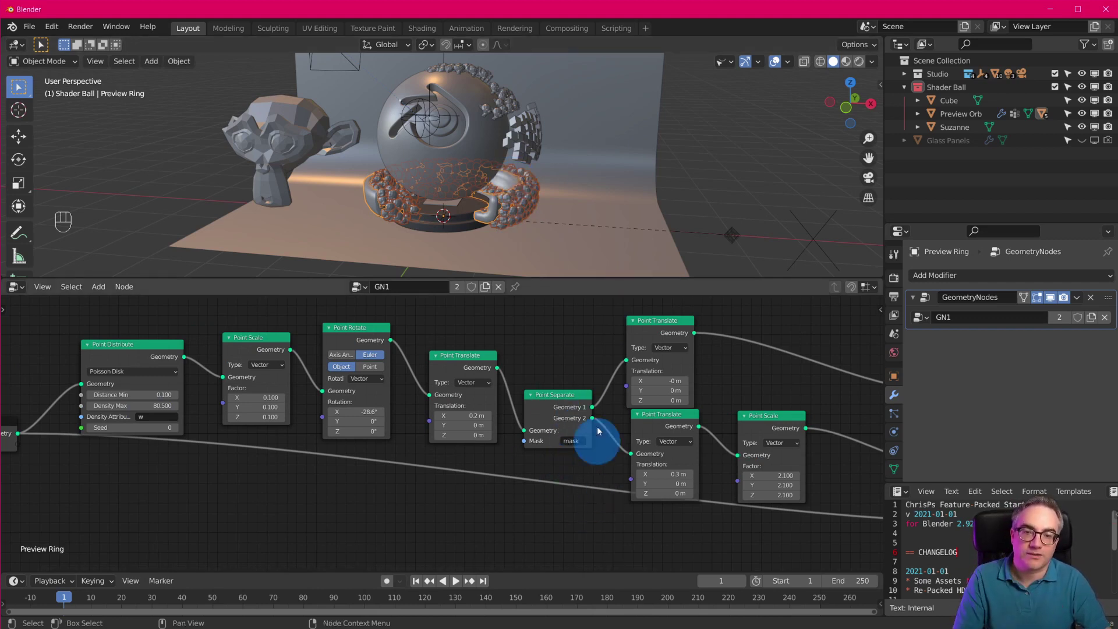
{"action": "scroll", "coordinate": [539, 216], "scroll_direction": "up", "scroll_amount": 5}
{"action": "mouse_move", "coordinate": [620, 236]}
{"action": "middle_mouse_down"}
{"action": "mouse_move", "coordinate": [669, 187]}
{"action": "mouse_move", "coordinate": [599, 237]}
{"action": "middle_mouse_up"}
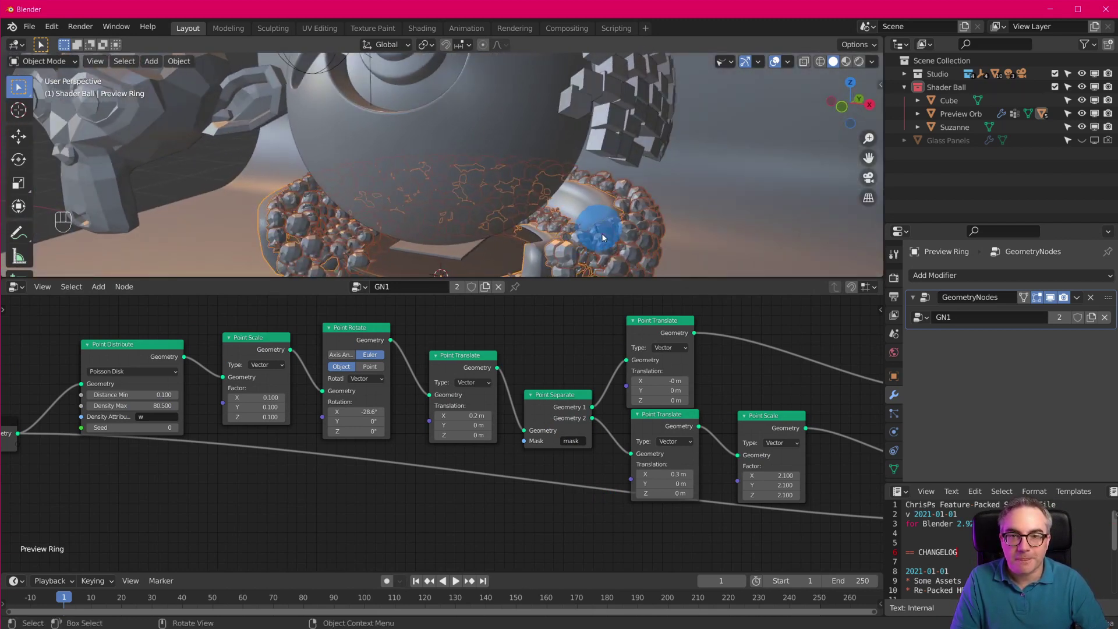
{"action": "scroll", "coordinate": [577, 453], "scroll_direction": "down", "scroll_amount": 1}
{"action": "scroll", "coordinate": [577, 453], "scroll_direction": "down", "scroll_amount": 1}
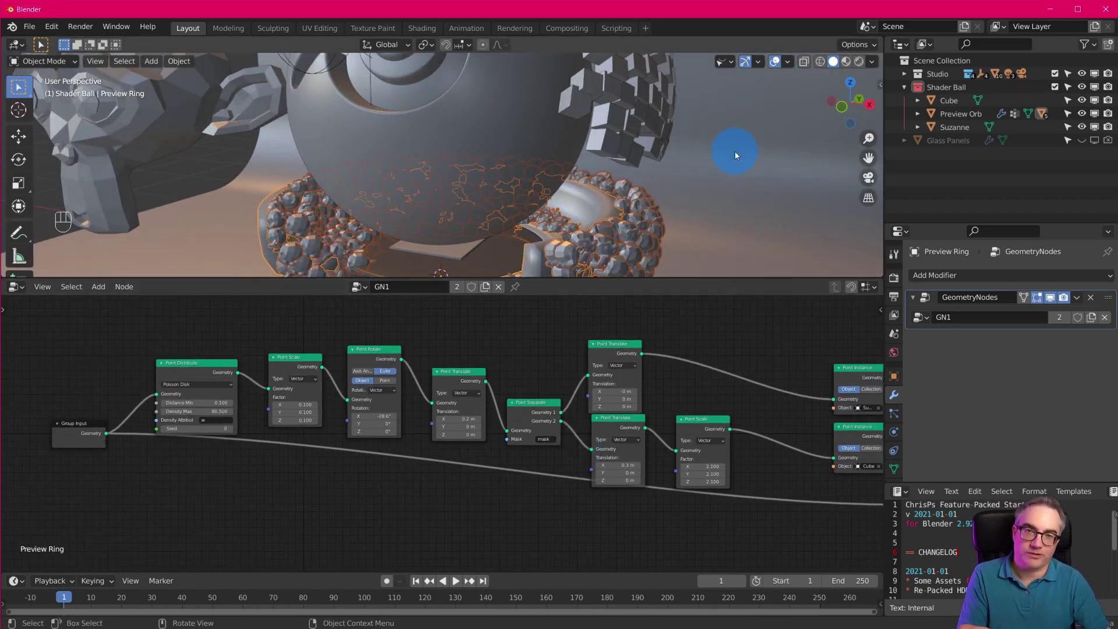
Select the Preview Orb and inspect its monkey and cube instances alongside the GN1 nodes from Group Input onward
{"action": "left_click", "coordinate": [509, 121]}
{"action": "scroll", "coordinate": [621, 143], "scroll_direction": "down", "scroll_amount": 6}
{"action": "scroll", "coordinate": [639, 164], "scroll_direction": "up", "scroll_amount": 1}
{"action": "middle_click_drag", "start_coordinate": [641, 168], "coordinate": [652, 191], "text": "shift"}
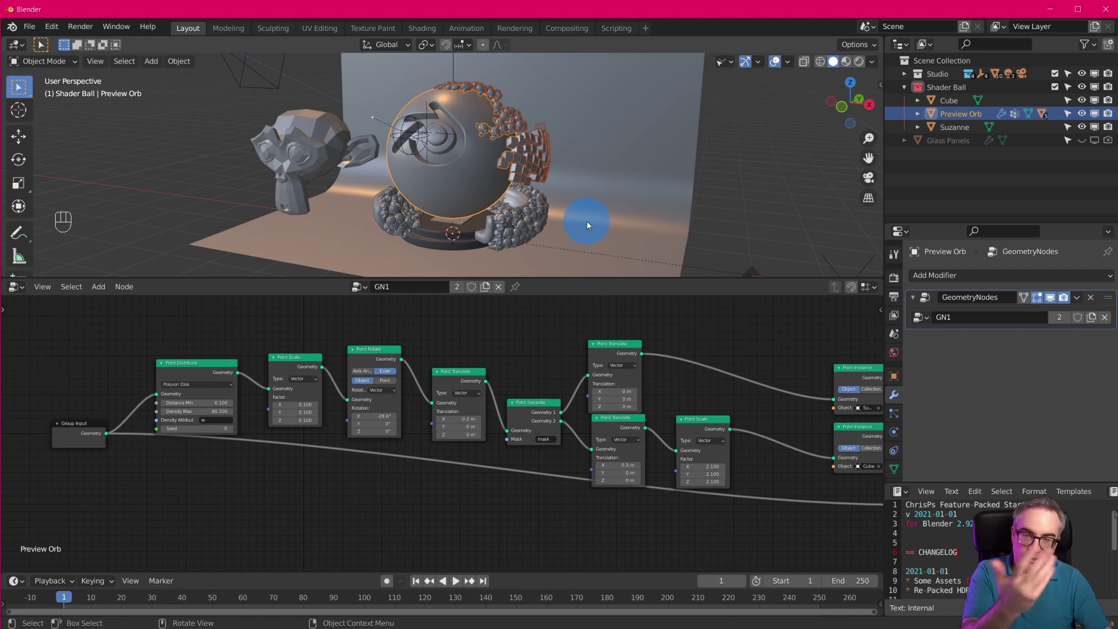
{"action": "scroll", "coordinate": [592, 246], "scroll_direction": "up", "scroll_amount": 4}
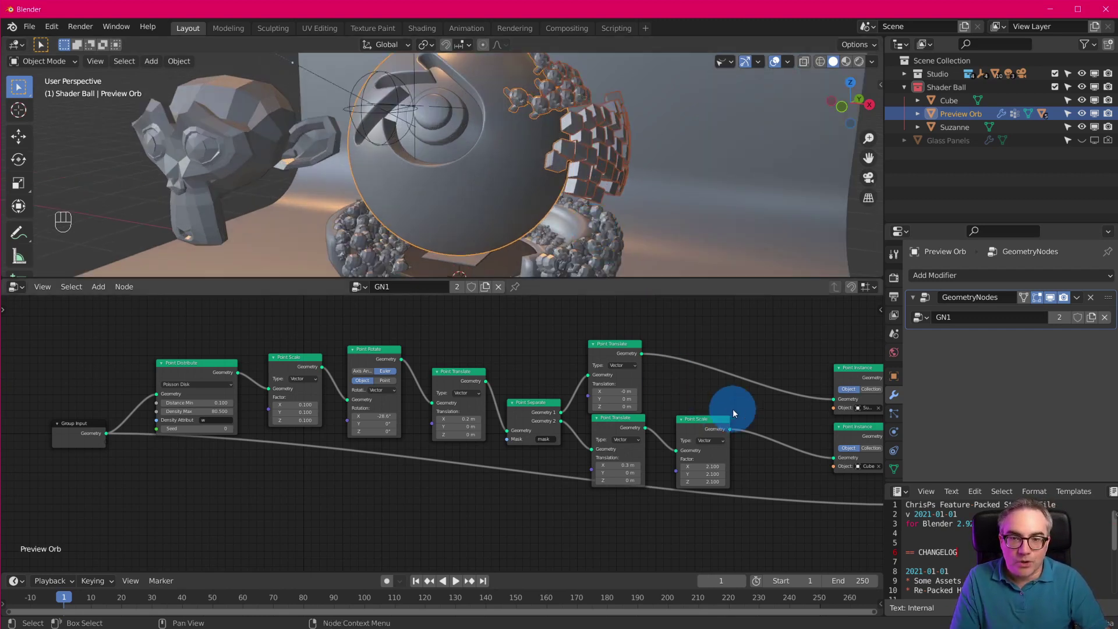
{"action": "middle_click_drag", "start_coordinate": [733, 408], "coordinate": [710, 405]}
{"action": "middle_click_drag", "start_coordinate": [678, 160], "coordinate": [683, 187]}
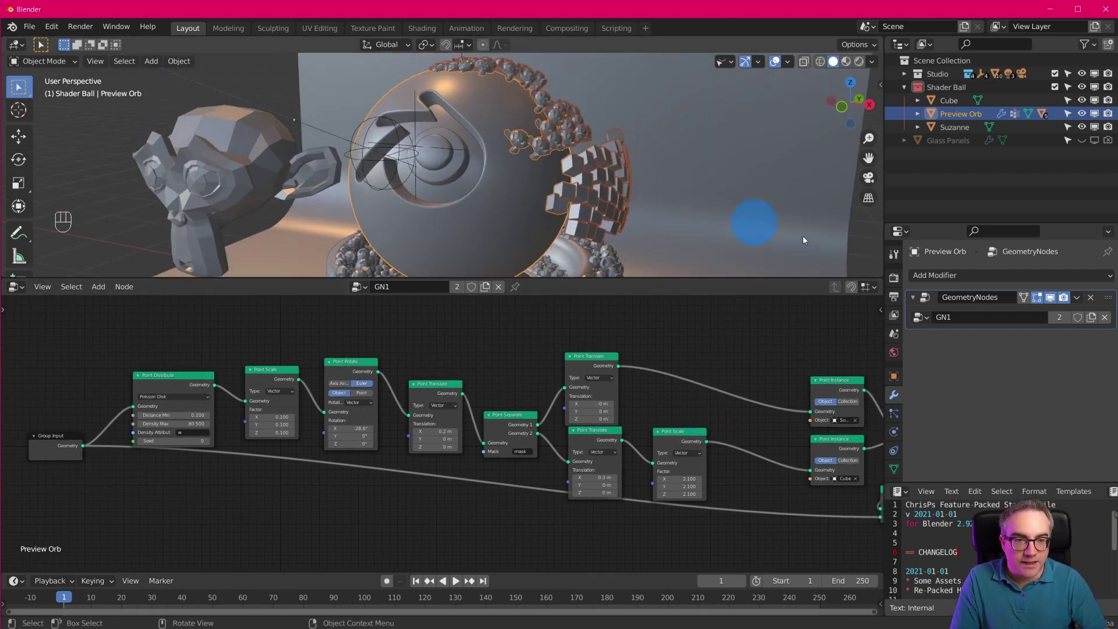
{"action": "scroll", "coordinate": [552, 446], "scroll_direction": "up", "scroll_amount": 1}
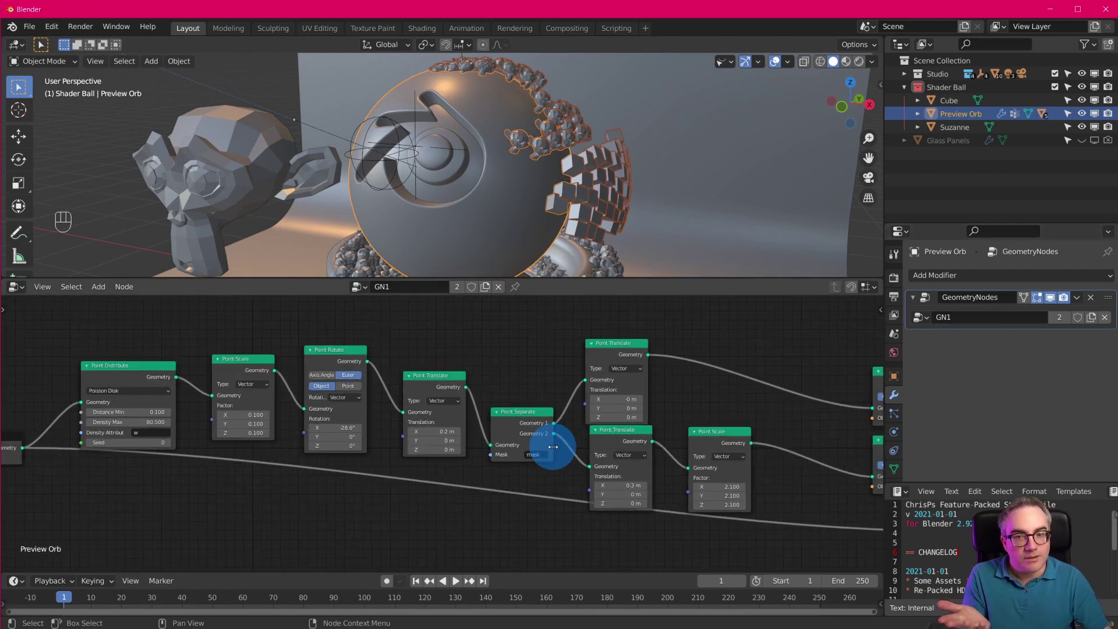
{"action": "middle_click_drag", "start_coordinate": [494, 473], "coordinate": [589, 470]}
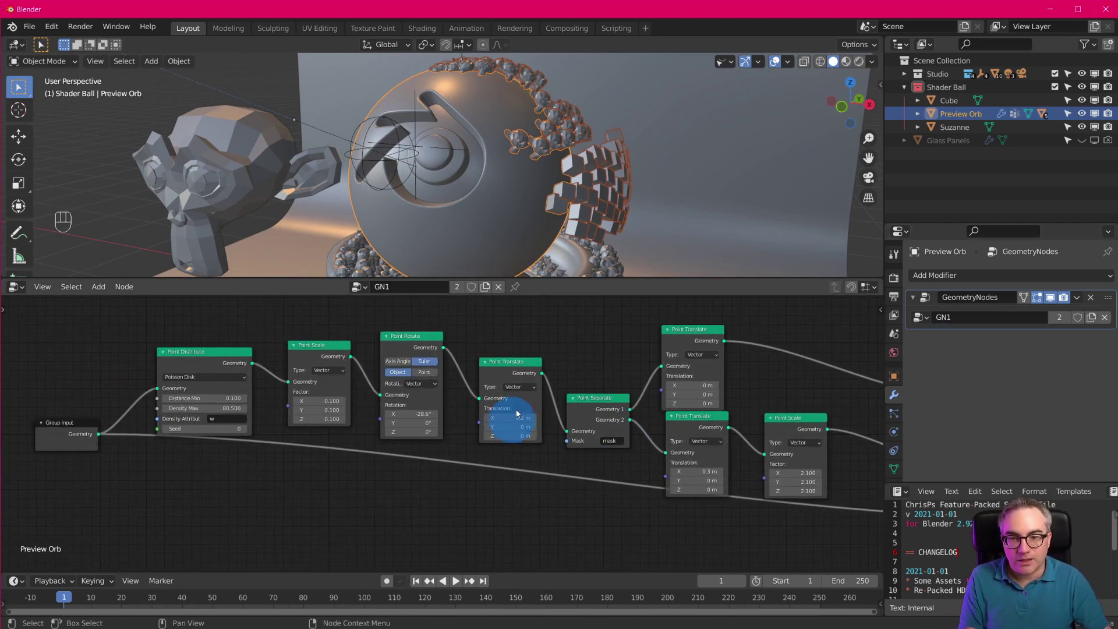
Review the node types available to add to GN1, covering the Point, Volume, Vector, Geometry, Mesh and Attribute categories
{"action": "key", "text": "shift+a"}
{"action": "mouse_move", "coordinate": [566, 330]}
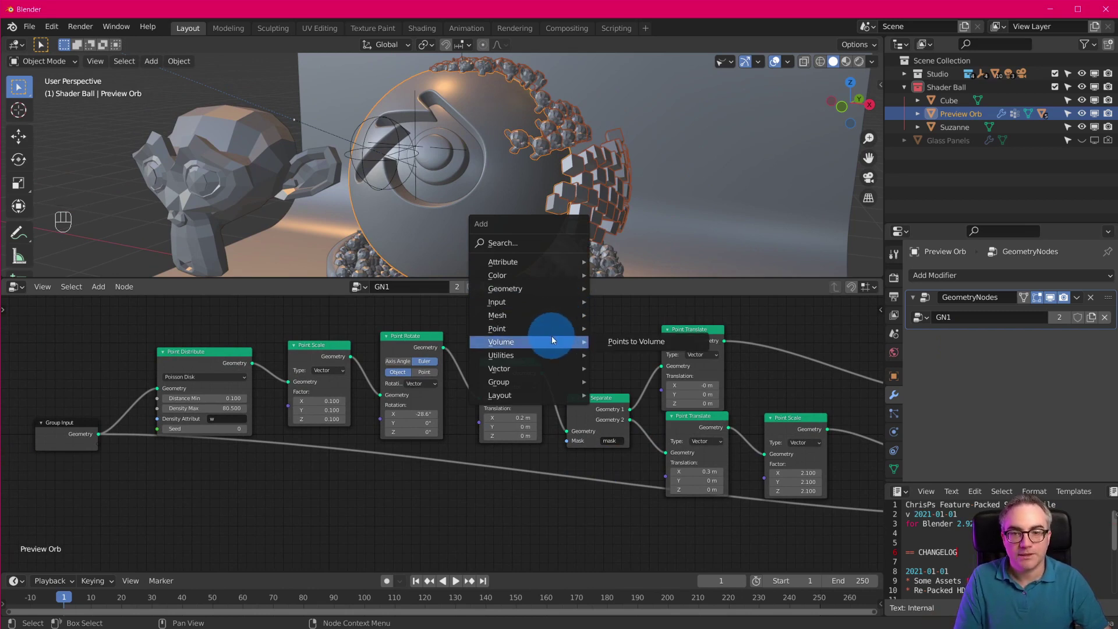
{"action": "mouse_move", "coordinate": [542, 369]}
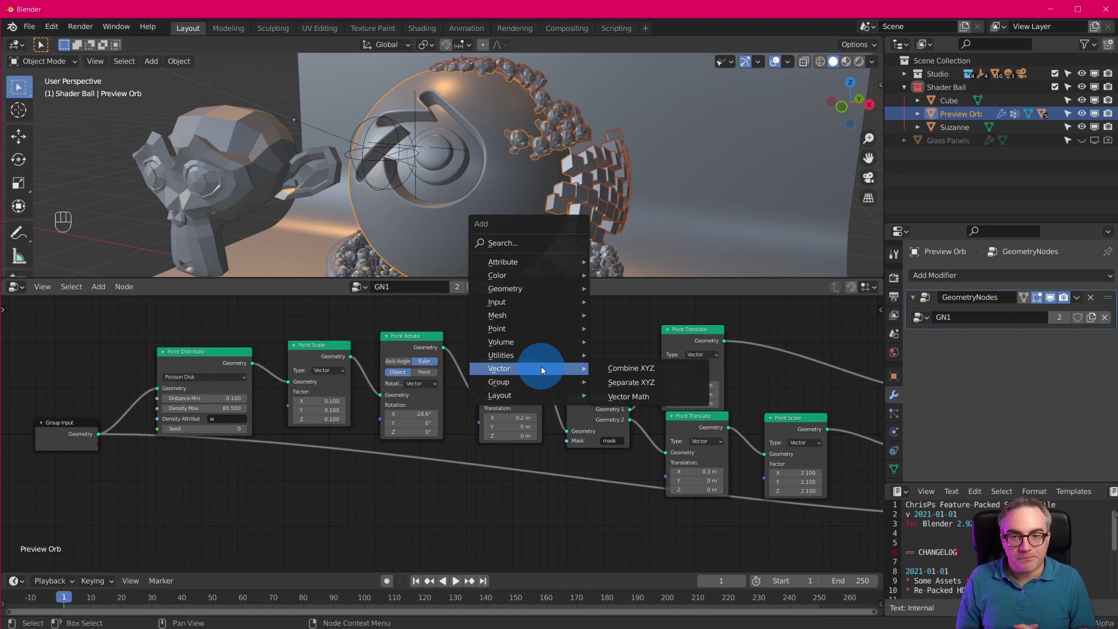
{"action": "mouse_move", "coordinate": [519, 289]}
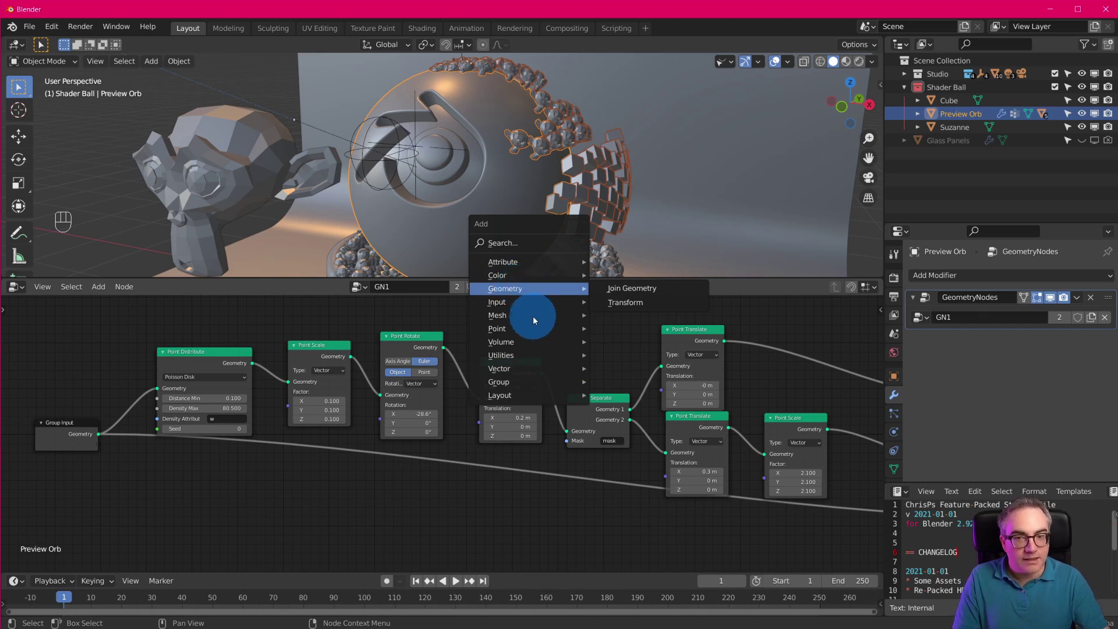
{"action": "mouse_move", "coordinate": [528, 316]}
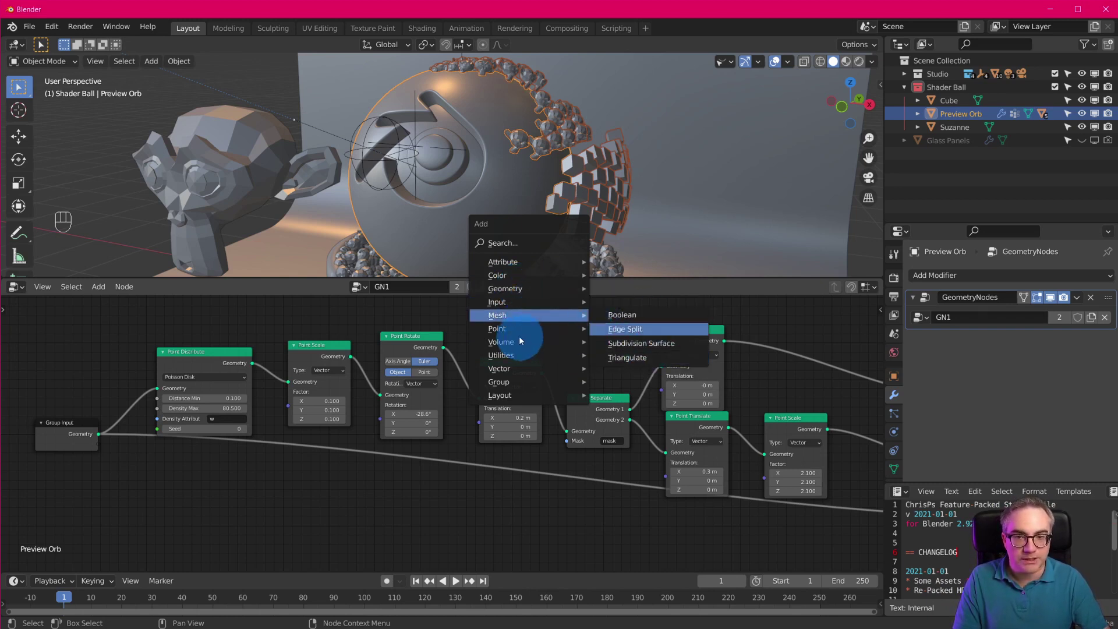
{"action": "mouse_move", "coordinate": [543, 264]}
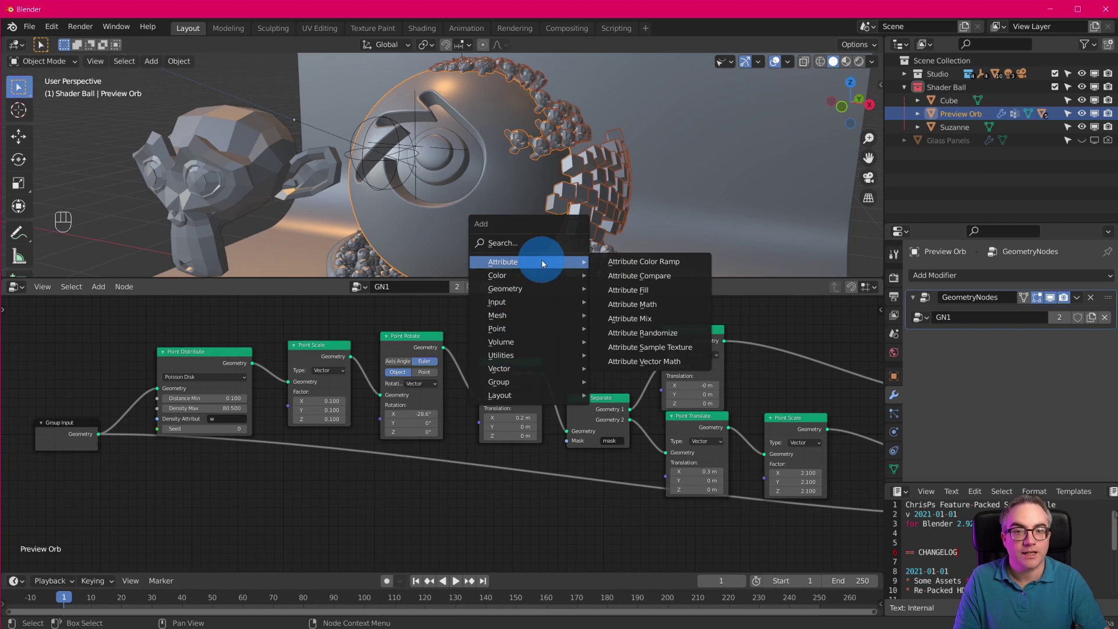